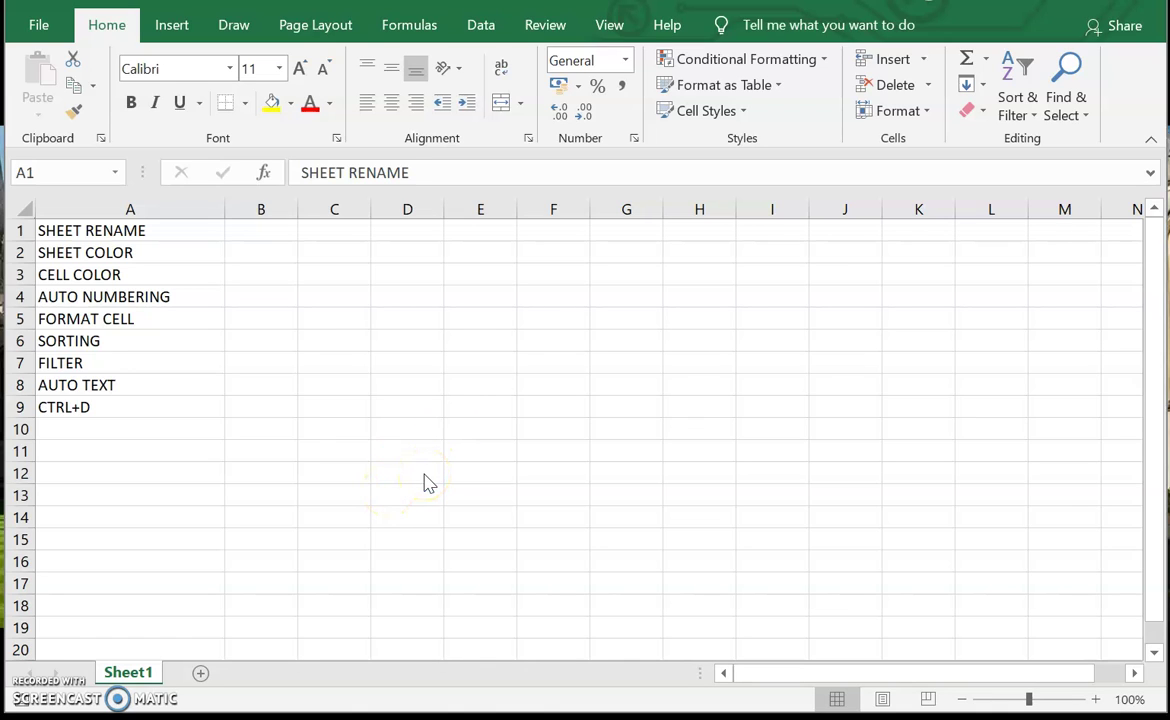
Step: Add two blank worksheets, Sheet2 and Sheet3, and return to Sheet1's topic list
{"action": "left_click", "coordinate": [192, 226]}
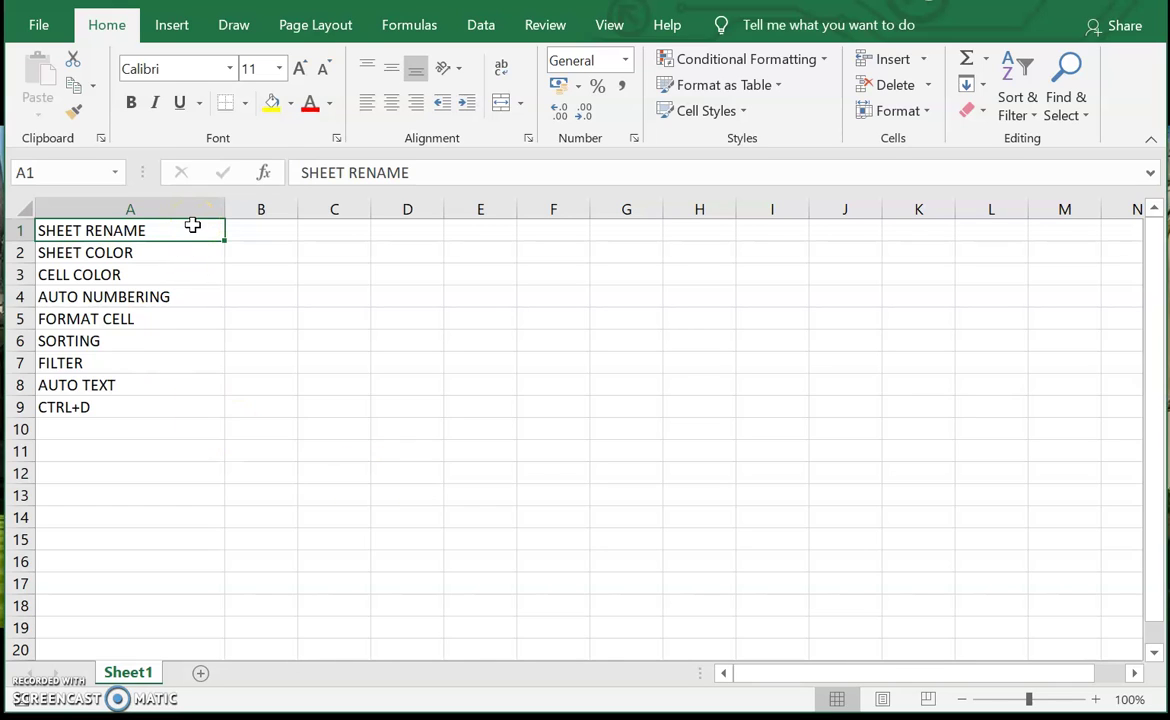
{"action": "key", "text": "shift+Down"}
{"action": "key", "text": "shift+Down"}
{"action": "key", "text": "shift+Down"}
{"action": "key", "text": "shift+Down"}
{"action": "key", "text": "shift+Down"}
{"action": "key", "text": "shift+Down"}
{"action": "key", "text": "shift+Down"}
{"action": "key", "text": "shift+Down"}
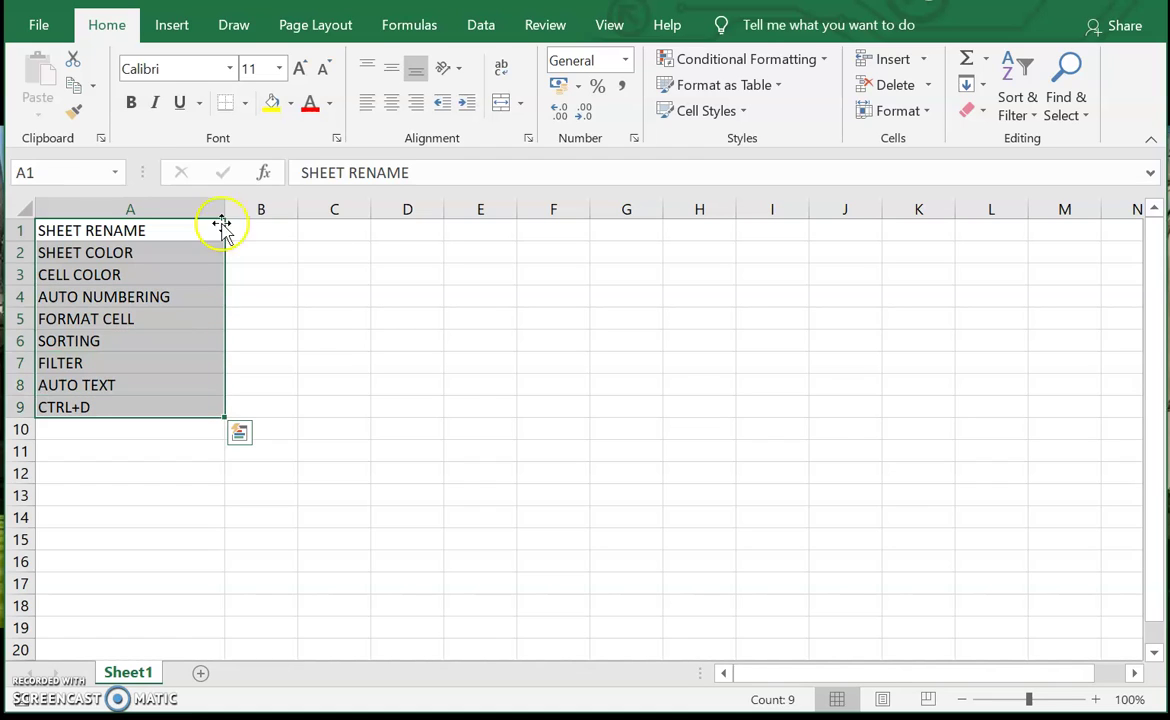
{"action": "left_click", "coordinate": [334, 318]}
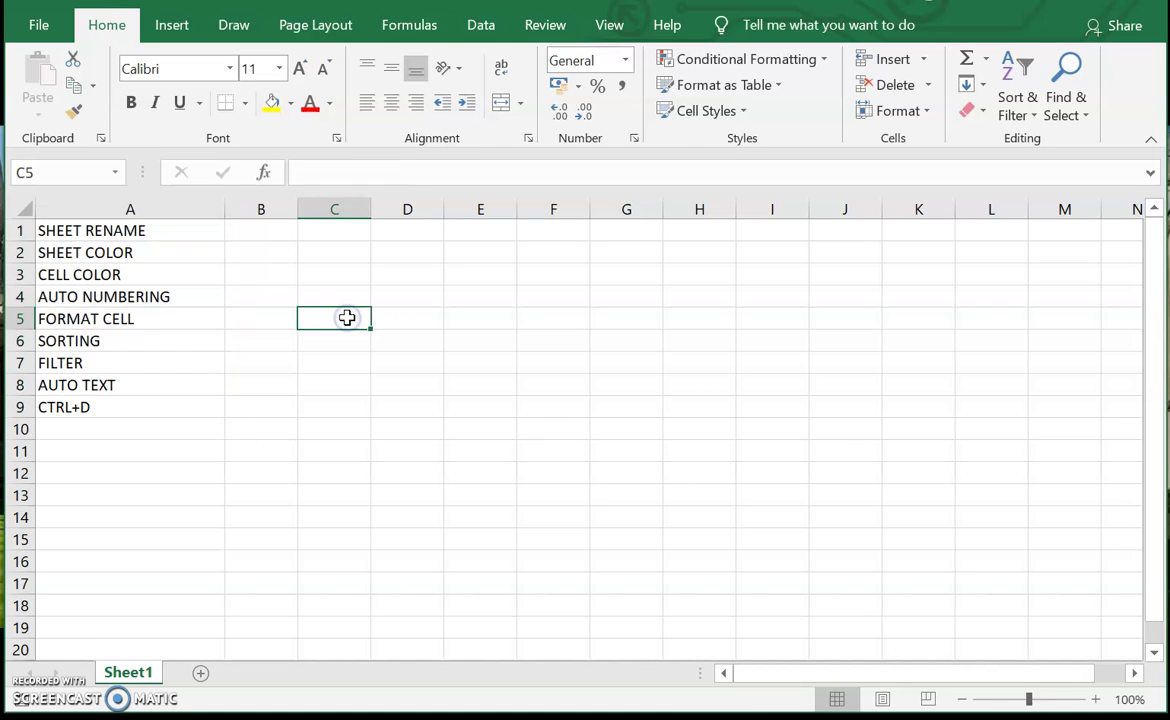
{"action": "left_click", "coordinate": [141, 232]}
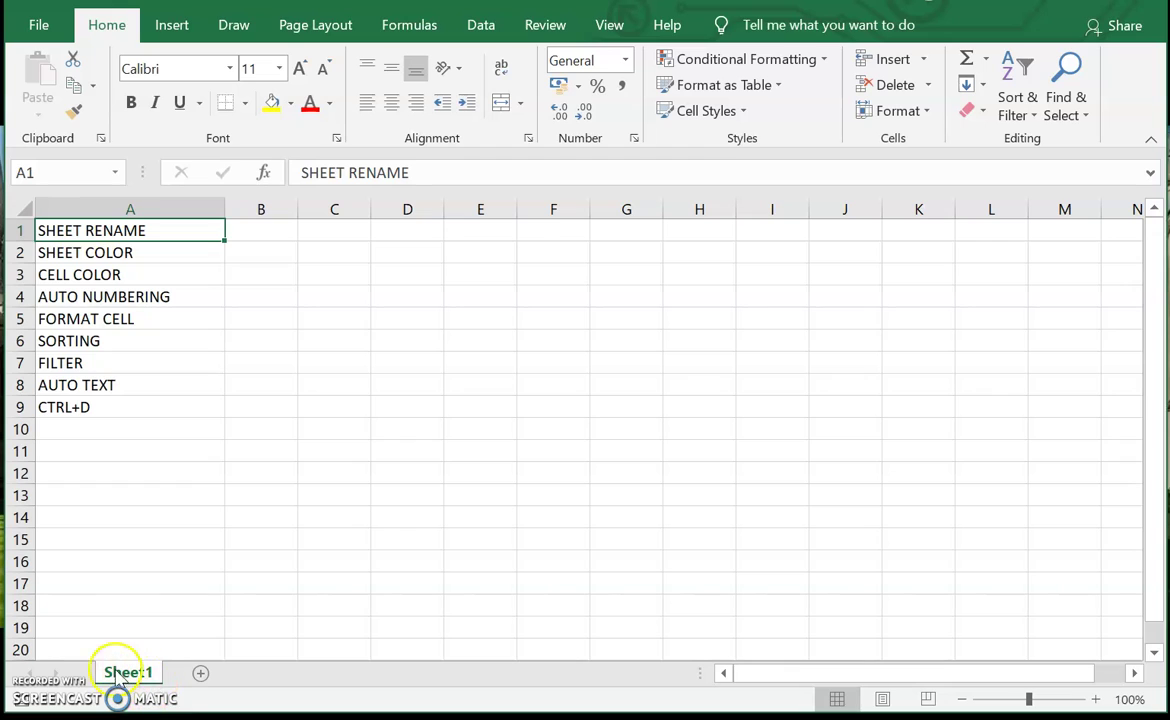
{"action": "left_click", "coordinate": [200, 674]}
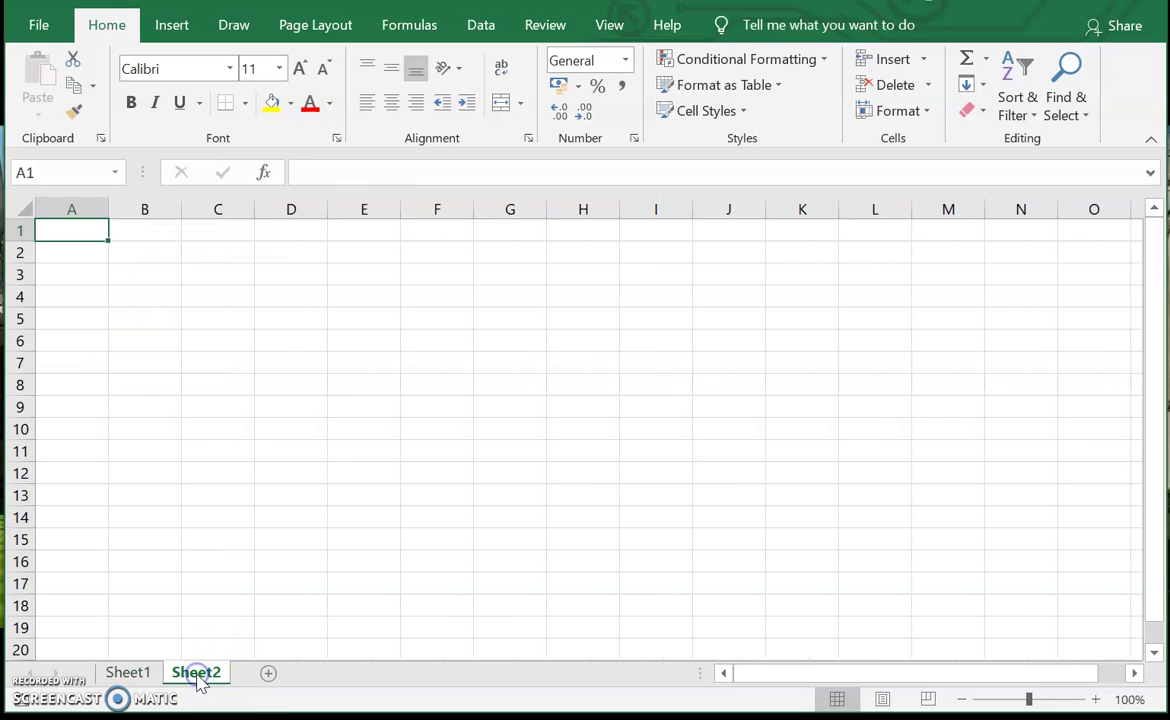
{"action": "left_click", "coordinate": [268, 674]}
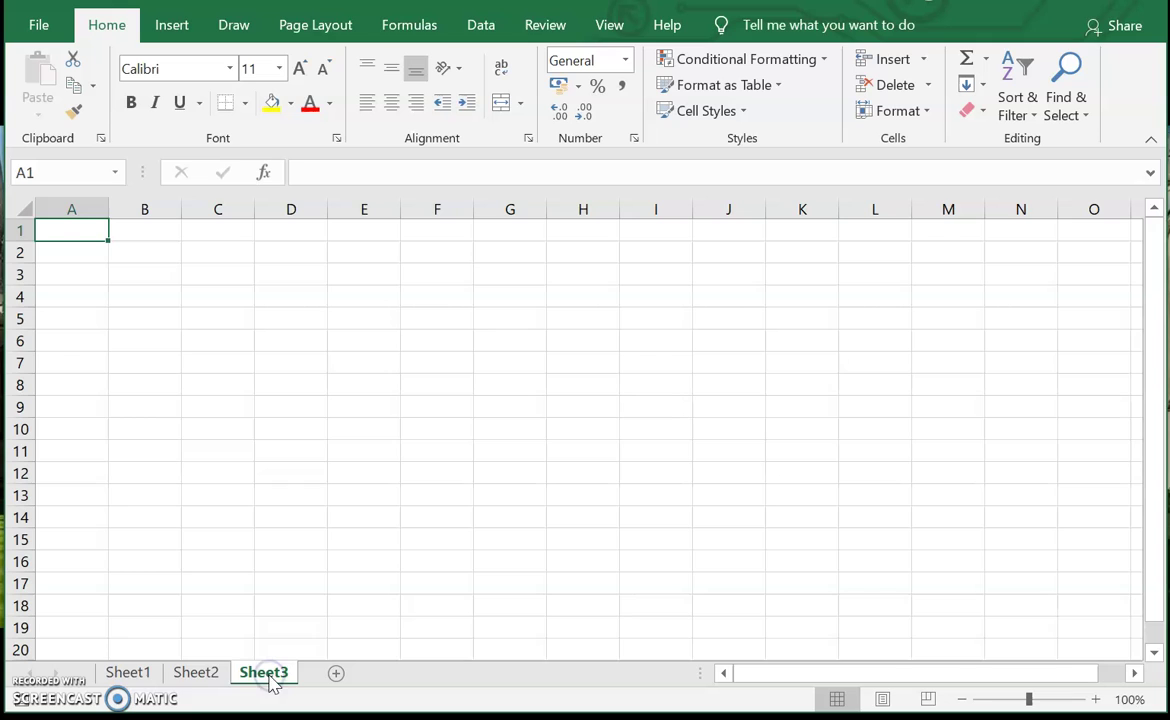
{"action": "left_click", "coordinate": [128, 674]}
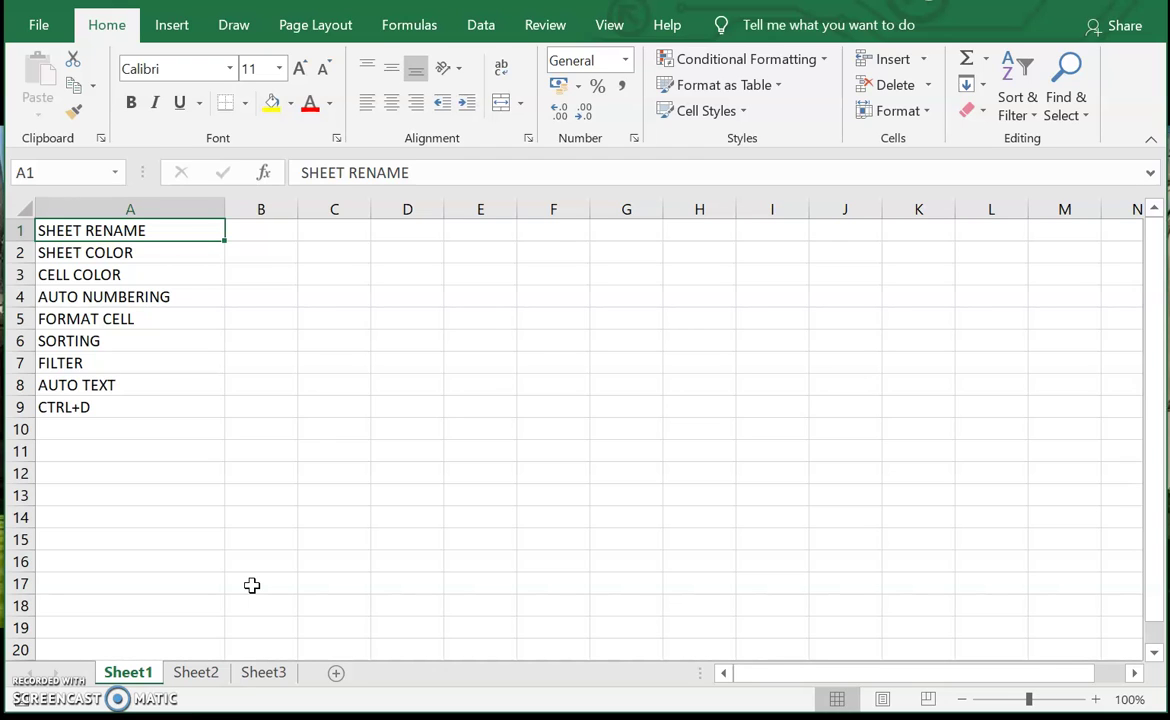
Step: Rename Sheet1 to JANUARY
{"action": "right_click", "coordinate": [130, 683]}
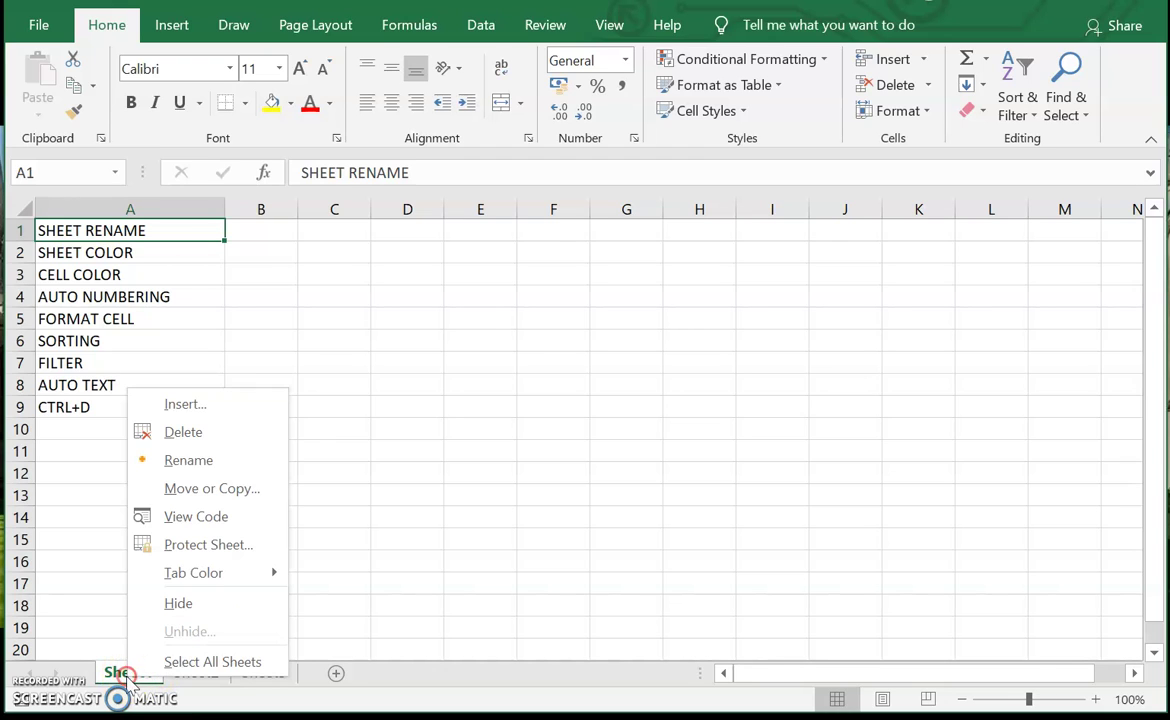
{"action": "left_click", "coordinate": [374, 483]}
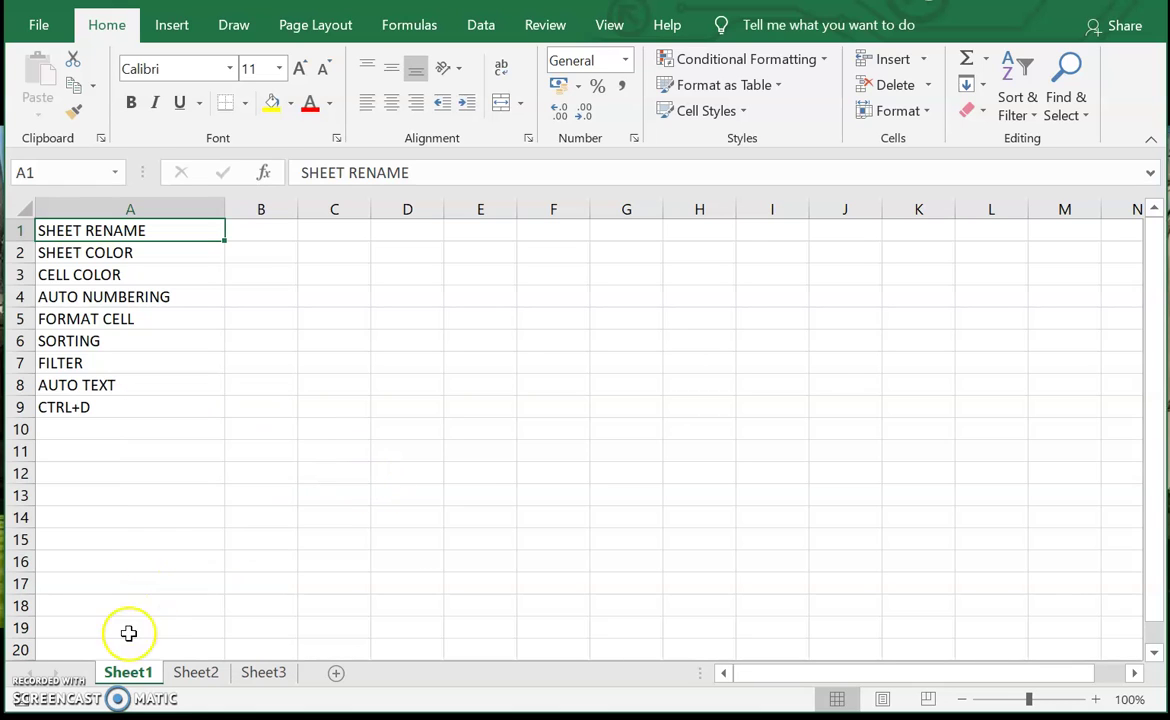
{"action": "right_click", "coordinate": [137, 680]}
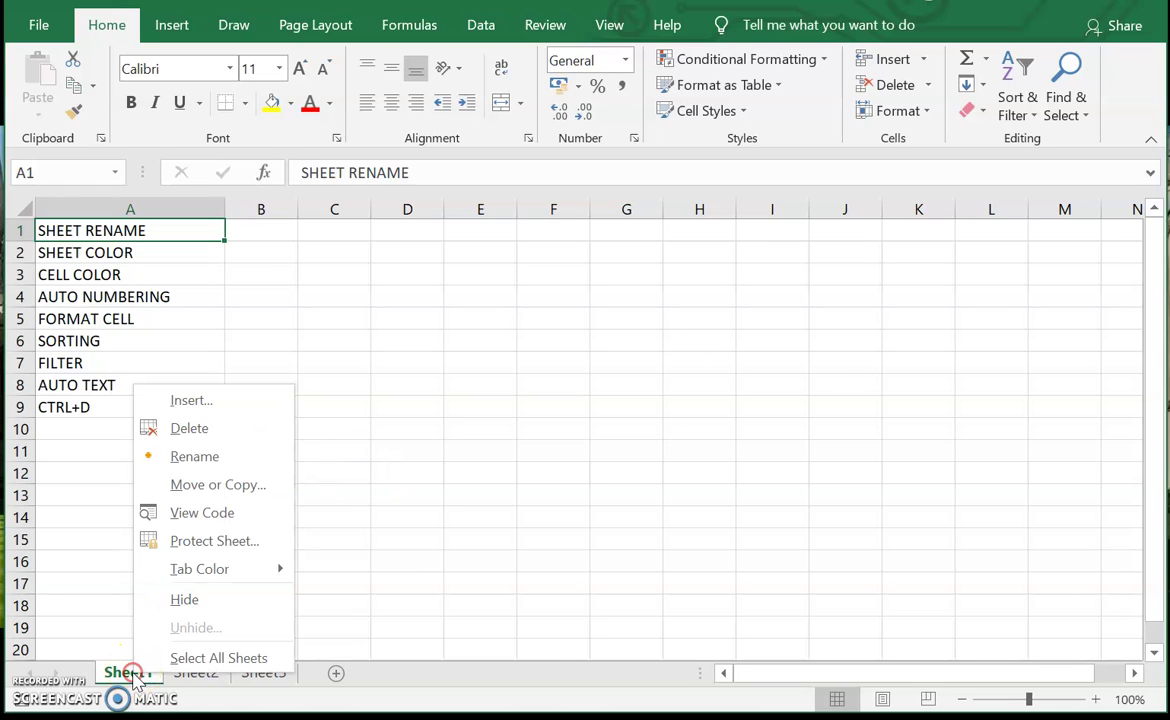
{"action": "left_click", "coordinate": [200, 457]}
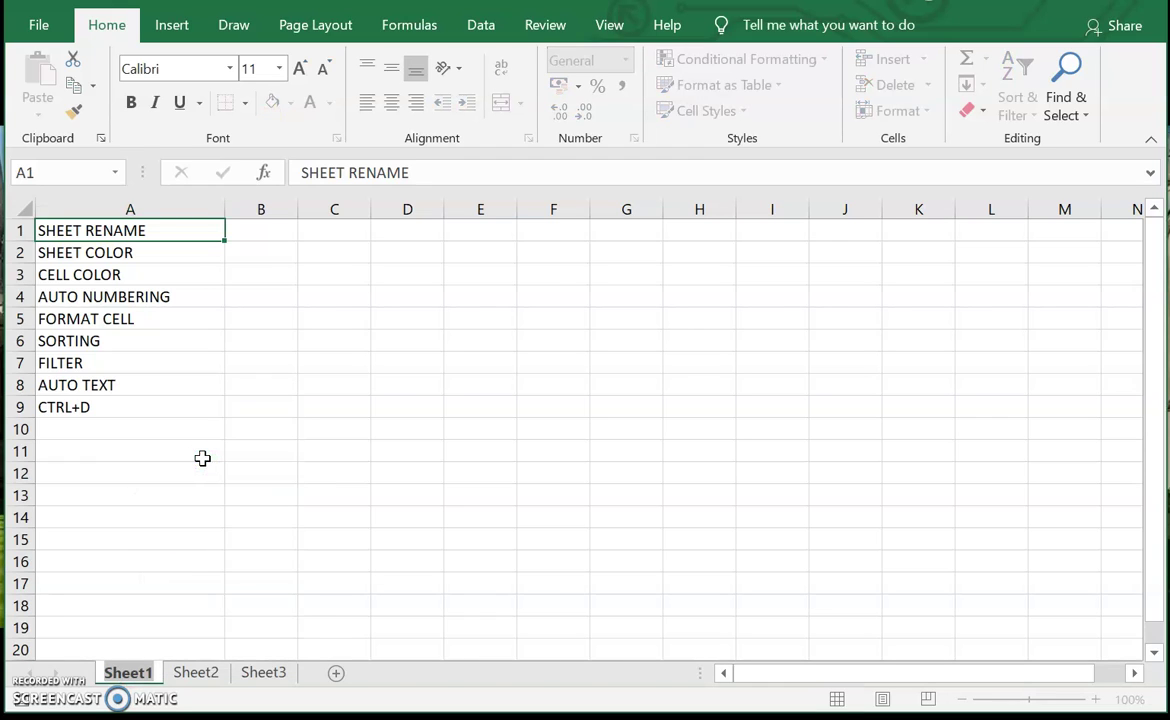
{"action": "type", "text": "JANUARY"}
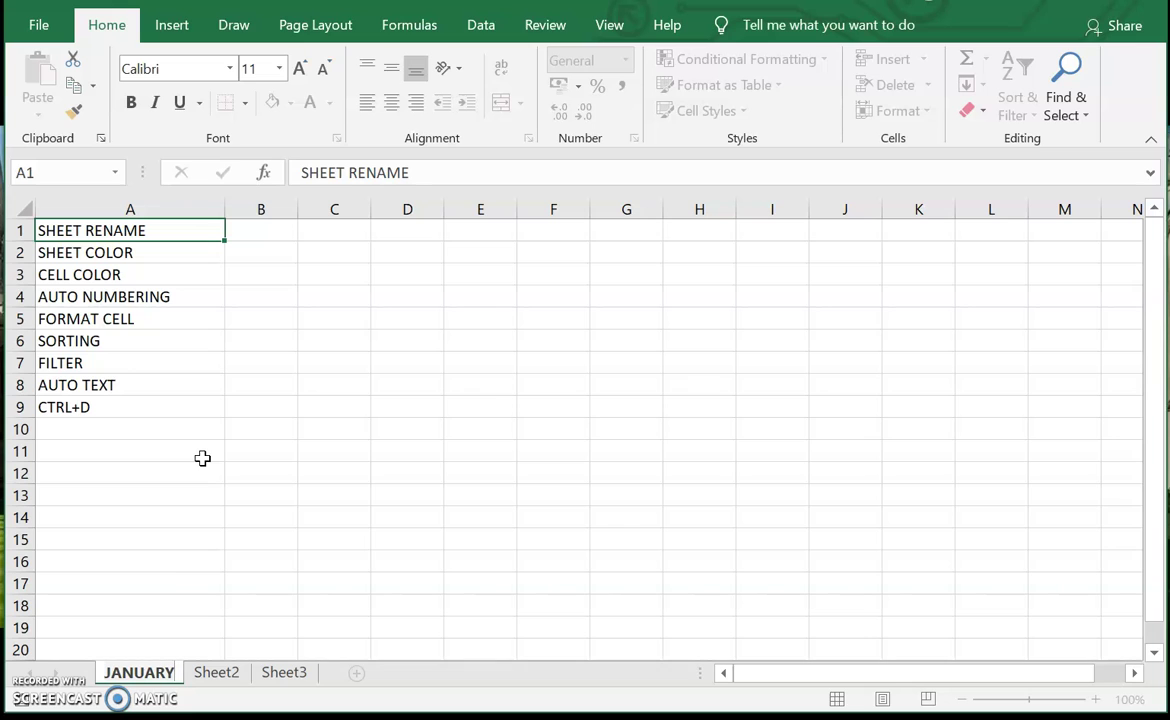
Step: Rename Sheet2 to FEB and Sheet3 to MARCH, ending on the JANUARY sheet
{"action": "right_click", "coordinate": [228, 672]}
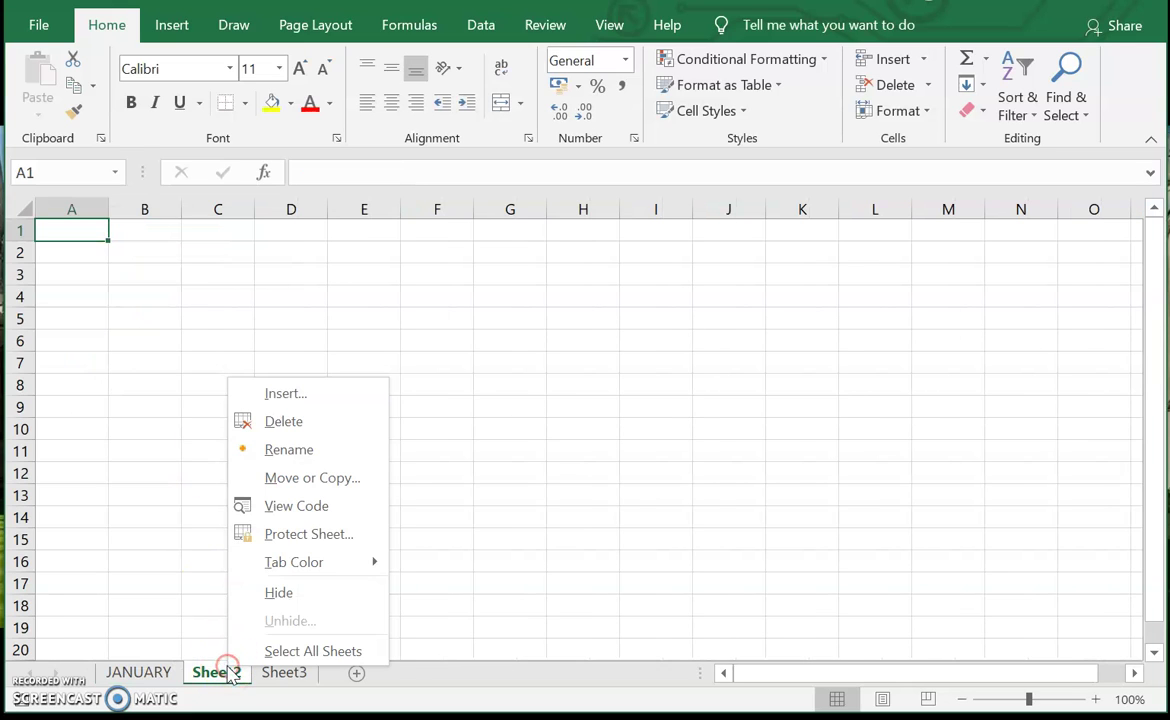
{"action": "left_click", "coordinate": [298, 449]}
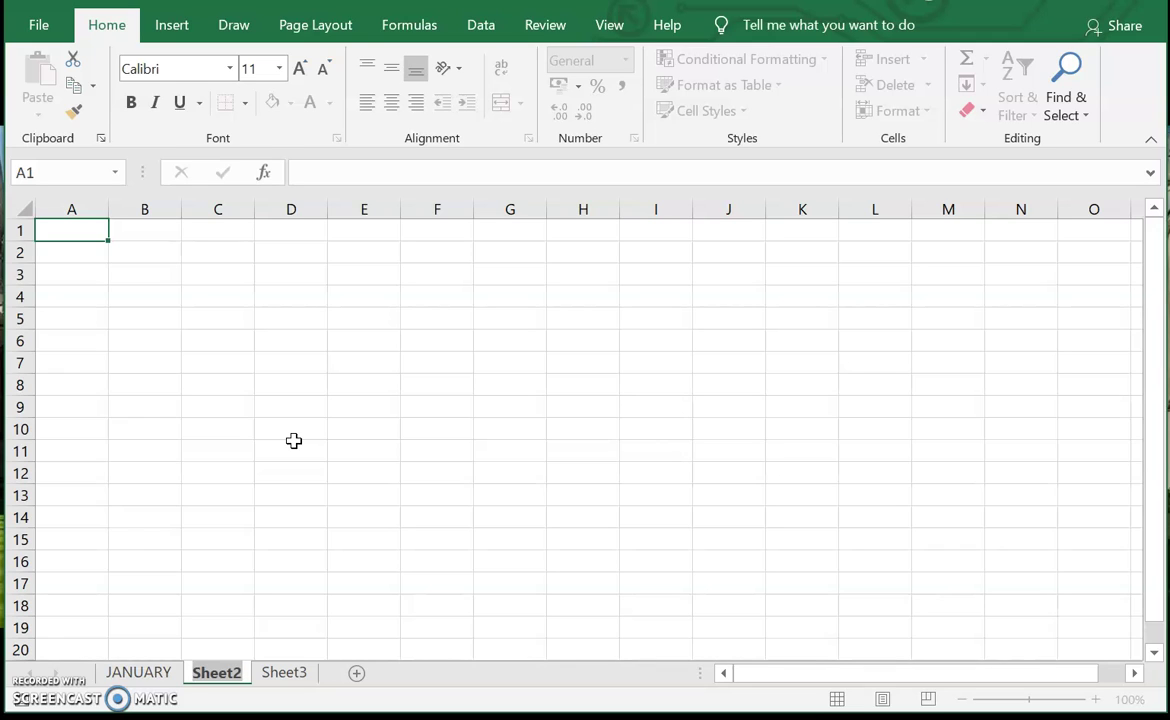
{"action": "type", "text": "FEB"}
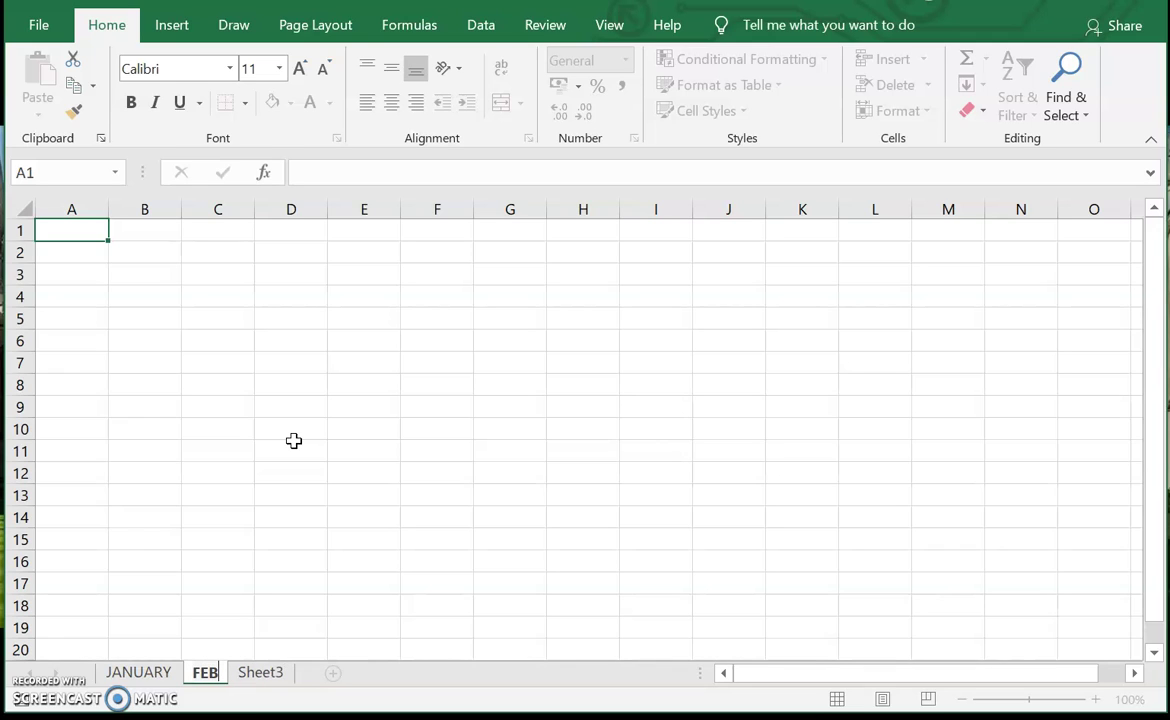
{"action": "left_click", "coordinate": [272, 673]}
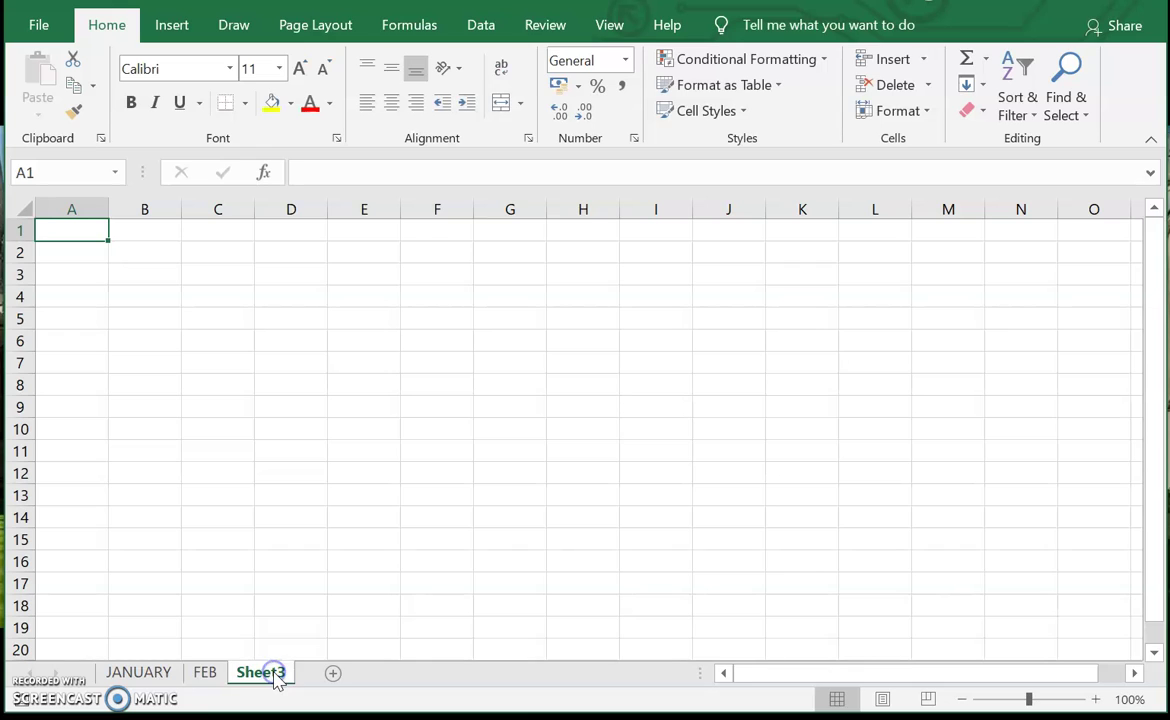
{"action": "double_click", "coordinate": [274, 674]}
{"action": "type", "text": "MARCH"}
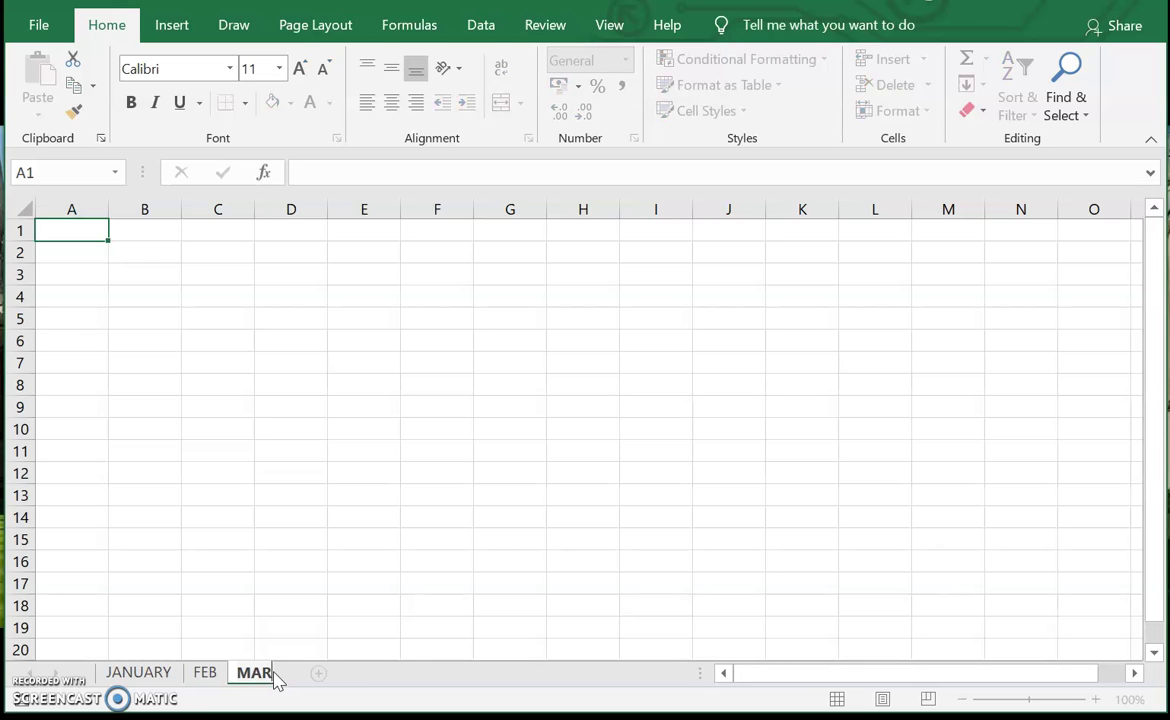
{"action": "left_click", "coordinate": [149, 672]}
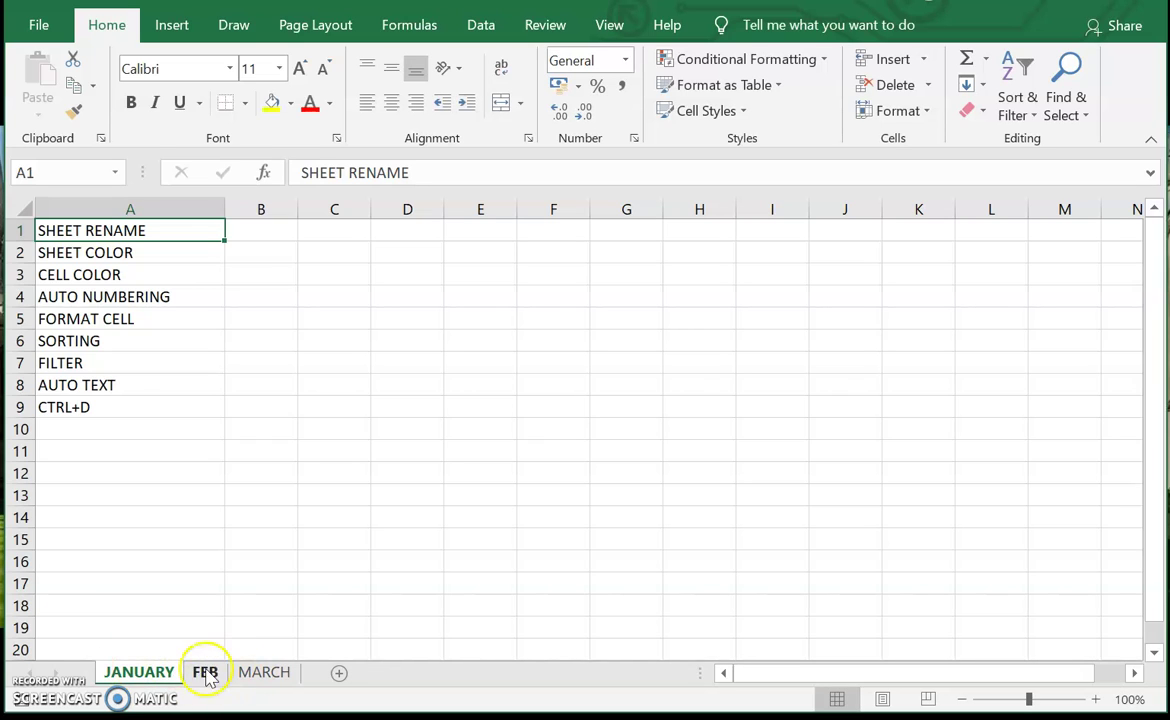
Step: Colour the JANUARY sheet tab red
{"action": "left_click", "coordinate": [167, 234]}
{"action": "left_click", "coordinate": [155, 253]}
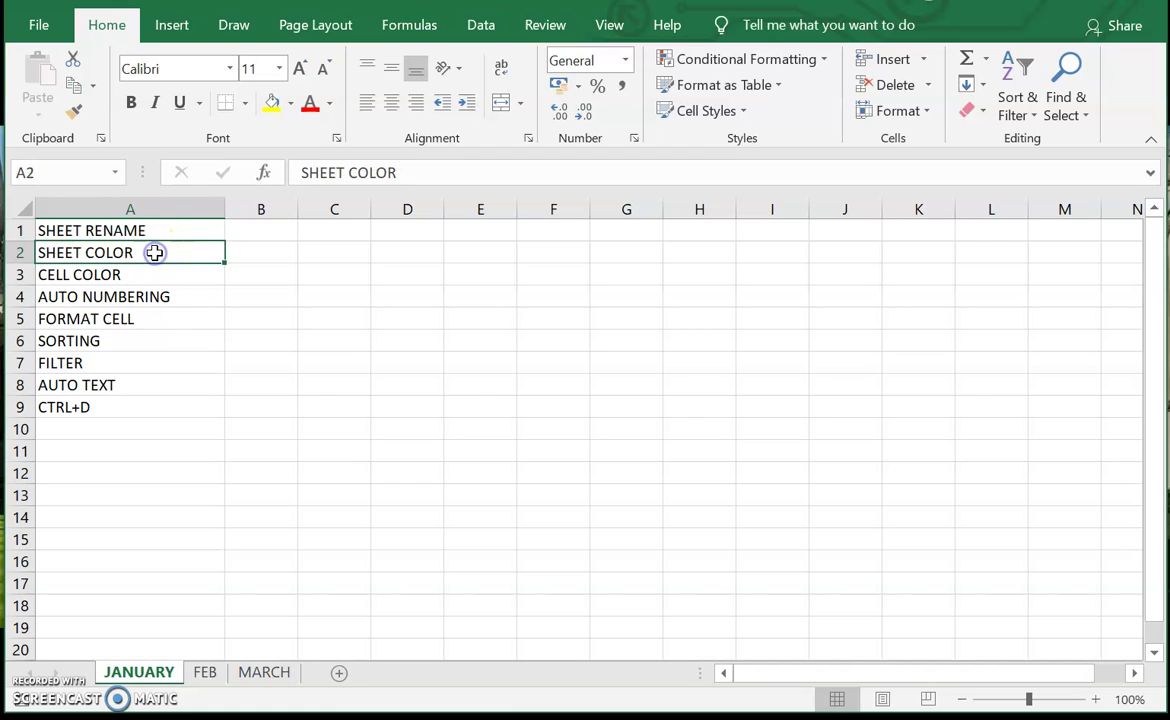
{"action": "right_click", "coordinate": [133, 680]}
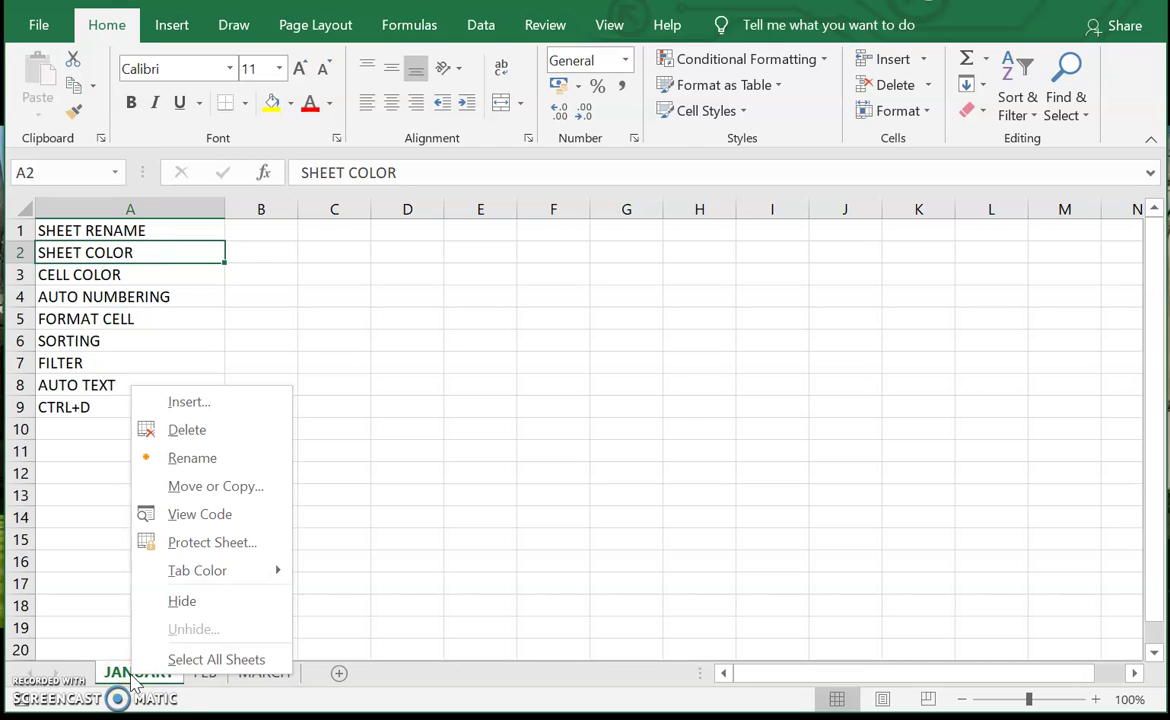
{"action": "mouse_move", "coordinate": [266, 569]}
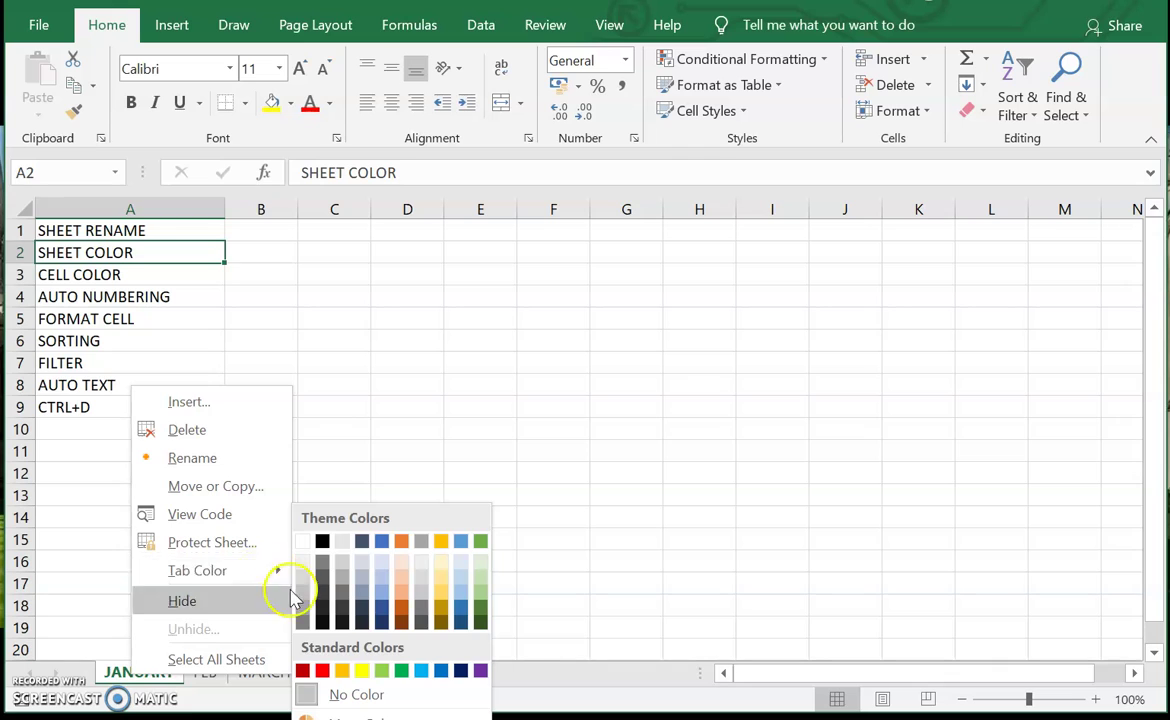
{"action": "left_click", "coordinate": [322, 670]}
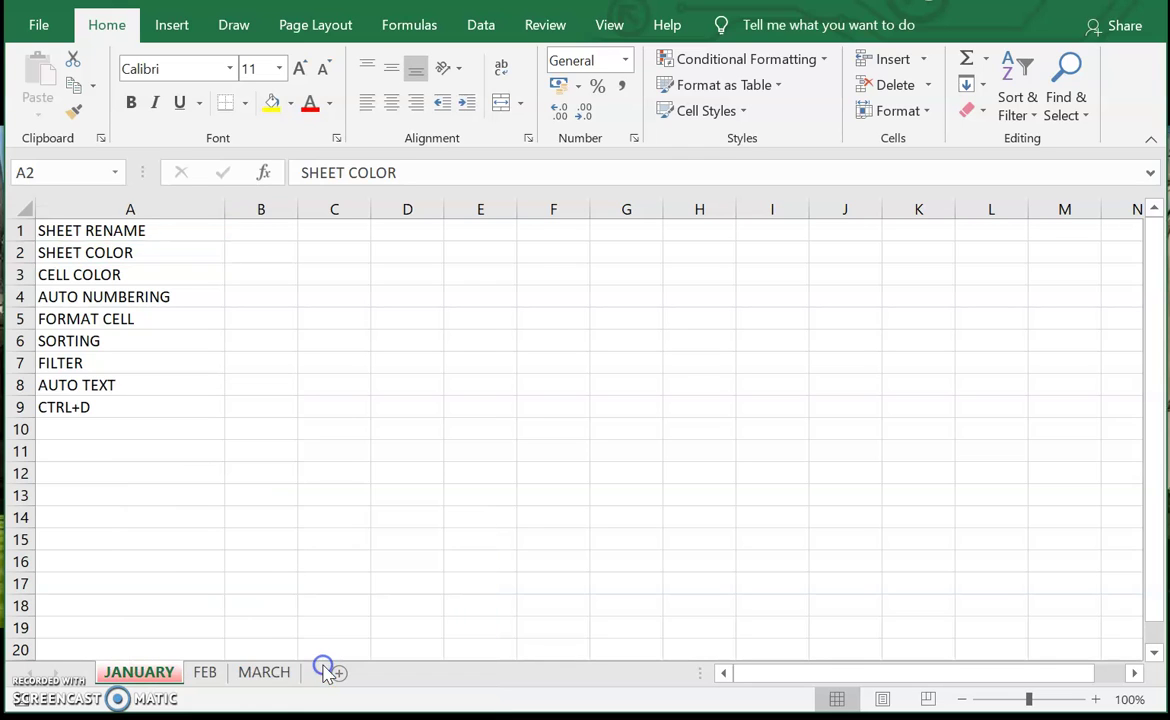
Step: Colour the FEB sheet tab green
{"action": "left_click", "coordinate": [210, 673]}
{"action": "right_click", "coordinate": [212, 674]}
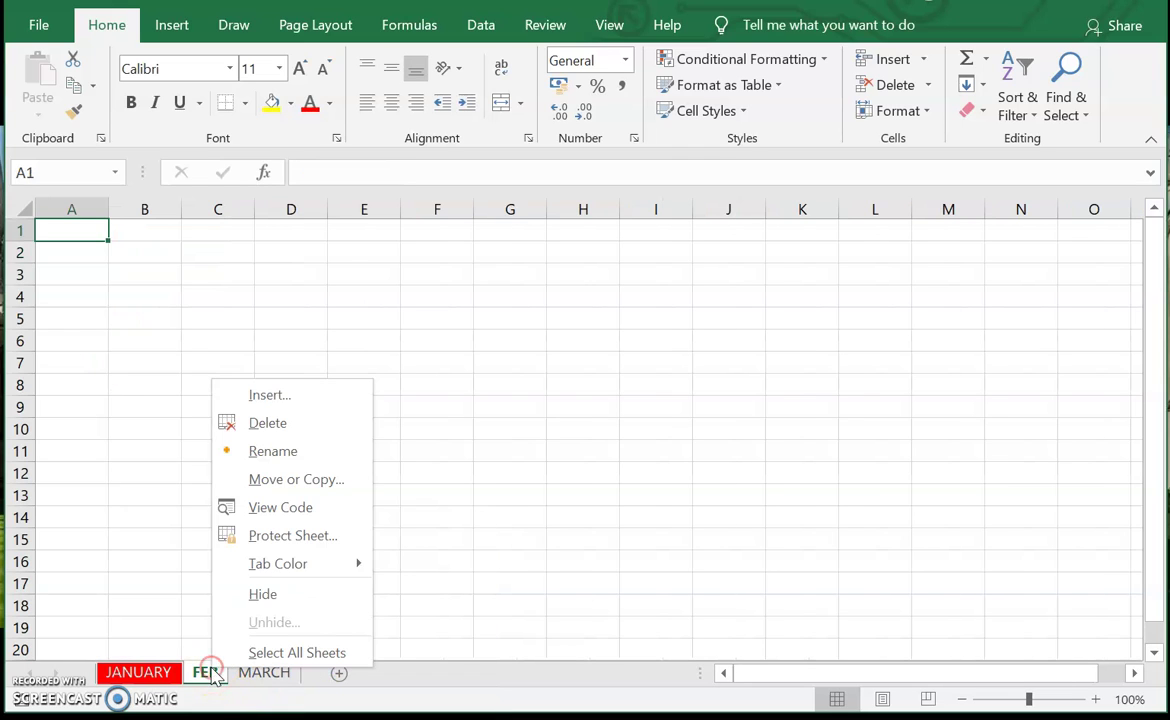
{"action": "mouse_move", "coordinate": [329, 562]}
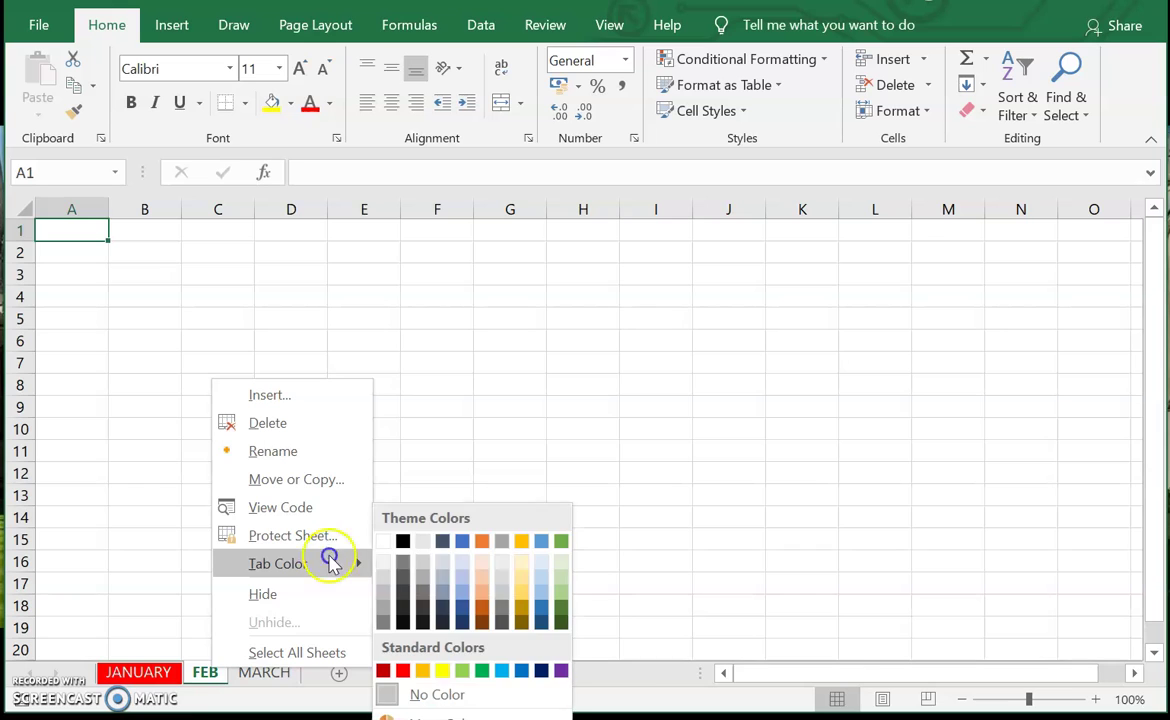
{"action": "left_click", "coordinate": [482, 670]}
Step: Colour the MARCH sheet tab blue and go back to JANUARY
{"action": "left_click", "coordinate": [288, 680]}
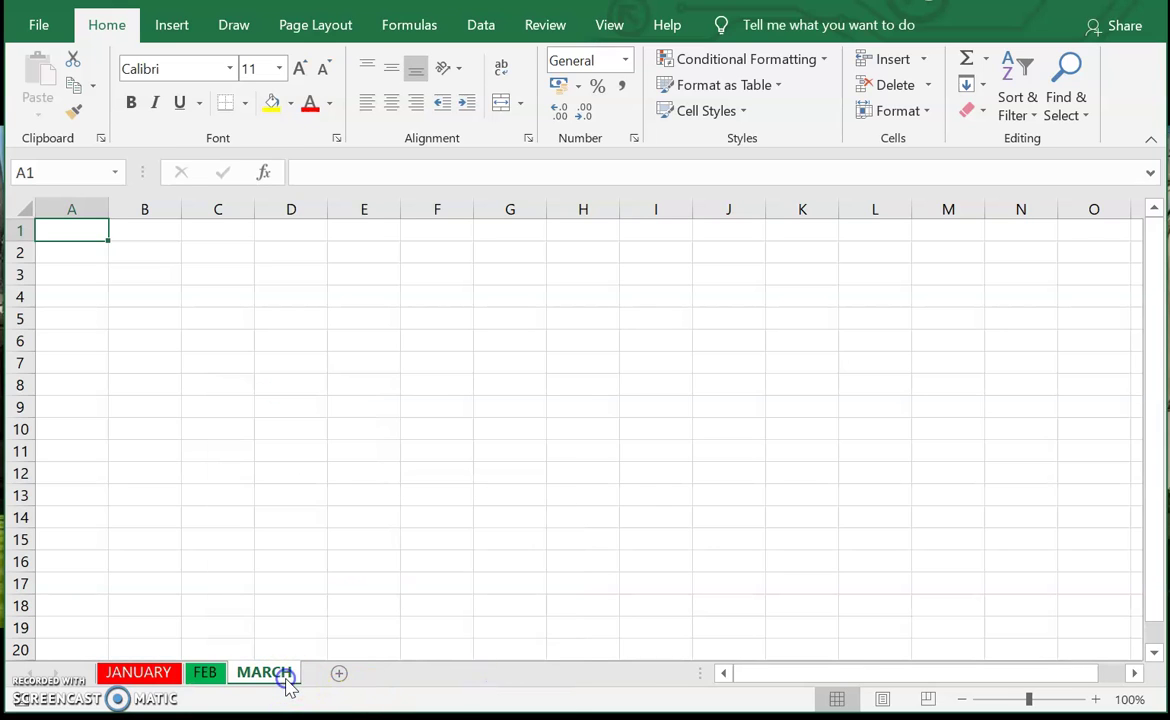
{"action": "right_click", "coordinate": [287, 682]}
{"action": "mouse_move", "coordinate": [400, 580]}
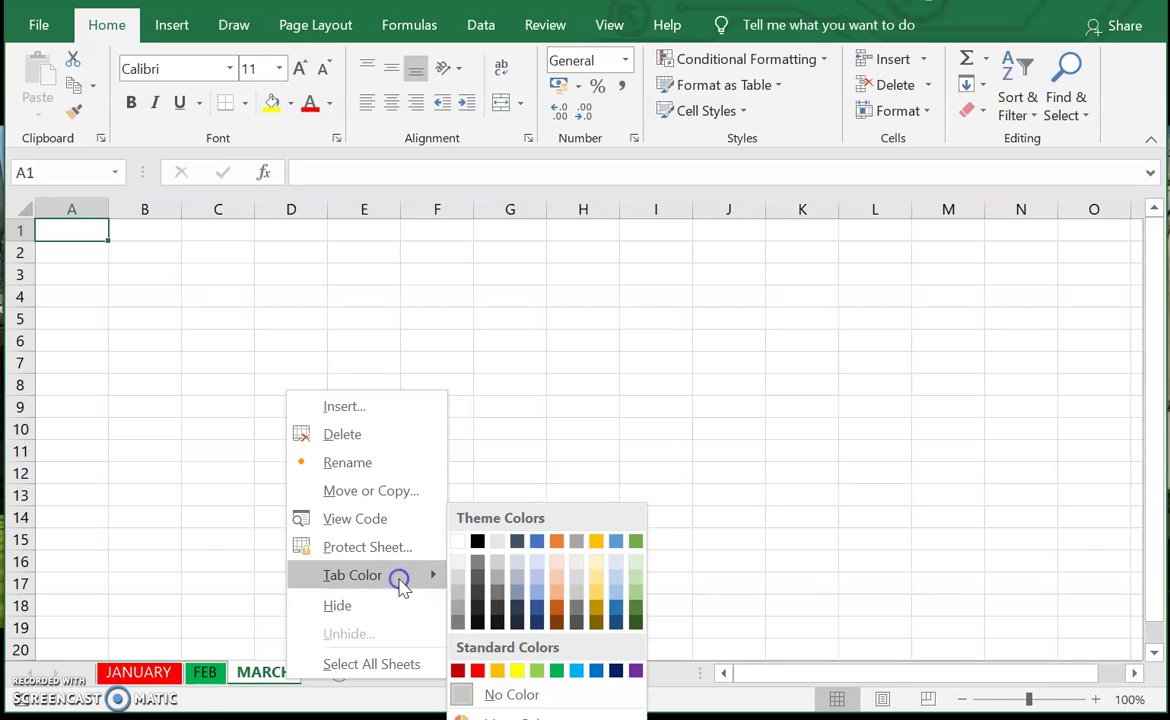
{"action": "left_click", "coordinate": [578, 670]}
{"action": "left_click", "coordinate": [378, 540]}
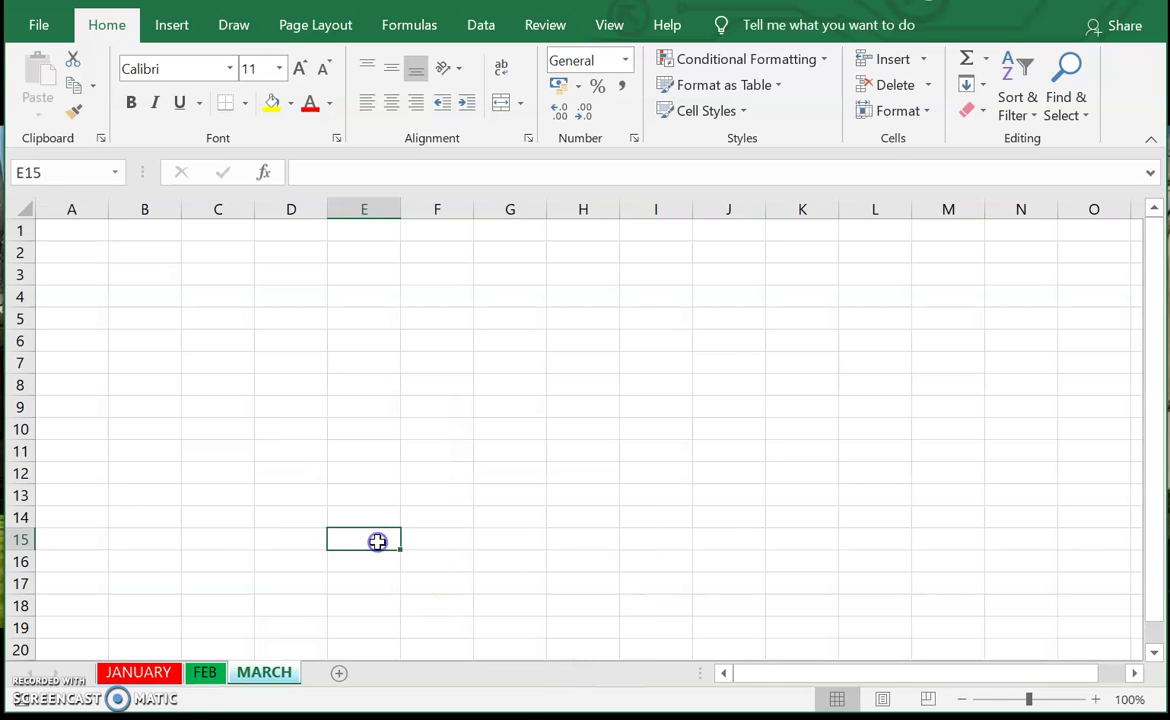
{"action": "left_click", "coordinate": [173, 677]}
{"action": "left_click", "coordinate": [205, 676]}
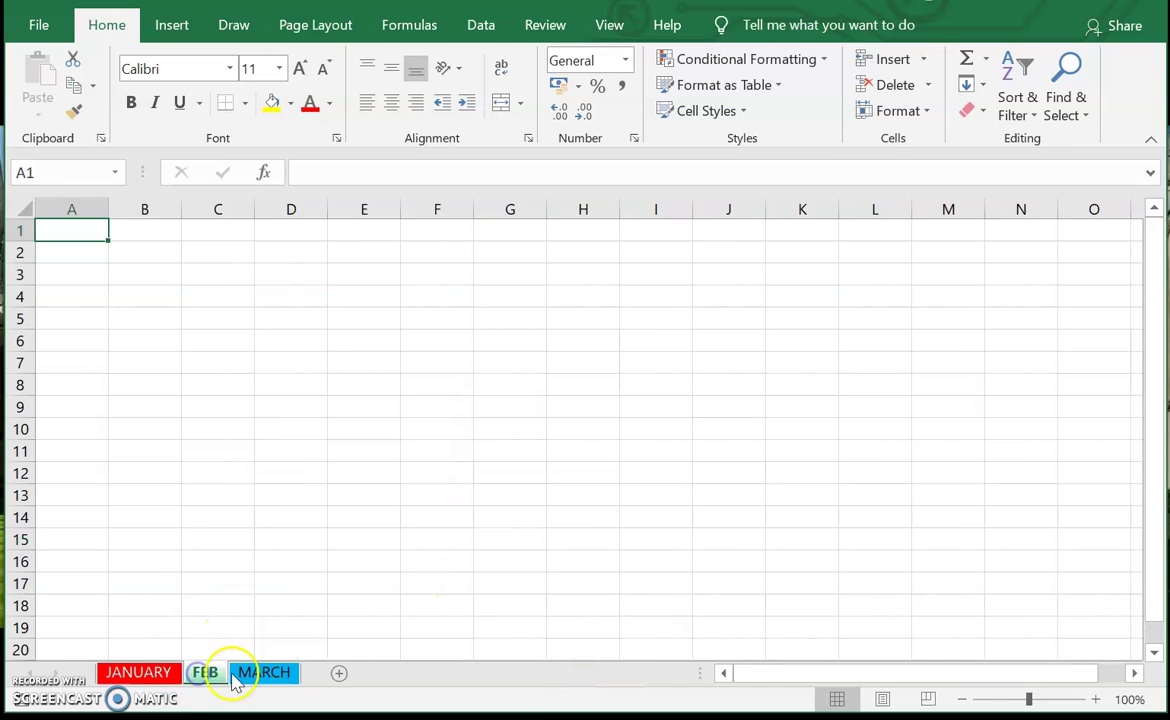
{"action": "left_click", "coordinate": [150, 678]}
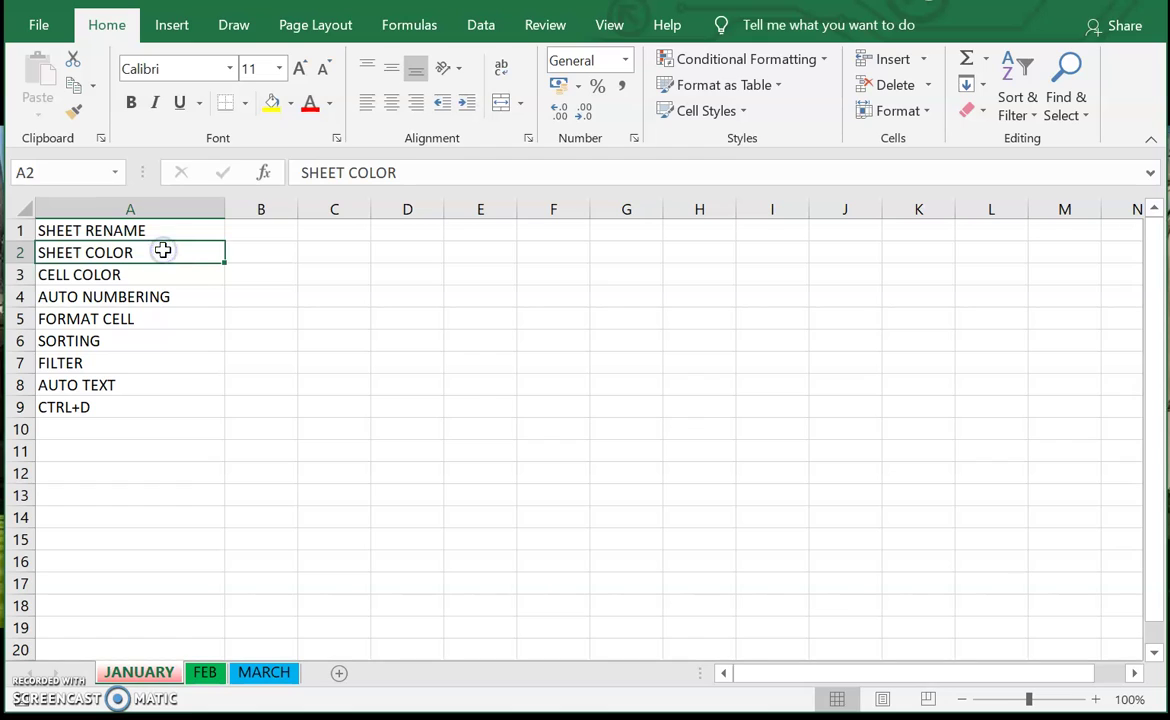
Step: Fill the CELL COLOR cell A3 with yellow
{"action": "left_click_drag", "start_coordinate": [164, 235], "coordinate": [166, 248]}
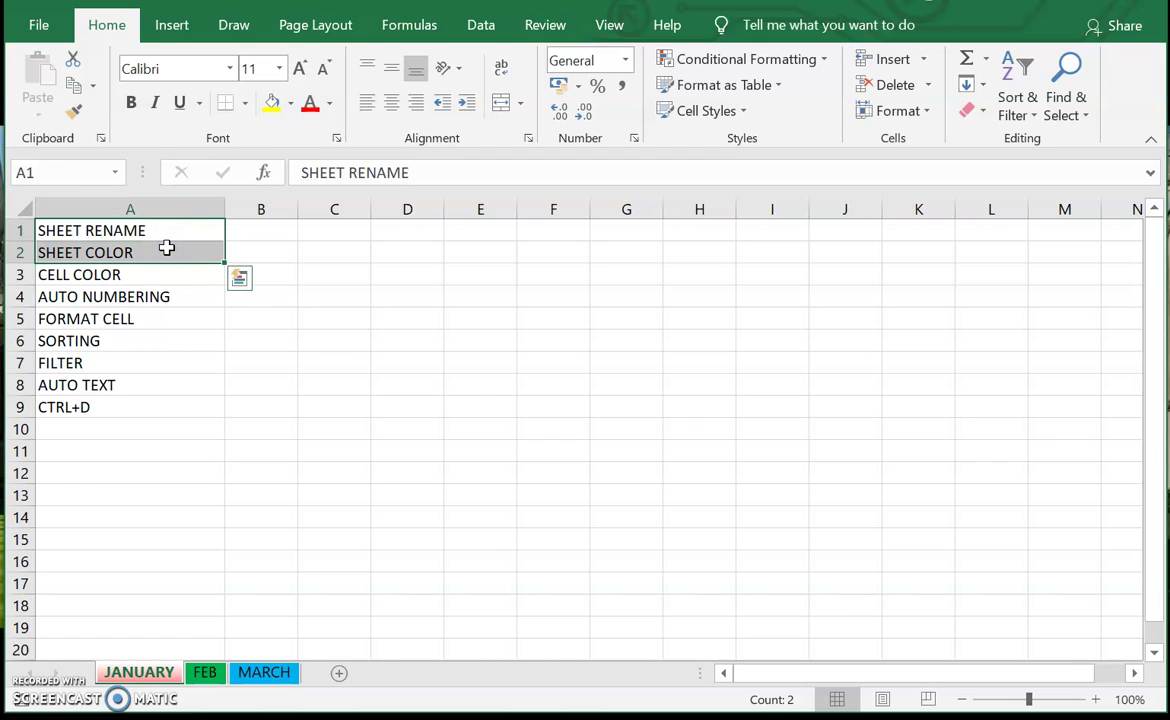
{"action": "left_click", "coordinate": [169, 277]}
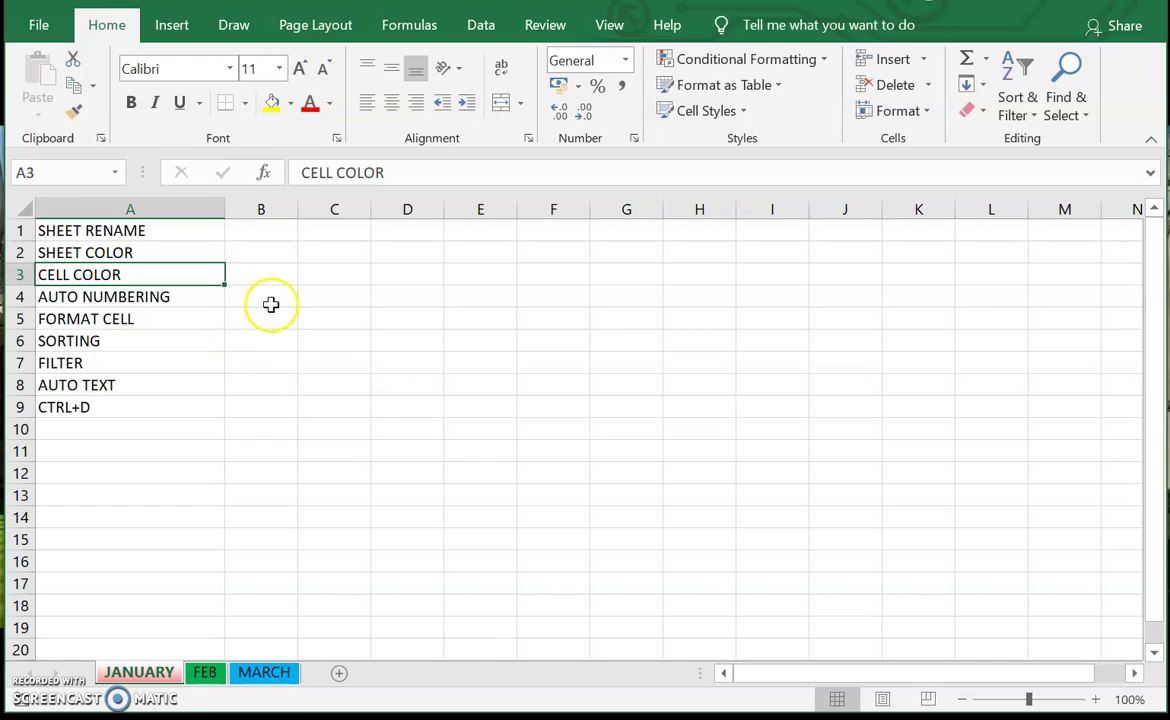
{"action": "left_click", "coordinate": [289, 104]}
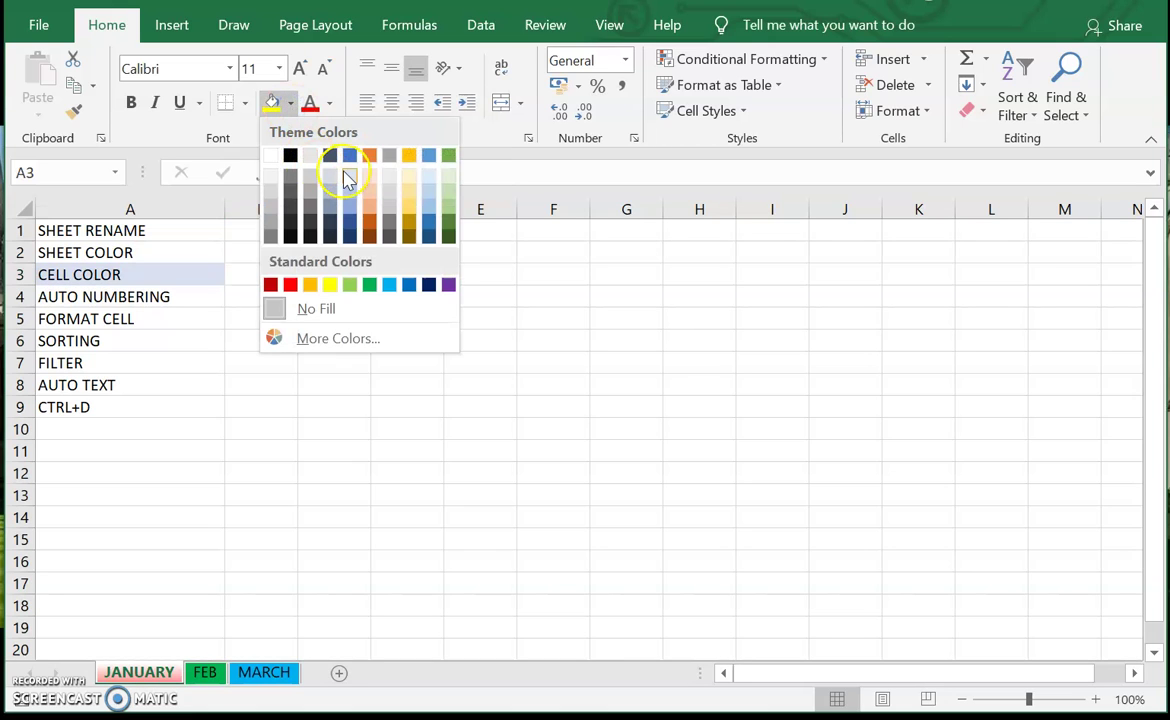
{"action": "left_click", "coordinate": [330, 284]}
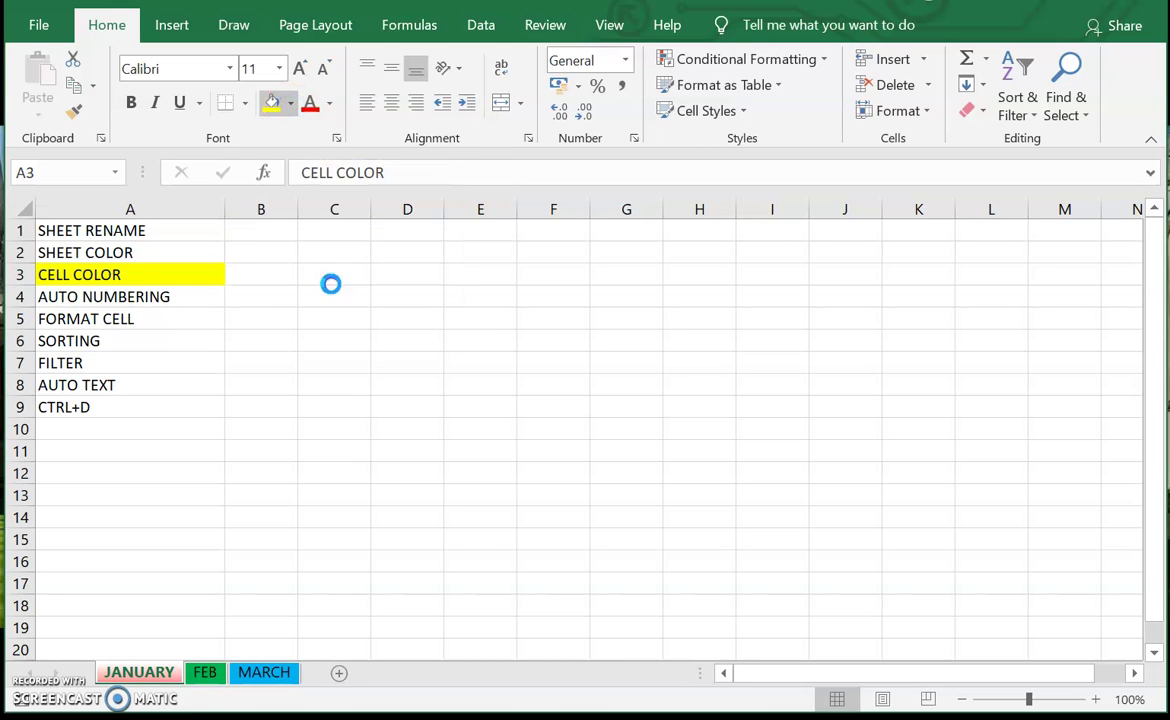
Step: Fill cell F5 with blue and cell H10 with light orange
{"action": "left_click", "coordinate": [545, 322]}
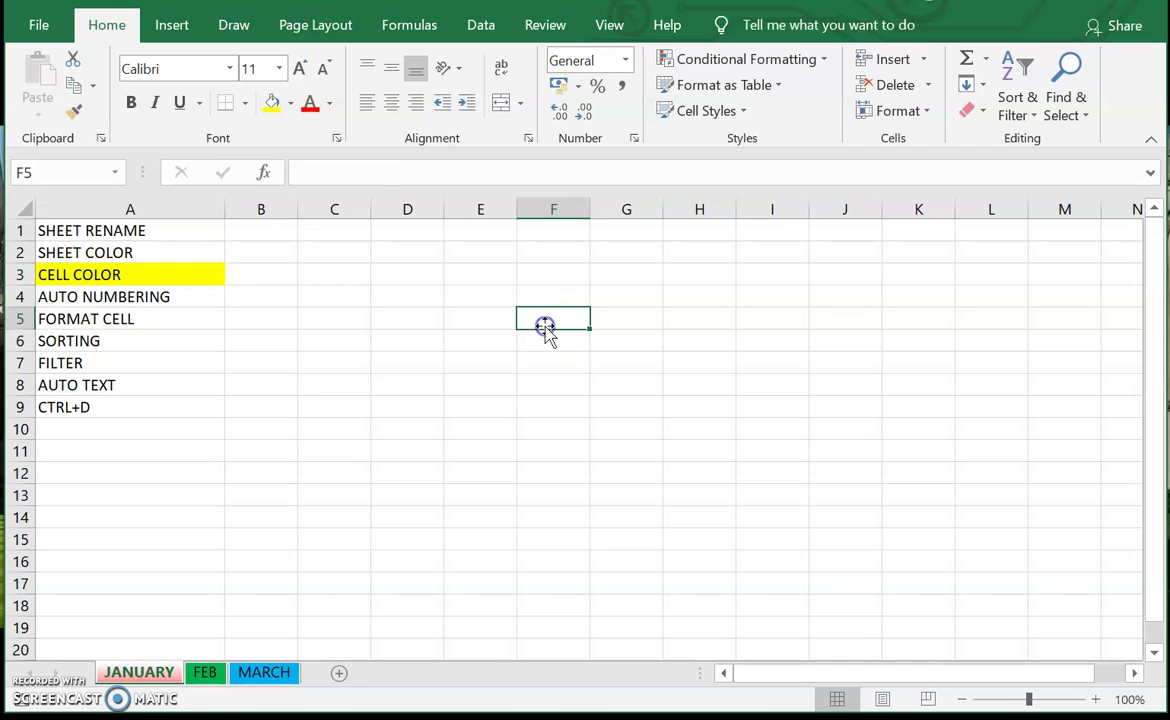
{"action": "left_click", "coordinate": [289, 104]}
{"action": "left_click", "coordinate": [430, 158]}
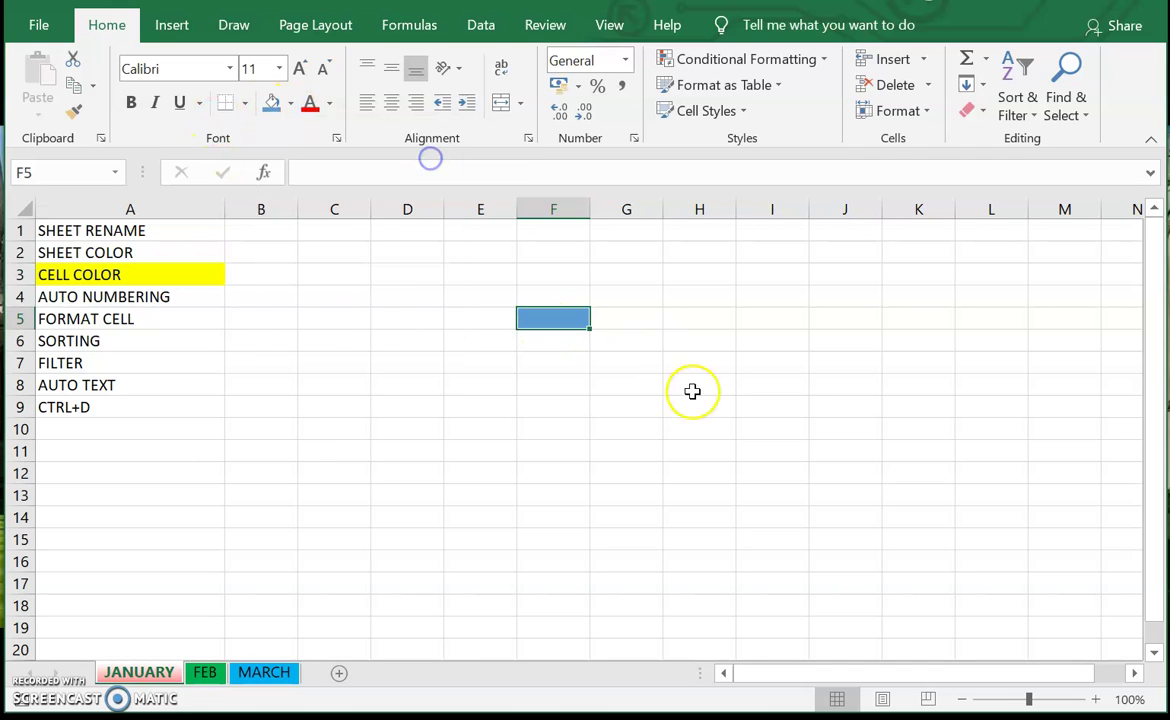
{"action": "left_click", "coordinate": [705, 426]}
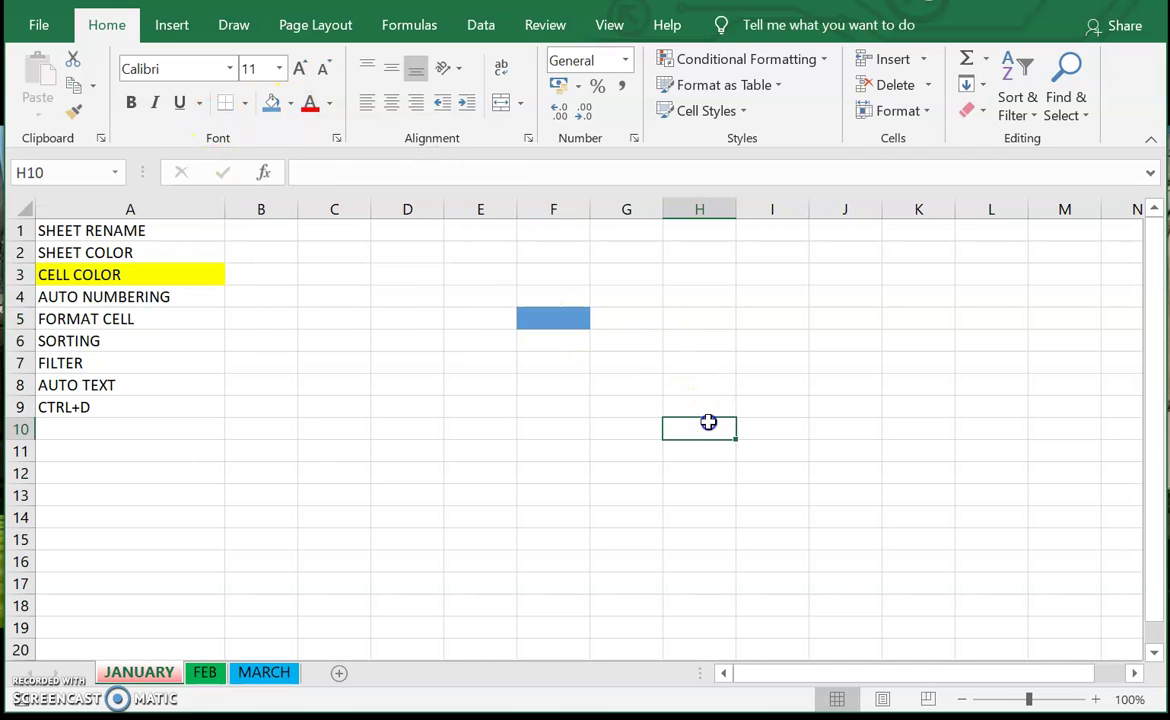
{"action": "left_click", "coordinate": [289, 104]}
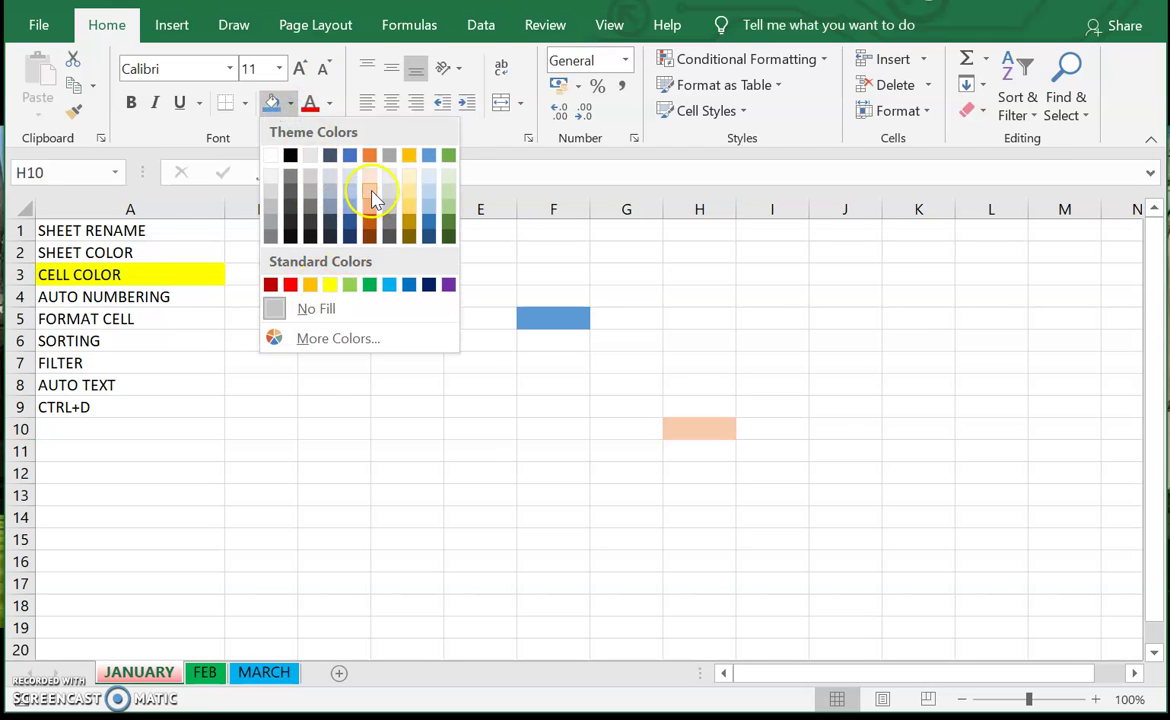
{"action": "left_click", "coordinate": [368, 198]}
{"action": "left_click", "coordinate": [407, 409]}
{"action": "left_click", "coordinate": [576, 317]}
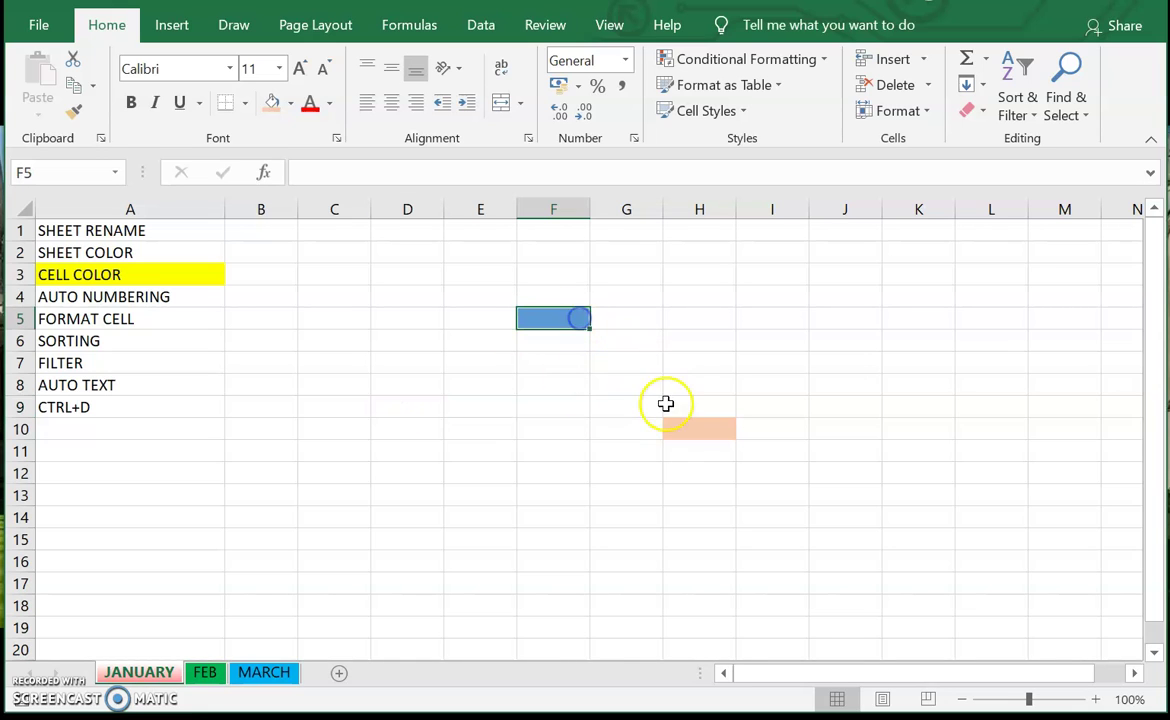
{"action": "left_click", "coordinate": [695, 427]}
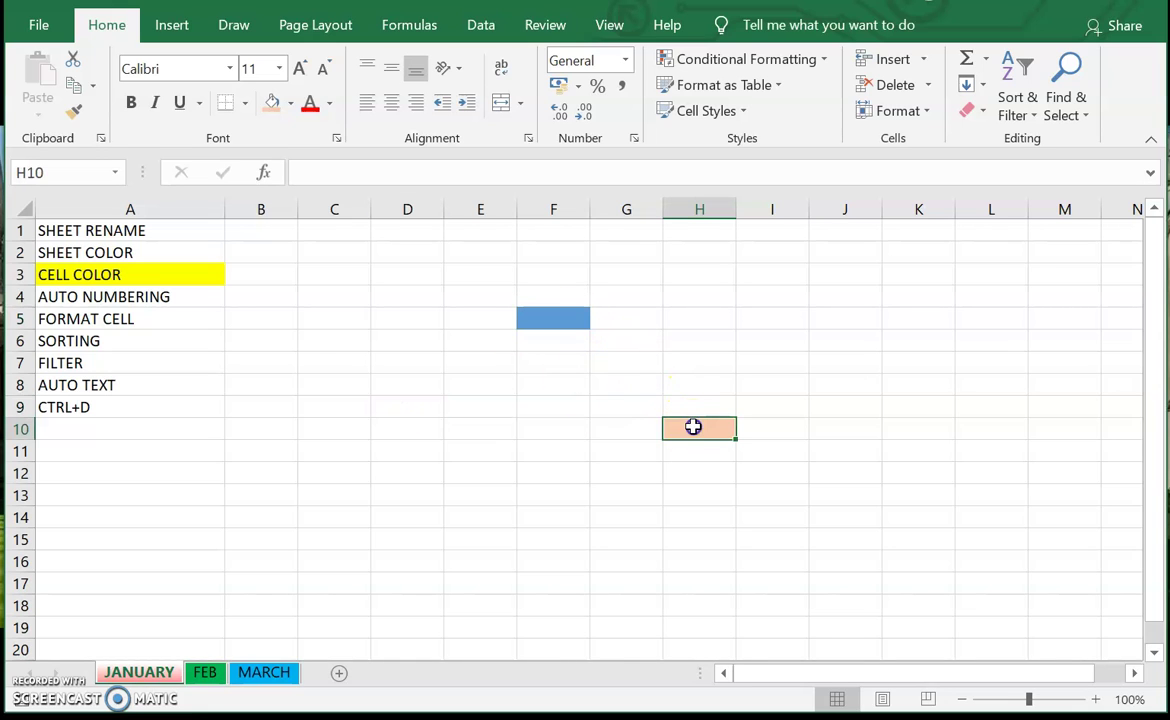
{"action": "left_click", "coordinate": [156, 275]}
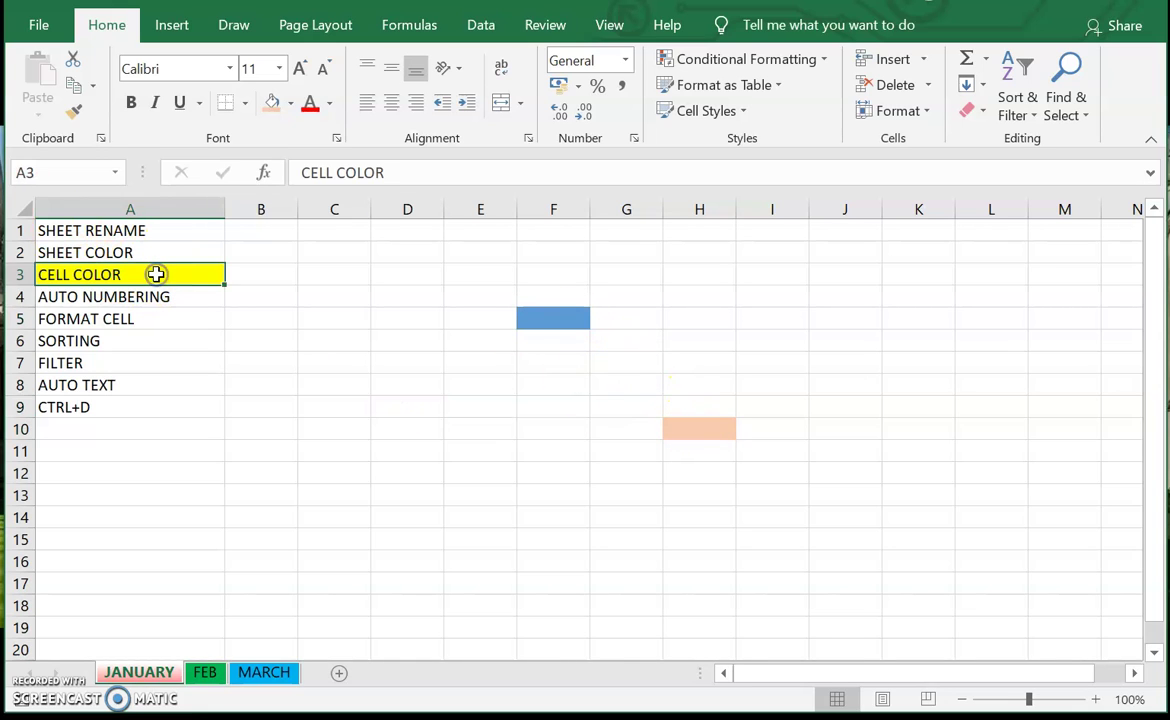
{"action": "left_click", "coordinate": [208, 293]}
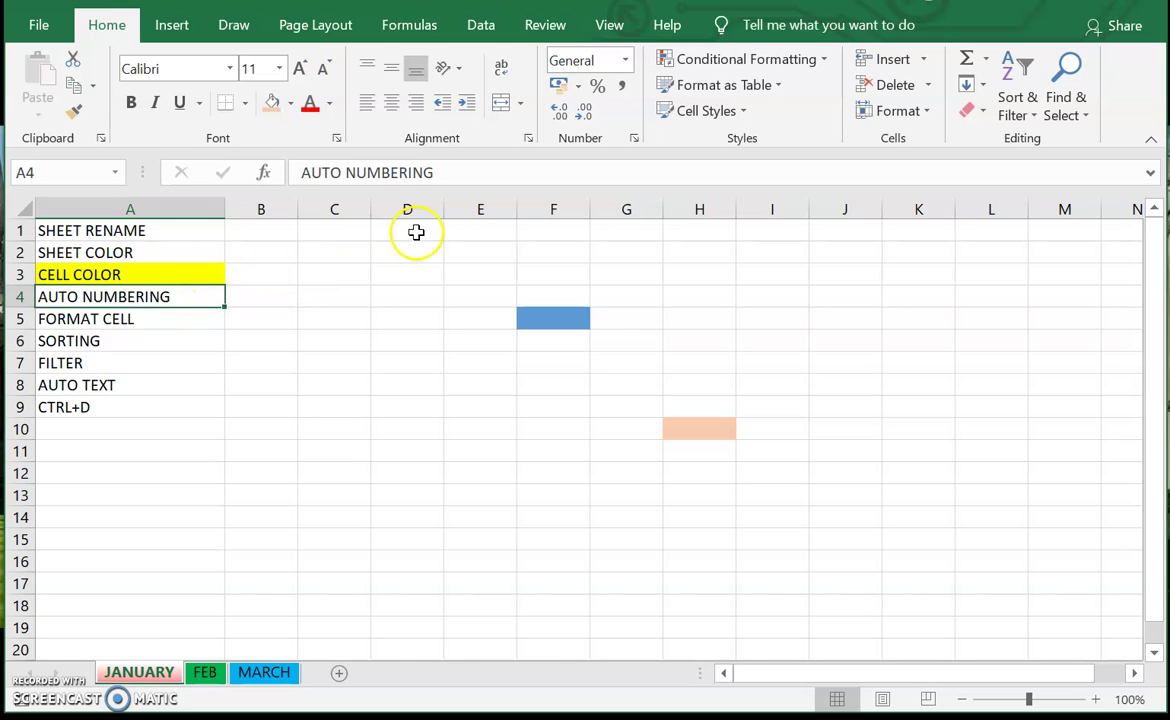
Step: Enter the starting numbers 1, 2 and 3 in C1:C3
{"action": "left_click", "coordinate": [324, 233]}
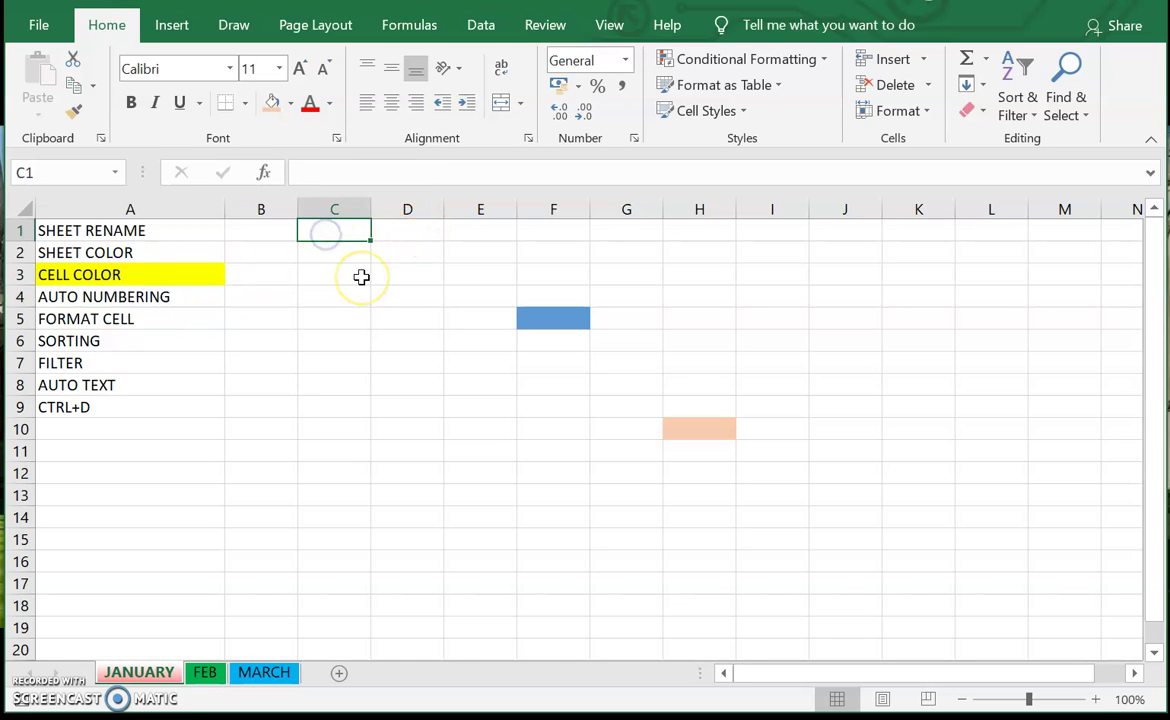
{"action": "type", "text": "1"}
{"action": "key", "text": "Return"}
{"action": "type", "text": "2"}
{"action": "key", "text": "Return"}
{"action": "type", "text": "3"}
{"action": "key", "text": "Return"}
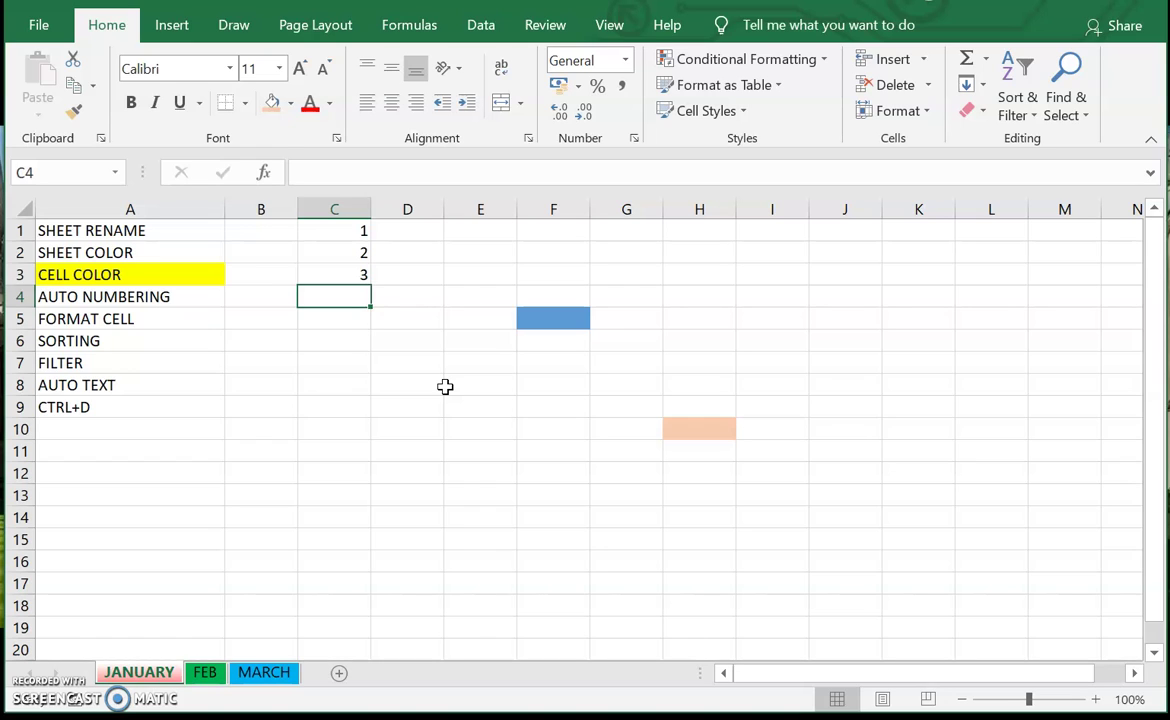
Step: Extend the 1-2-3 series down column C to row 65 and save the workbook
{"action": "left_click", "coordinate": [345, 236]}
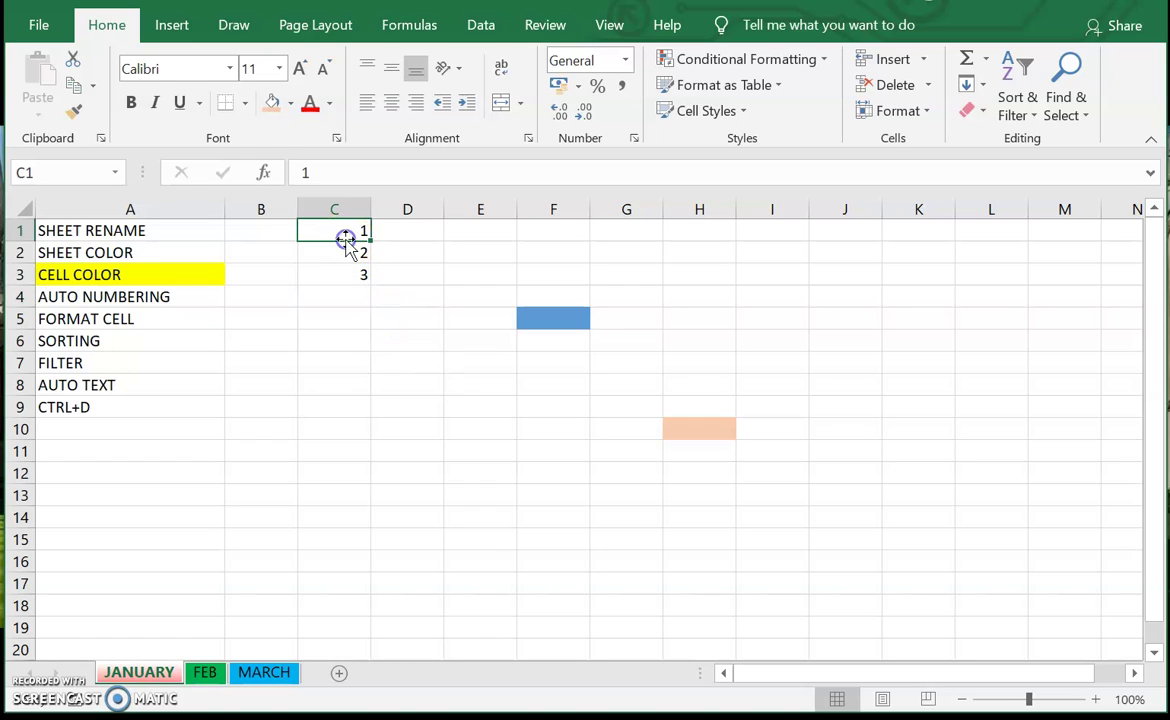
{"action": "key", "text": "shift+Down"}
{"action": "key", "text": "shift+Down"}
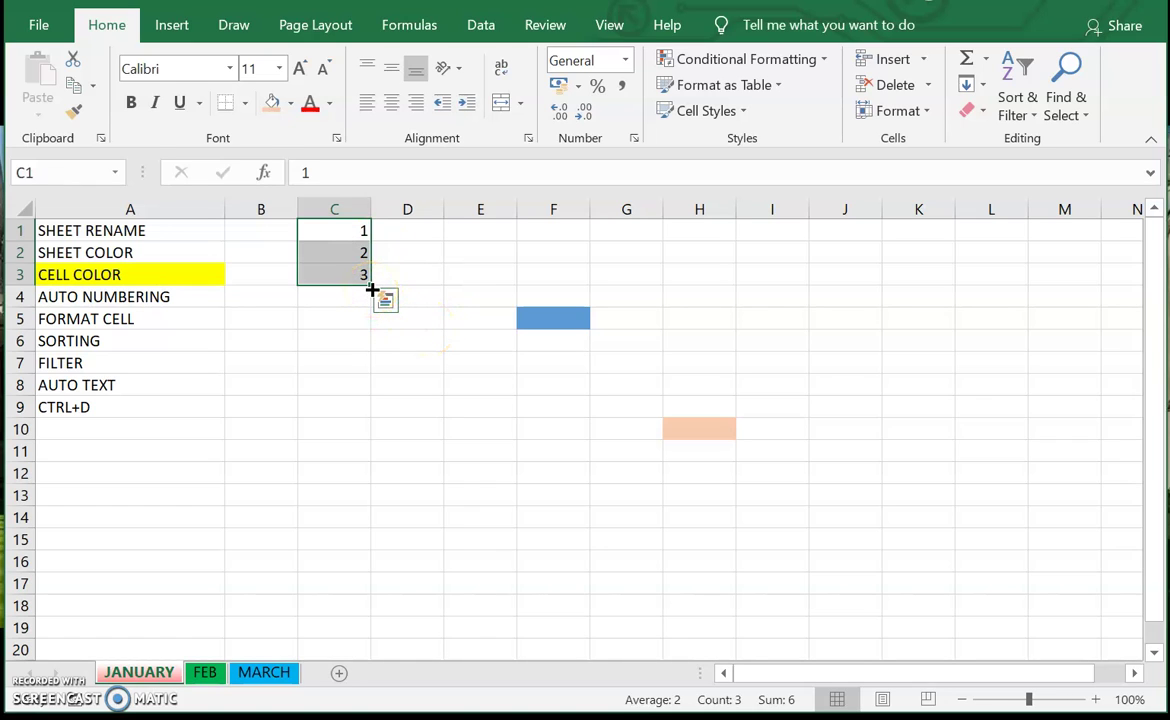
{"action": "left_click_drag", "start_coordinate": [371, 289], "coordinate": [368, 621]}
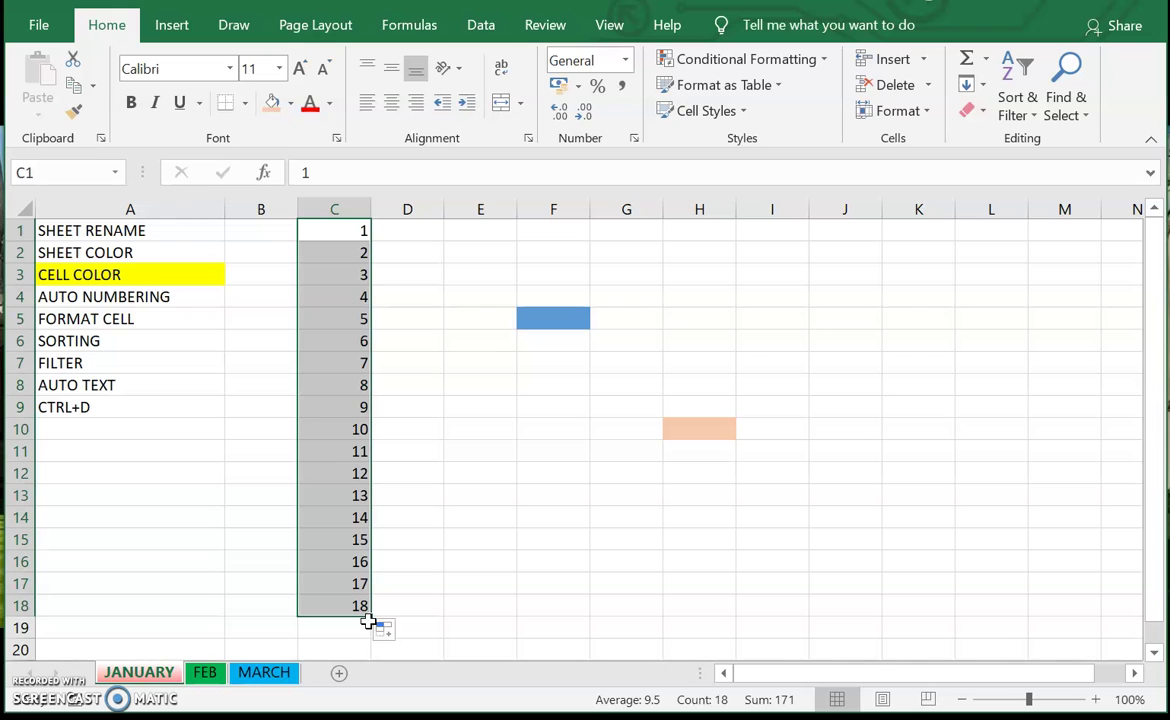
{"action": "left_click_drag", "start_coordinate": [370, 616], "coordinate": [361, 507]}
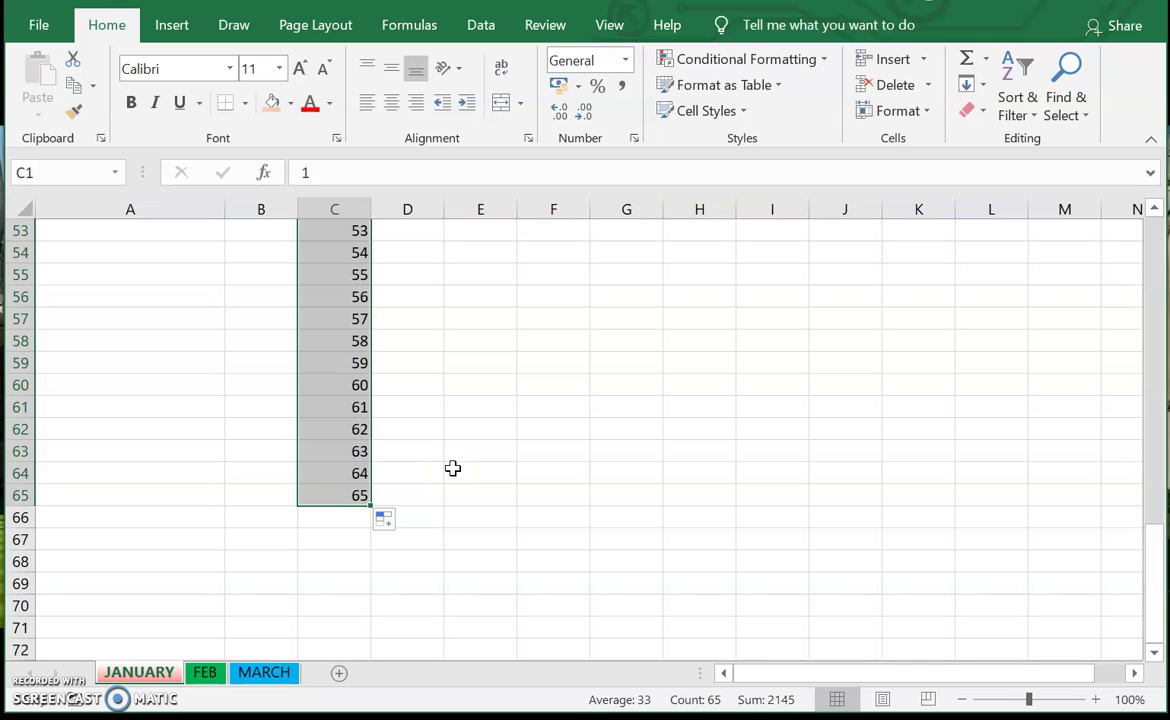
{"action": "key", "text": "ctrl+Up"}
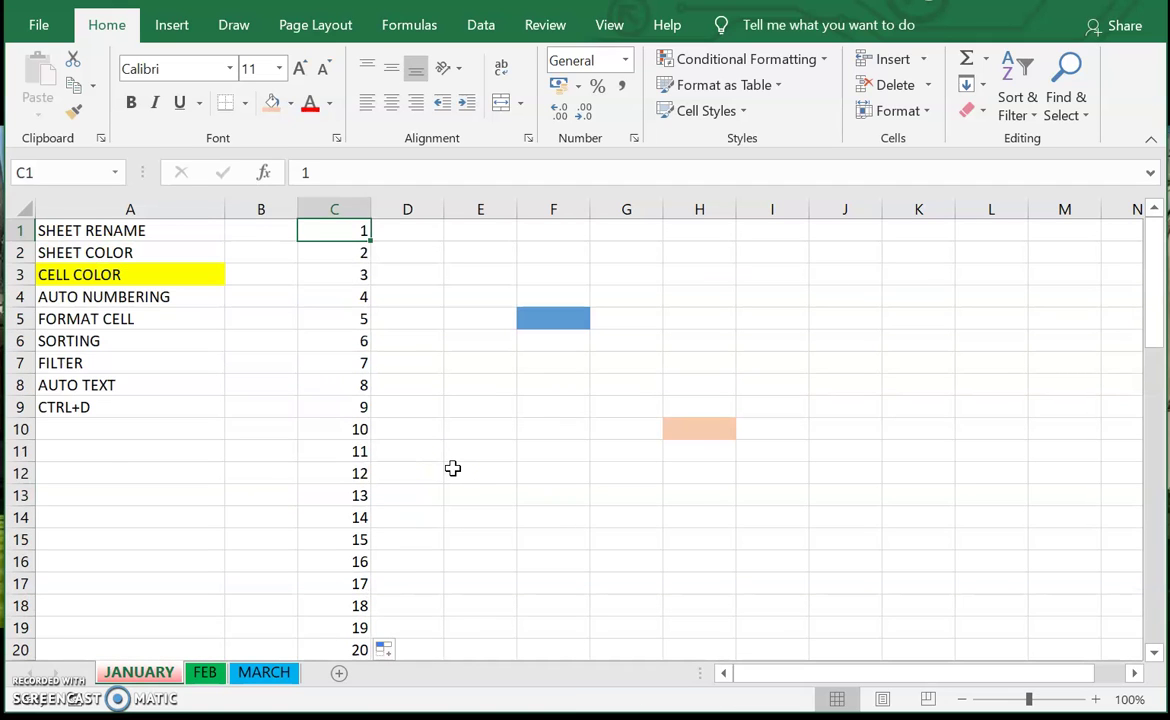
{"action": "key", "text": "ctrl+s"}
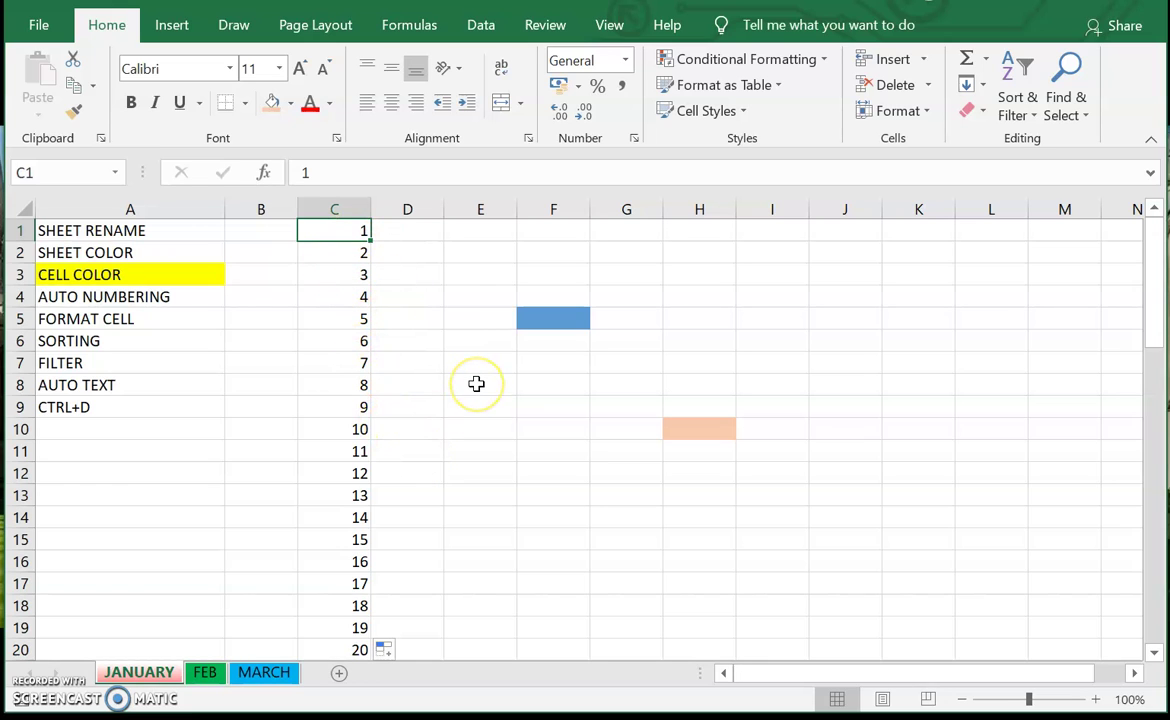
{"action": "left_click", "coordinate": [412, 232]}
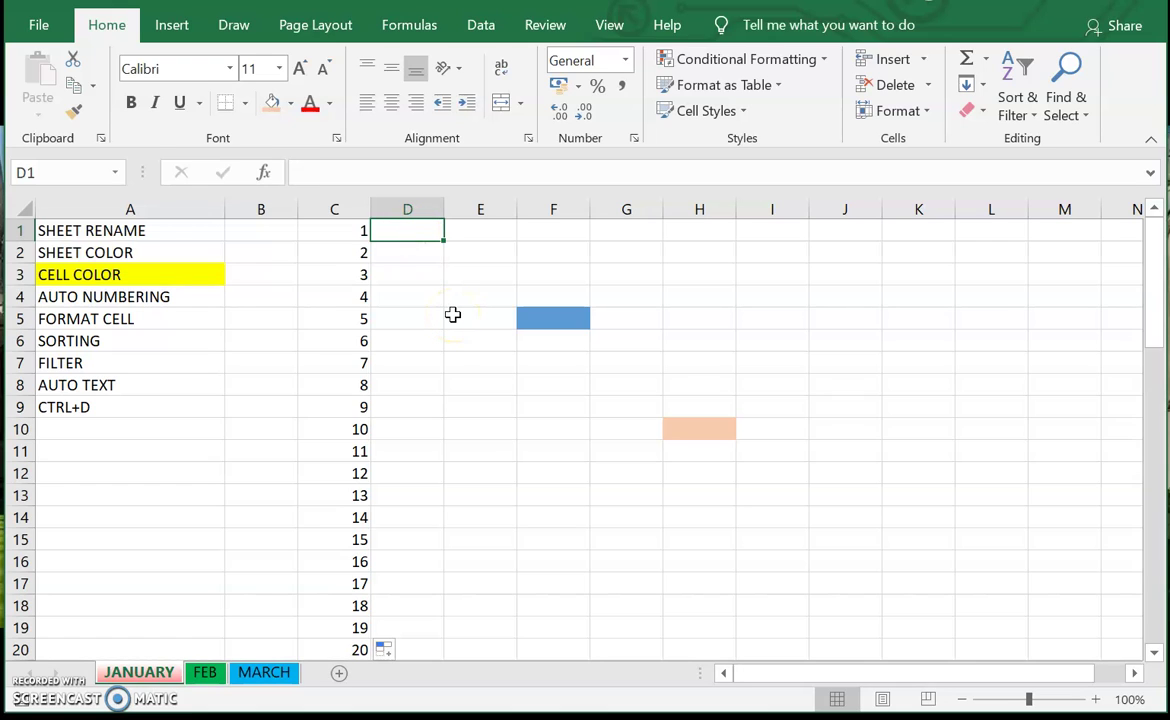
Step: Enter 500 in D1 and copy it down through D18
{"action": "type", "text": "500"}
{"action": "key", "text": "Return"}
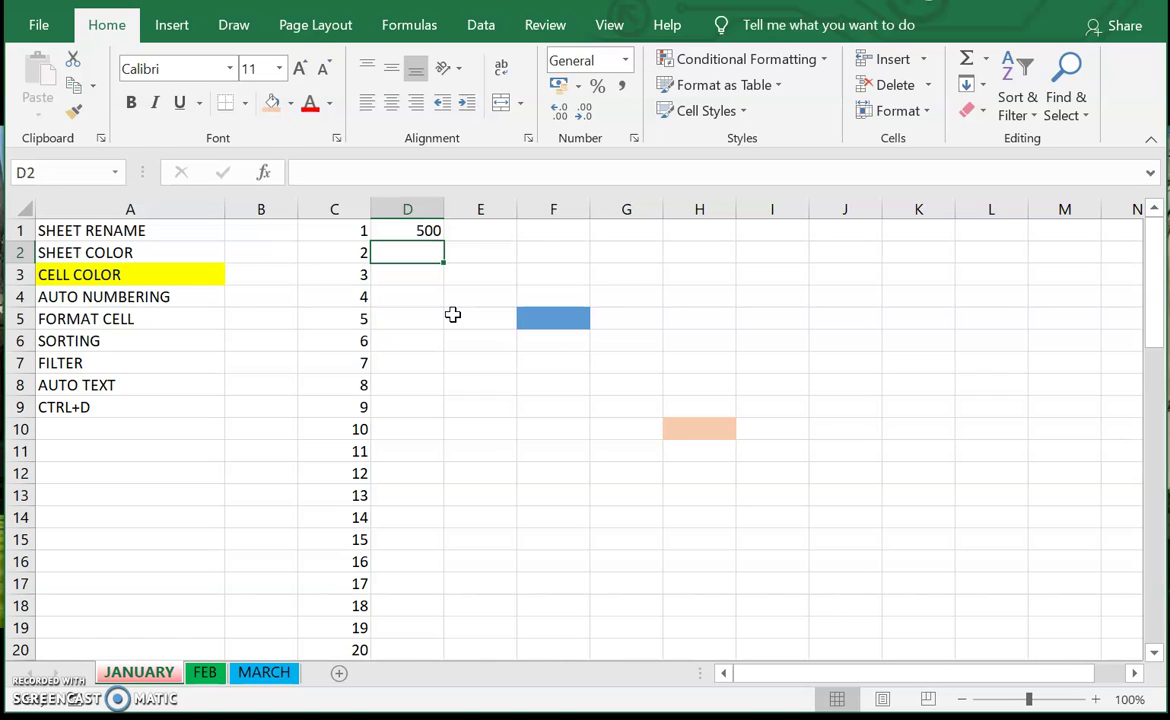
{"action": "left_click", "coordinate": [428, 228]}
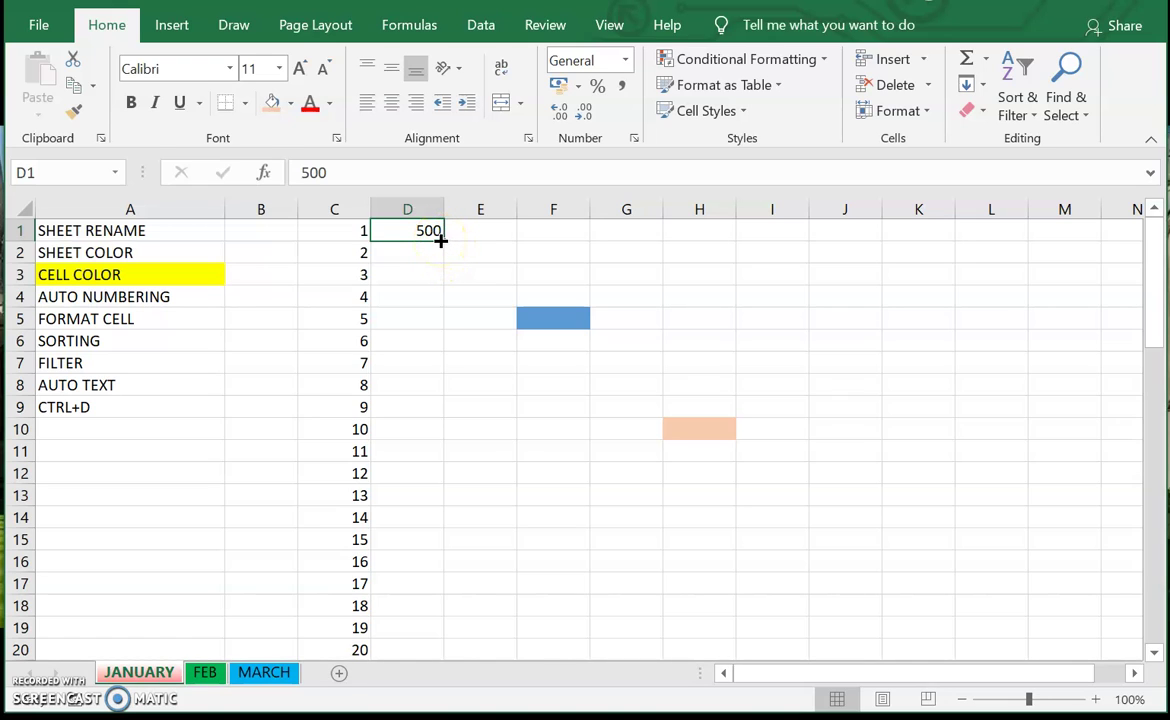
{"action": "left_click_drag", "start_coordinate": [440, 240], "coordinate": [450, 607]}
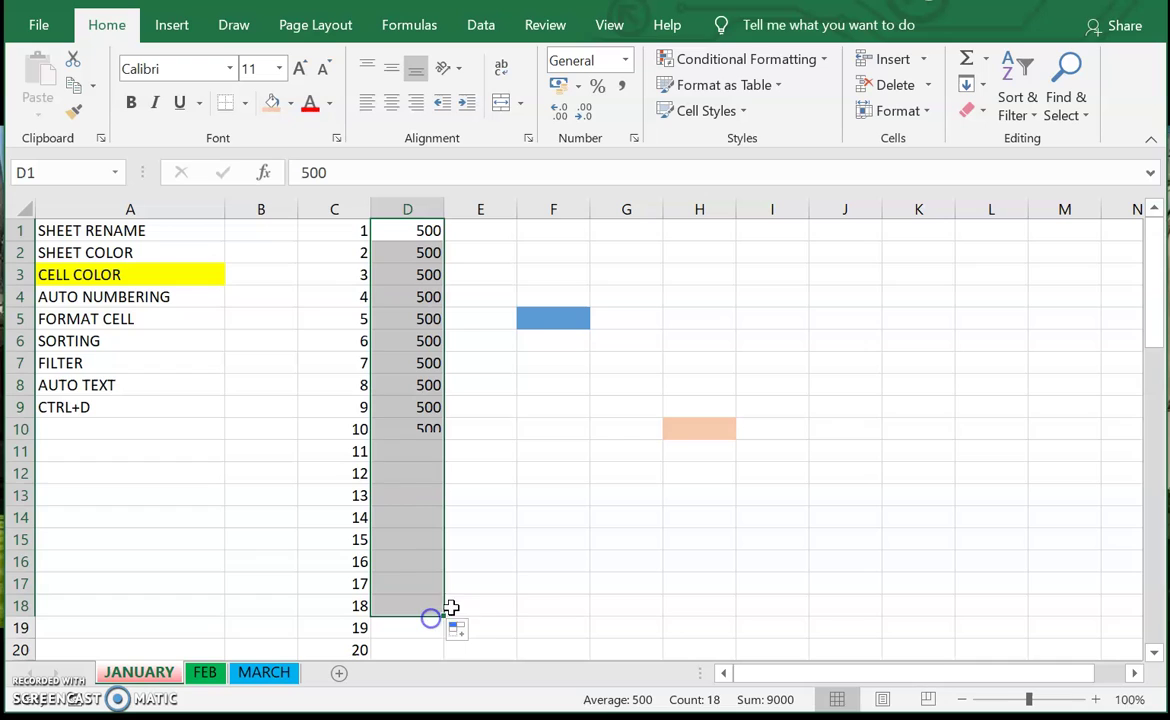
{"action": "left_click", "coordinate": [544, 578]}
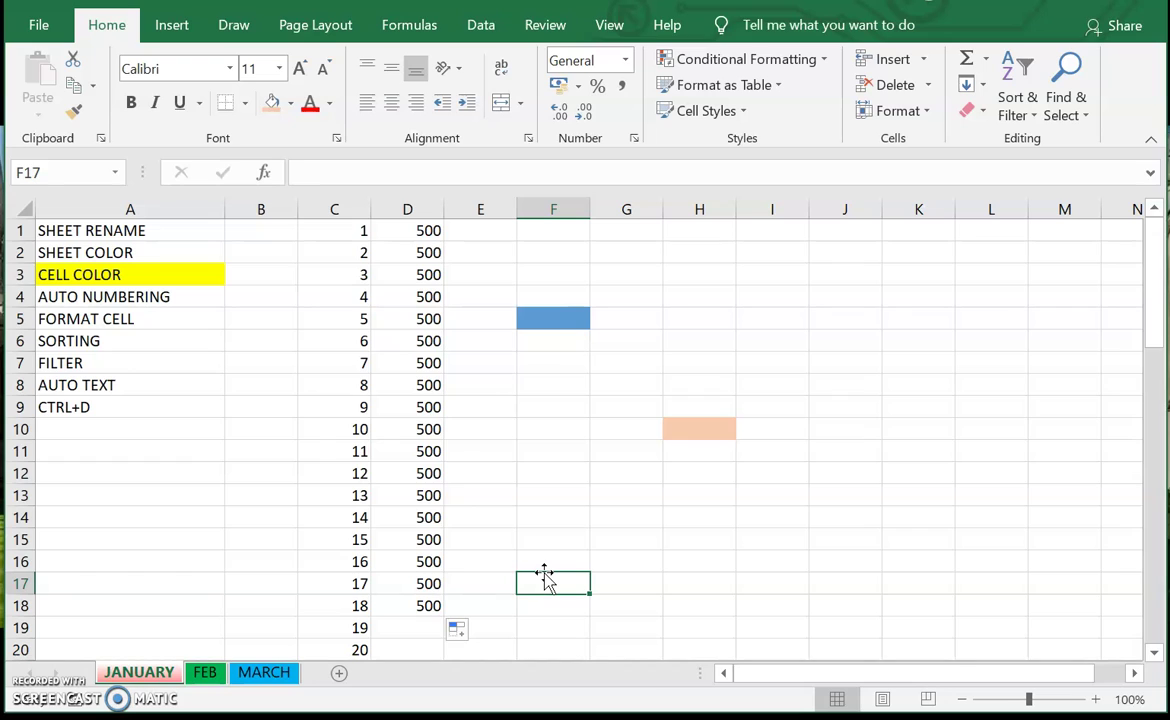
{"action": "left_click", "coordinate": [356, 233]}
{"action": "left_click_drag", "start_coordinate": [356, 233], "coordinate": [357, 277]}
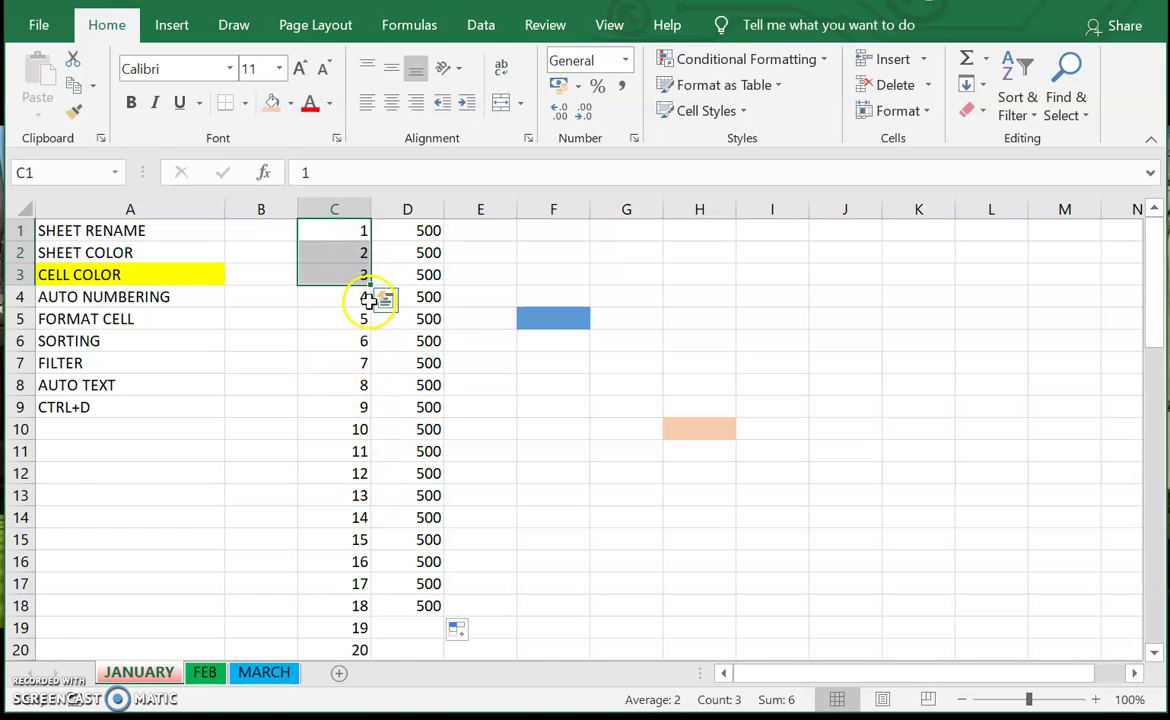
Step: Enter 11, 12, 13 in J1:J3 and continue the series down to J12
{"action": "left_click", "coordinate": [441, 230]}
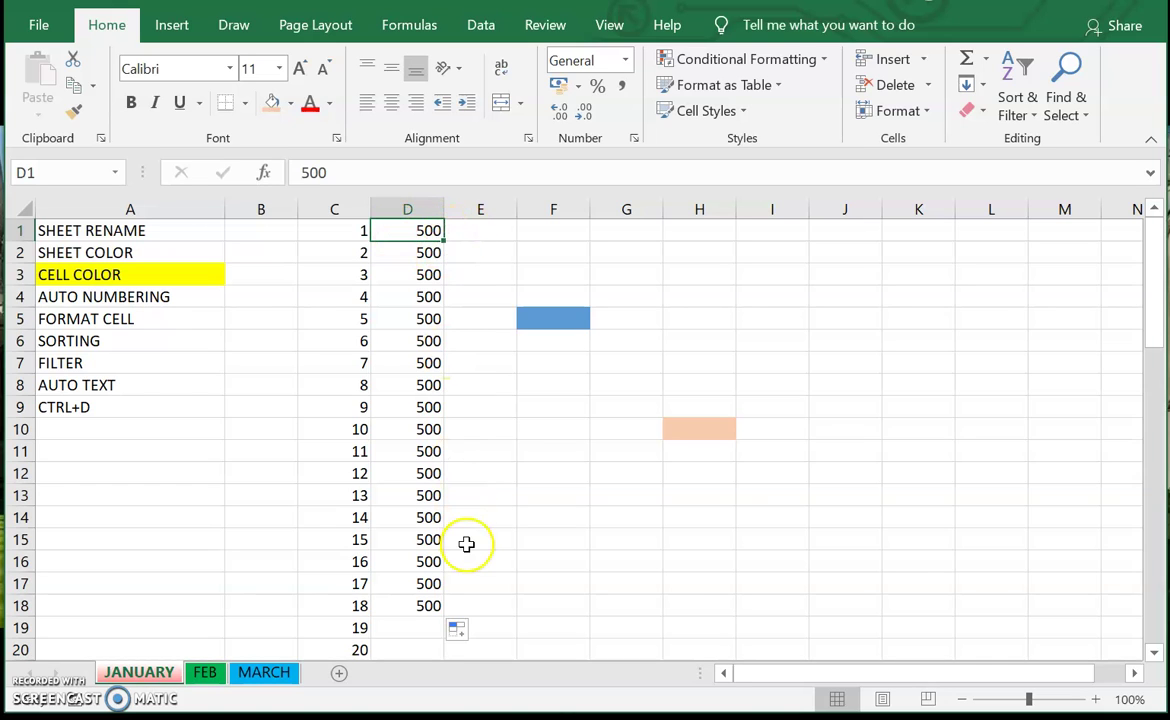
{"action": "left_click", "coordinate": [700, 231]}
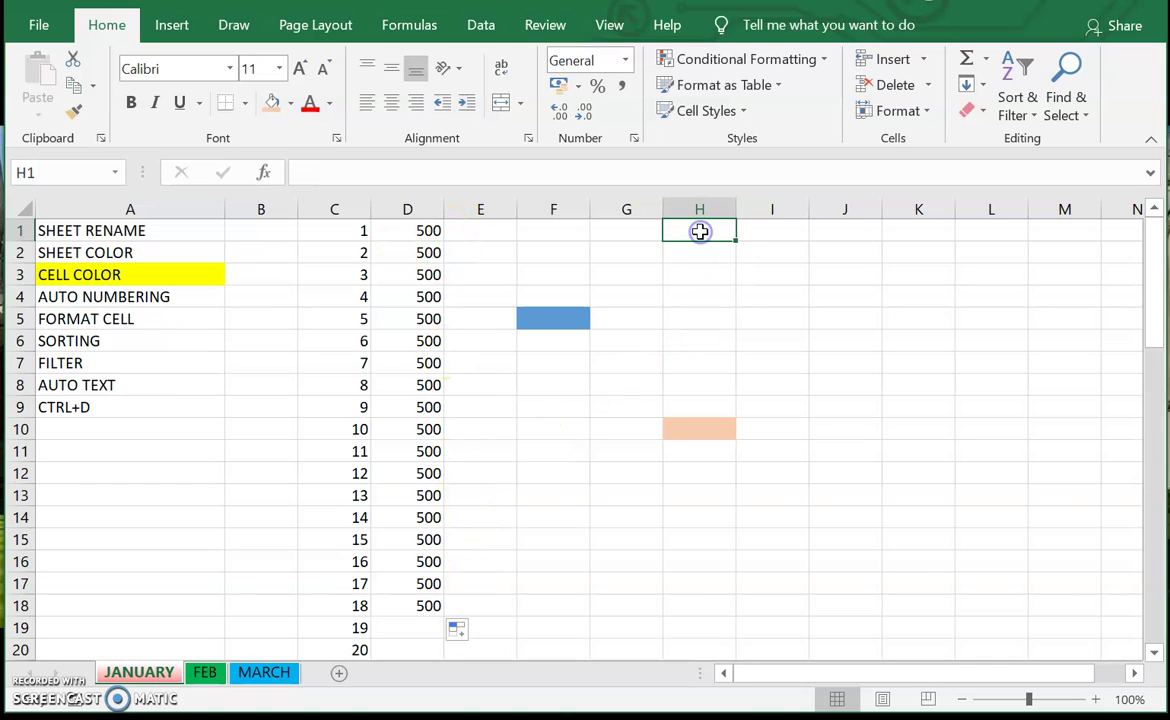
{"action": "left_click", "coordinate": [822, 231]}
{"action": "type", "text": "11"}
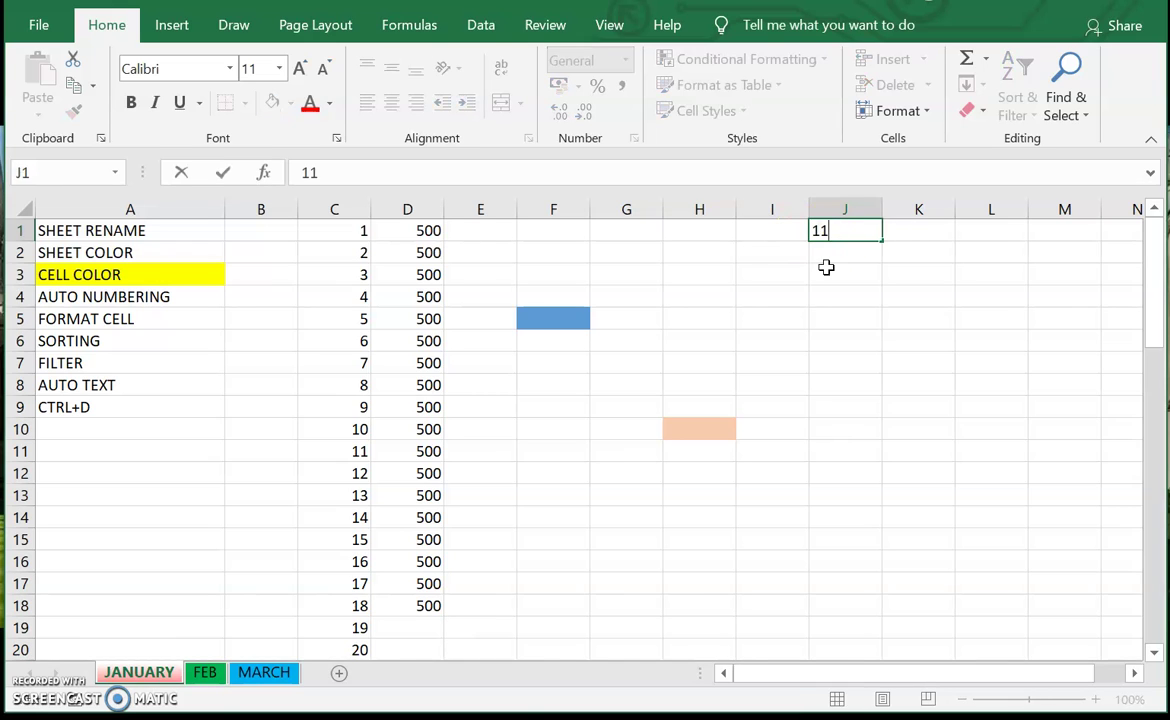
{"action": "key", "text": "Return"}
{"action": "type", "text": "2"}
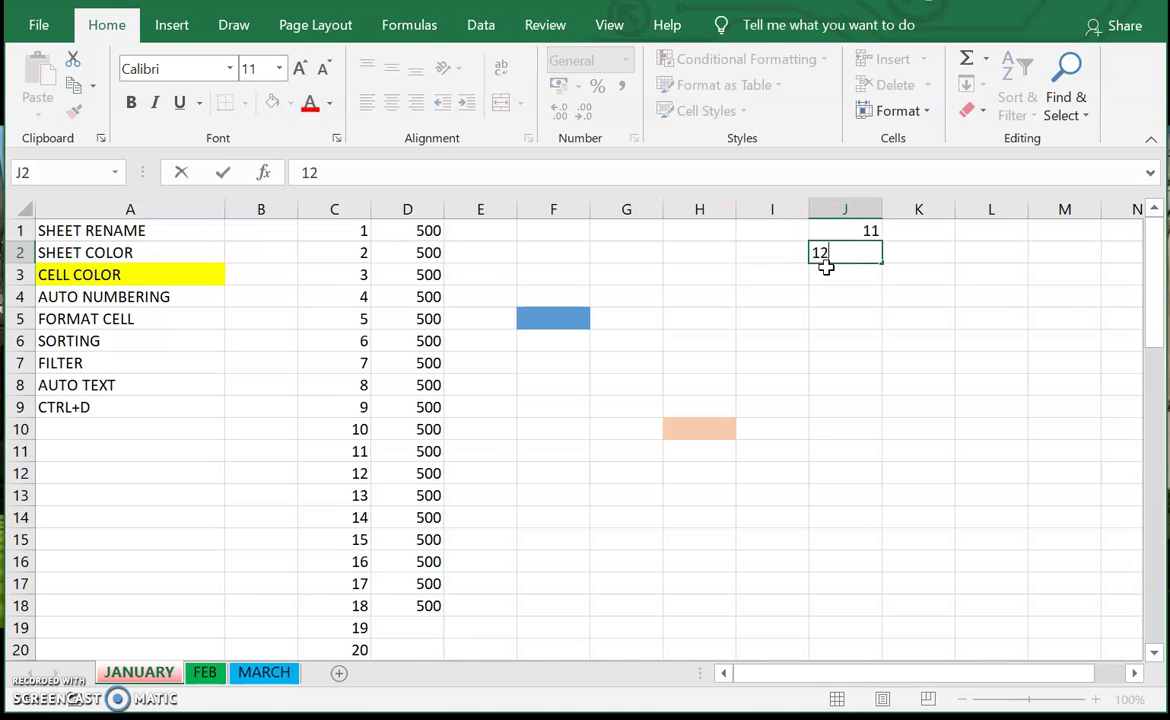
{"action": "key", "text": "Return"}
{"action": "type", "text": "13"}
{"action": "key", "text": "Return"}
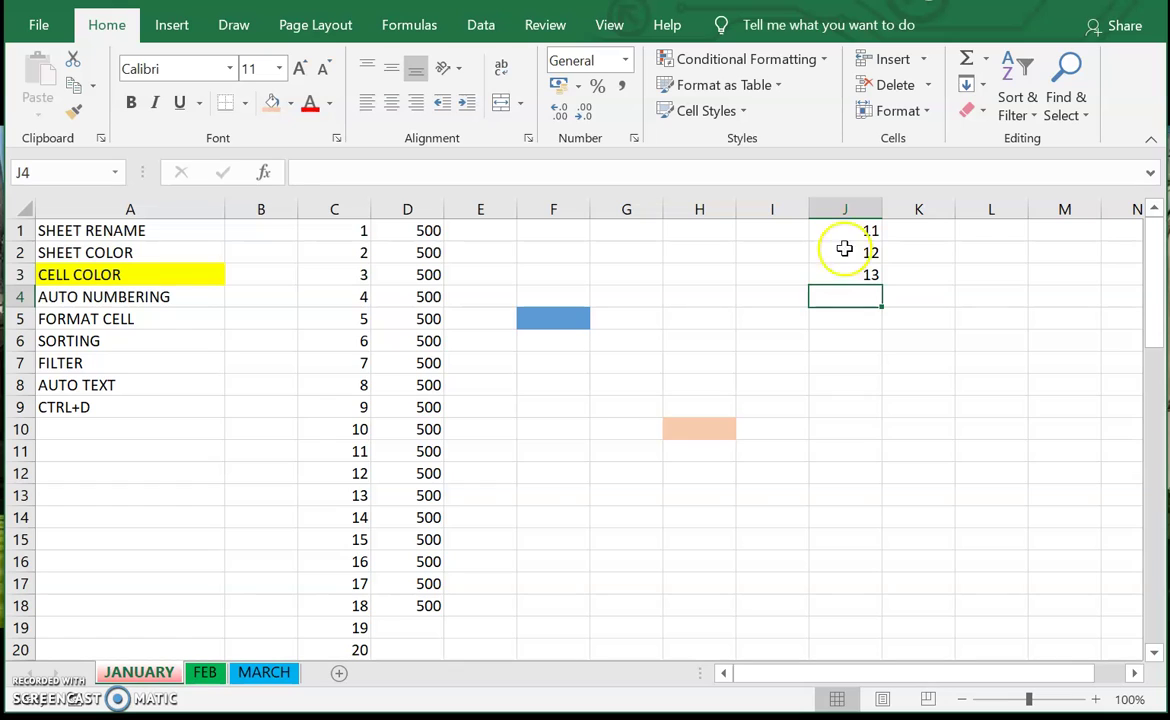
{"action": "left_click_drag", "start_coordinate": [849, 233], "coordinate": [879, 492]}
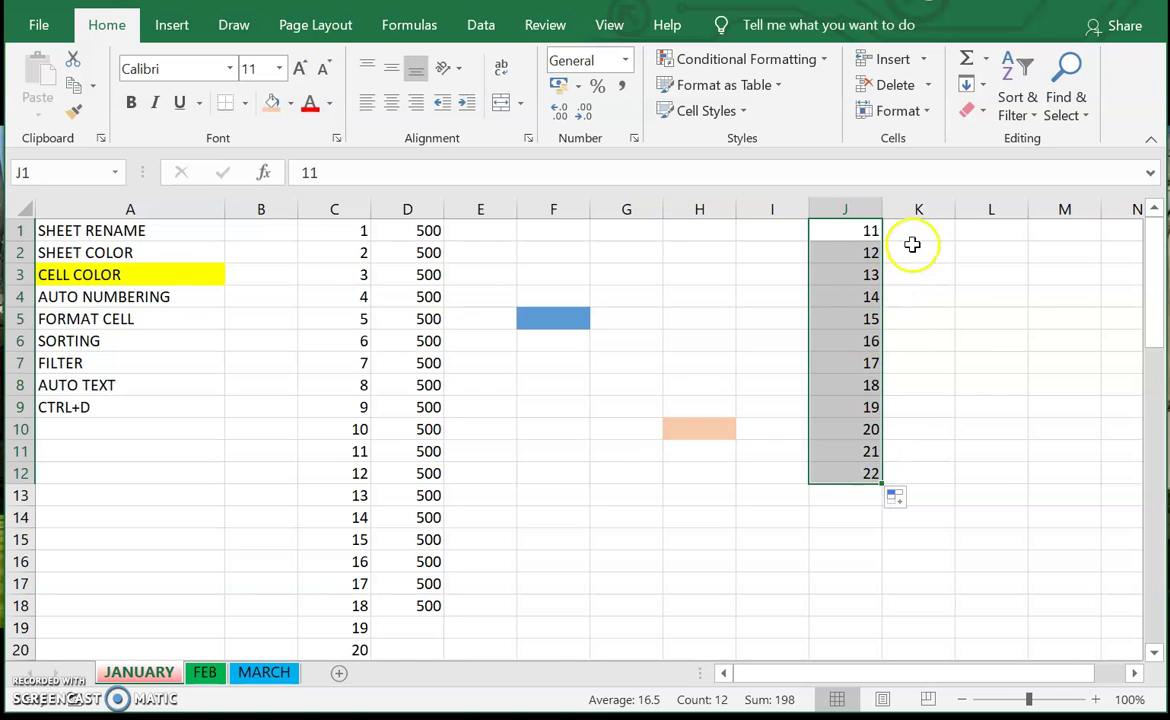
Step: Put 11 in K1 and copy that same value down through K11
{"action": "left_click", "coordinate": [909, 230]}
{"action": "type", "text": "11"}
{"action": "key", "text": "Return"}
{"action": "type", "text": "12"}
{"action": "key", "text": "Return"}
{"action": "type", "text": "13"}
{"action": "key", "text": "Return"}
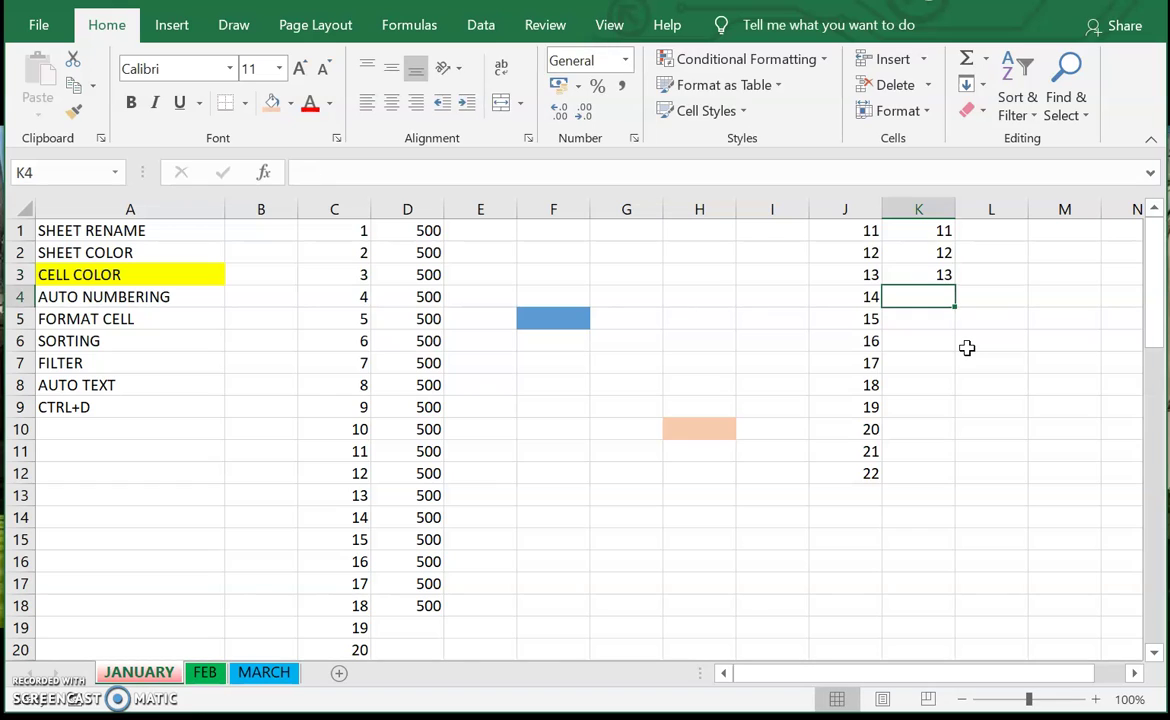
{"action": "left_click", "coordinate": [934, 231]}
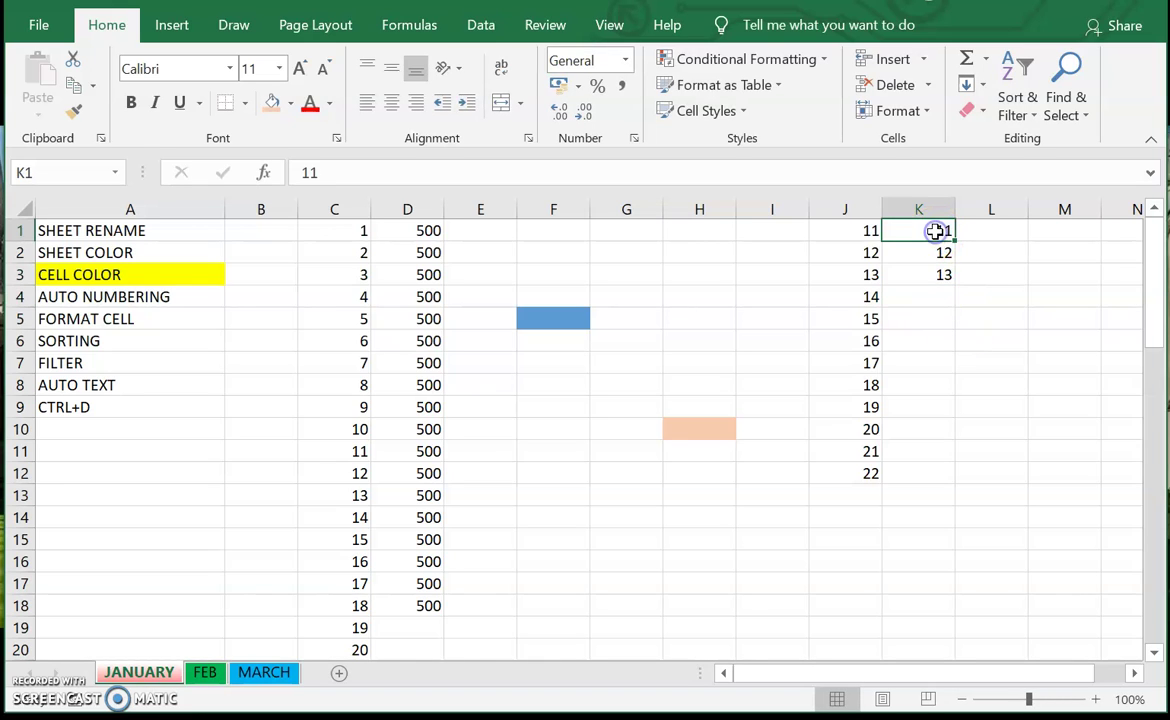
{"action": "left_click_drag", "start_coordinate": [956, 241], "coordinate": [958, 452]}
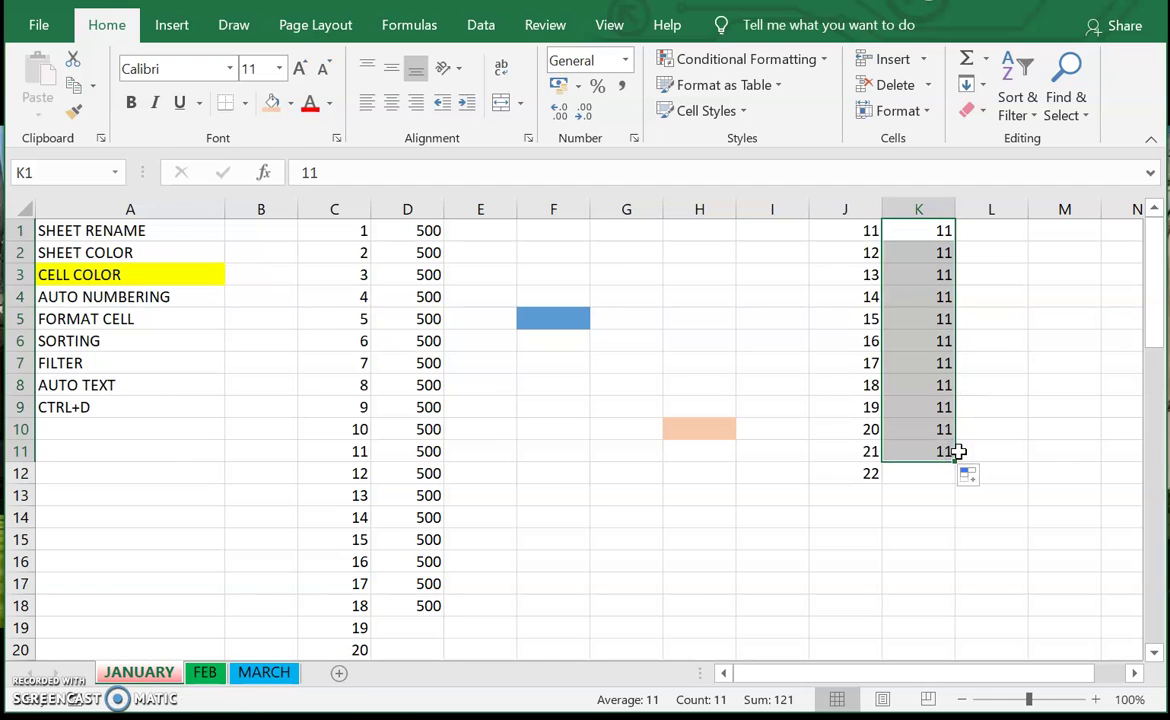
{"action": "left_click", "coordinate": [798, 565]}
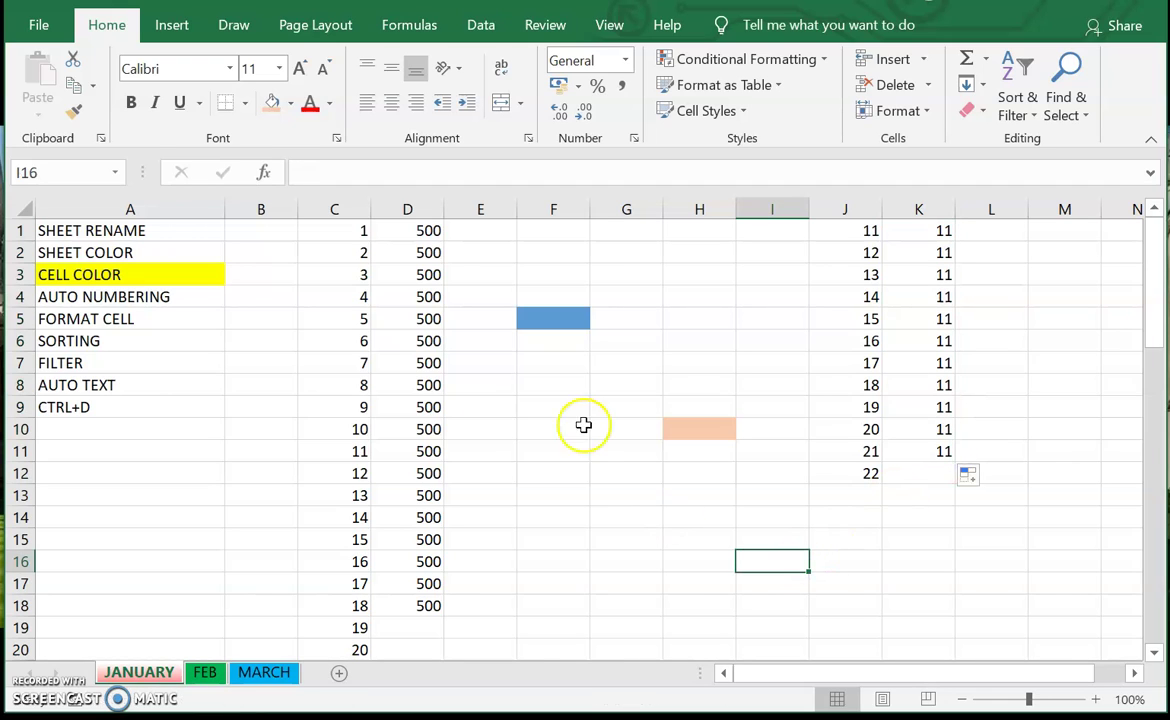
{"action": "left_click", "coordinate": [352, 230]}
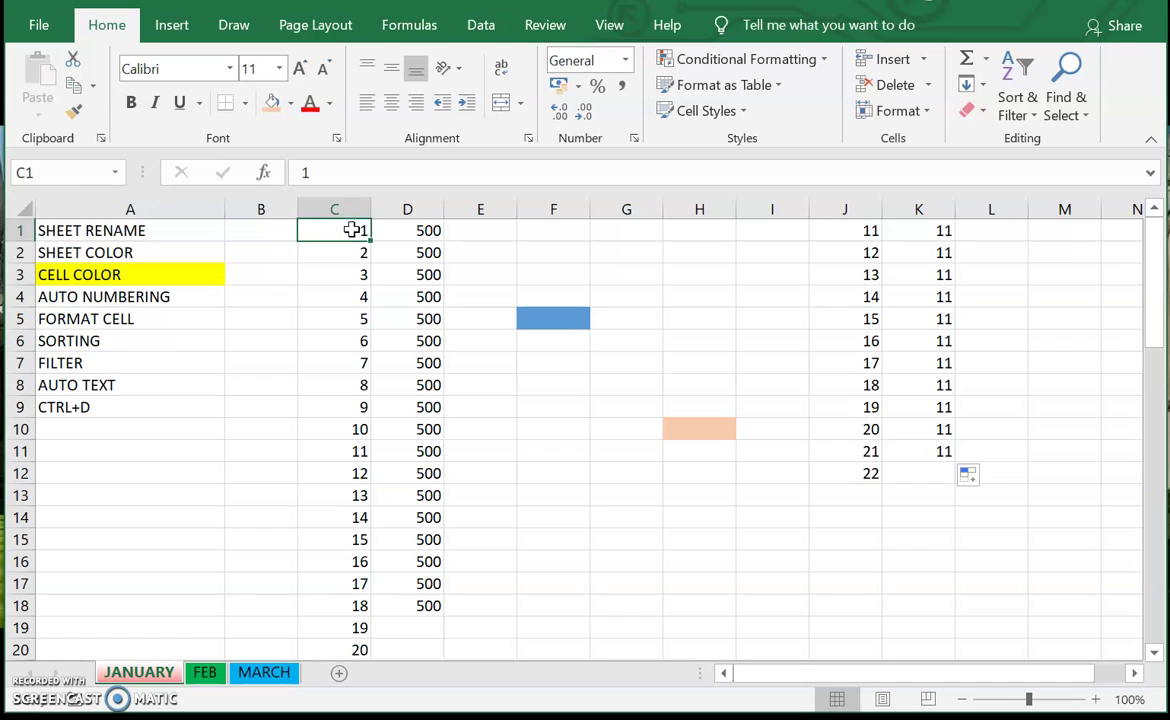
{"action": "key", "text": "shift+Down"}
{"action": "key", "text": "shift+Down"}
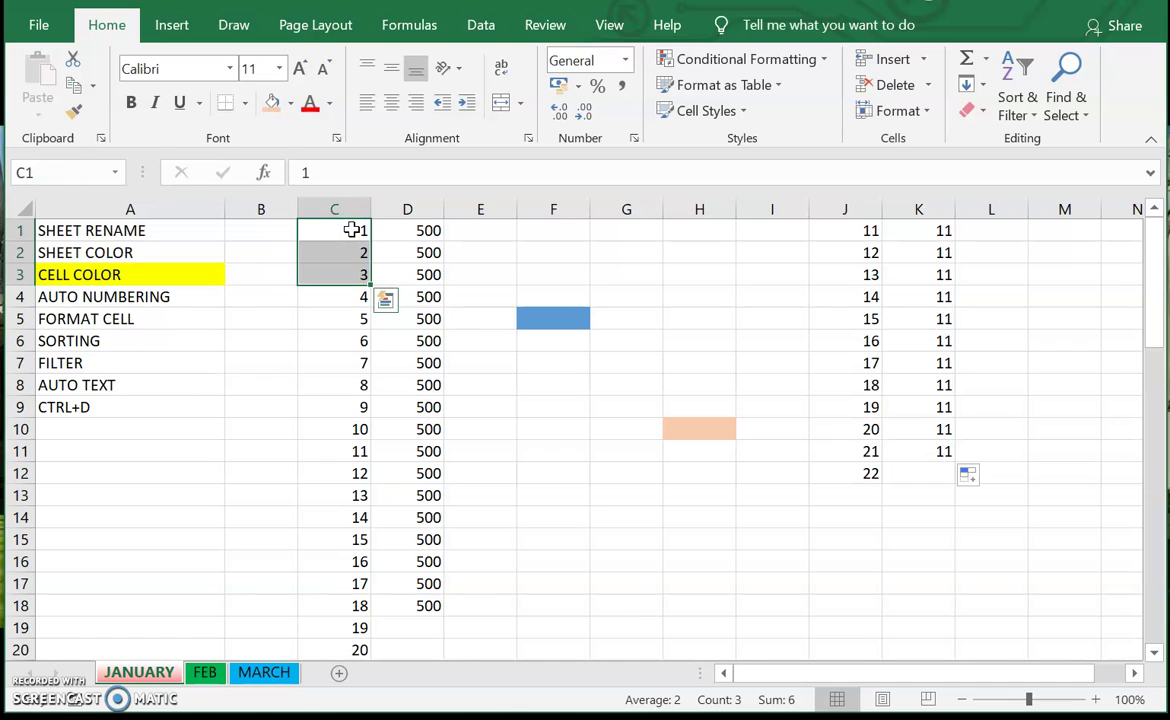
{"action": "key", "text": "Right"}
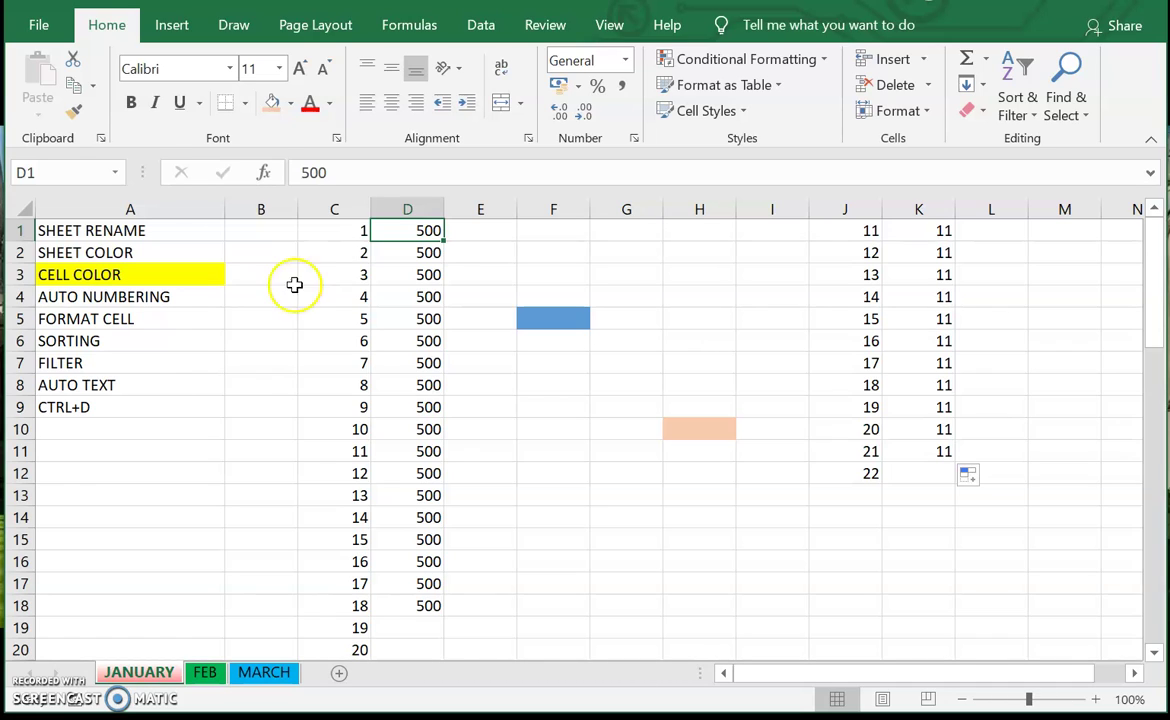
Step: Apply red font colour to the four topics in A1:A4
{"action": "left_click", "coordinate": [261, 361]}
{"action": "left_click", "coordinate": [174, 292]}
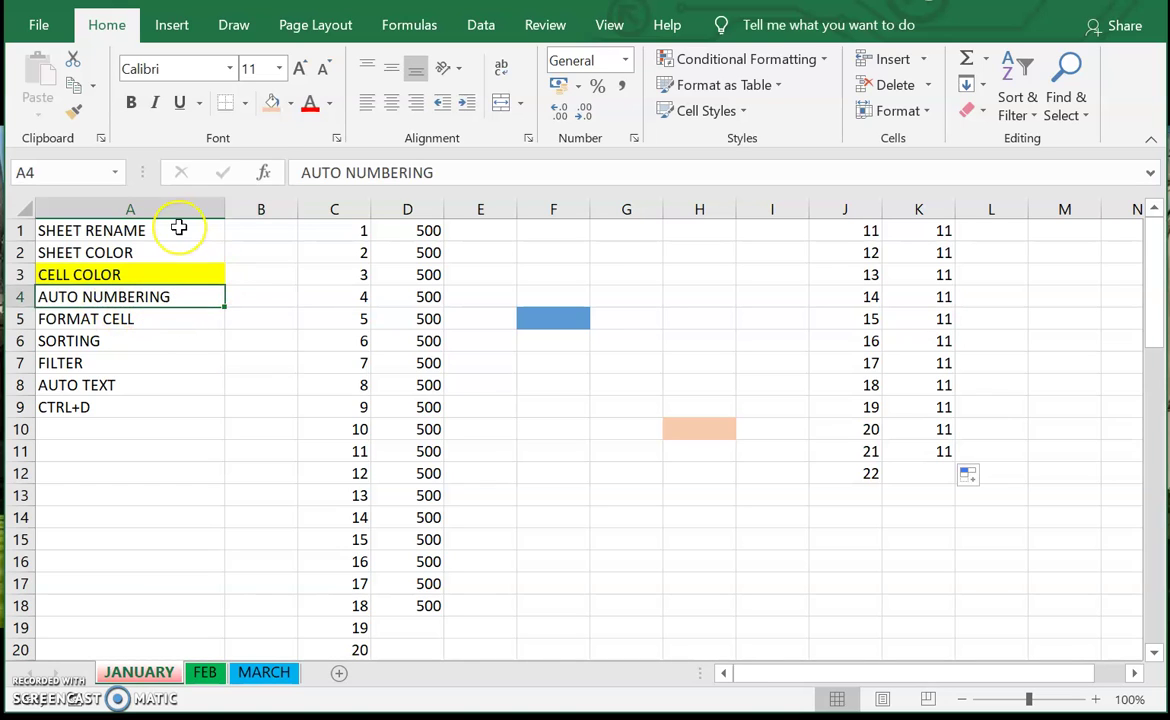
{"action": "left_click_drag", "start_coordinate": [178, 228], "coordinate": [178, 298]}
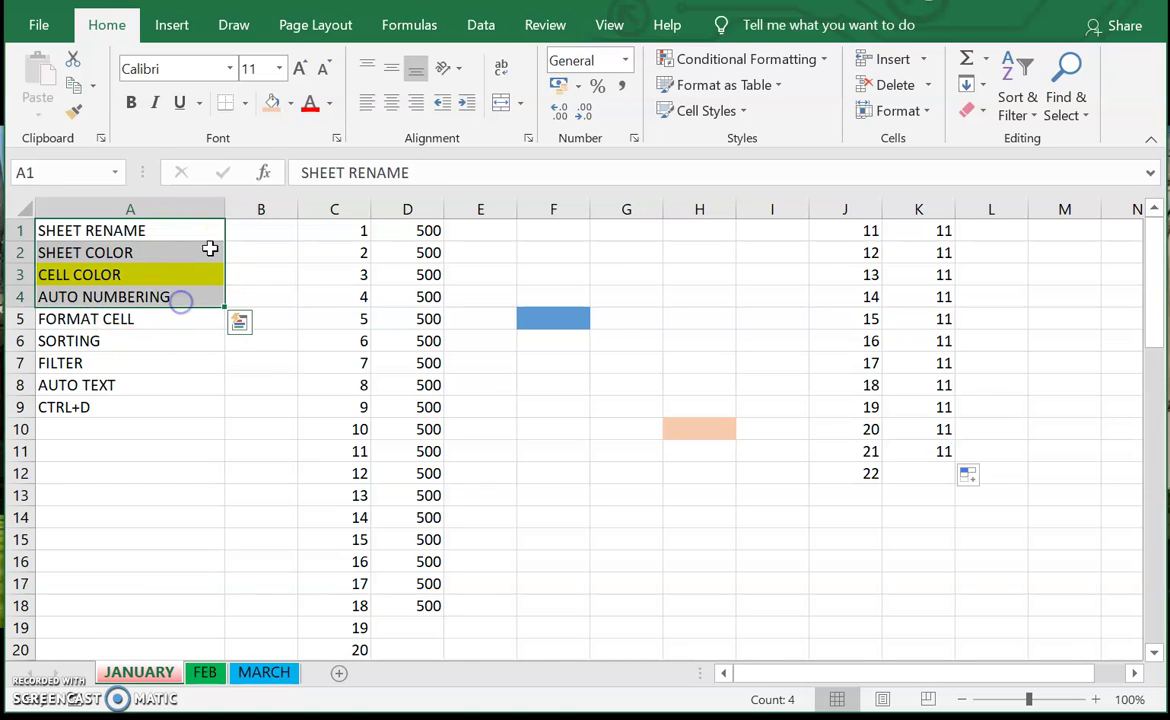
{"action": "left_click", "coordinate": [310, 106]}
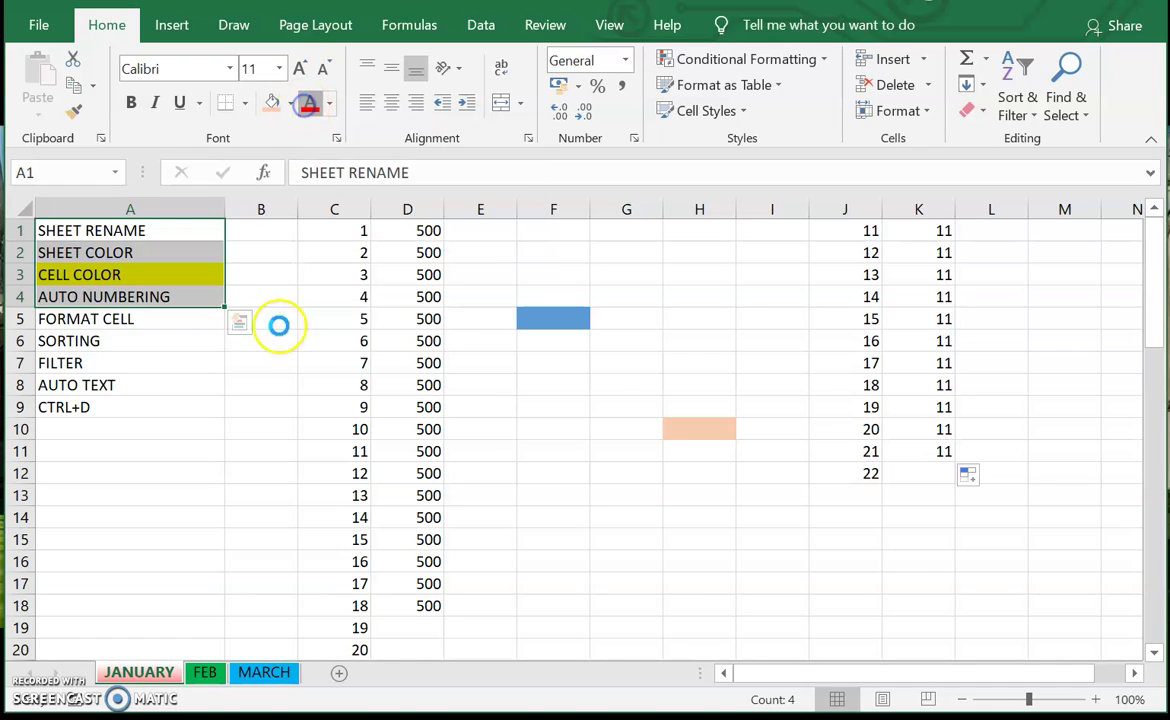
{"action": "left_click", "coordinate": [277, 375]}
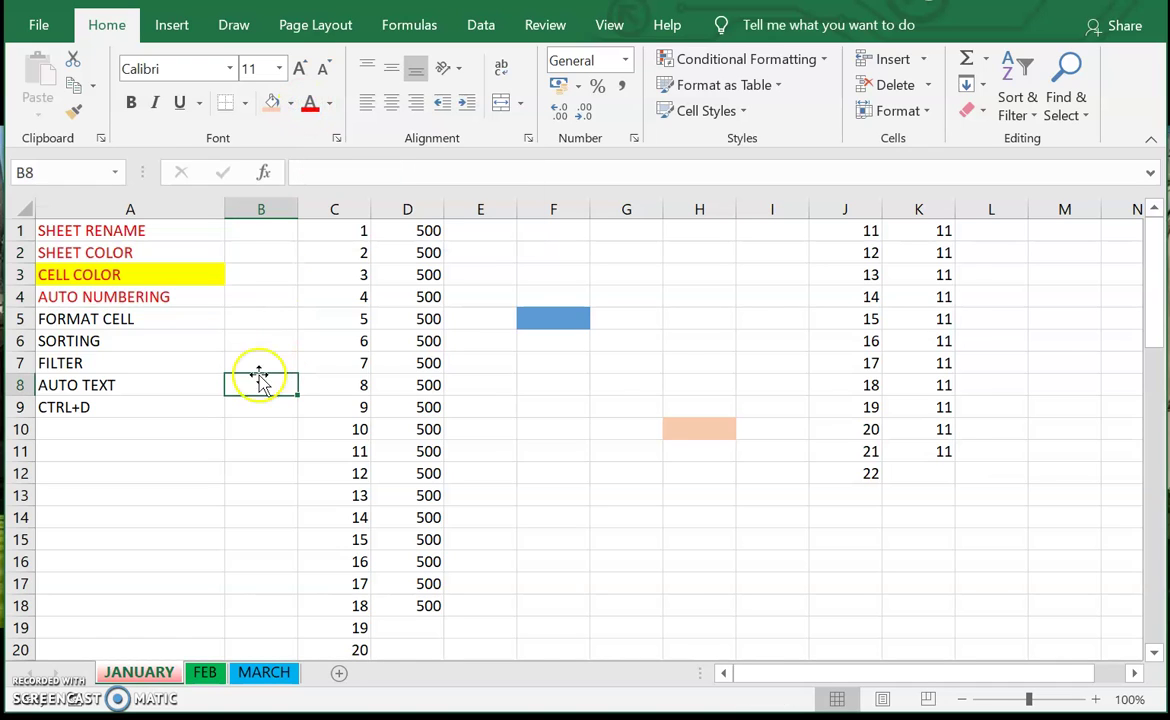
{"action": "left_click", "coordinate": [184, 319]}
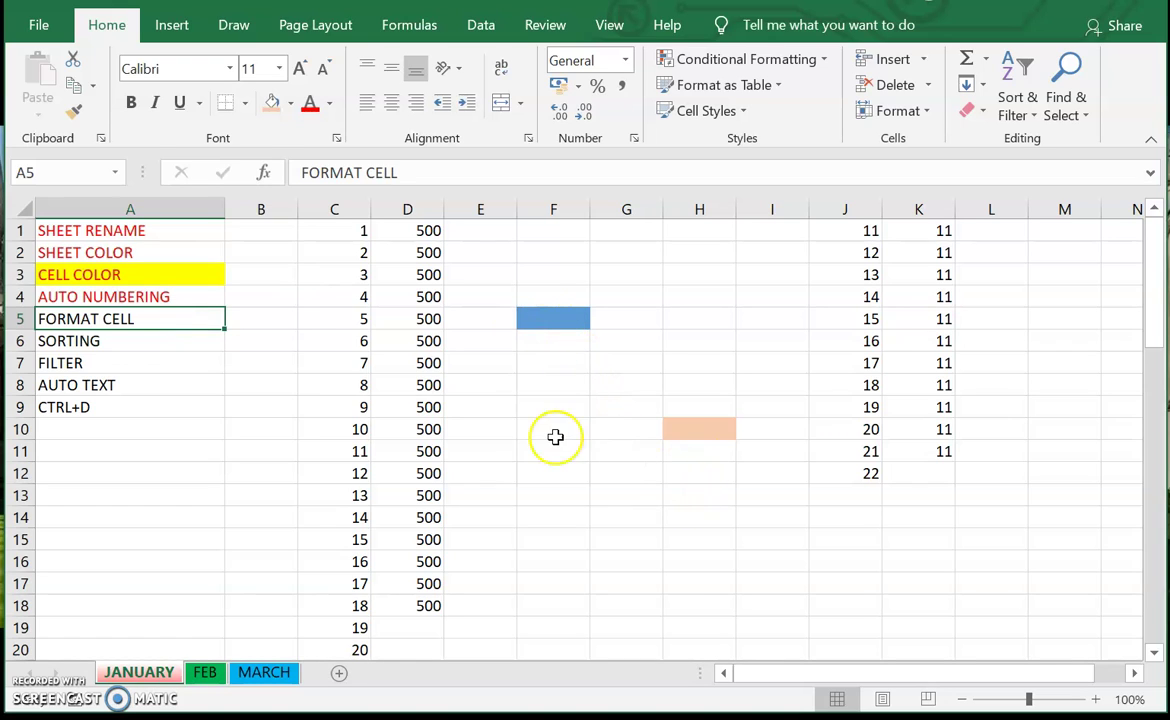
Step: Enter the date 05-12-2020 in G3 and widen column G to fit it
{"action": "left_click", "coordinate": [626, 272]}
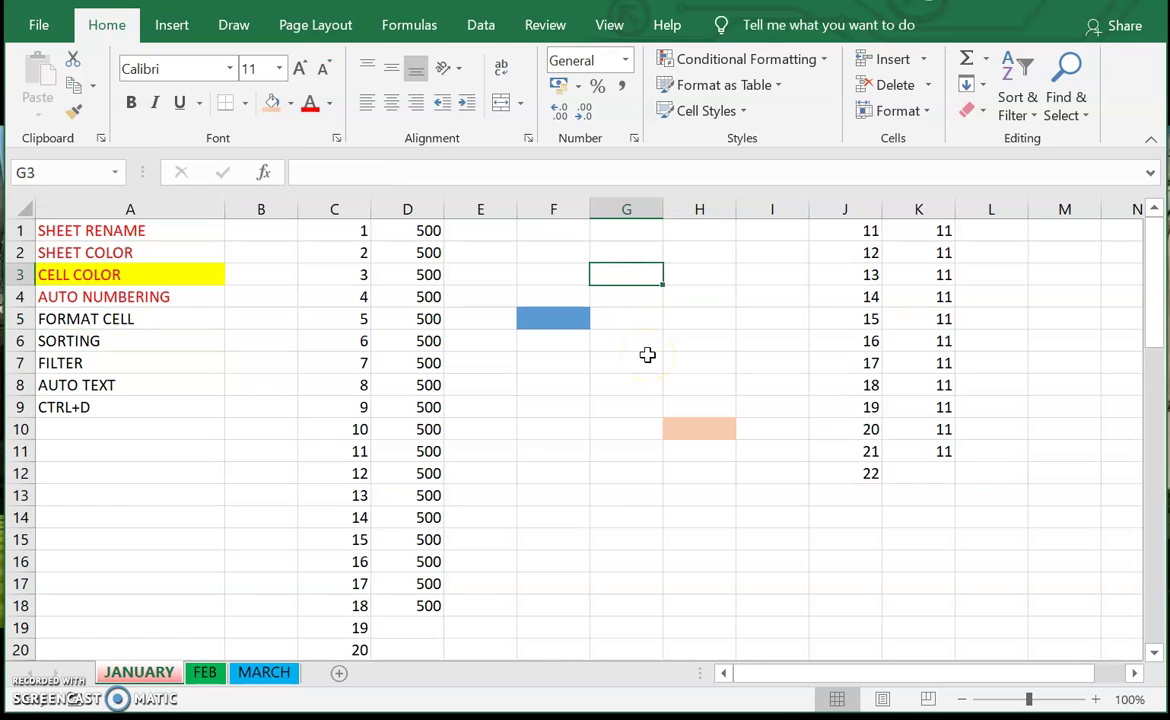
{"action": "type", "text": "05-12-20"}
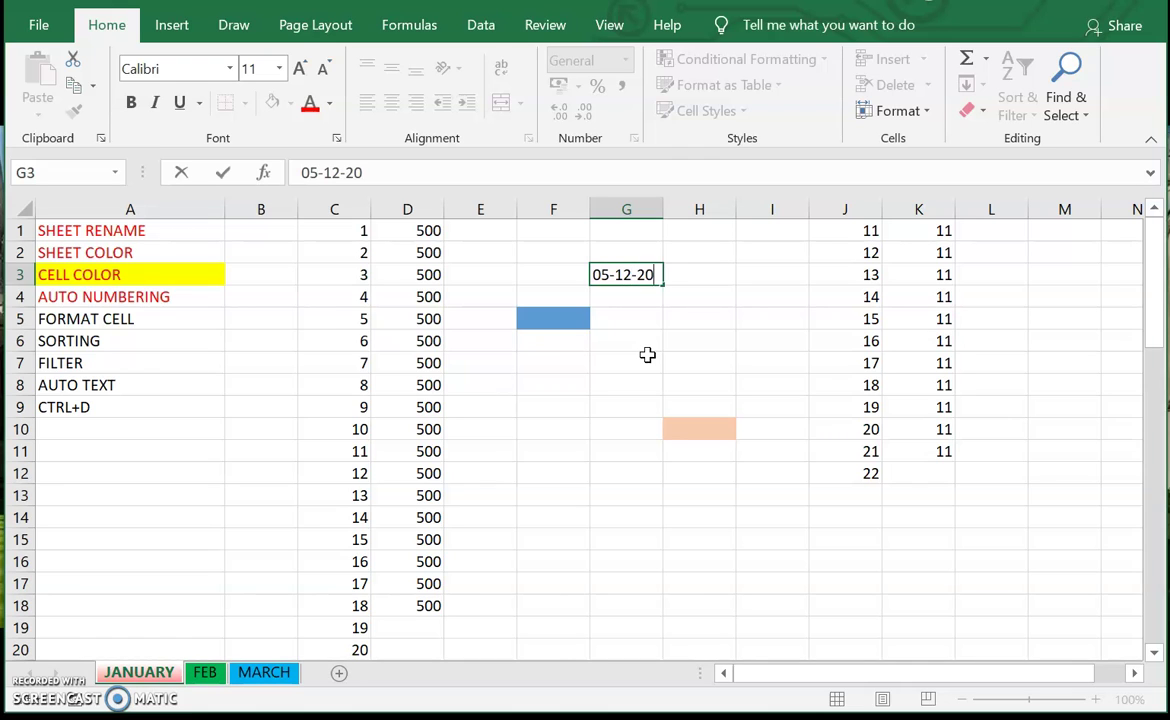
{"action": "type", "text": "20"}
{"action": "key", "text": "Return"}
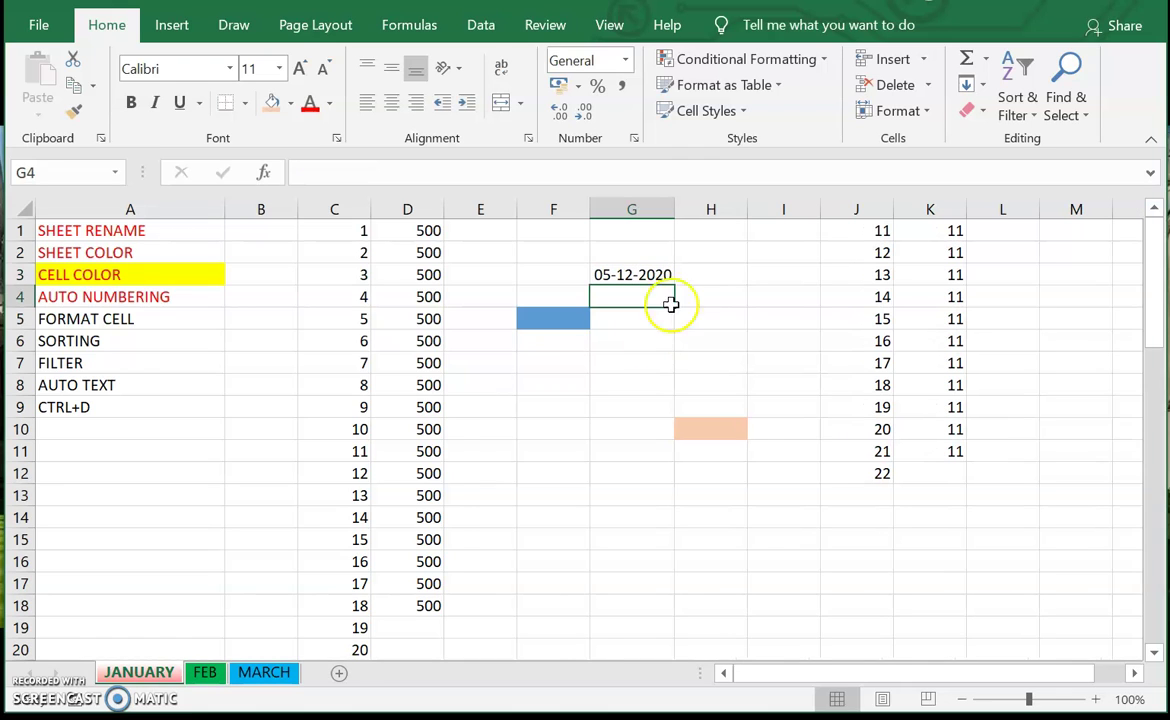
{"action": "left_click", "coordinate": [679, 208]}
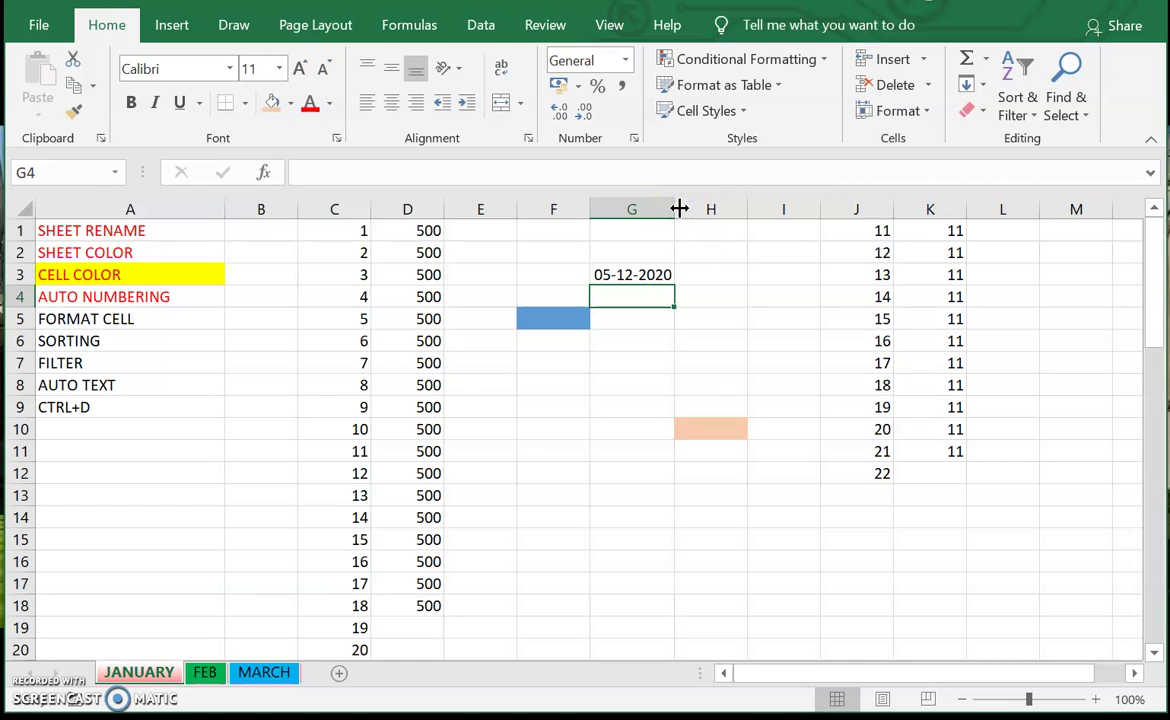
{"action": "left_click_drag", "start_coordinate": [679, 208], "coordinate": [701, 208]}
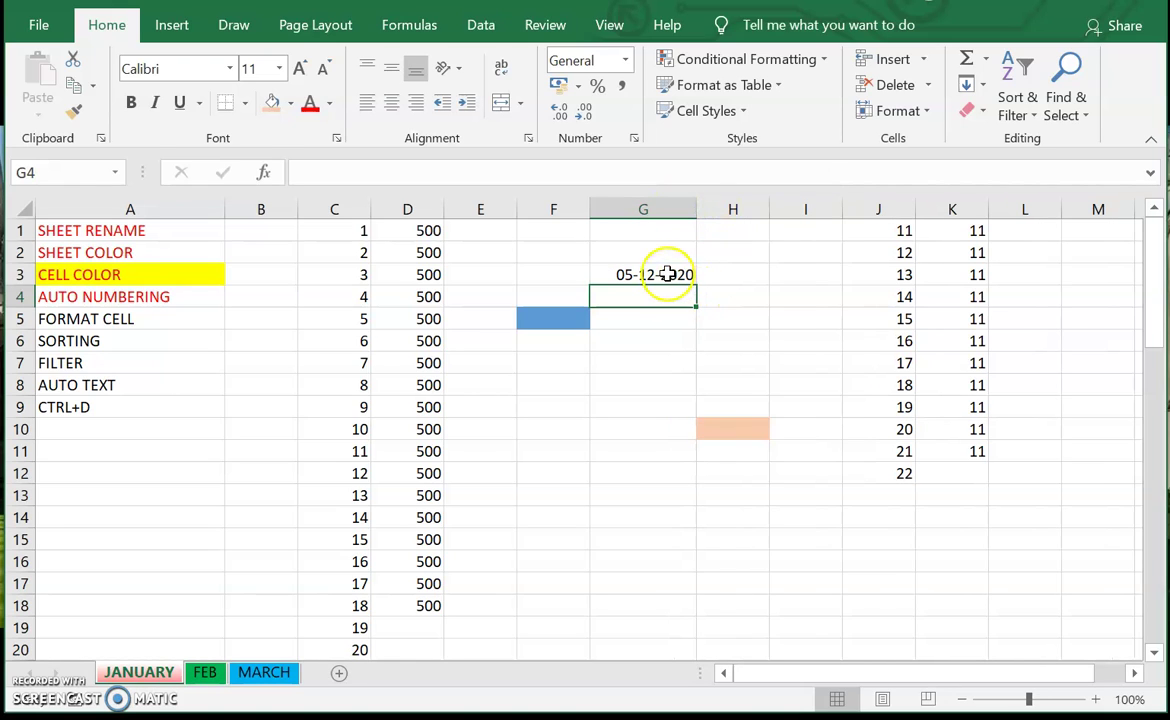
{"action": "left_click", "coordinate": [667, 274]}
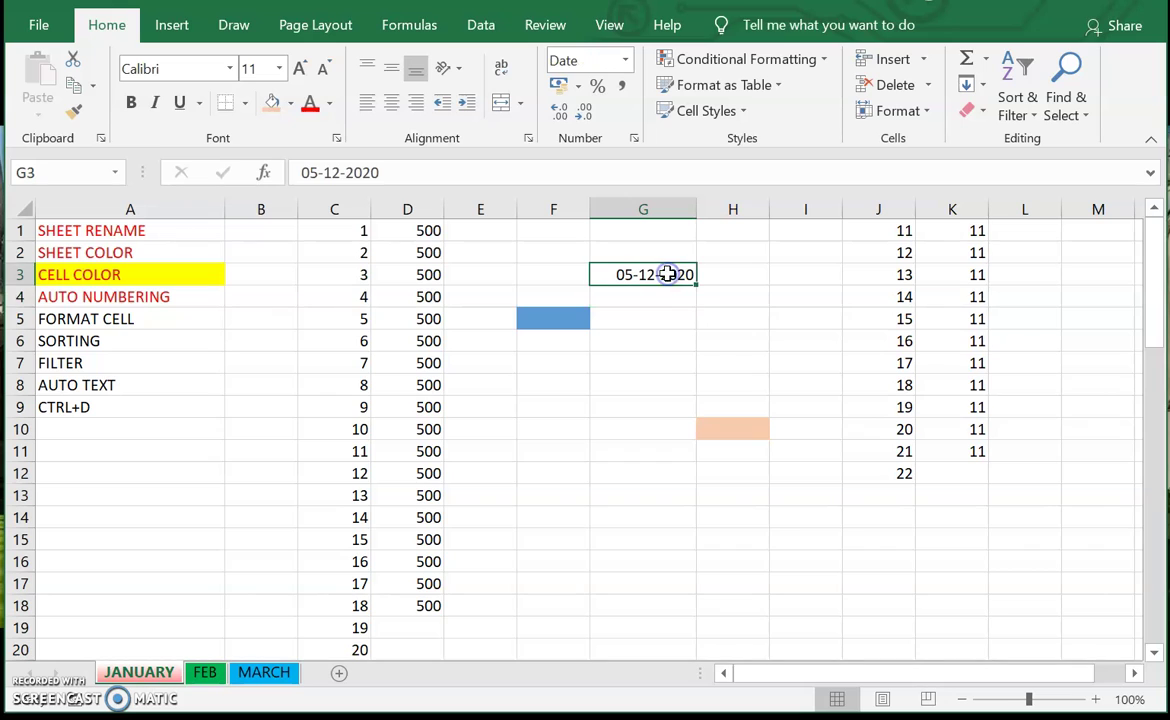
Step: Give G3 the long date format *Wednesday, 14 March, 2012 through Format Cells
{"action": "right_click", "coordinate": [667, 274]}
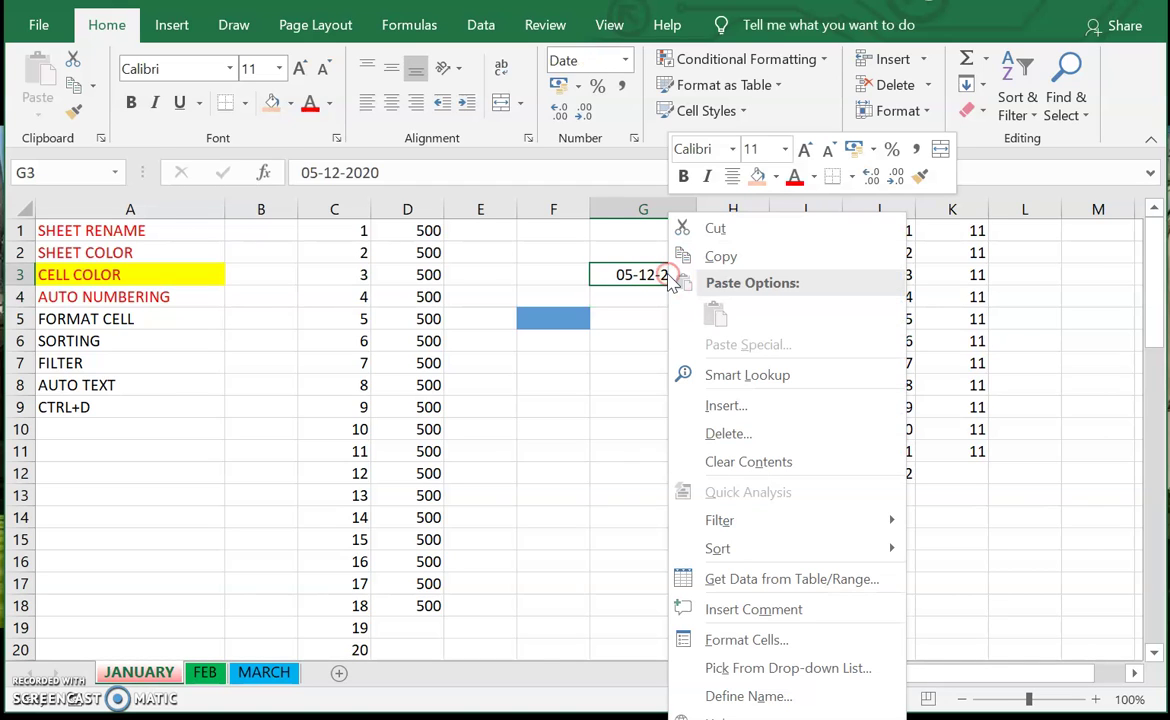
{"action": "left_click", "coordinate": [720, 637]}
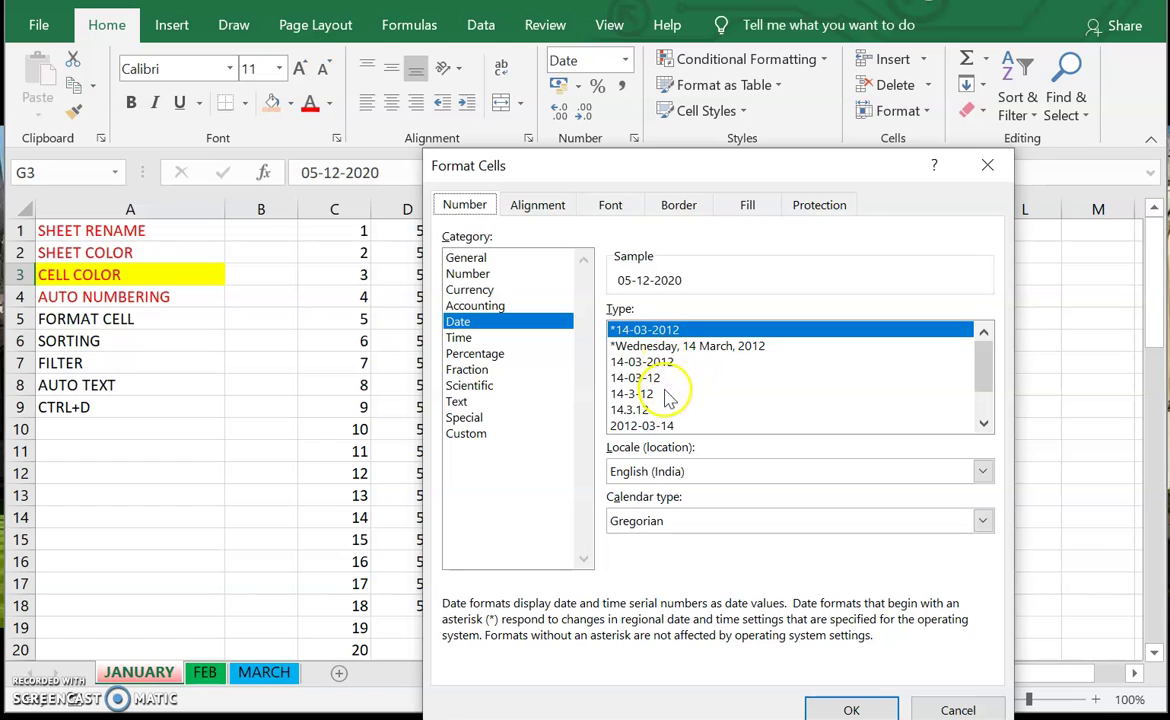
{"action": "left_click", "coordinate": [664, 346]}
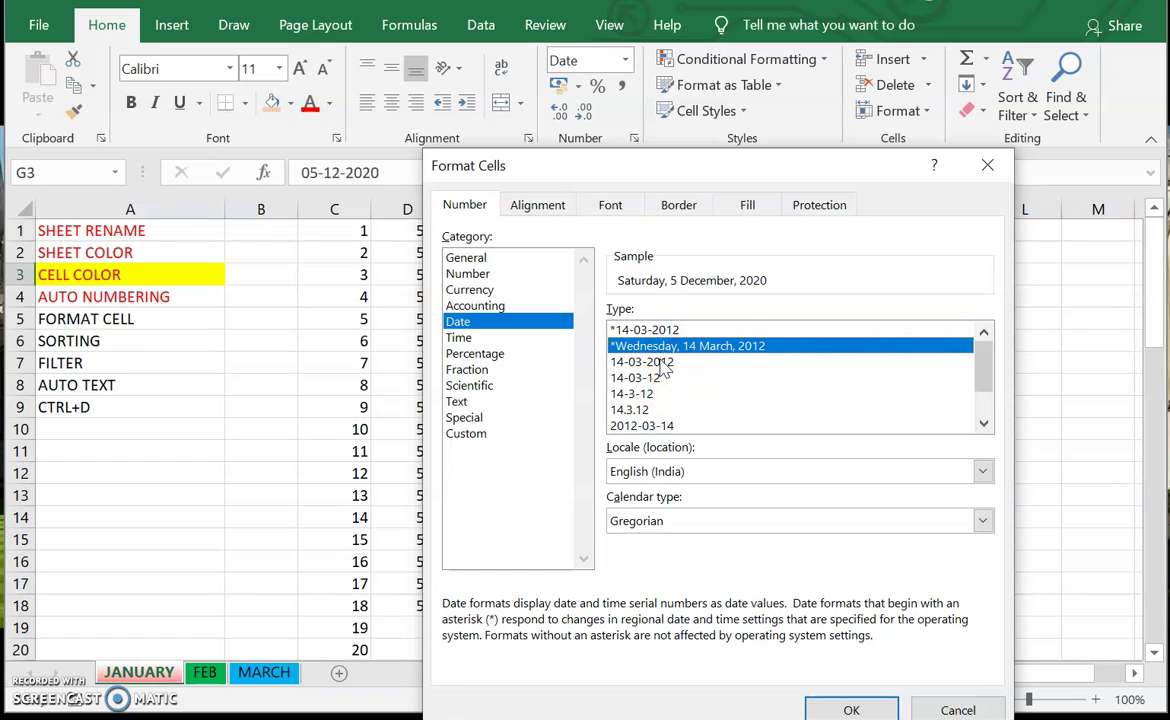
{"action": "left_click", "coordinate": [658, 362]}
{"action": "left_click", "coordinate": [666, 425]}
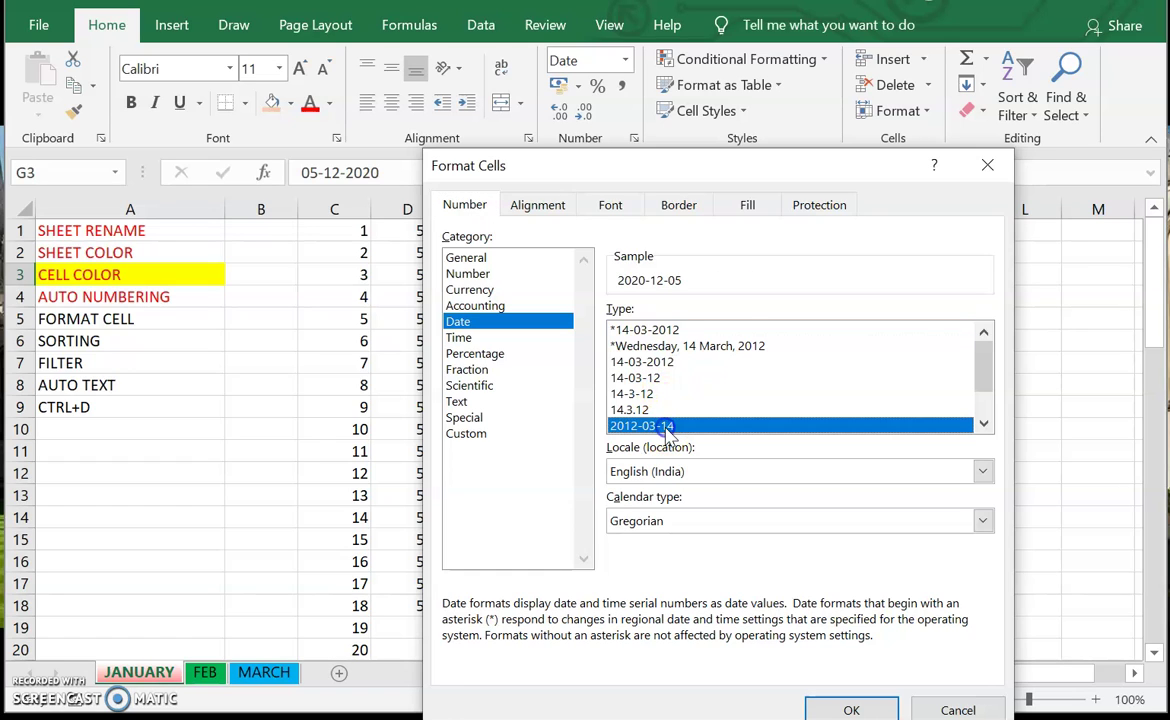
{"action": "left_click", "coordinate": [674, 347]}
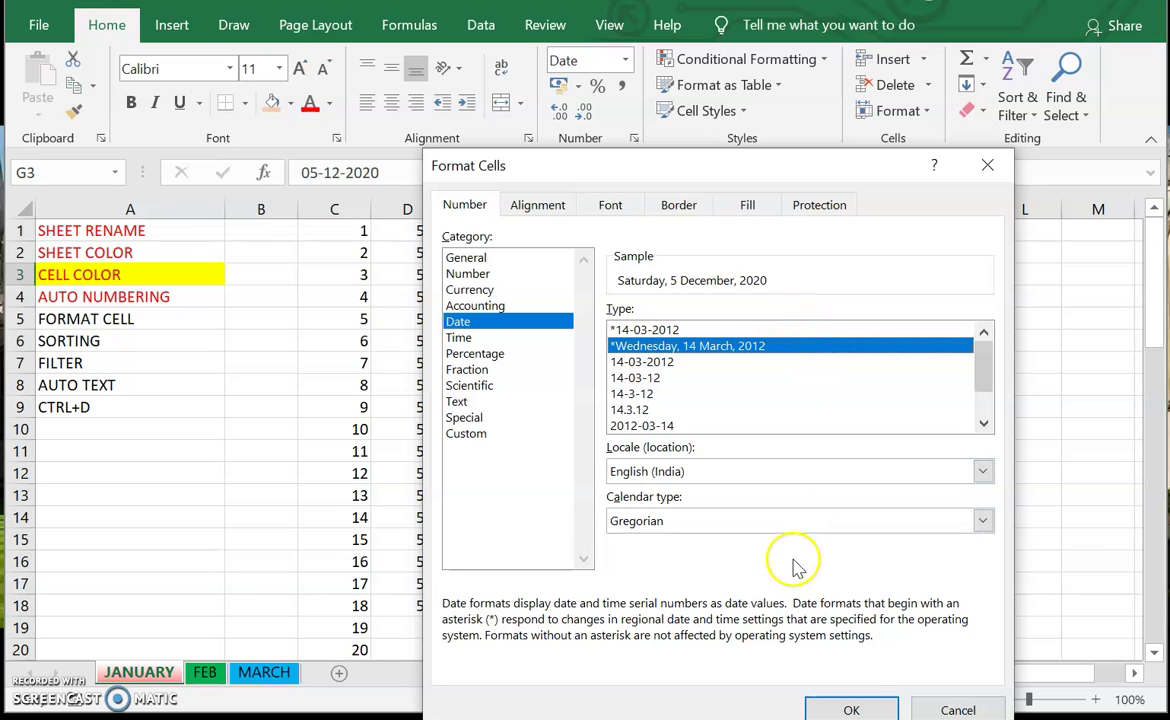
{"action": "left_click", "coordinate": [845, 706]}
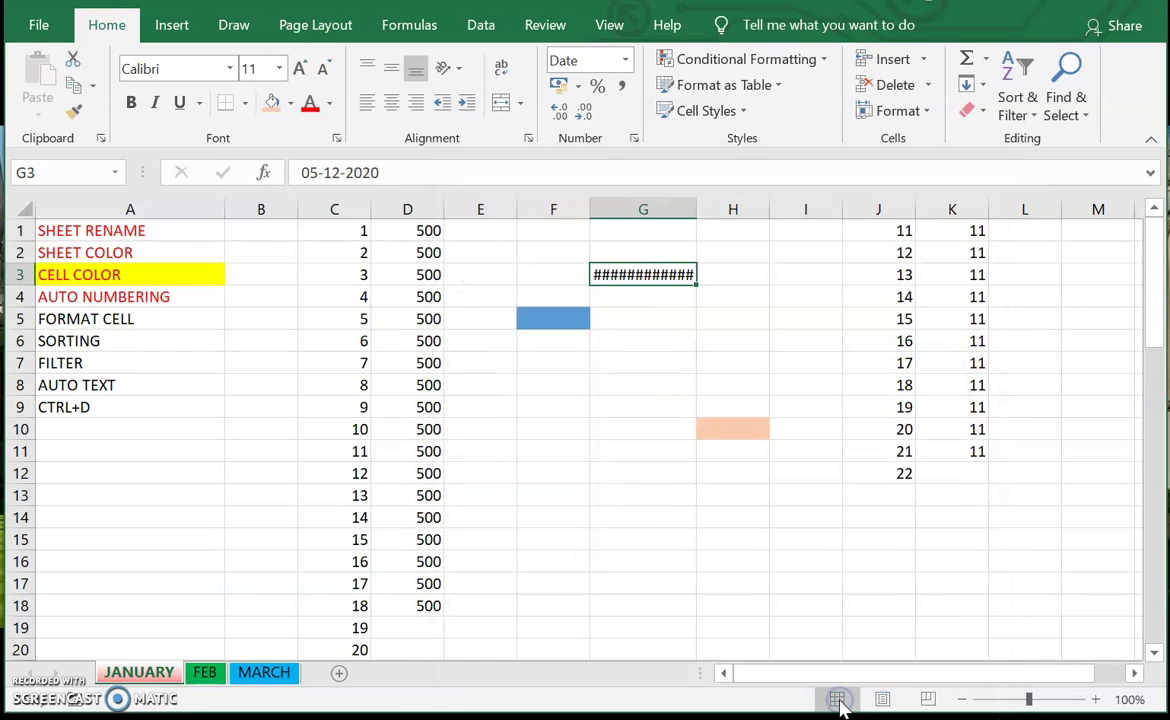
Step: Widen column G to show G3's full date, then preview Number and Currency formats for G5 without applying them
{"action": "left_click_drag", "start_coordinate": [698, 211], "coordinate": [817, 209]}
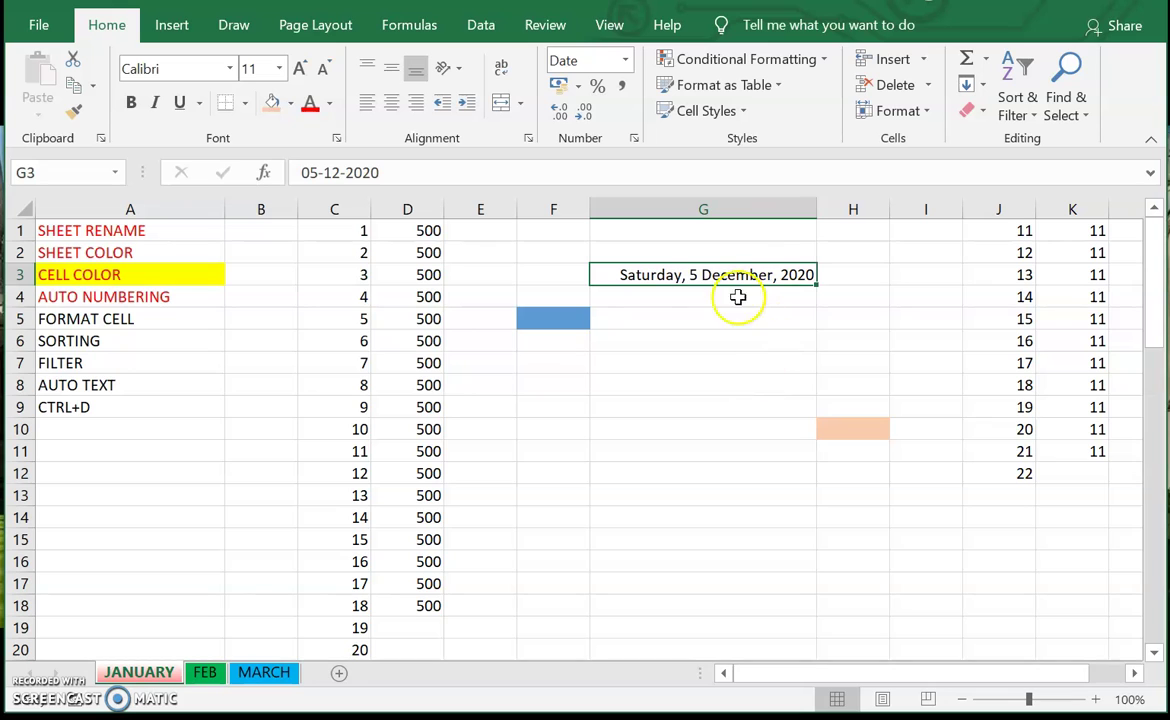
{"action": "left_click", "coordinate": [711, 318]}
{"action": "right_click", "coordinate": [710, 317]}
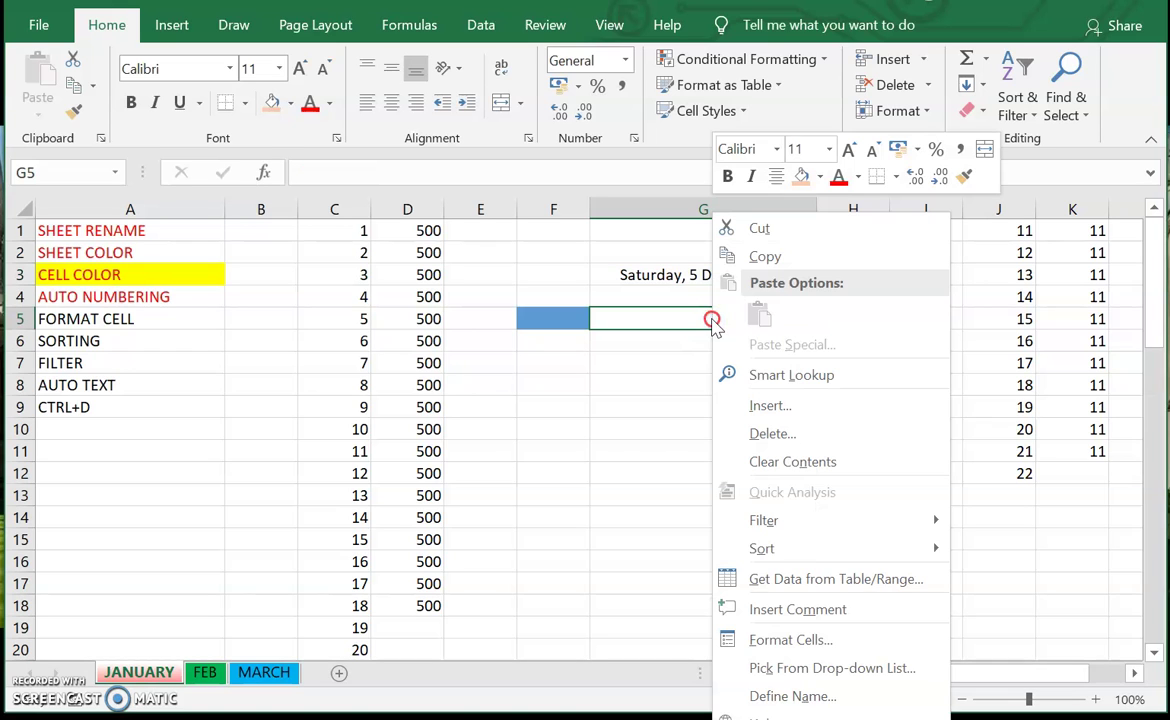
{"action": "left_click", "coordinate": [760, 640]}
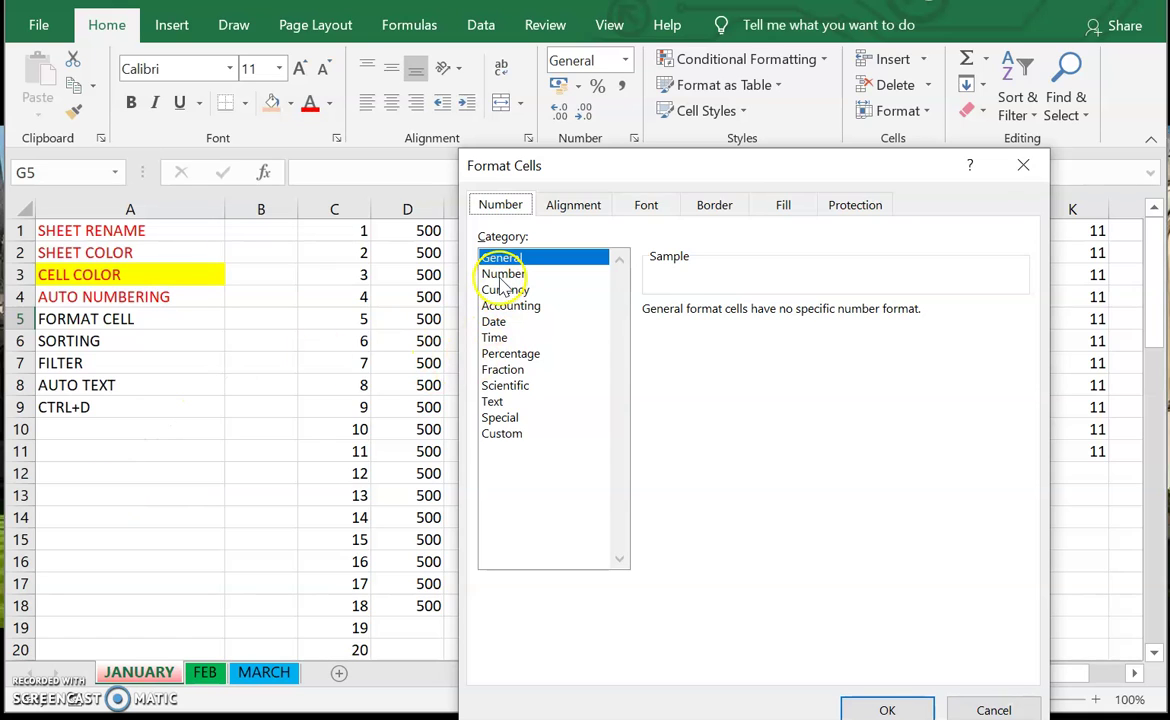
{"action": "left_click", "coordinate": [503, 274]}
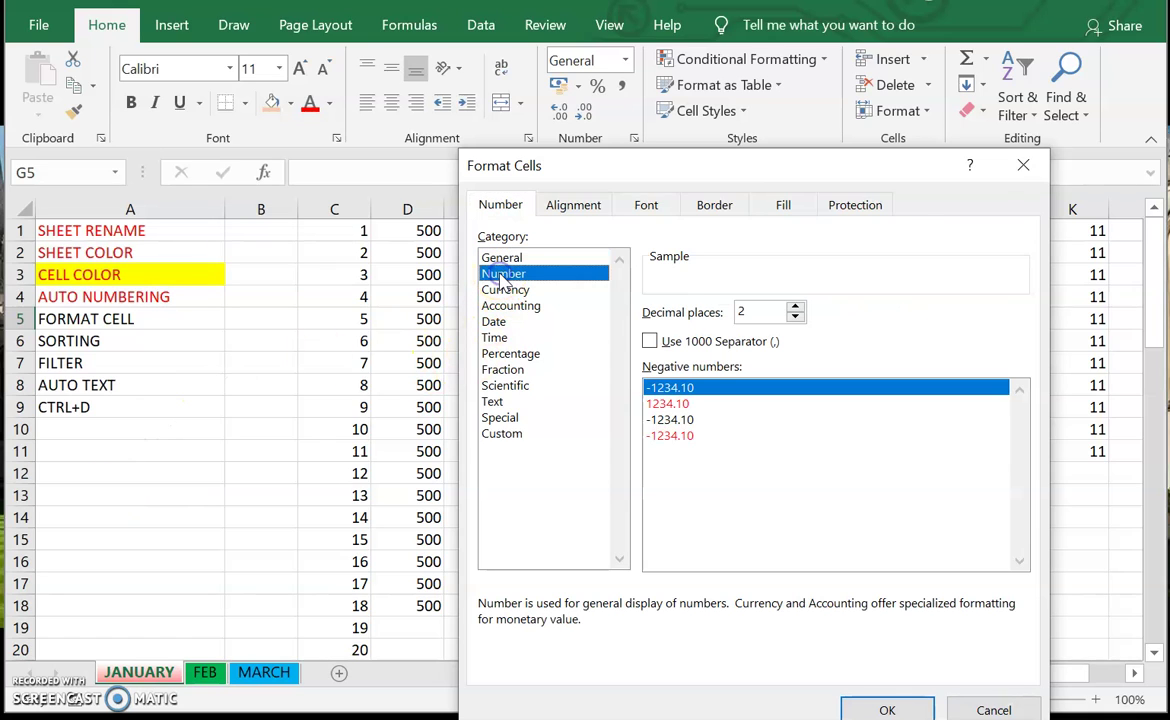
{"action": "left_click", "coordinate": [505, 259]}
{"action": "left_click", "coordinate": [507, 272]}
{"action": "key", "text": "Down"}
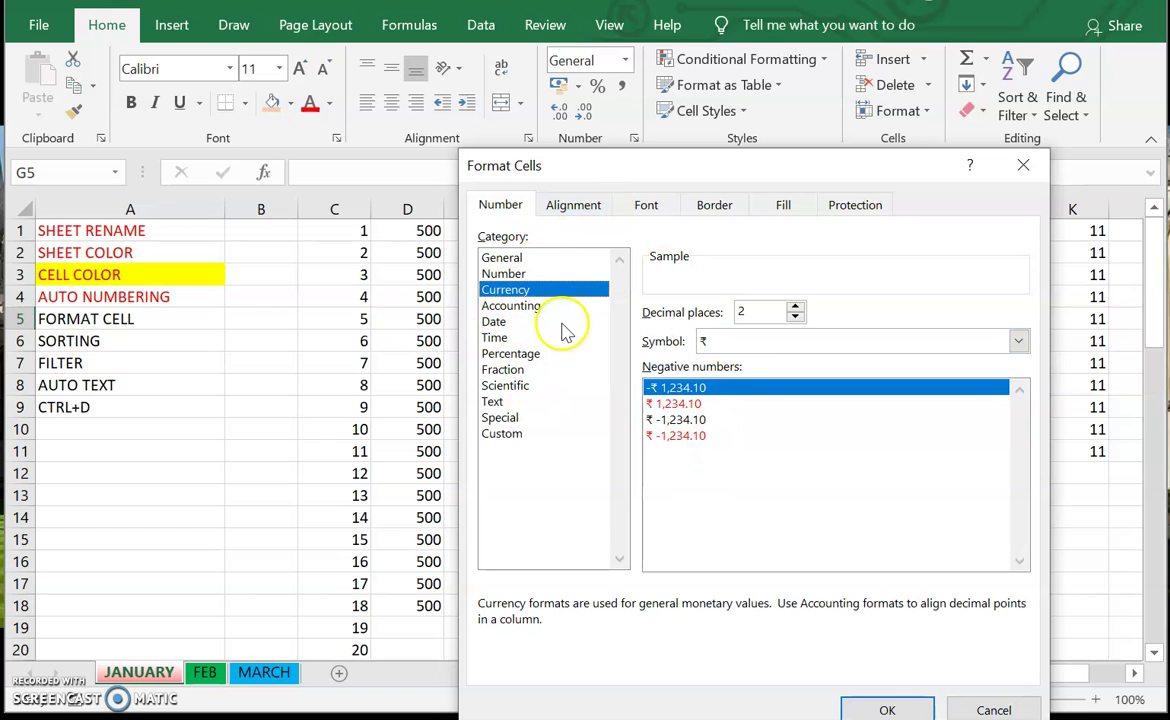
{"action": "left_click", "coordinate": [988, 710]}
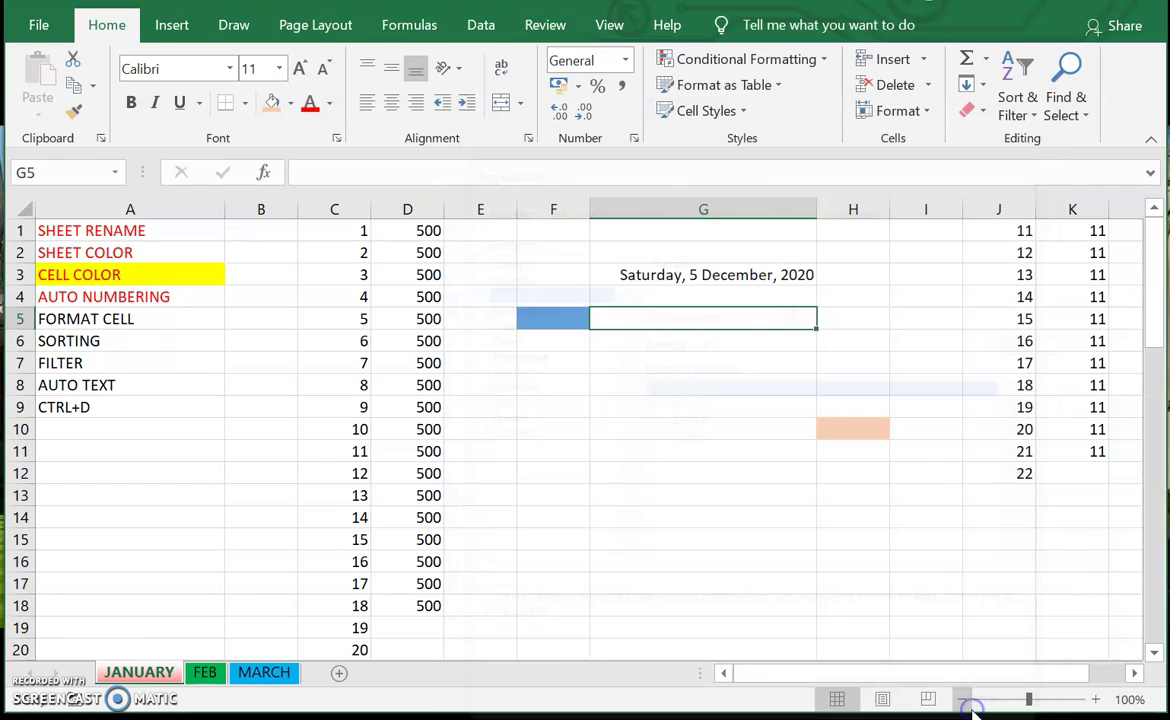
Step: Enter the sentence 'HELLO EVERYONE , HOW ARE YOU ?' into cell F7
{"action": "left_click", "coordinate": [631, 371]}
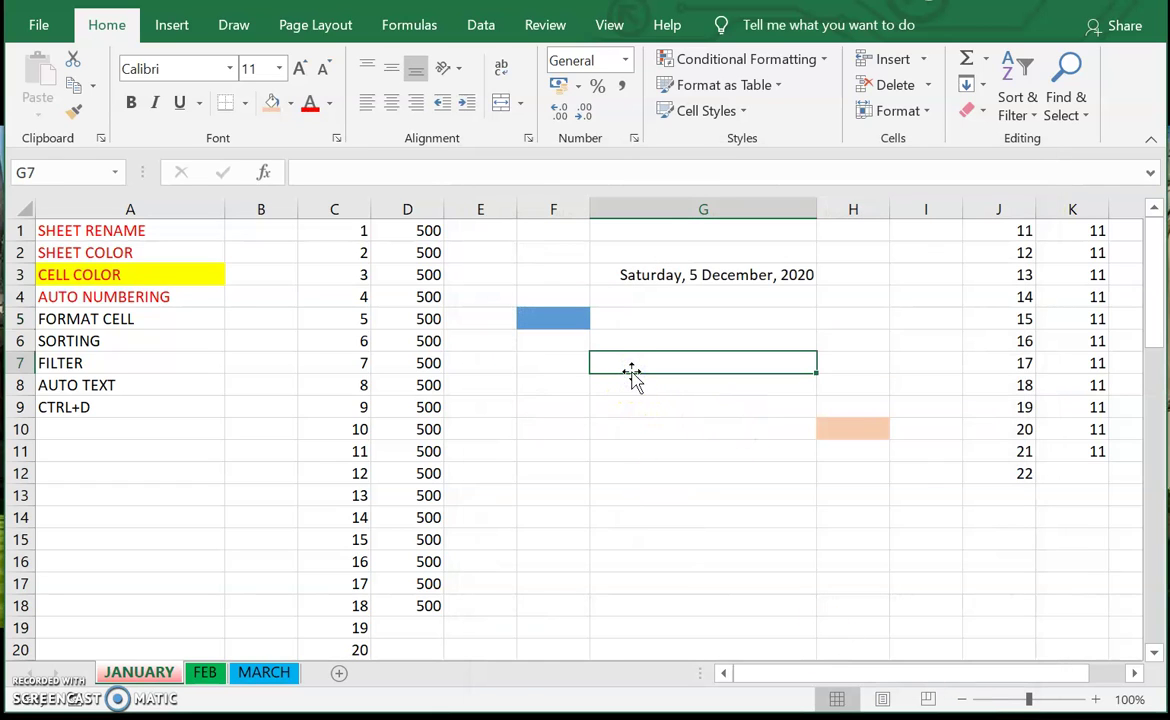
{"action": "left_click", "coordinate": [549, 367]}
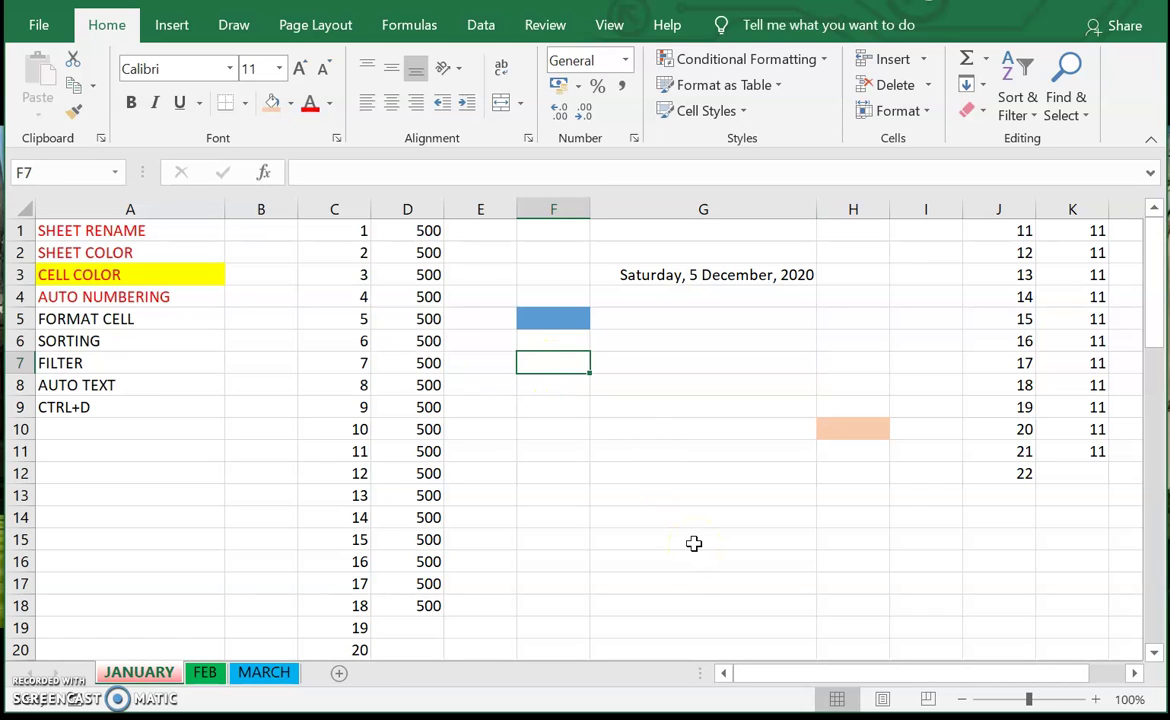
{"action": "type", "text": "AB"}
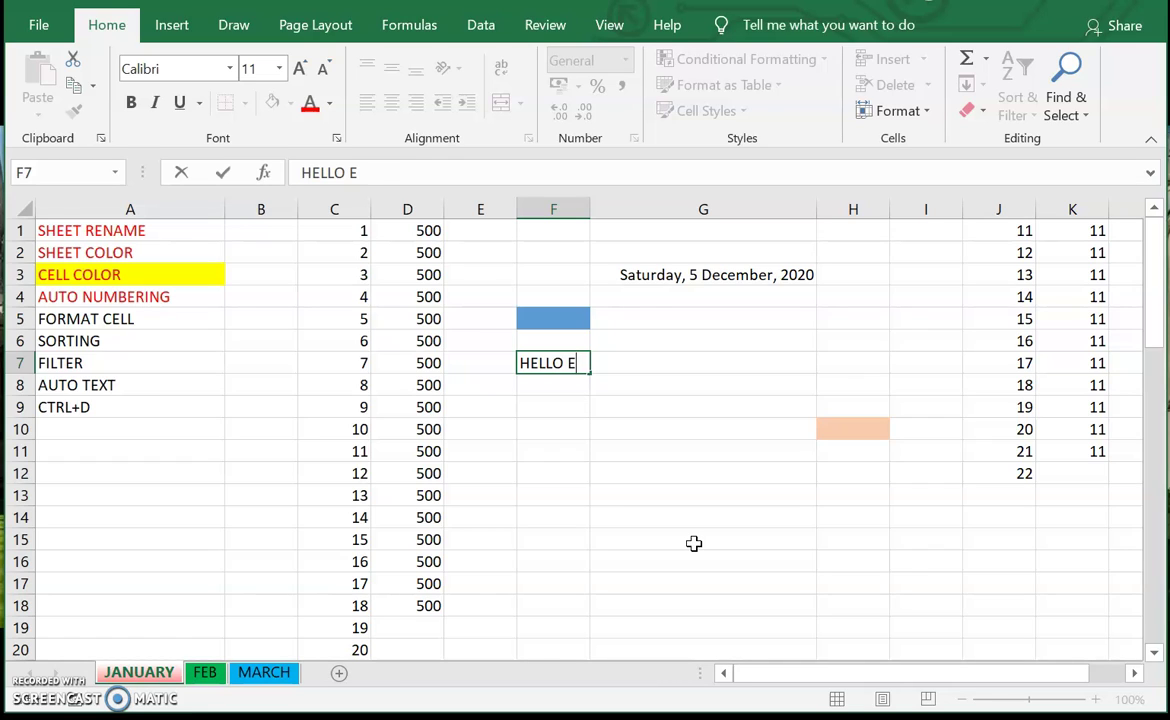
{"action": "type", "text": "ONE , HOW ARE Y"}
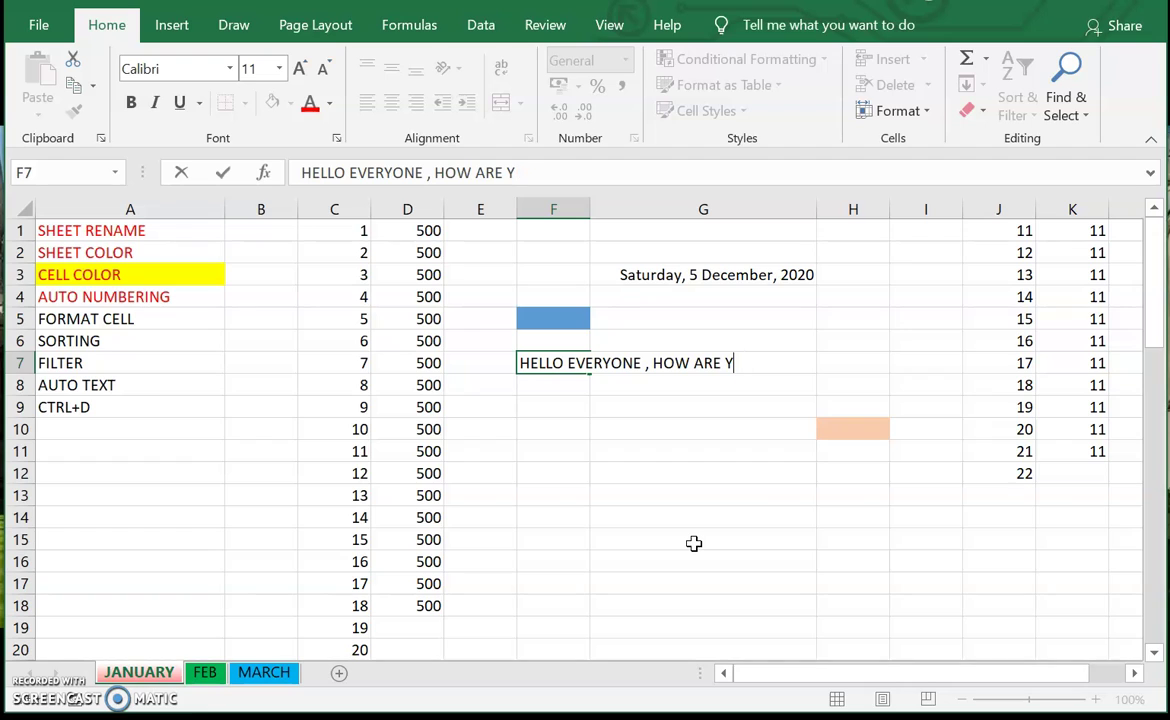
{"action": "type", "text": "OU ?"}
{"action": "key", "text": "Return"}
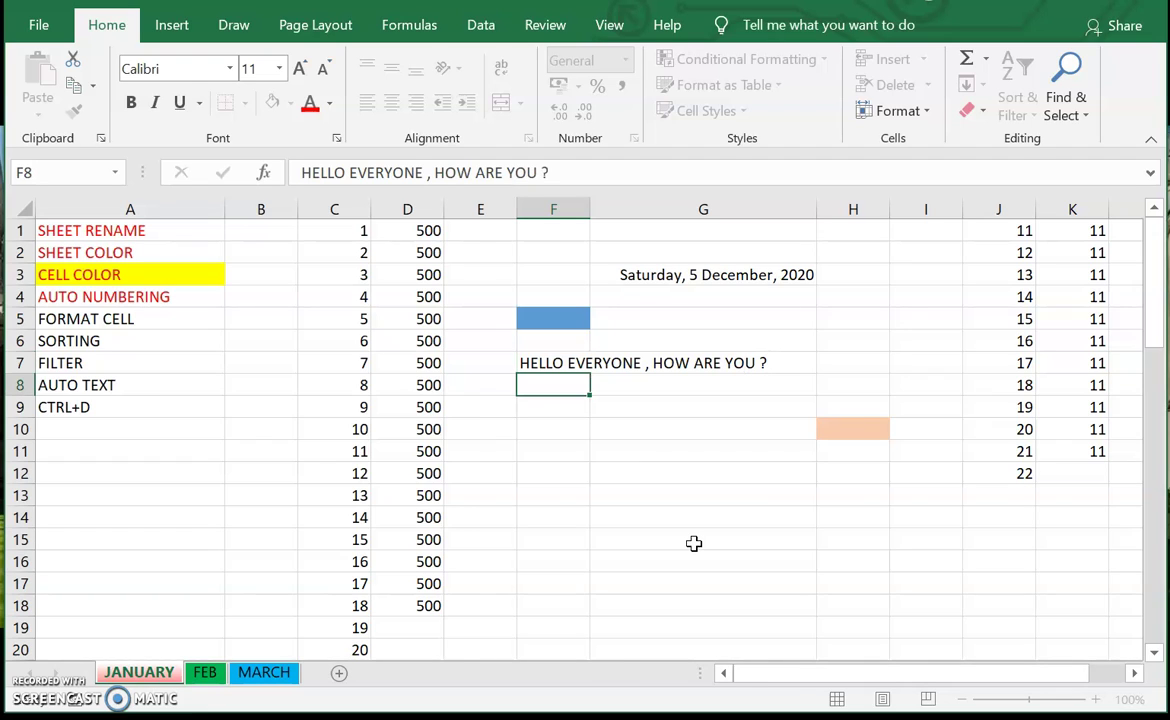
Step: Check that F7's sentence spills over the empty G7, then reselect F7
{"action": "left_click", "coordinate": [553, 363]}
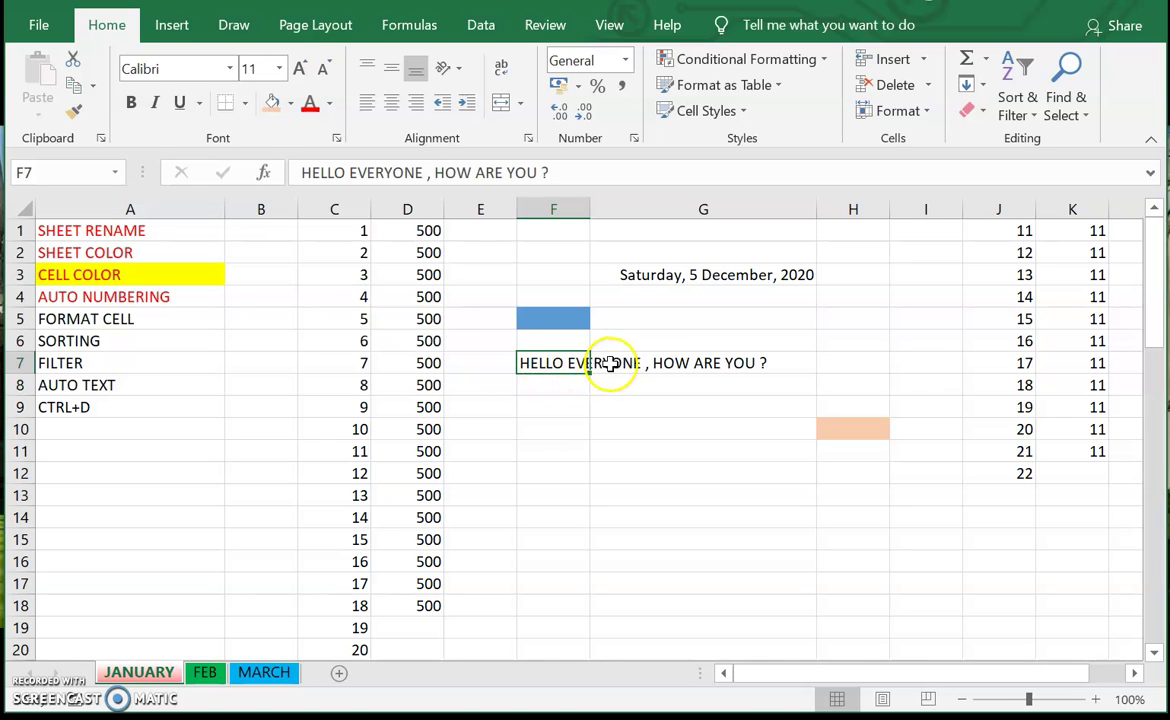
{"action": "left_click", "coordinate": [641, 358]}
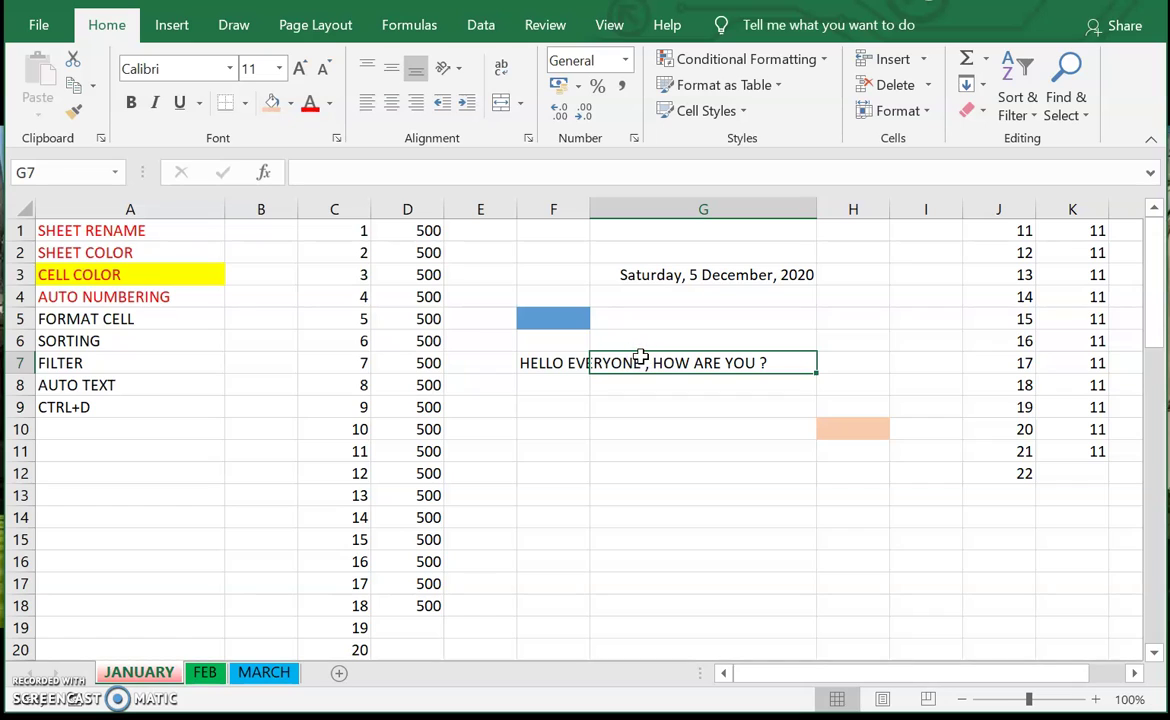
{"action": "left_click", "coordinate": [665, 365]}
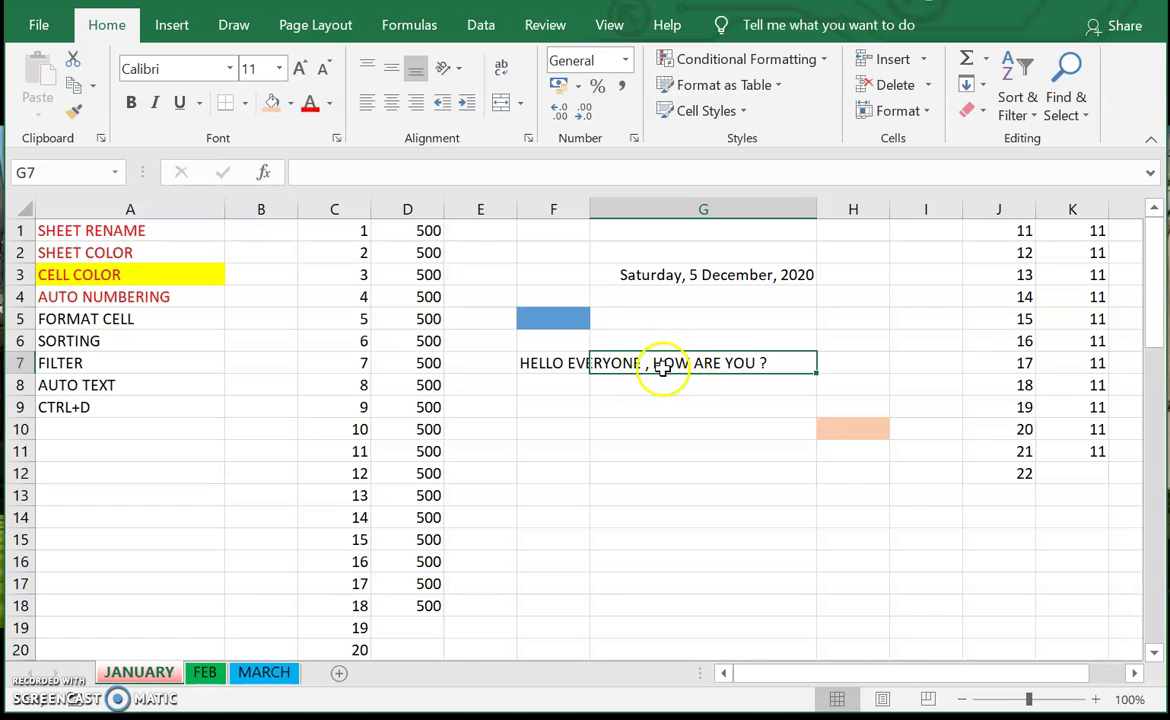
{"action": "left_click", "coordinate": [566, 364]}
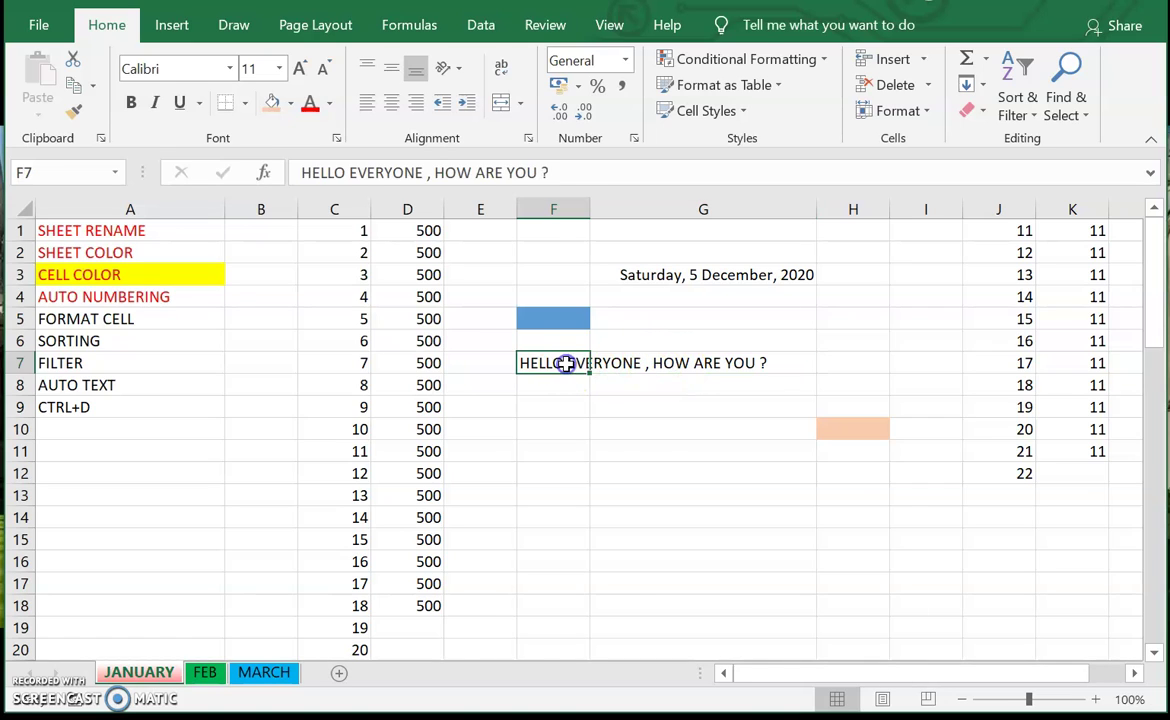
{"action": "double_click", "coordinate": [566, 364]}
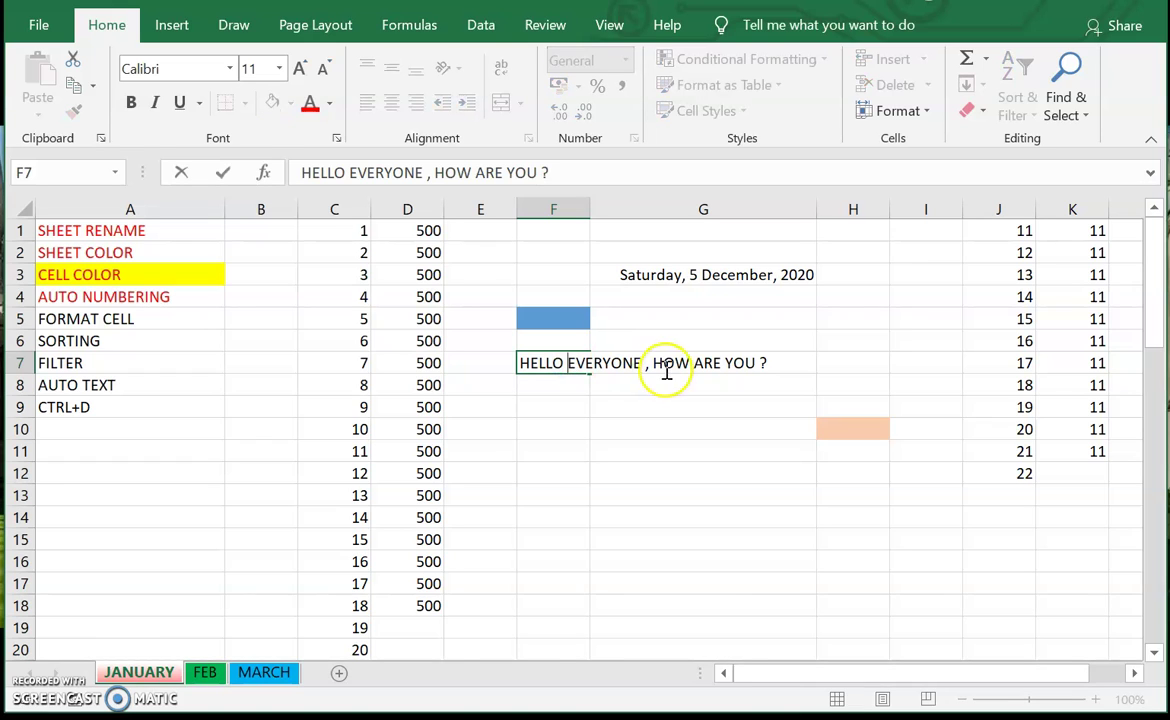
{"action": "left_click", "coordinate": [666, 402]}
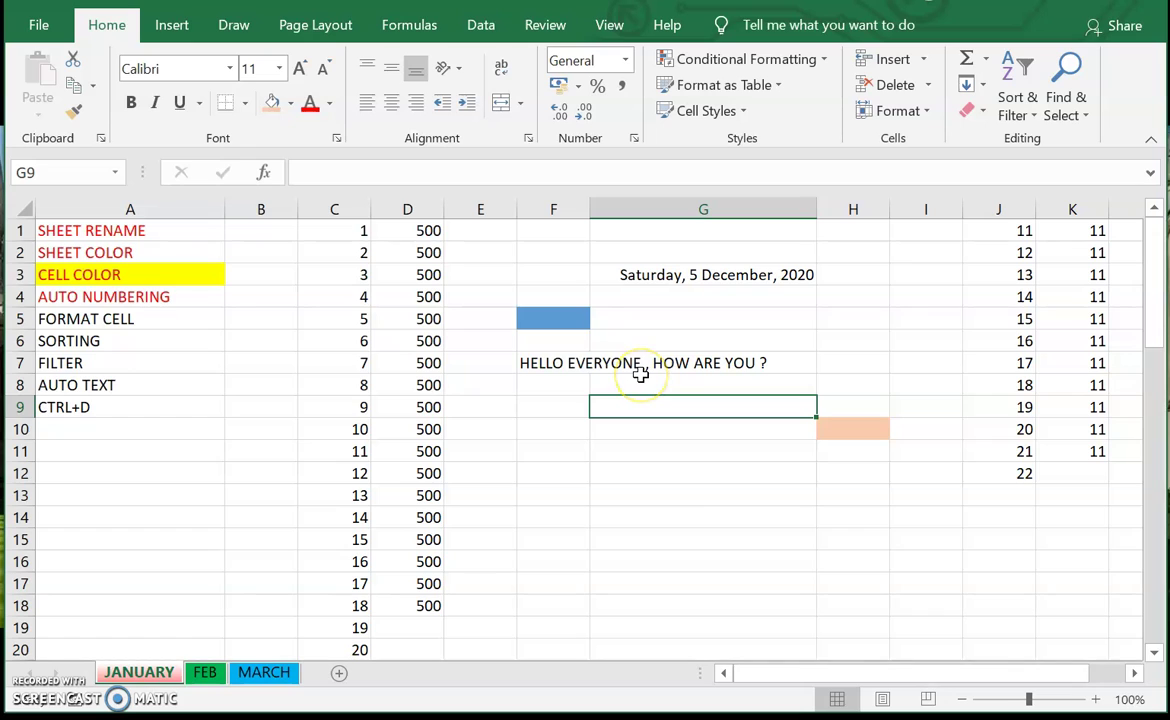
{"action": "left_click", "coordinate": [558, 365]}
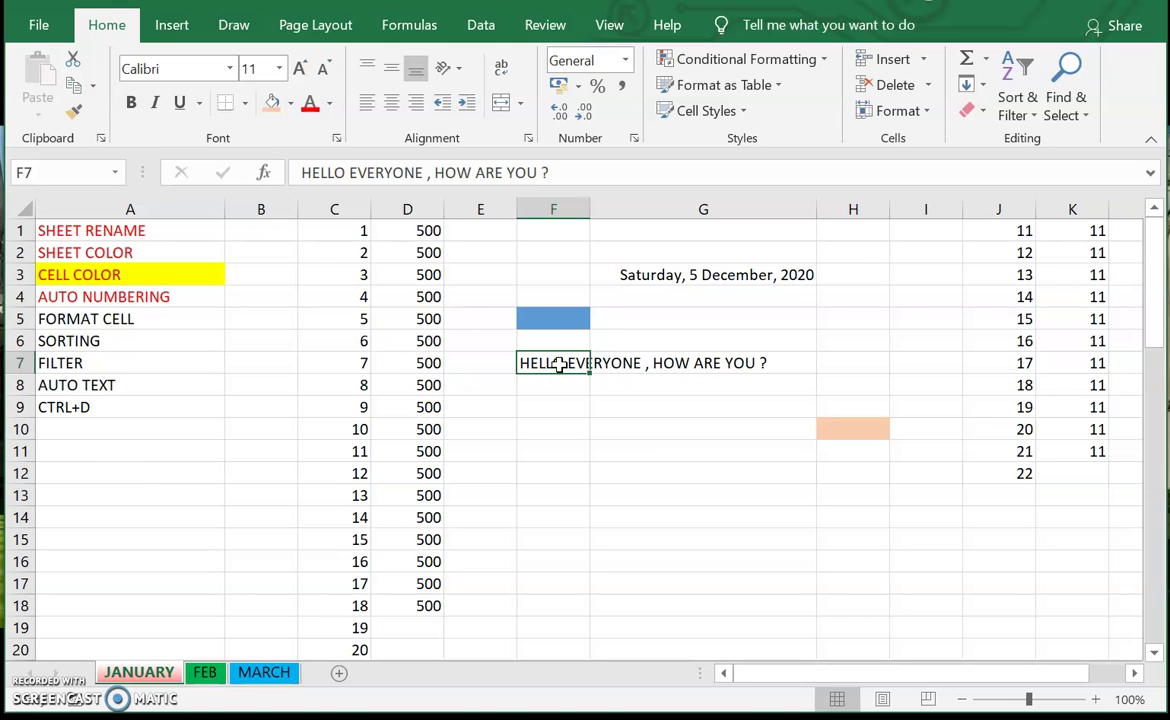
Step: Turn on Wrap text for F7 and widen column F slightly so the sentence fits
{"action": "right_click", "coordinate": [558, 365]}
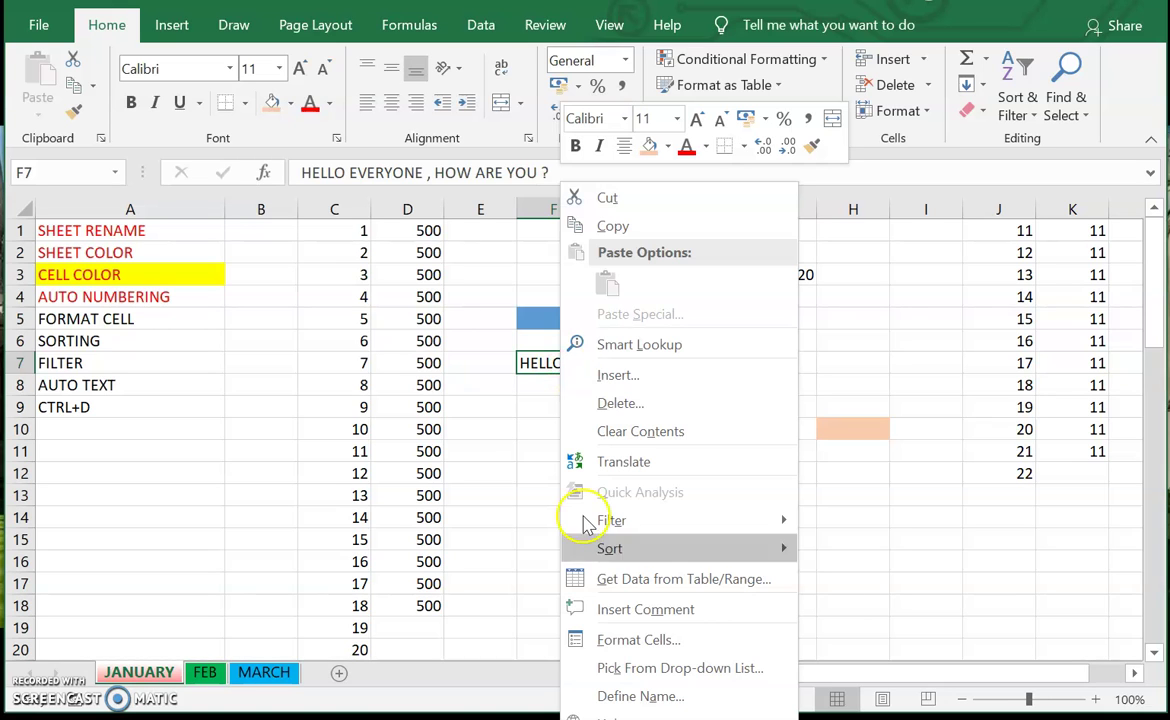
{"action": "left_click", "coordinate": [612, 635]}
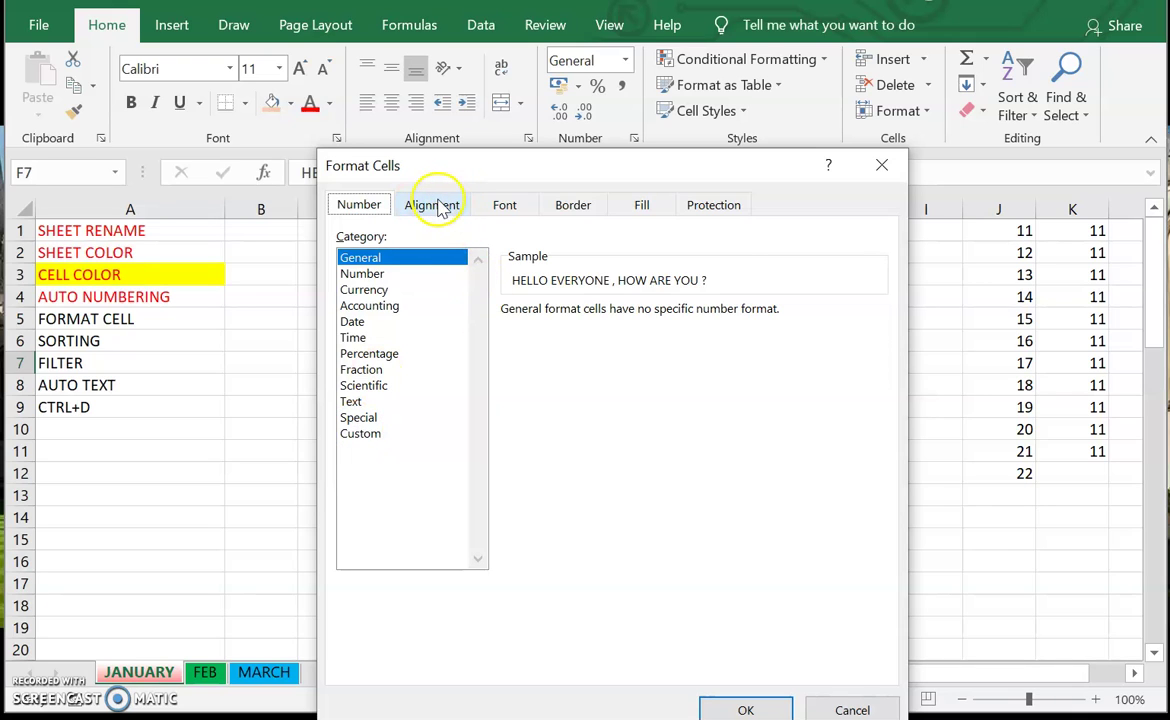
{"action": "left_click", "coordinate": [440, 205]}
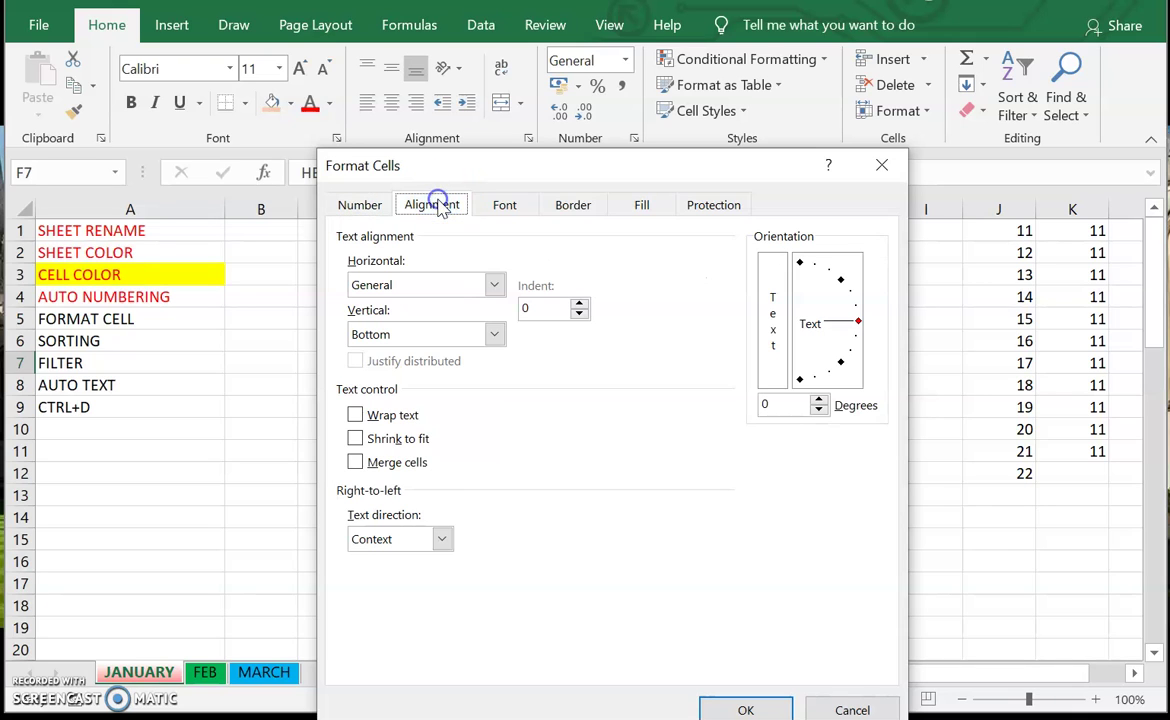
{"action": "left_click", "coordinate": [356, 415]}
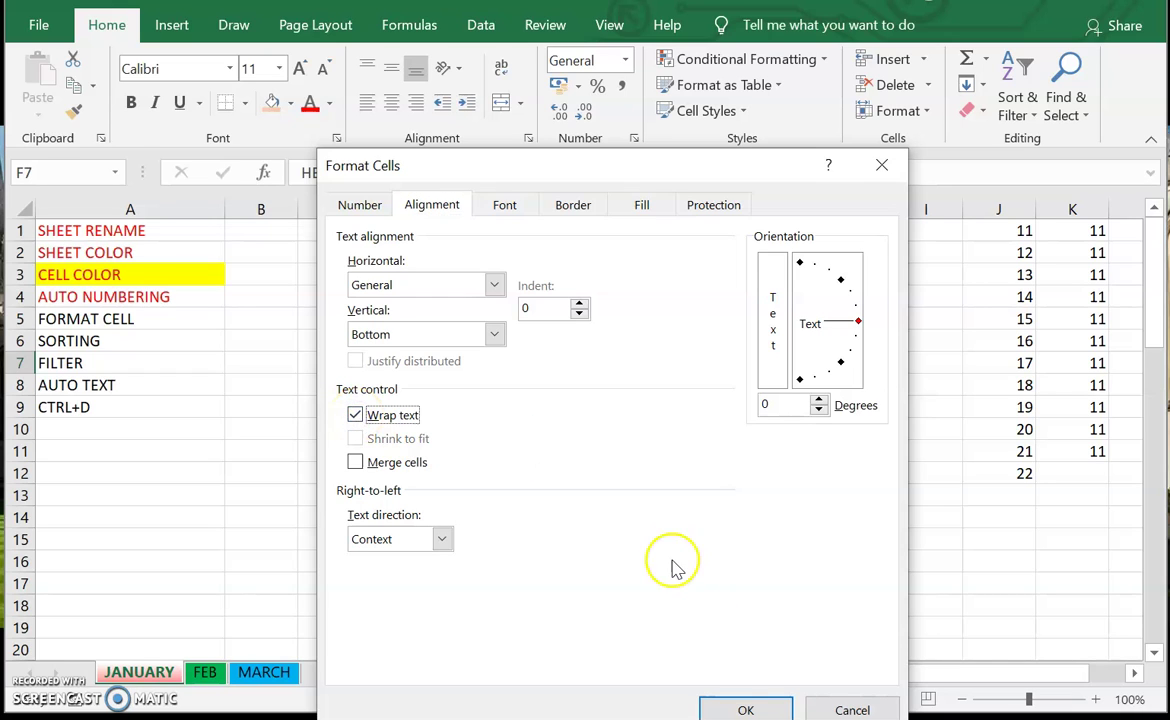
{"action": "left_click", "coordinate": [737, 705]}
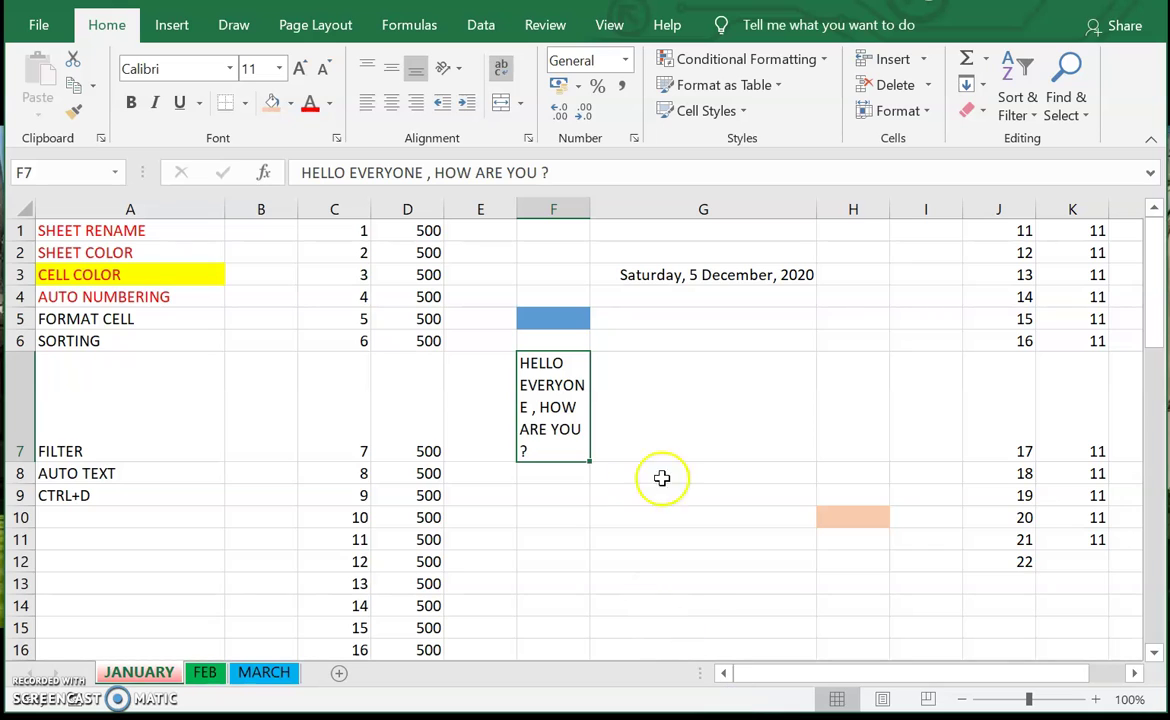
{"action": "left_click_drag", "start_coordinate": [594, 203], "coordinate": [613, 209]}
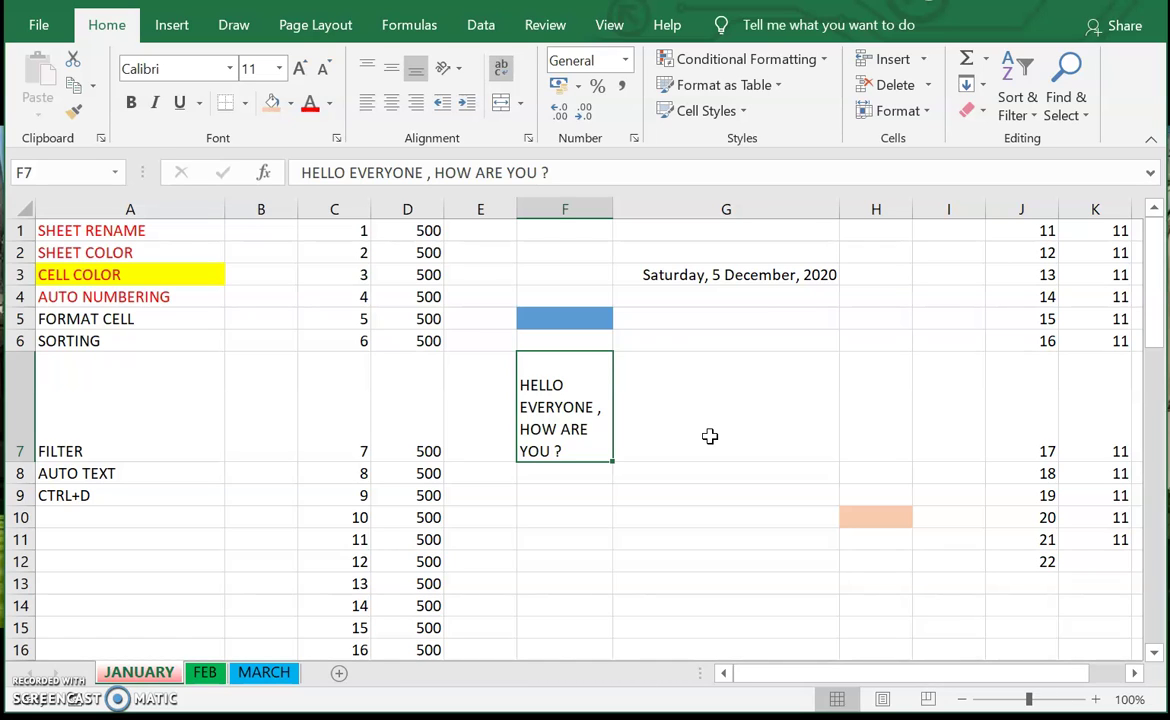
Step: Select the range G8:G11
{"action": "left_click", "coordinate": [648, 276]}
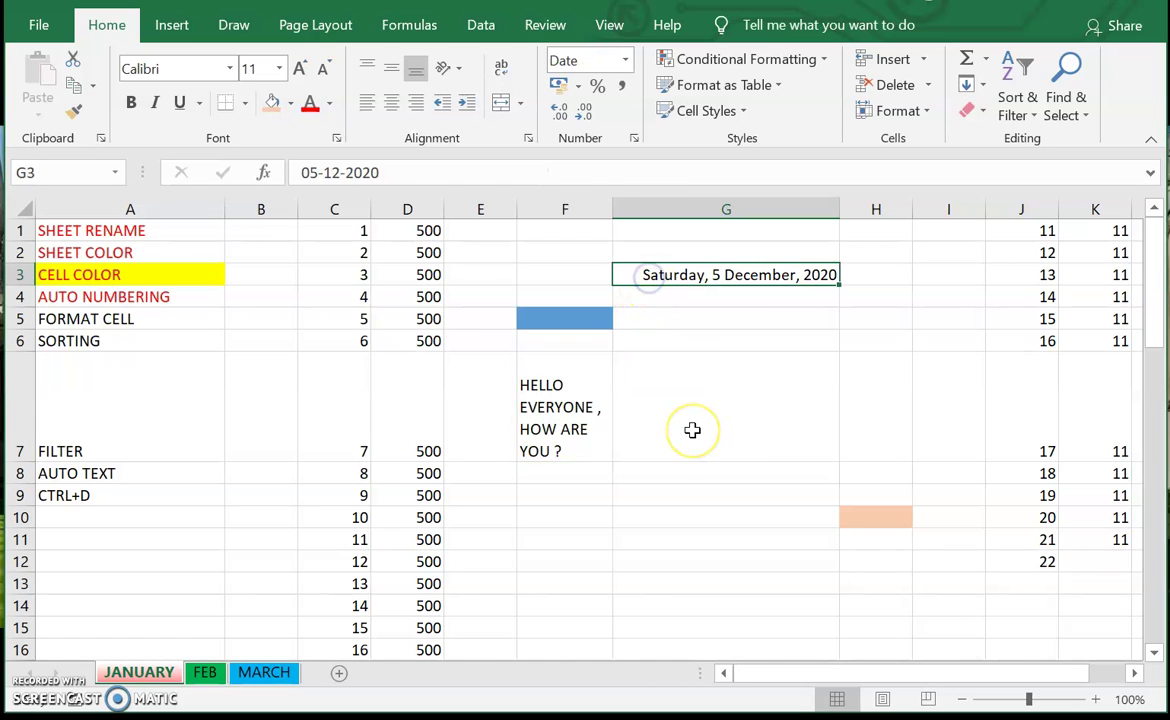
{"action": "key", "text": "shift+Down"}
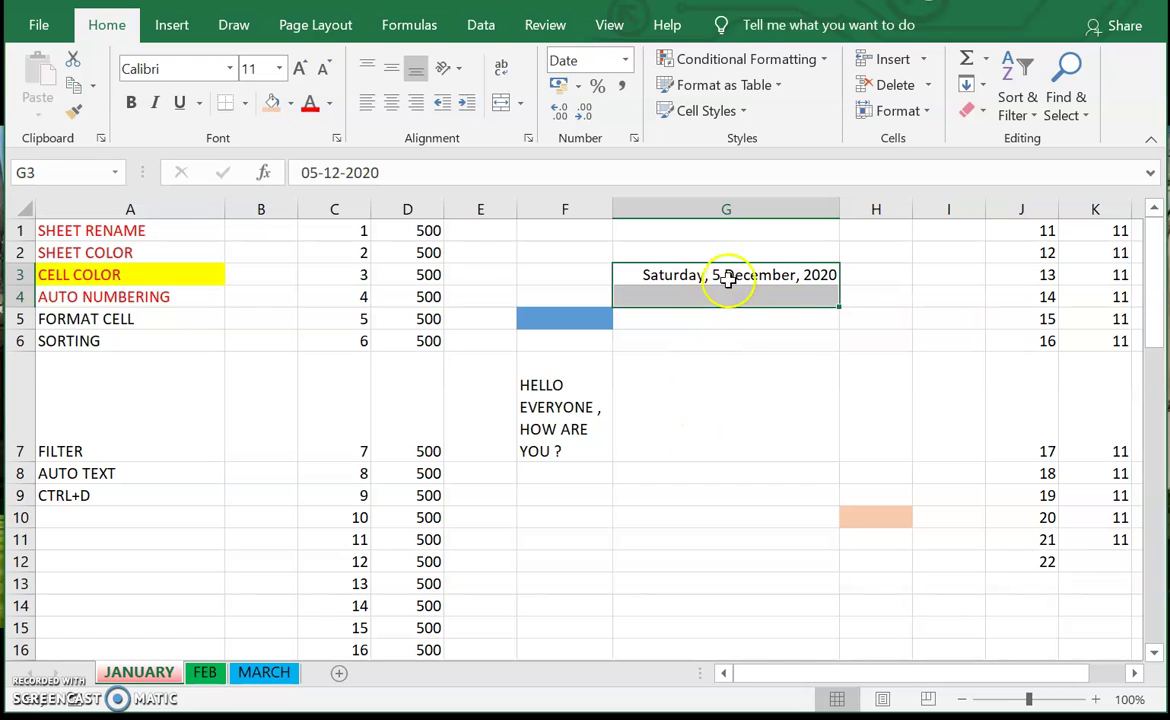
{"action": "left_click_drag", "start_coordinate": [697, 473], "coordinate": [697, 475]}
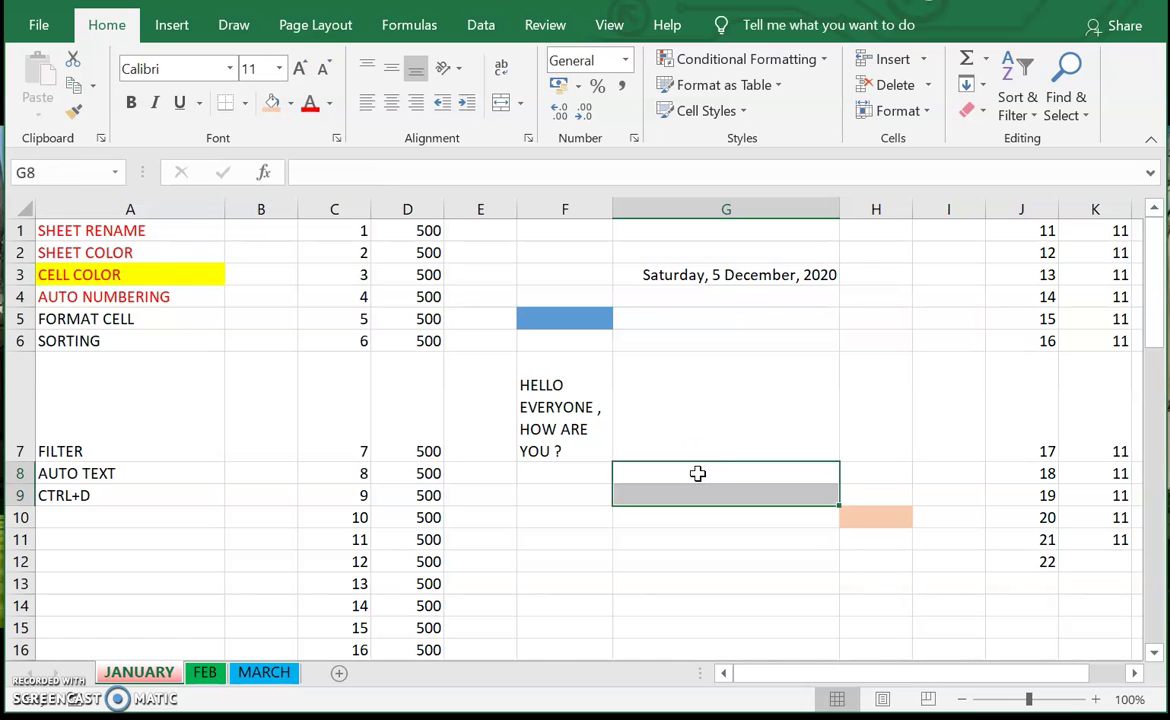
{"action": "left_click", "coordinate": [697, 535]}
{"action": "left_click", "coordinate": [698, 477]}
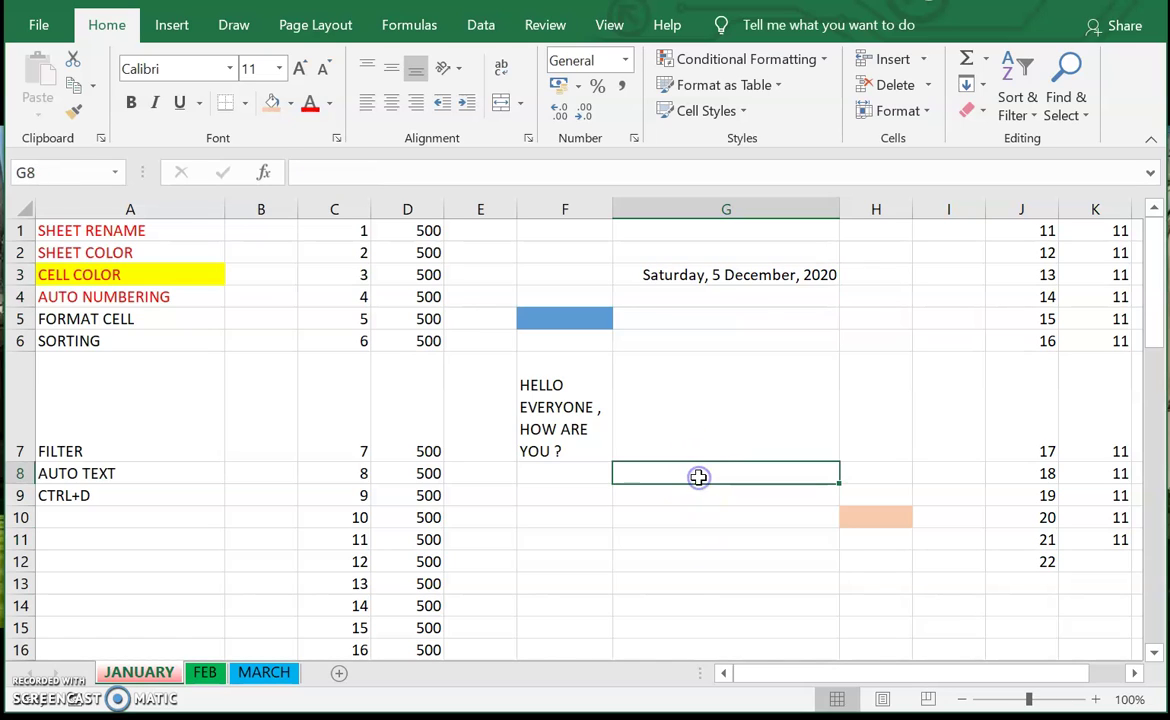
{"action": "left_click_drag", "start_coordinate": [697, 477], "coordinate": [697, 477]}
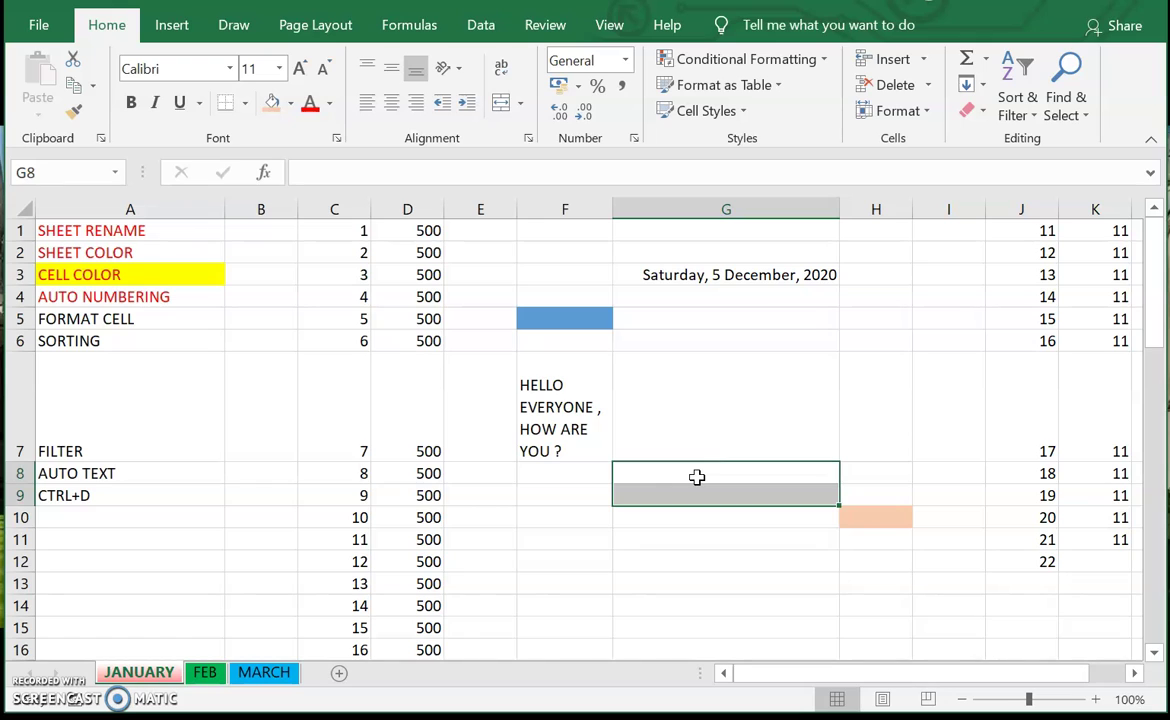
{"action": "key", "text": "shift+Down"}
{"action": "key", "text": "shift+Down"}
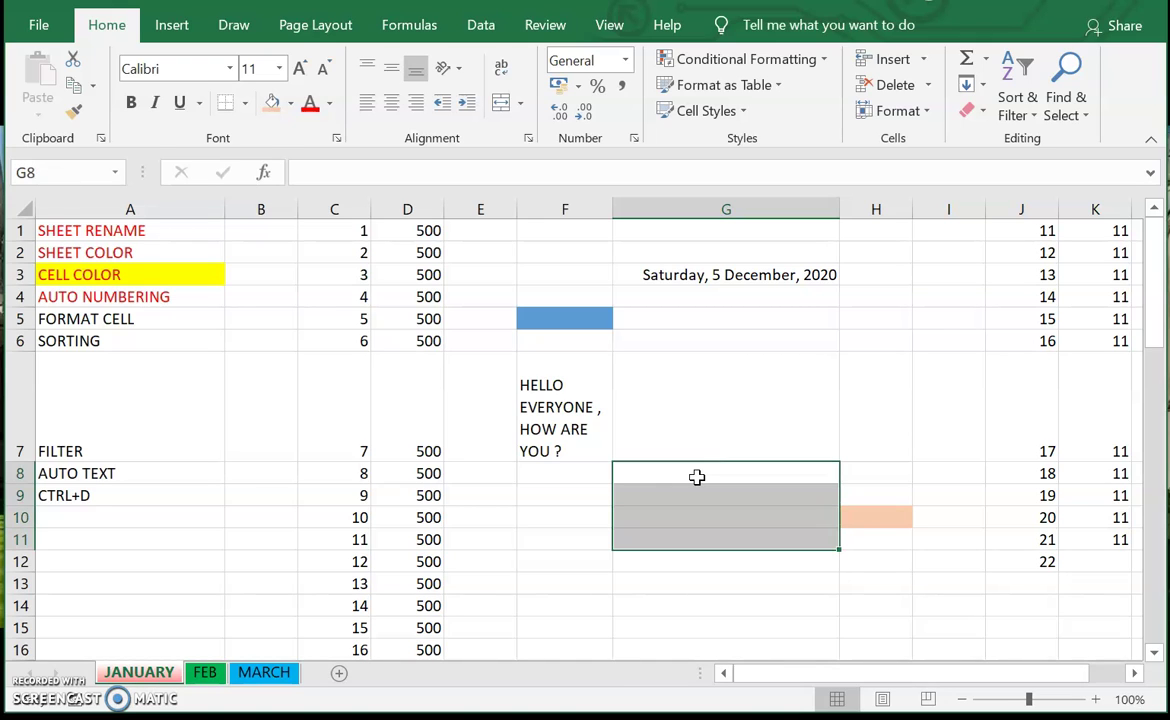
Step: Merge G8:G11 into one cell using Merge cells in Format Cells
{"action": "right_click", "coordinate": [697, 477]}
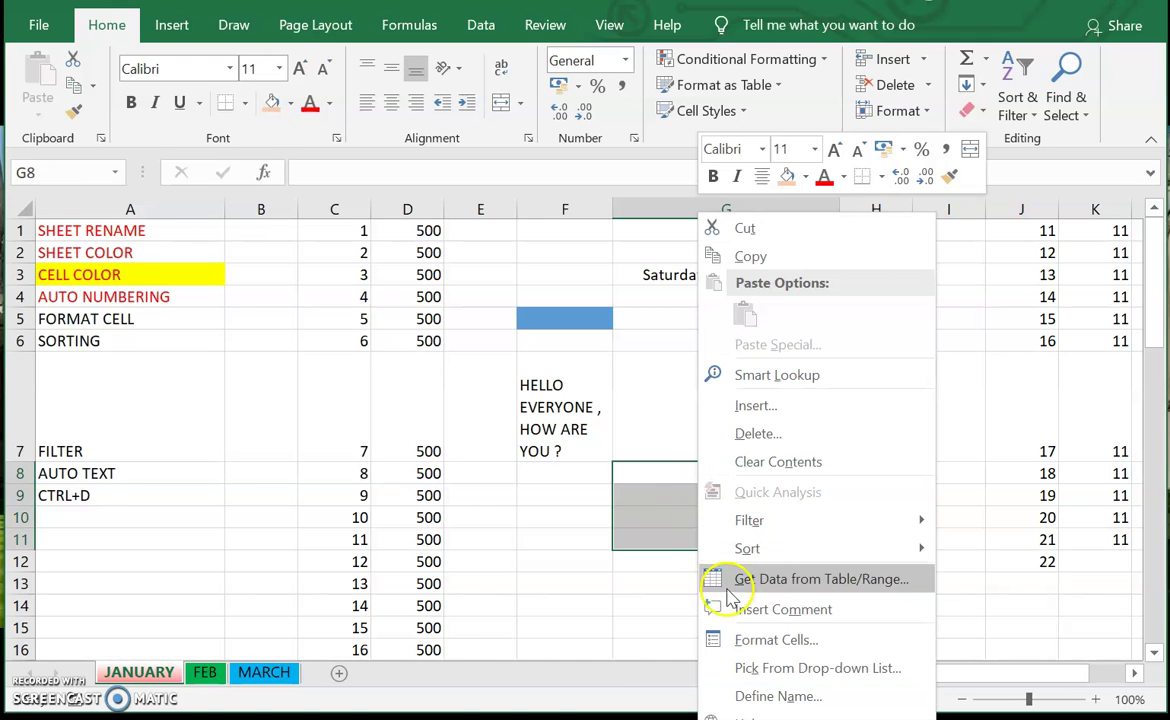
{"action": "left_click", "coordinate": [730, 641]}
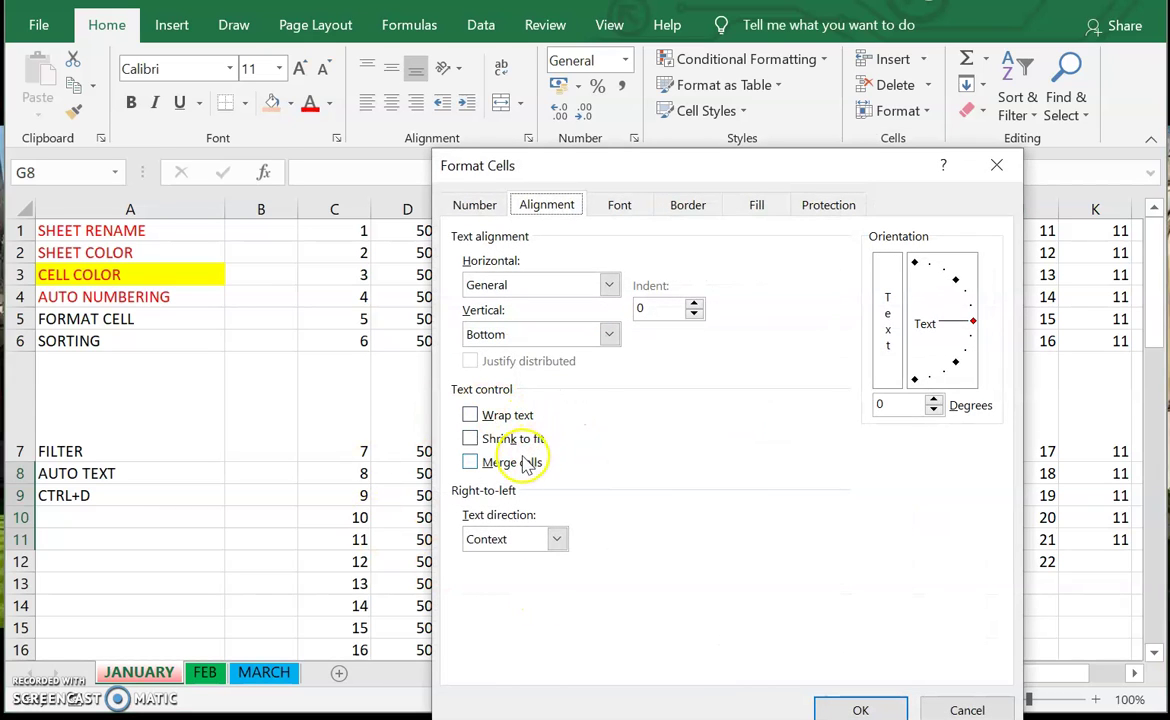
{"action": "left_click", "coordinate": [521, 465]}
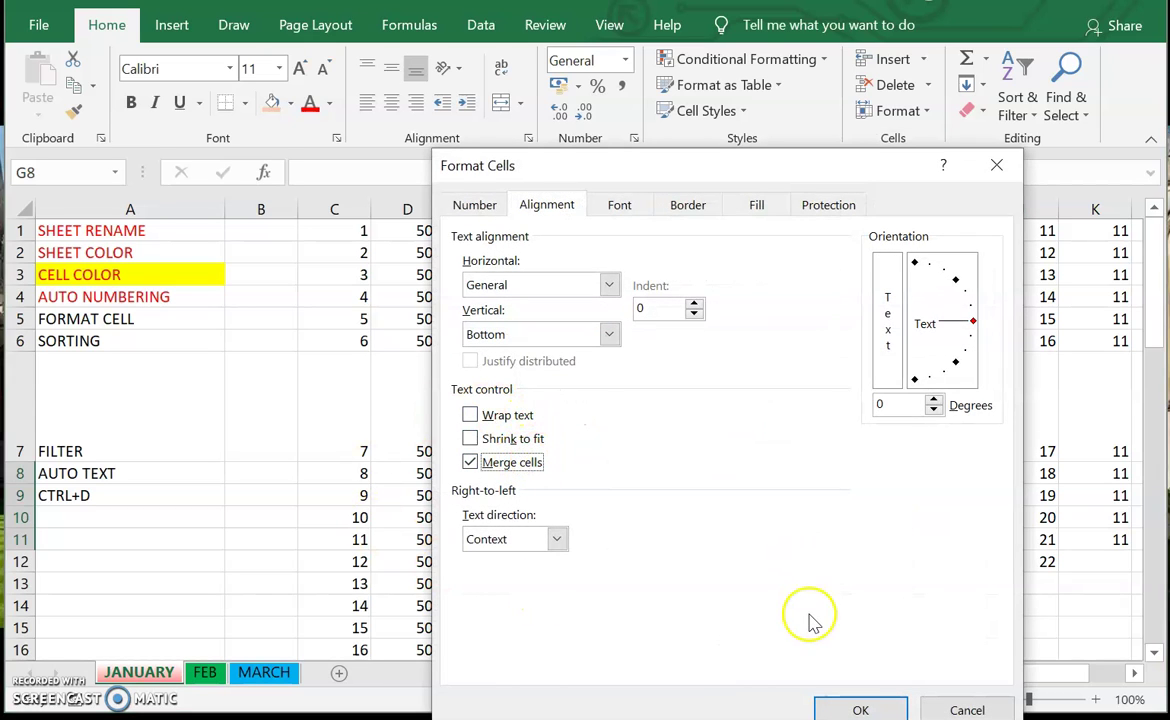
{"action": "left_click", "coordinate": [859, 710]}
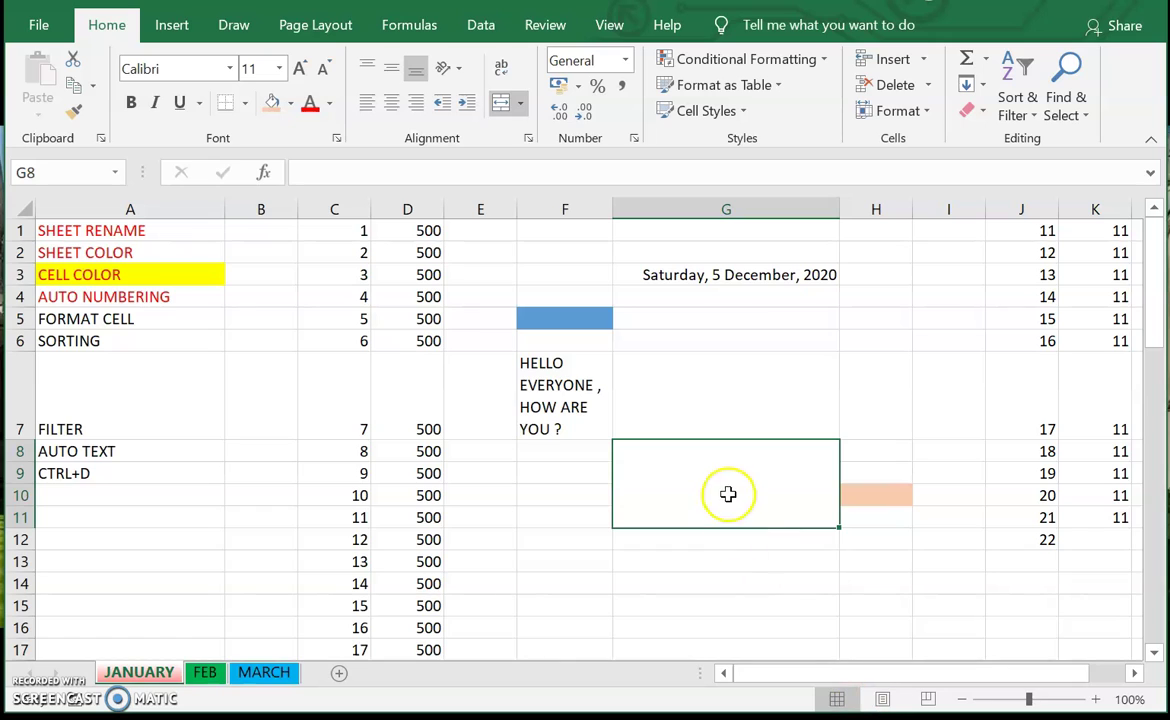
Step: Enter the letters A, B, C, D down F8:F11
{"action": "key", "text": "Left"}
{"action": "key", "text": "Up"}
{"action": "key", "text": "Up"}
{"action": "key", "text": "Up"}
{"action": "type", "text": "A"}
{"action": "key", "text": "Return"}
{"action": "type", "text": "B"}
{"action": "key", "text": "Return"}
{"action": "type", "text": "C"}
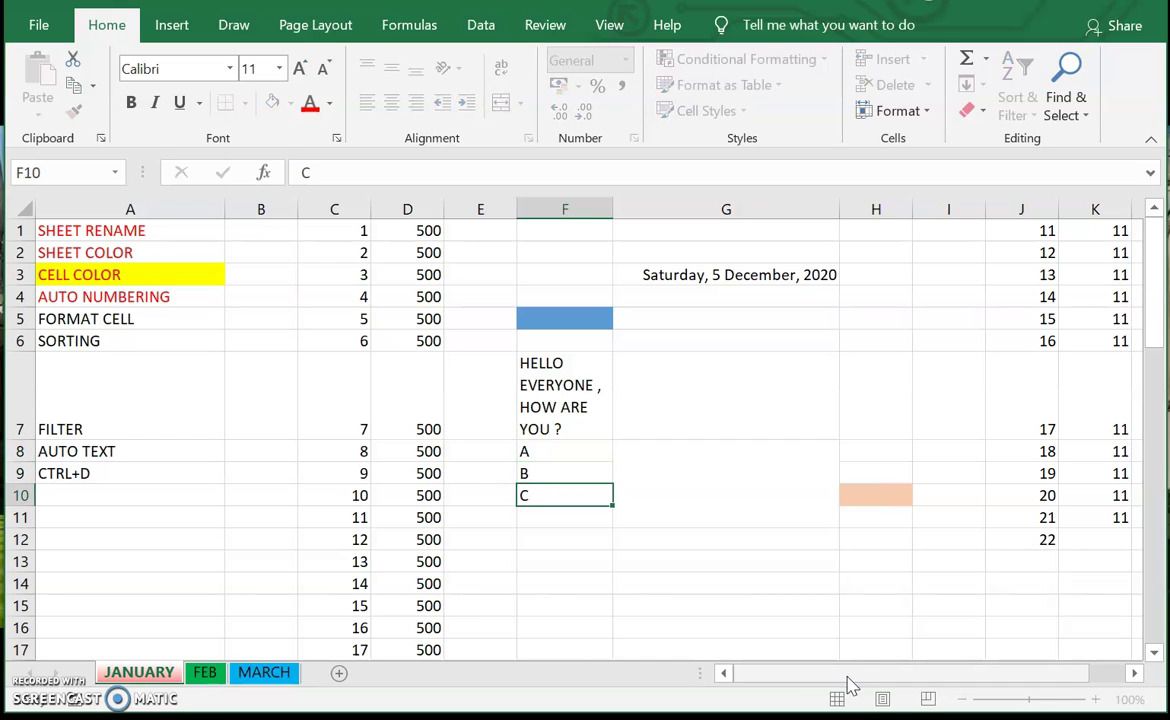
{"action": "key", "text": "Return"}
{"action": "type", "text": "D"}
{"action": "key", "text": "Tab"}
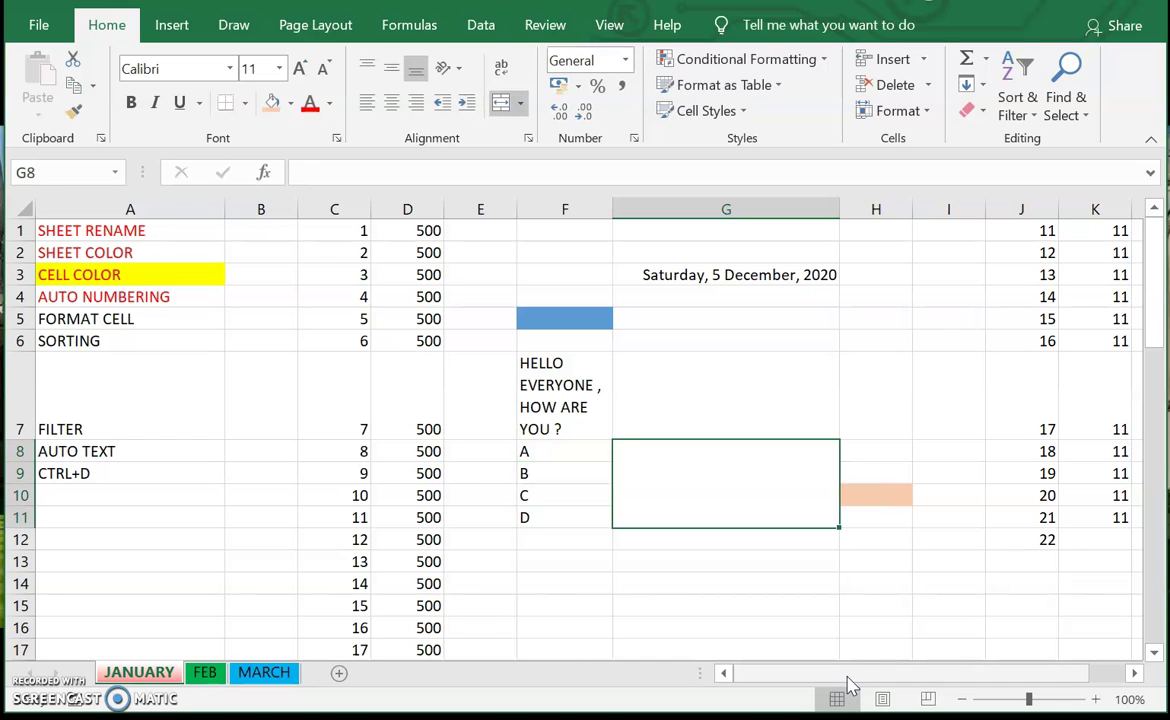
Step: Enter 30 into the merged cell G8:G11
{"action": "type", "text": "30"}
{"action": "key", "text": "Return"}
{"action": "key", "text": "Up"}
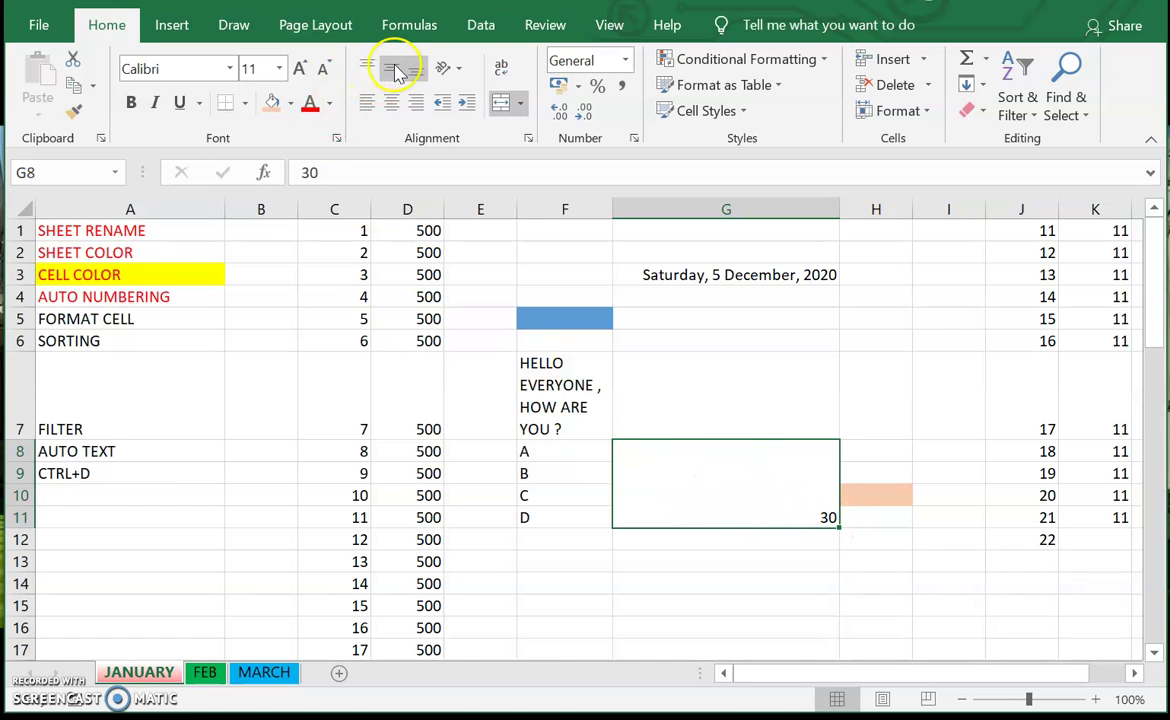
Step: Centre the 30 in merged G8:G11 and make it bold and italic
{"action": "left_click", "coordinate": [395, 68]}
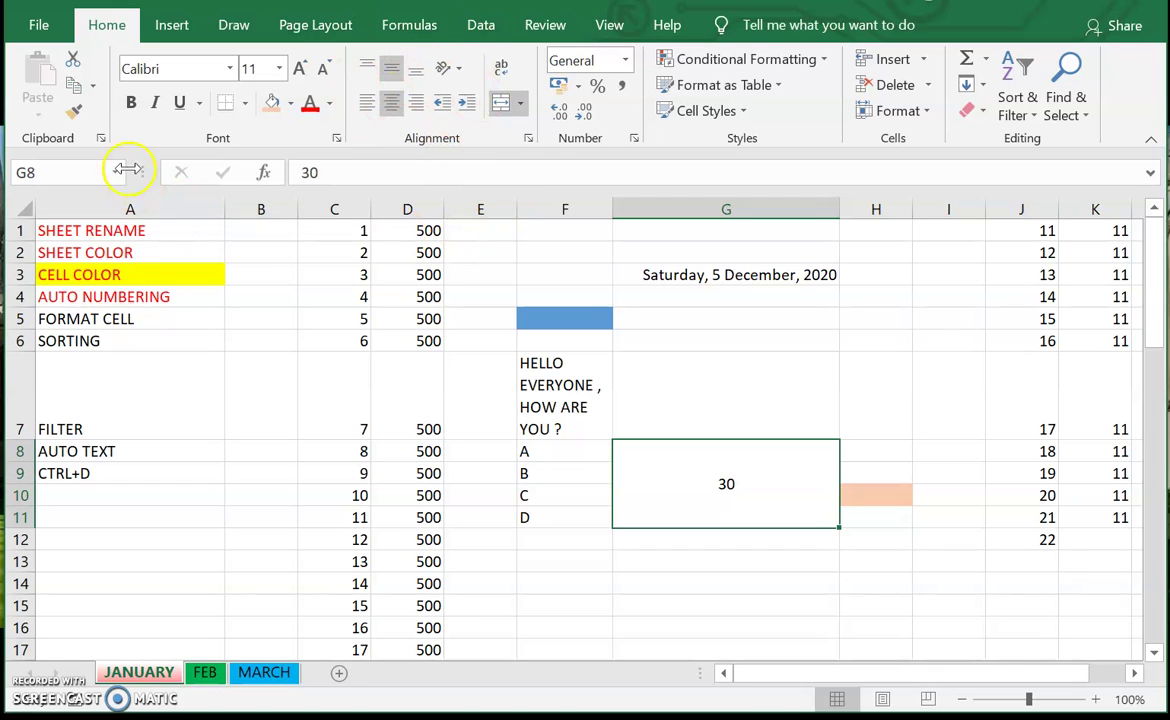
{"action": "left_click", "coordinate": [130, 104]}
{"action": "left_click", "coordinate": [154, 106]}
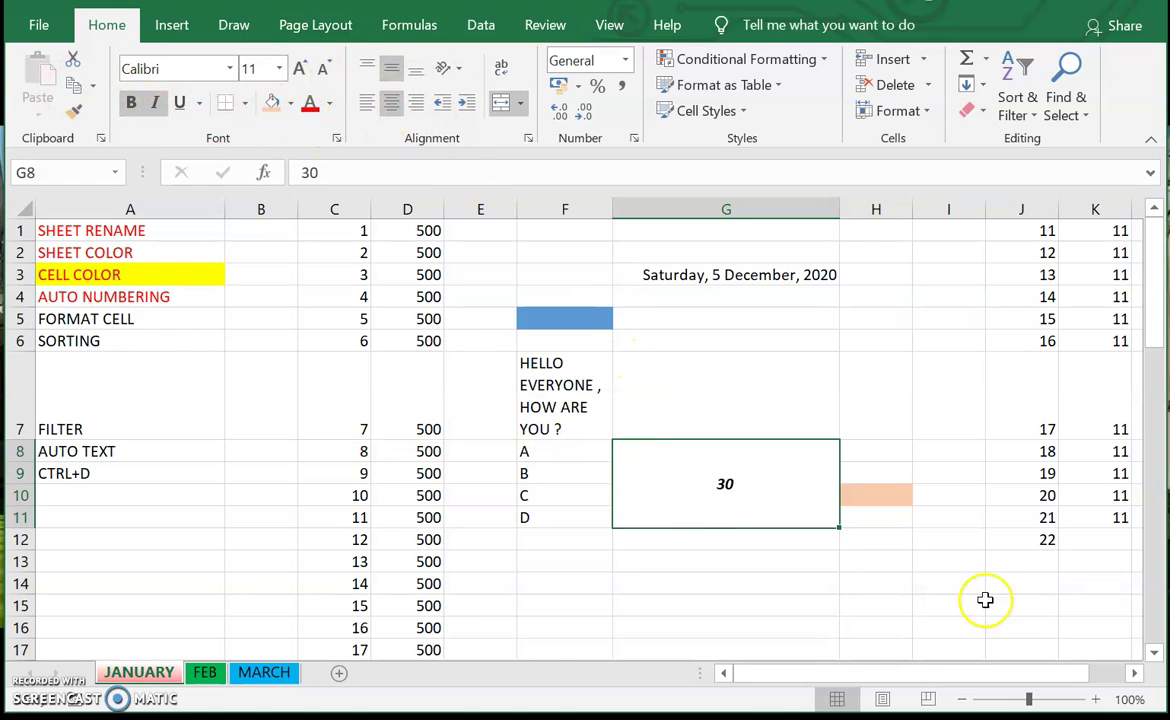
{"action": "left_click", "coordinate": [762, 384]}
{"action": "right_click", "coordinate": [765, 388]}
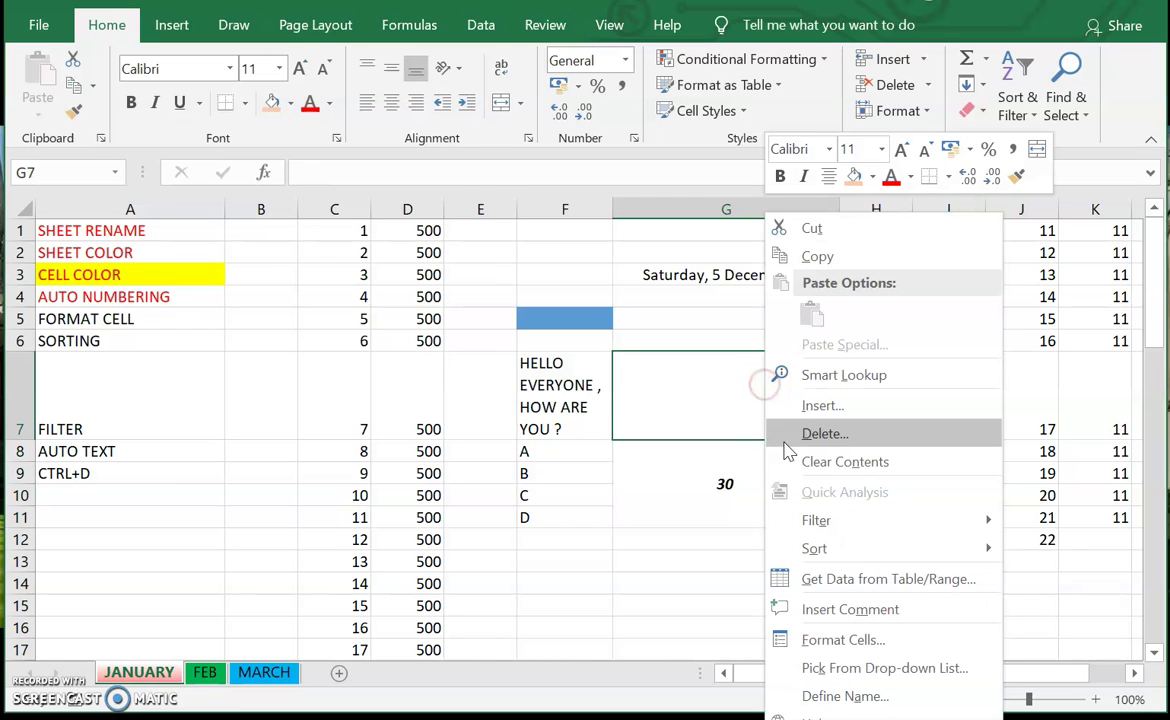
{"action": "left_click", "coordinate": [800, 639]}
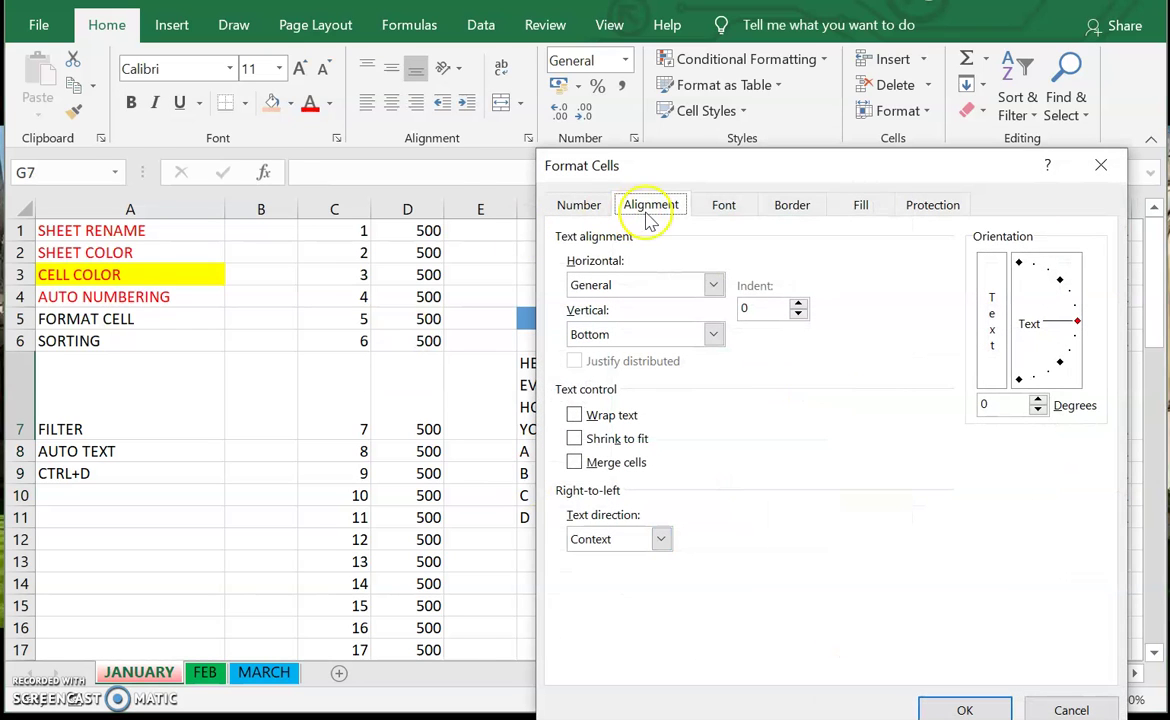
{"action": "left_click", "coordinate": [726, 207]}
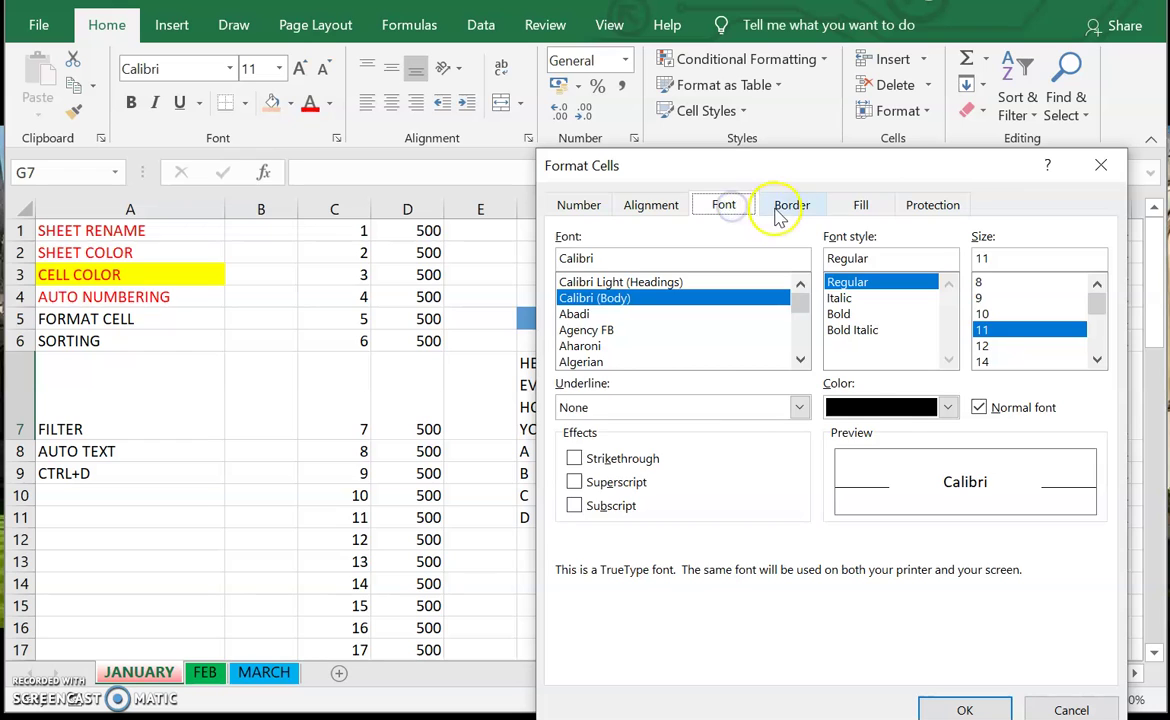
{"action": "left_click", "coordinate": [790, 205]}
{"action": "left_click", "coordinate": [858, 205]}
{"action": "left_click", "coordinate": [927, 208]}
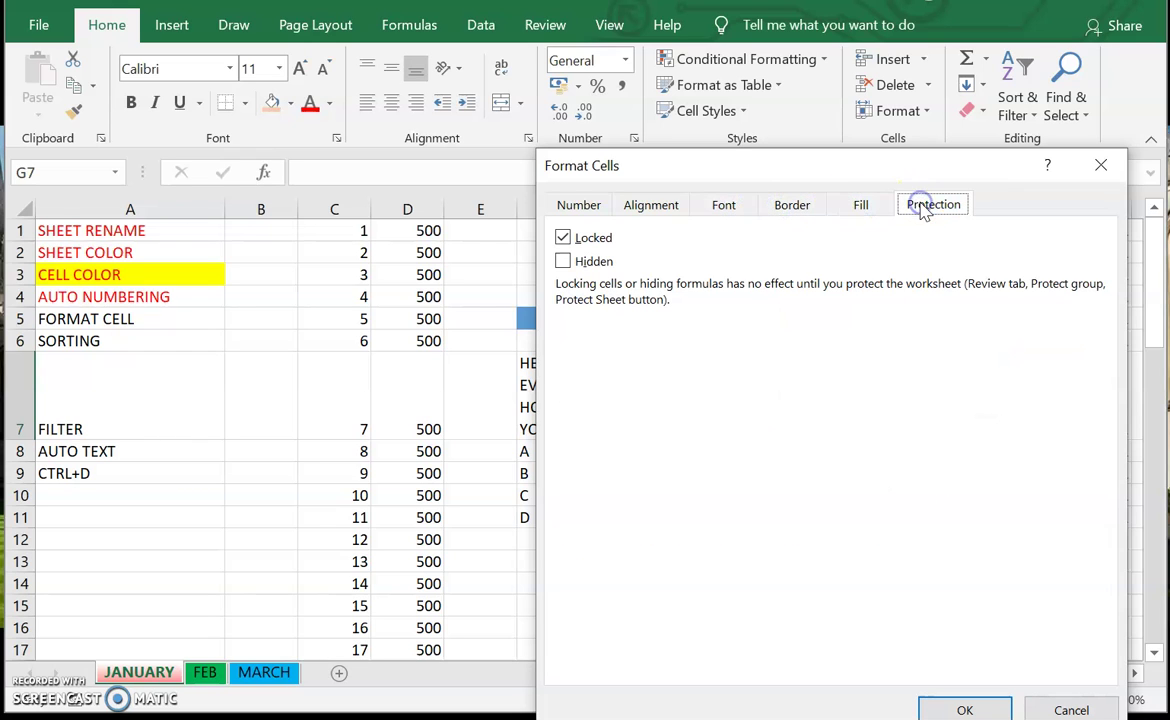
{"action": "left_click", "coordinate": [650, 205]}
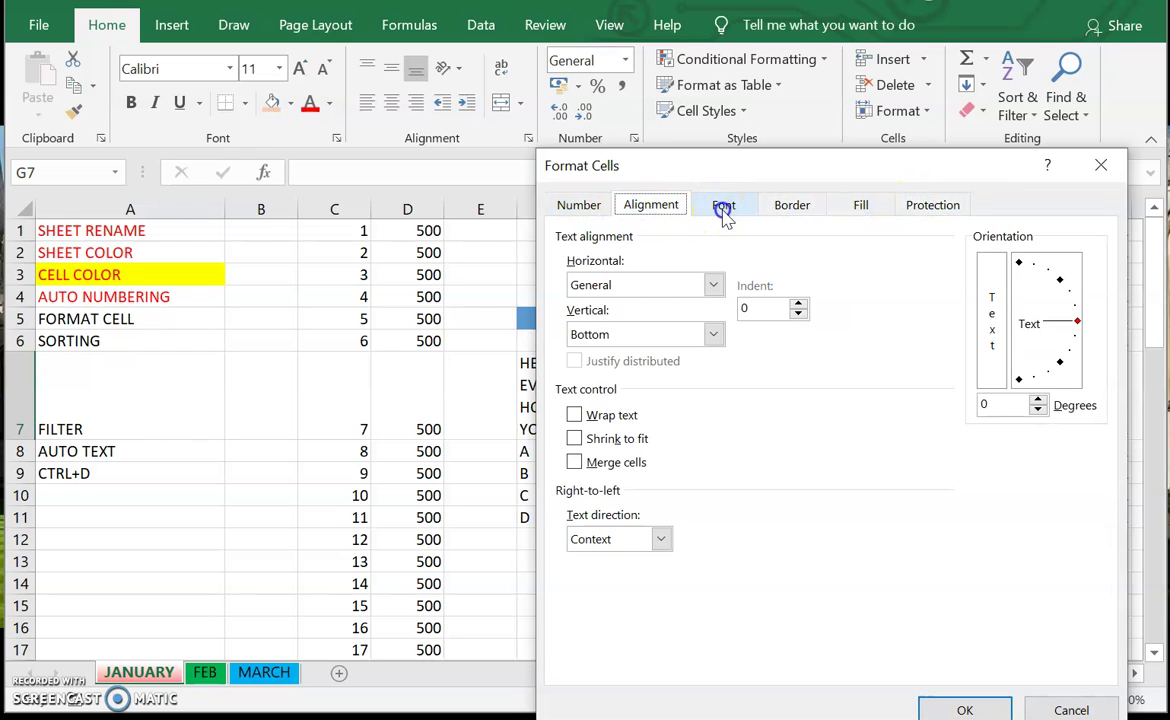
{"action": "left_click", "coordinate": [724, 212]}
{"action": "left_click", "coordinate": [789, 204]}
{"action": "left_click", "coordinate": [666, 205]}
{"action": "left_click", "coordinate": [725, 210]}
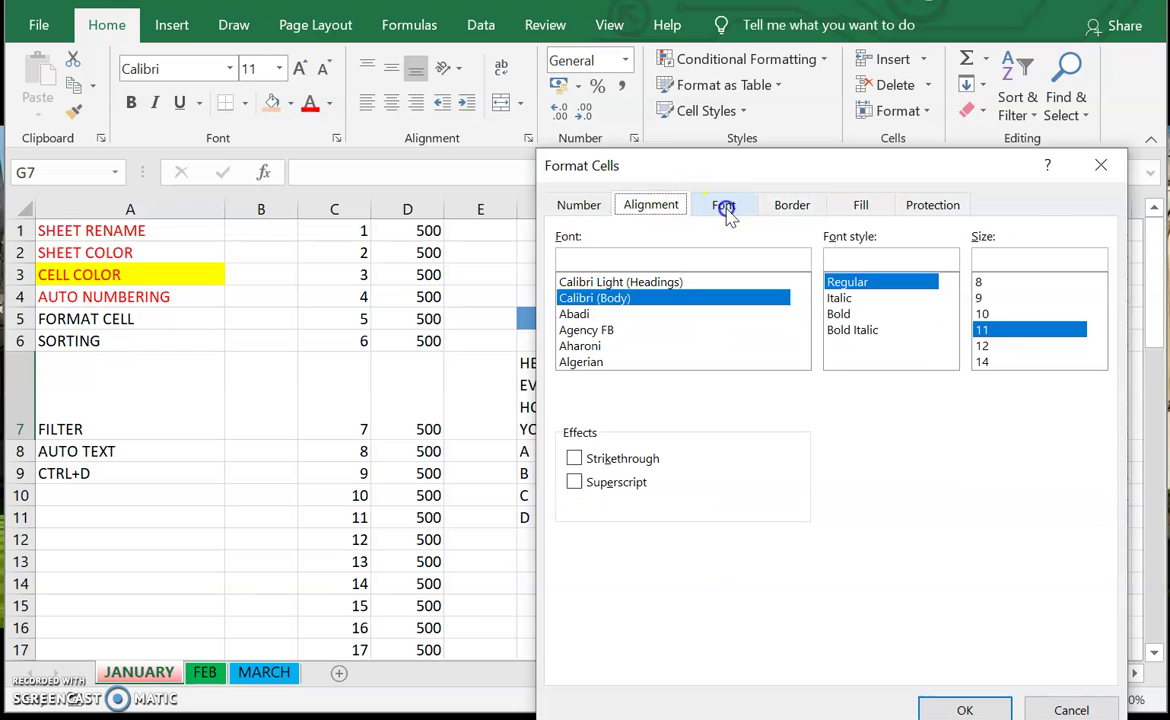
{"action": "left_click", "coordinate": [812, 208]}
{"action": "left_click", "coordinate": [857, 207]}
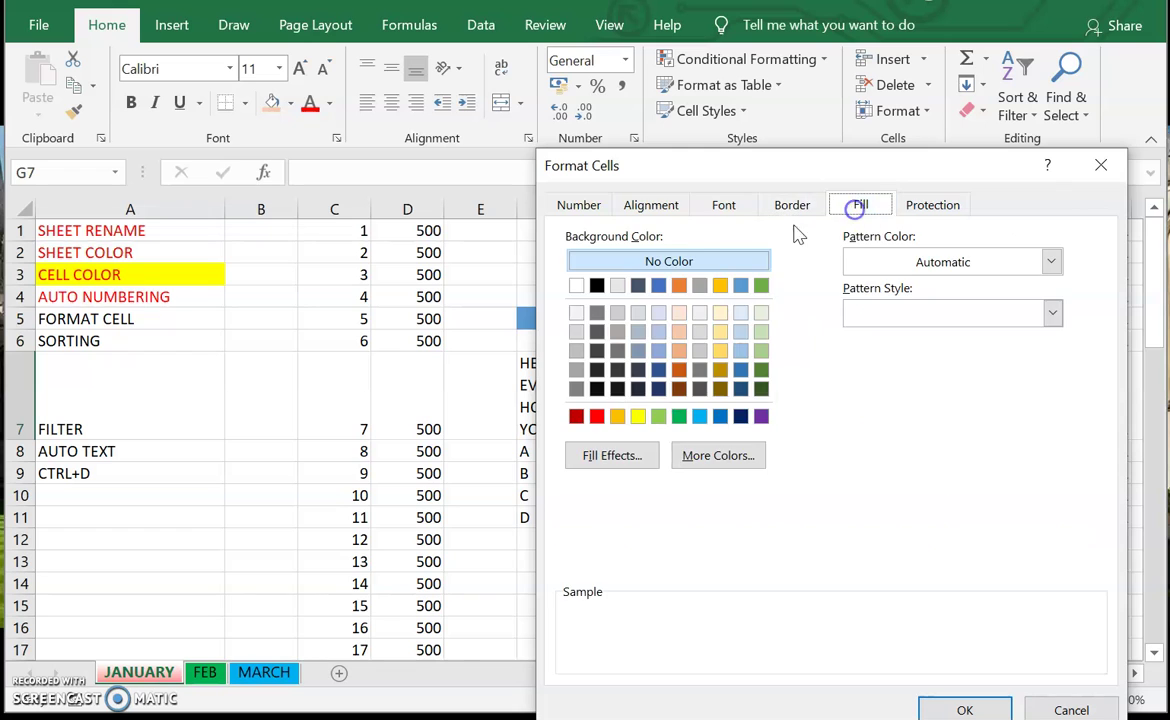
{"action": "left_click", "coordinate": [658, 208]}
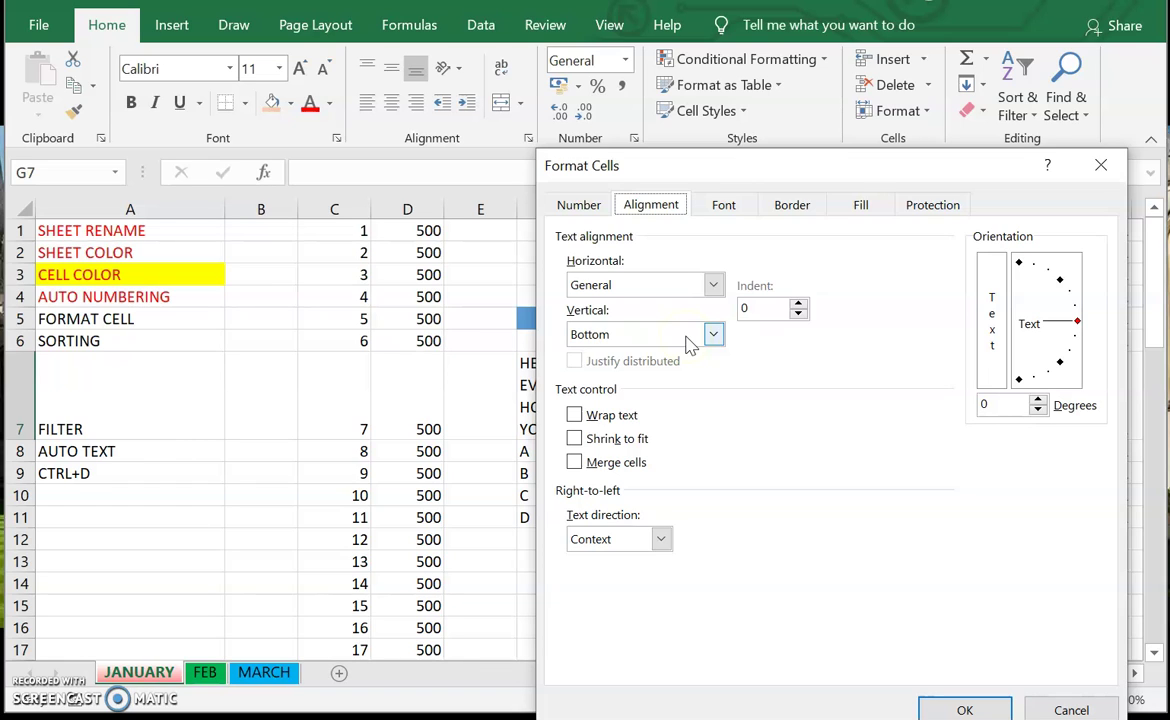
{"action": "left_click", "coordinate": [660, 539]}
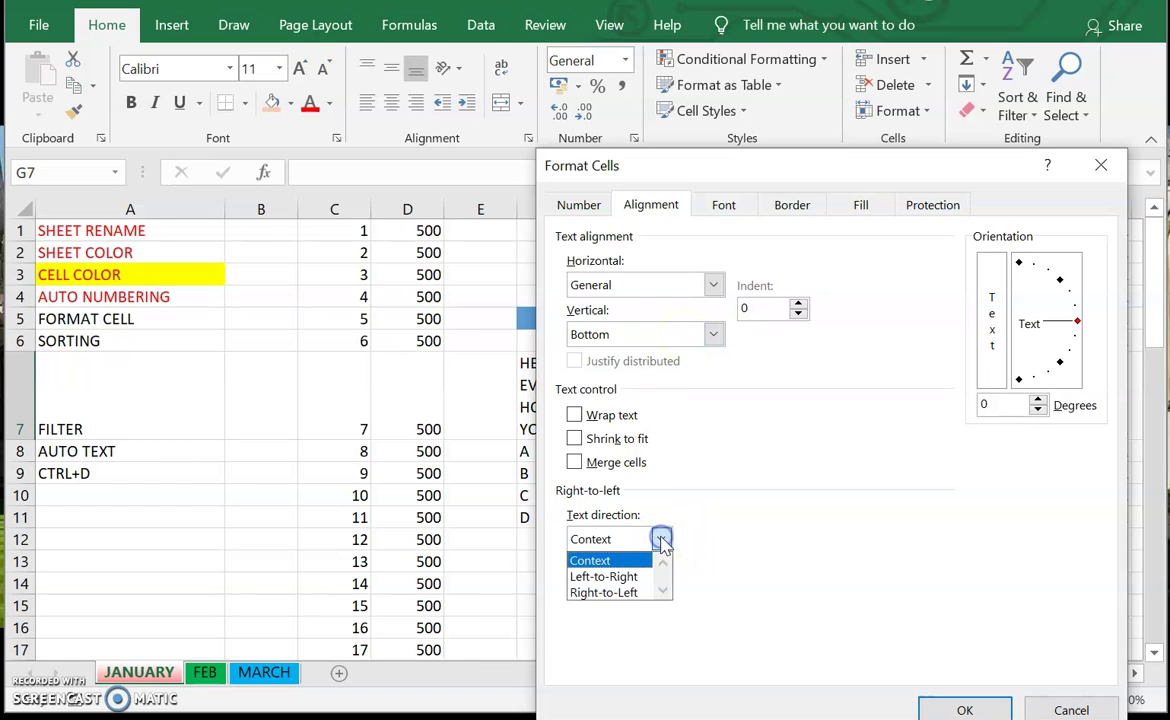
{"action": "left_click", "coordinate": [660, 539]}
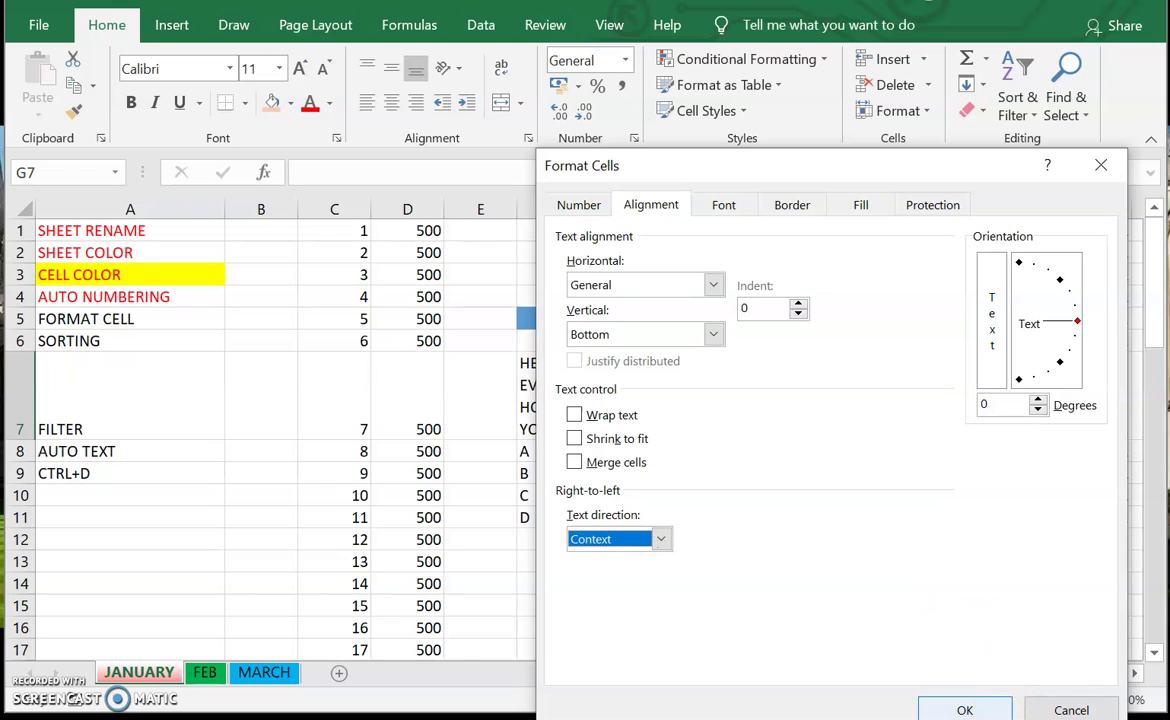
{"action": "left_click", "coordinate": [965, 710]}
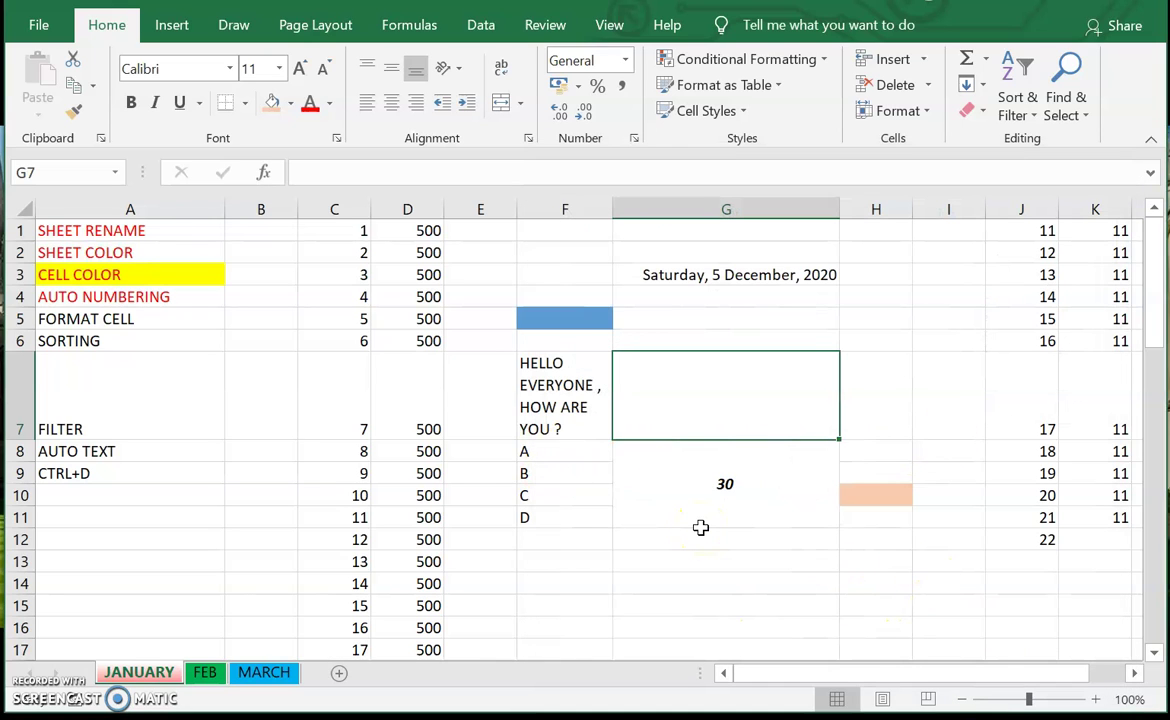
Step: Clear all contents from columns C through M
{"action": "left_click", "coordinate": [339, 208]}
{"action": "key", "text": "shift+Right"}
{"action": "key", "text": "shift+Right"}
{"action": "key", "text": "shift+Right"}
{"action": "key", "text": "shift+Right"}
{"action": "key", "text": "shift+Right"}
{"action": "key", "text": "shift+Right"}
{"action": "key", "text": "shift+Right"}
{"action": "key", "text": "shift+Right"}
{"action": "key", "text": "shift+Right"}
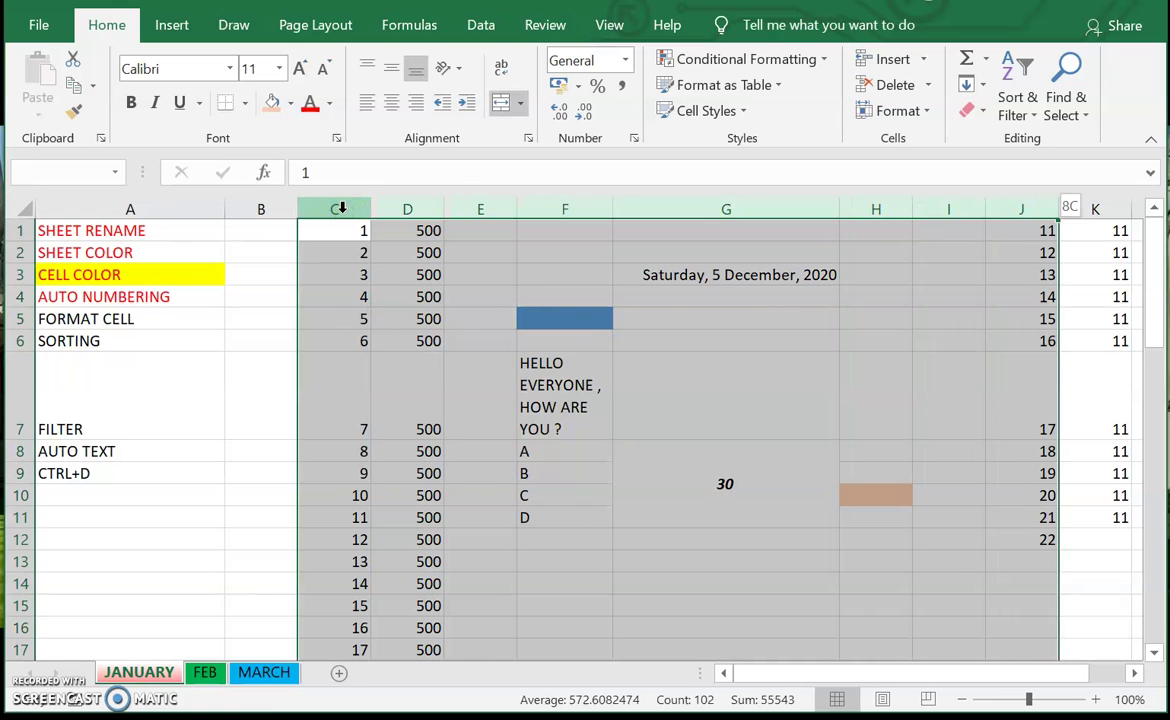
{"action": "key", "text": "Delete"}
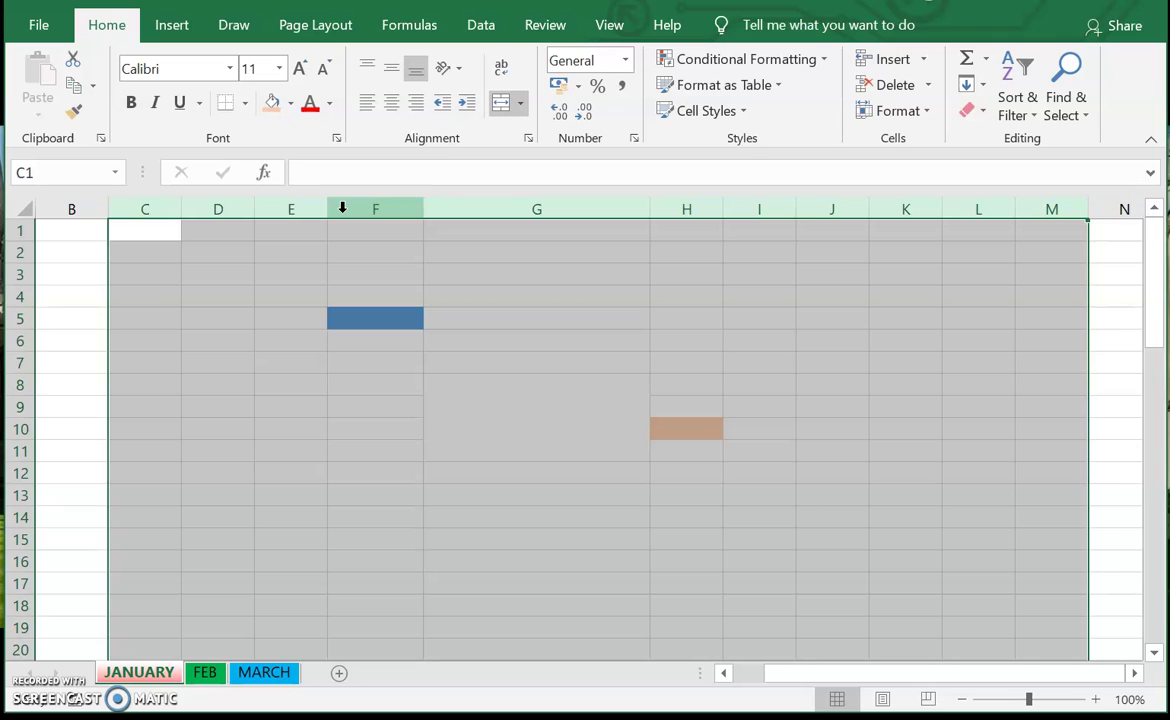
{"action": "left_click_drag", "start_coordinate": [825, 676], "coordinate": [712, 680]}
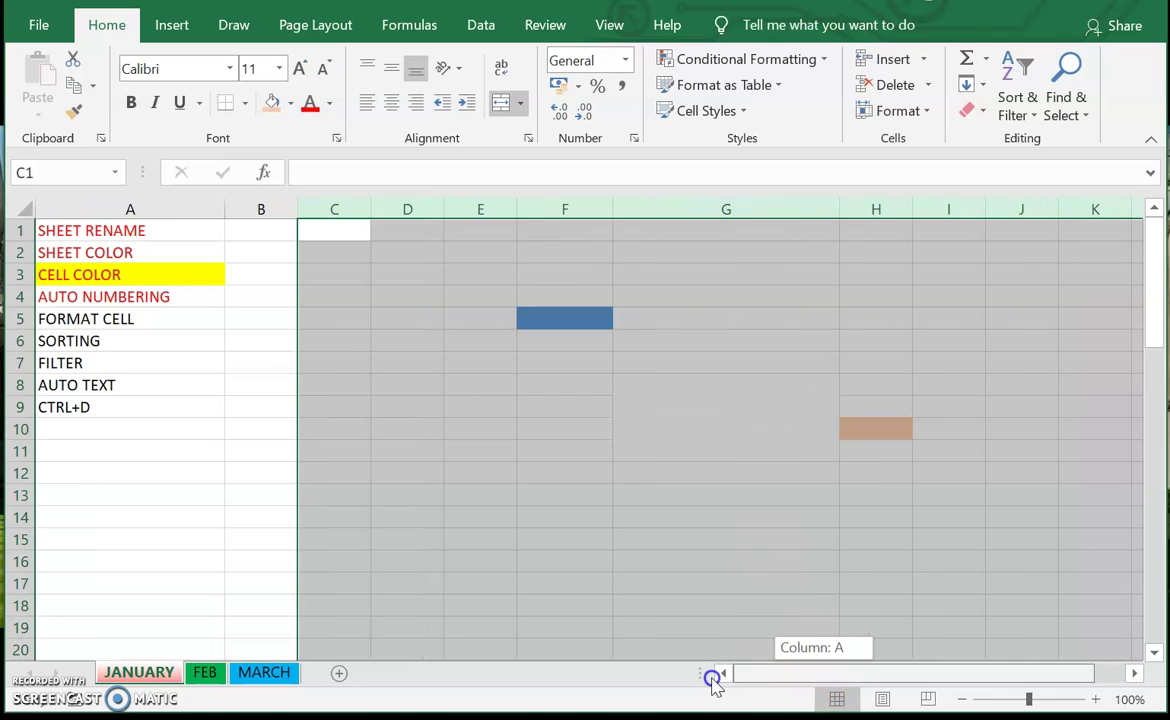
{"action": "left_click", "coordinate": [392, 341]}
Step: Delete columns C through J entirely
{"action": "left_click", "coordinate": [340, 209]}
{"action": "left_click_drag", "start_coordinate": [340, 209], "coordinate": [1050, 209]}
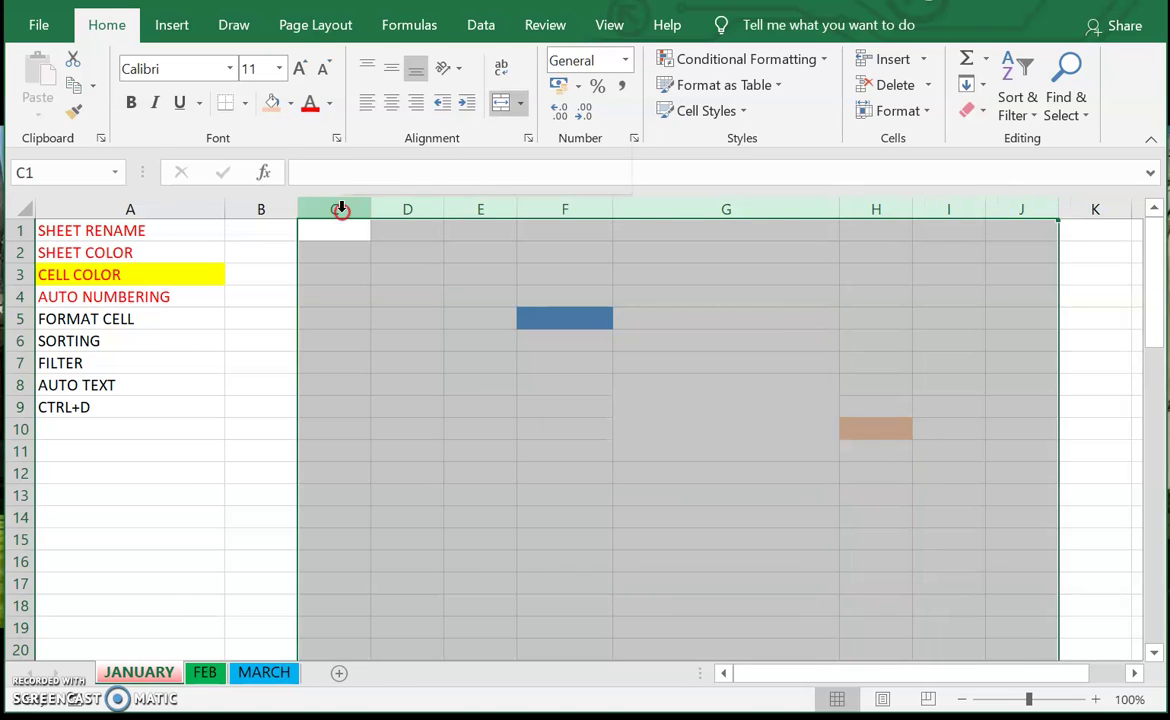
{"action": "right_click", "coordinate": [340, 209]}
{"action": "left_click", "coordinate": [405, 399]}
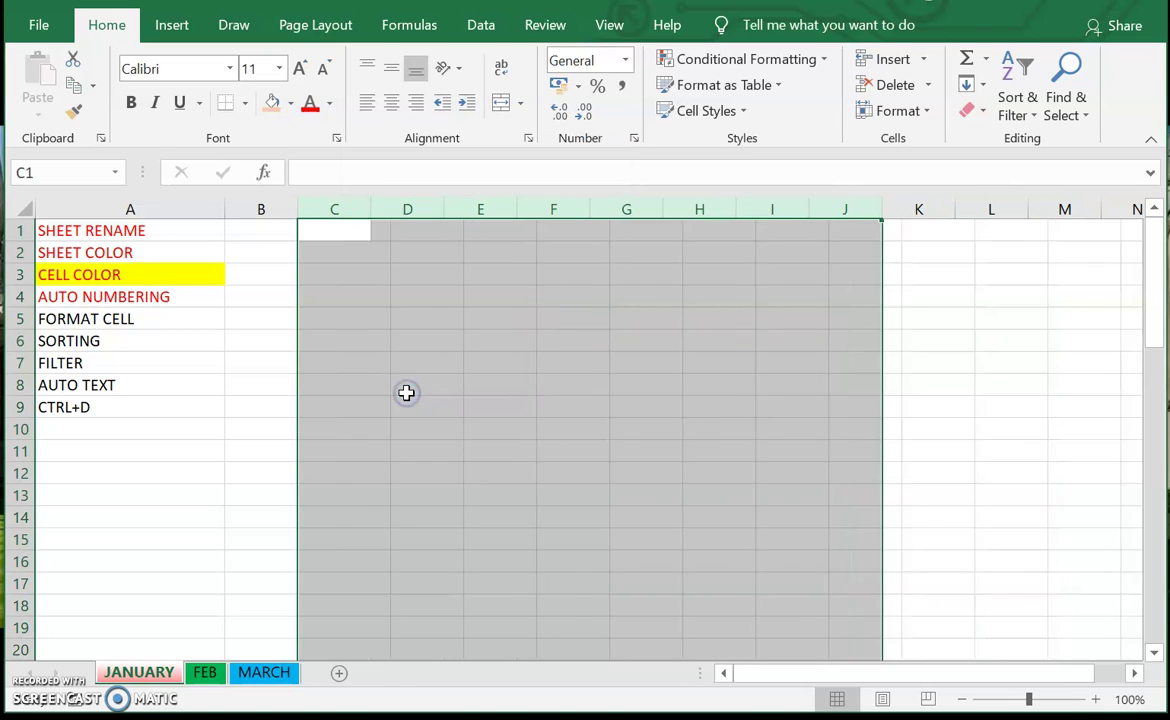
{"action": "left_click", "coordinate": [430, 443]}
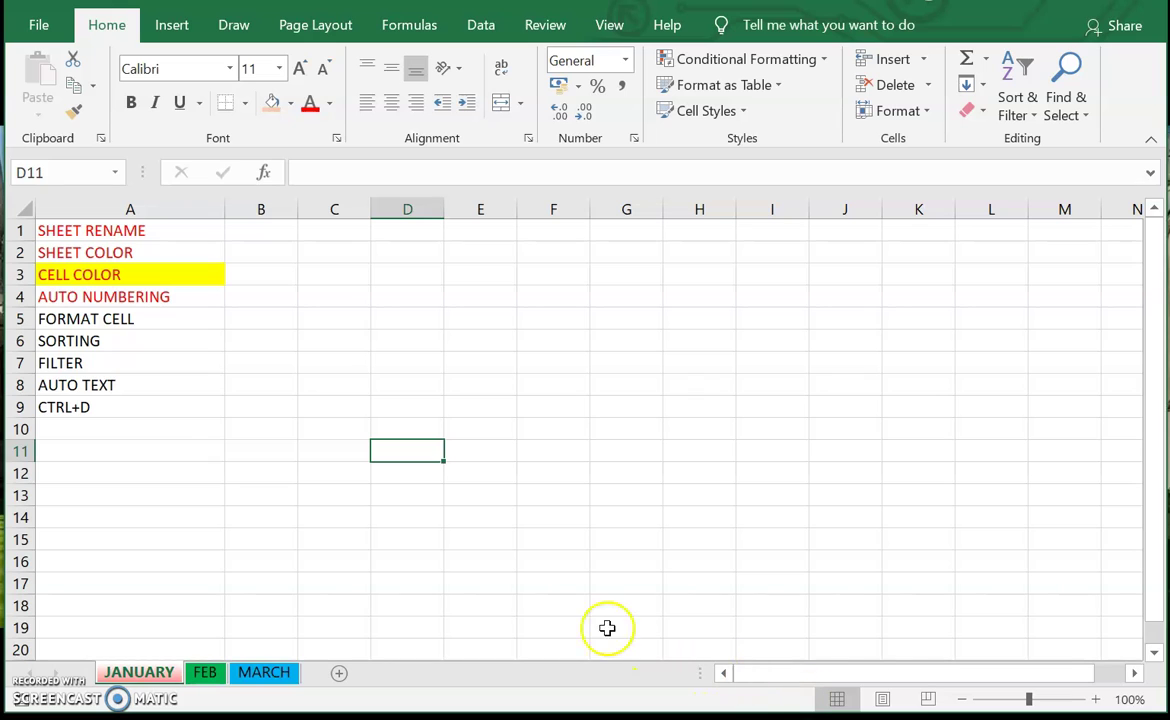
Step: Make the FORMAT CELL text in A5 red like the other topics
{"action": "left_click", "coordinate": [113, 320]}
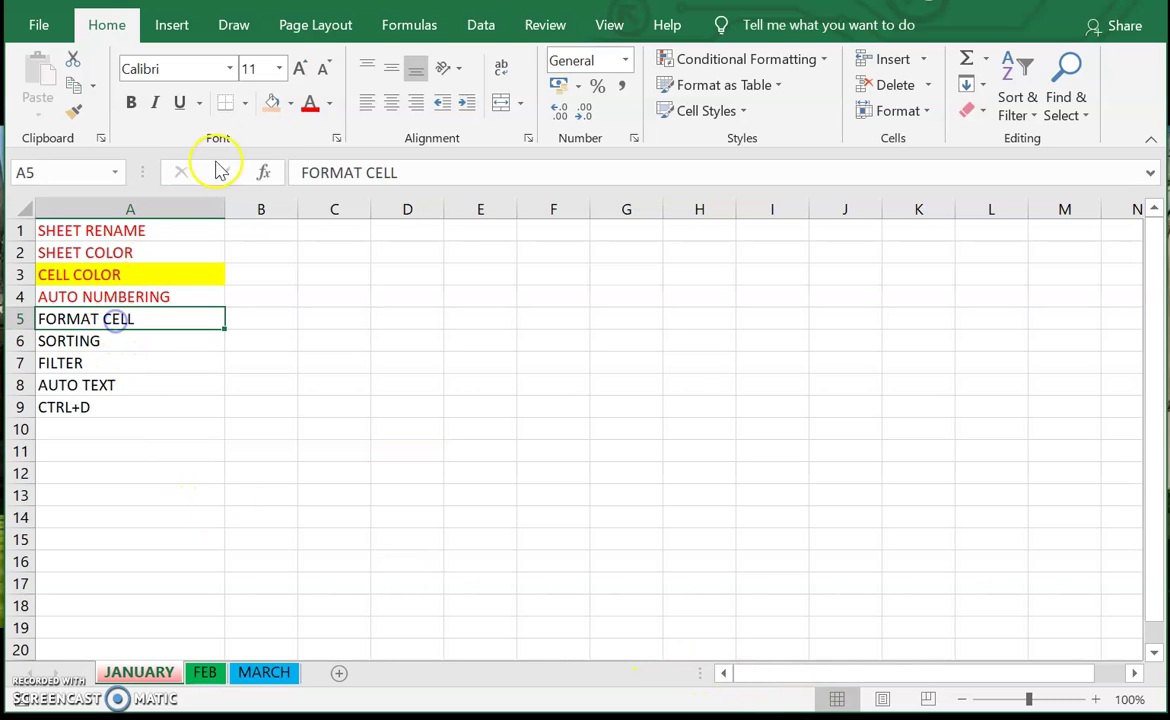
{"action": "left_click", "coordinate": [310, 102]}
{"action": "left_click_drag", "start_coordinate": [245, 405], "coordinate": [163, 386]}
{"action": "left_click", "coordinate": [163, 386]}
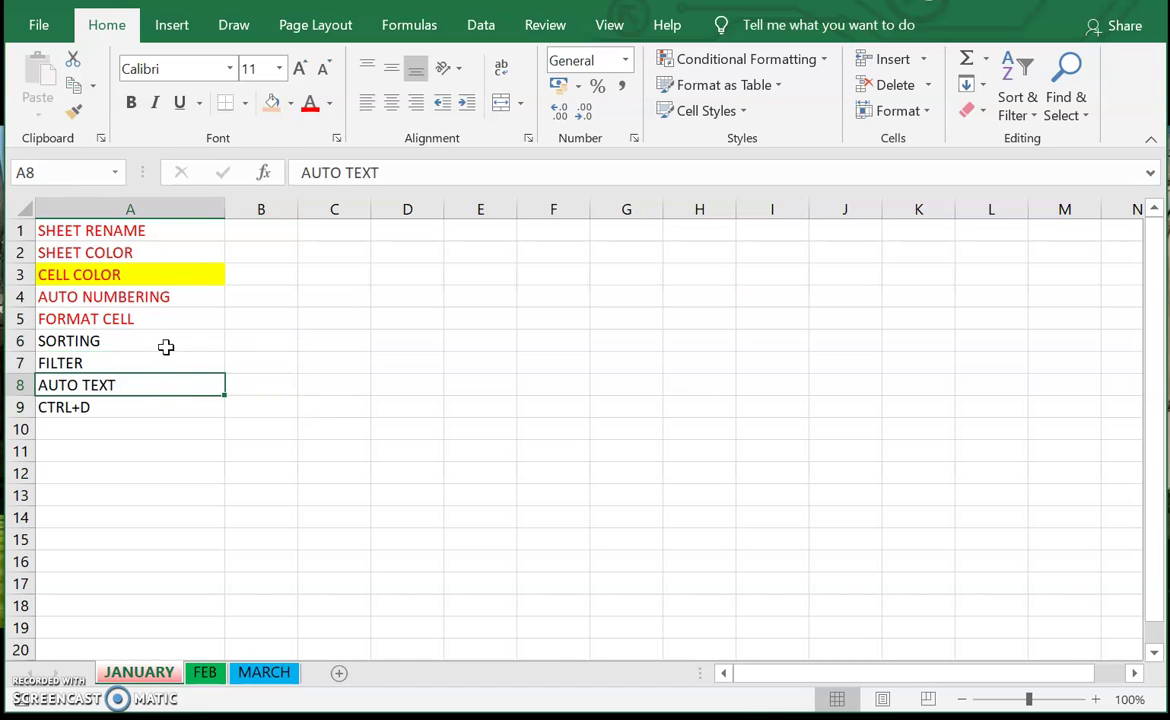
{"action": "left_click", "coordinate": [165, 346]}
Step: Enter the marks 10, 34, 66, 22, 66, 98, 12, 34, 56 into D1:D9
{"action": "left_click", "coordinate": [429, 231]}
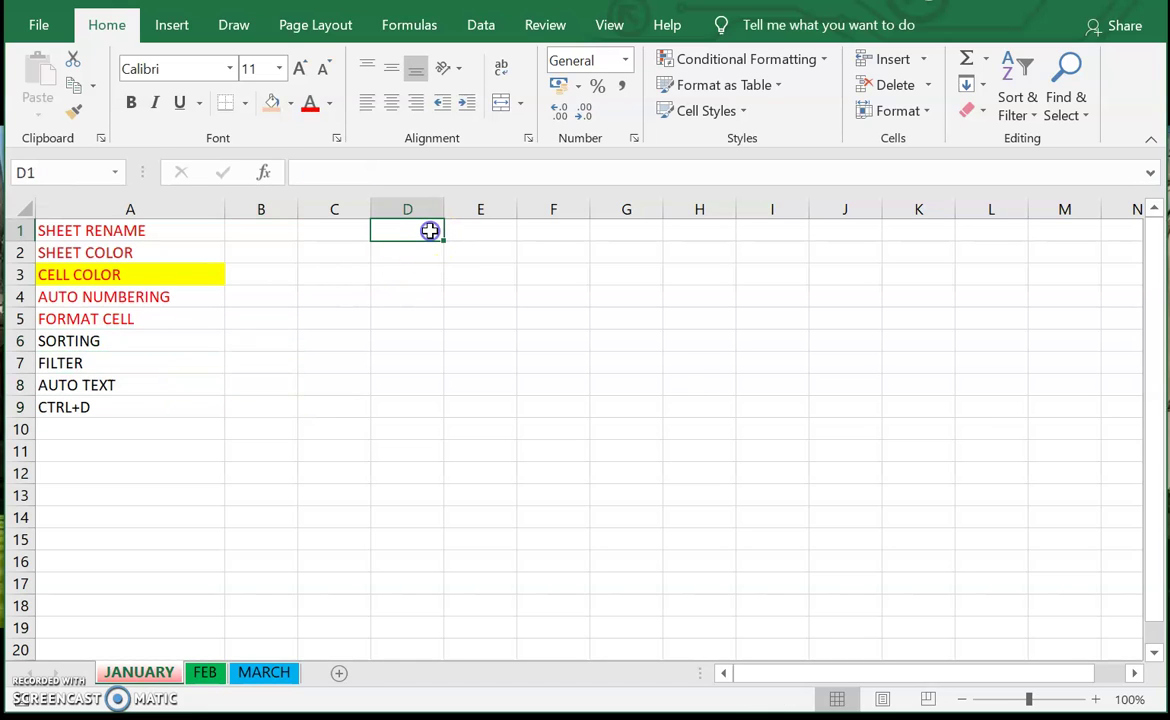
{"action": "type", "text": "10"}
{"action": "key", "text": "Return"}
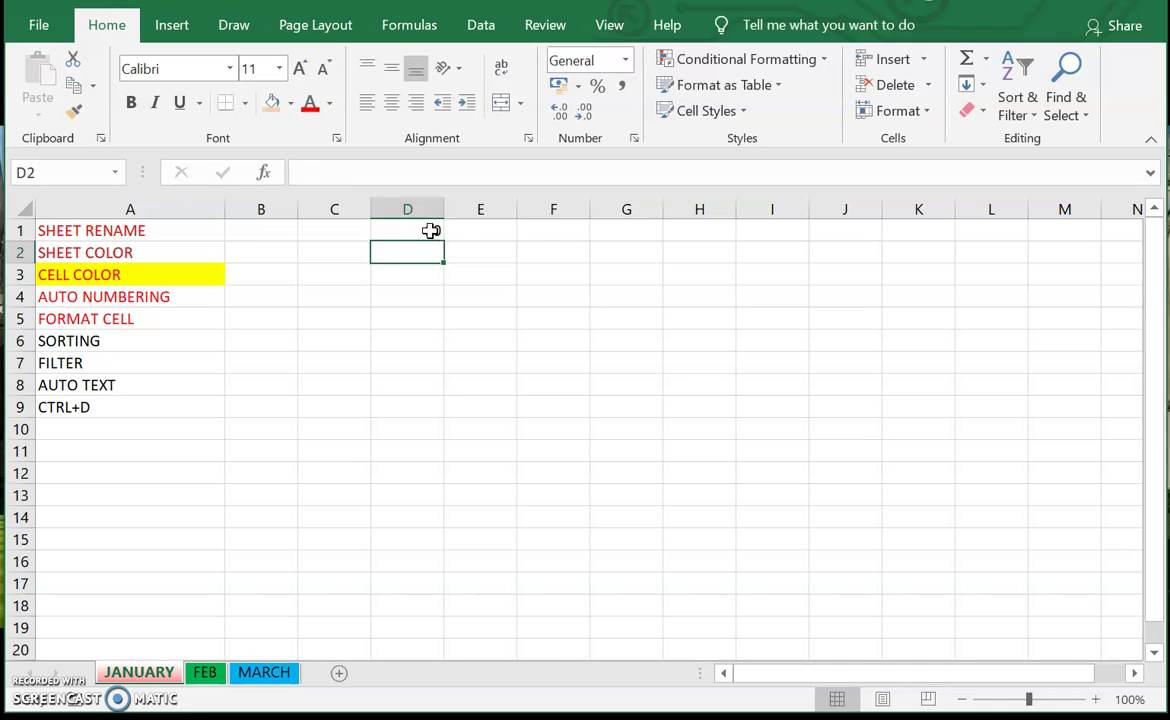
{"action": "type", "text": "34"}
{"action": "key", "text": "Return"}
{"action": "type", "text": "66"}
{"action": "key", "text": "Return"}
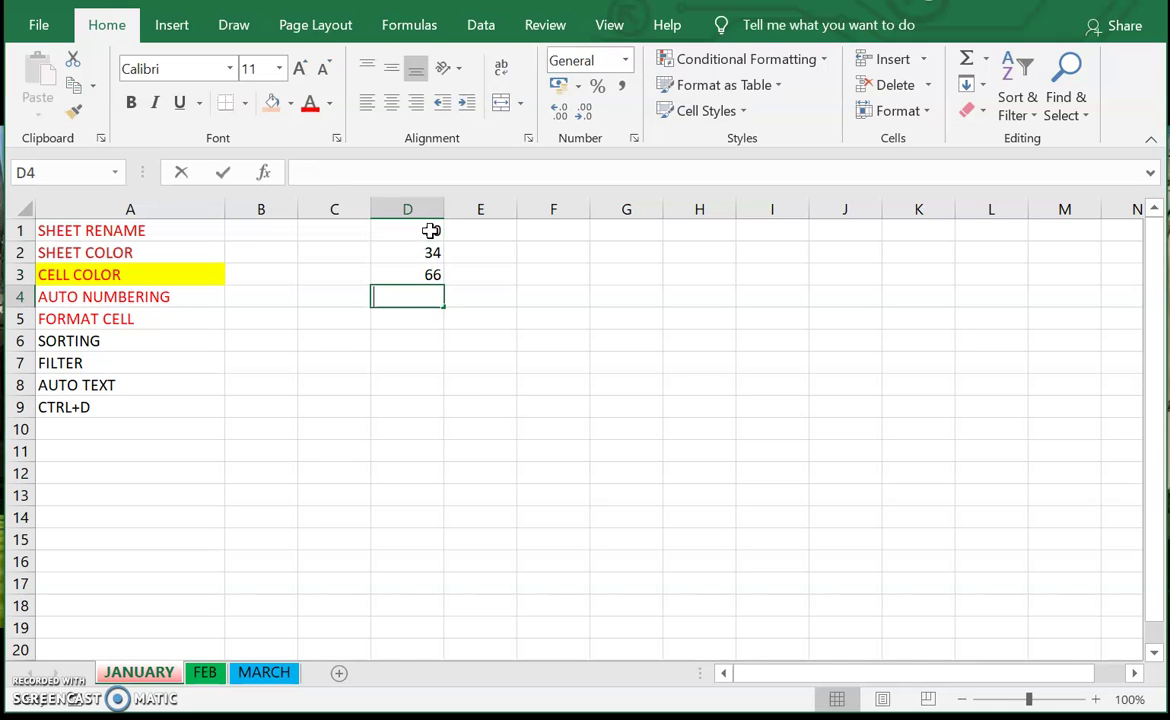
{"action": "type", "text": "22"}
{"action": "key", "text": "Return"}
{"action": "type", "text": "66"}
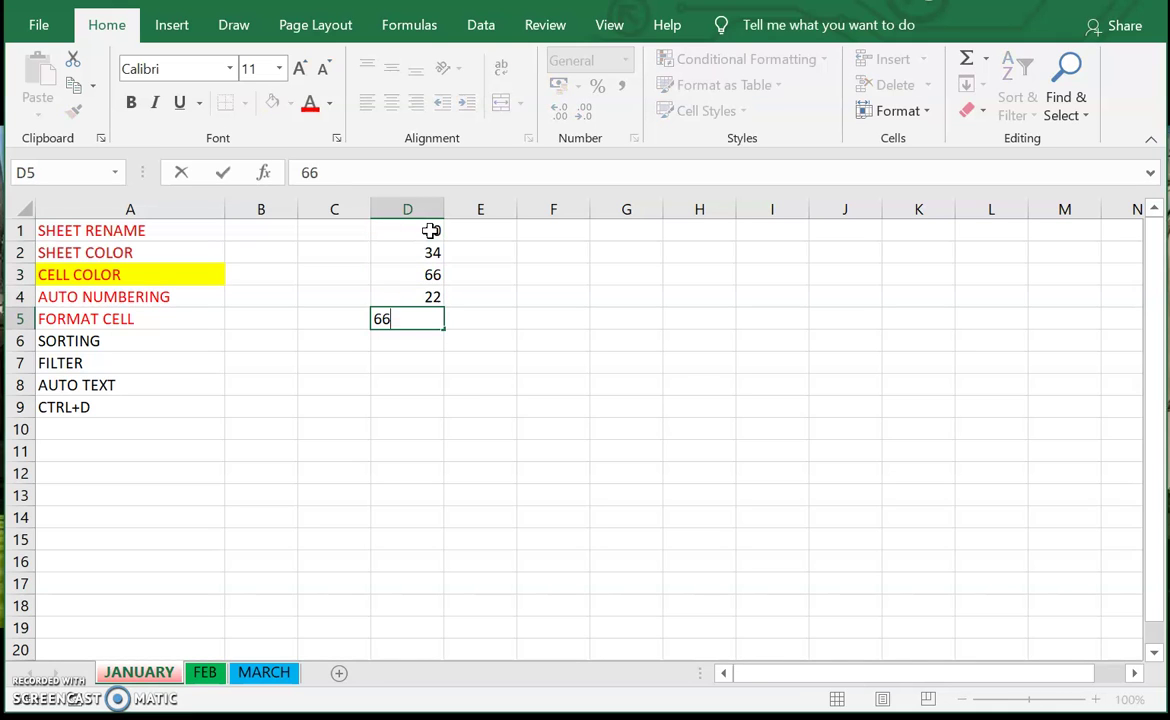
{"action": "key", "text": "Return"}
{"action": "type", "text": "98"}
{"action": "key", "text": "Return"}
{"action": "type", "text": "12"}
{"action": "key", "text": "Return"}
{"action": "type", "text": "34"}
{"action": "key", "text": "Return"}
{"action": "type", "text": "56"}
{"action": "key", "text": "Return"}
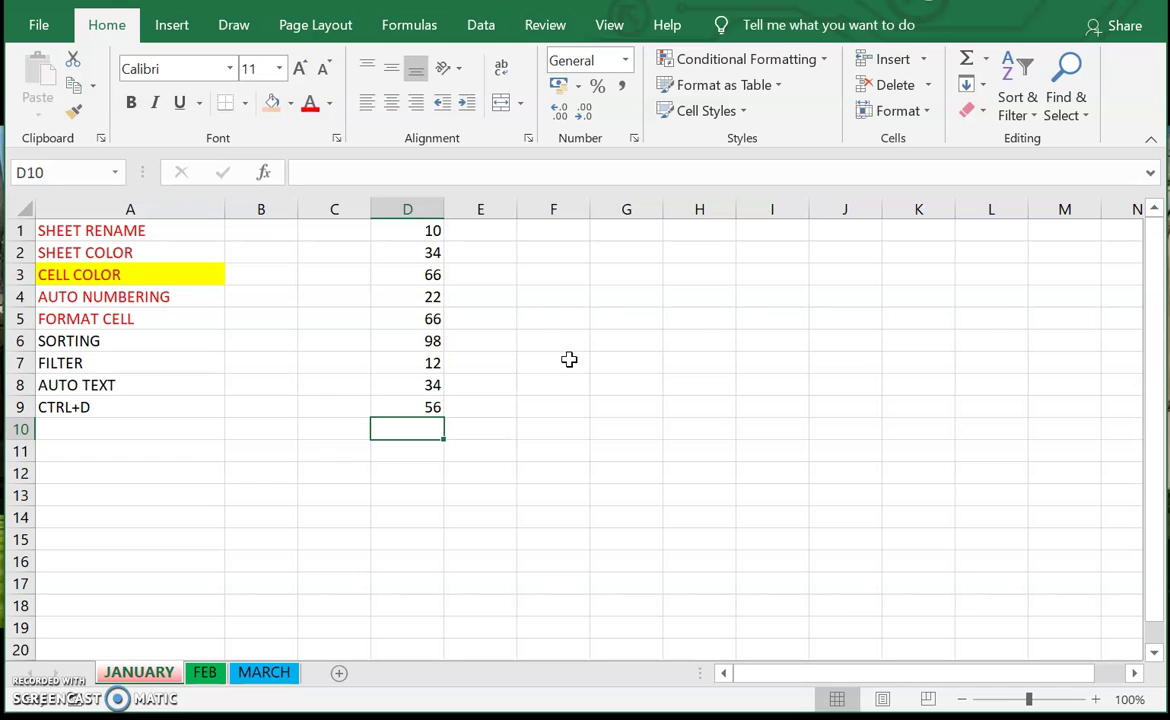
{"action": "left_click_drag", "start_coordinate": [412, 232], "coordinate": [424, 413]}
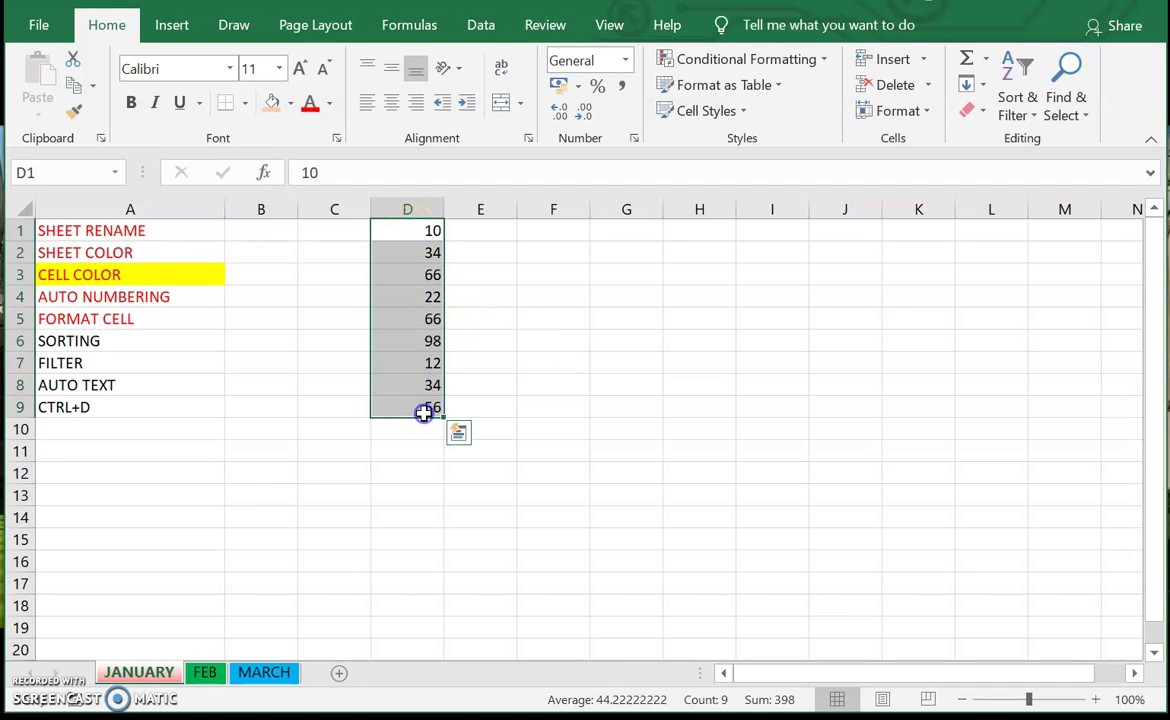
{"action": "left_click", "coordinate": [415, 206]}
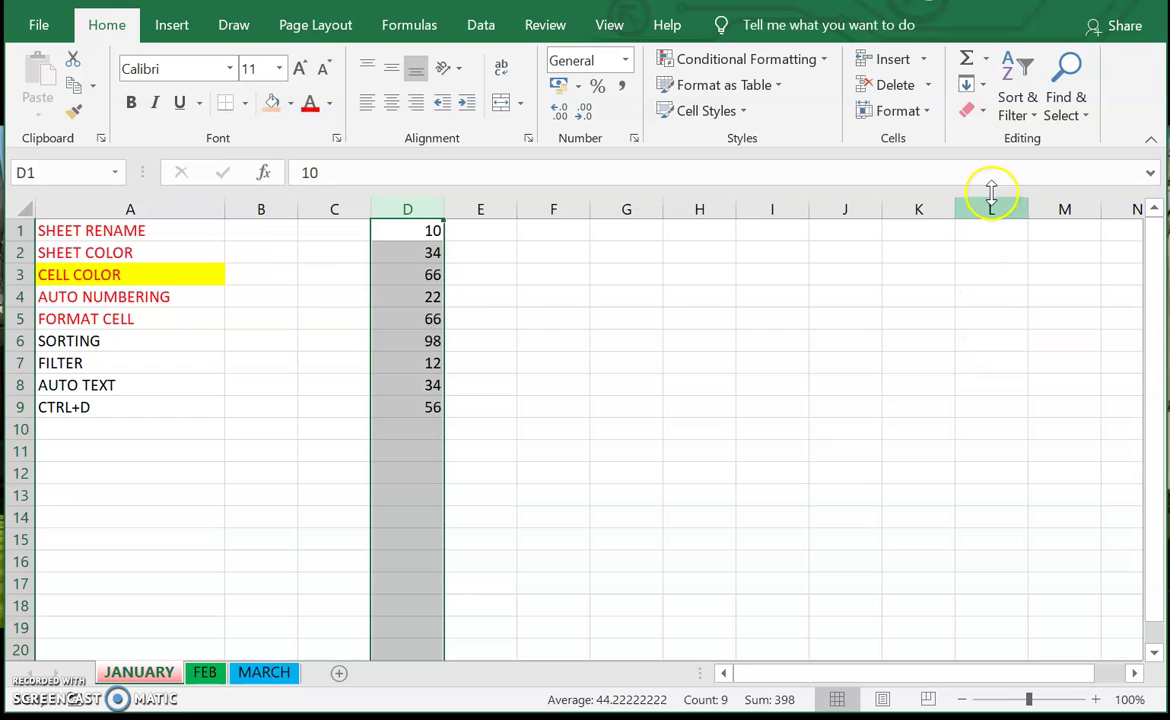
{"action": "left_click", "coordinate": [1033, 116]}
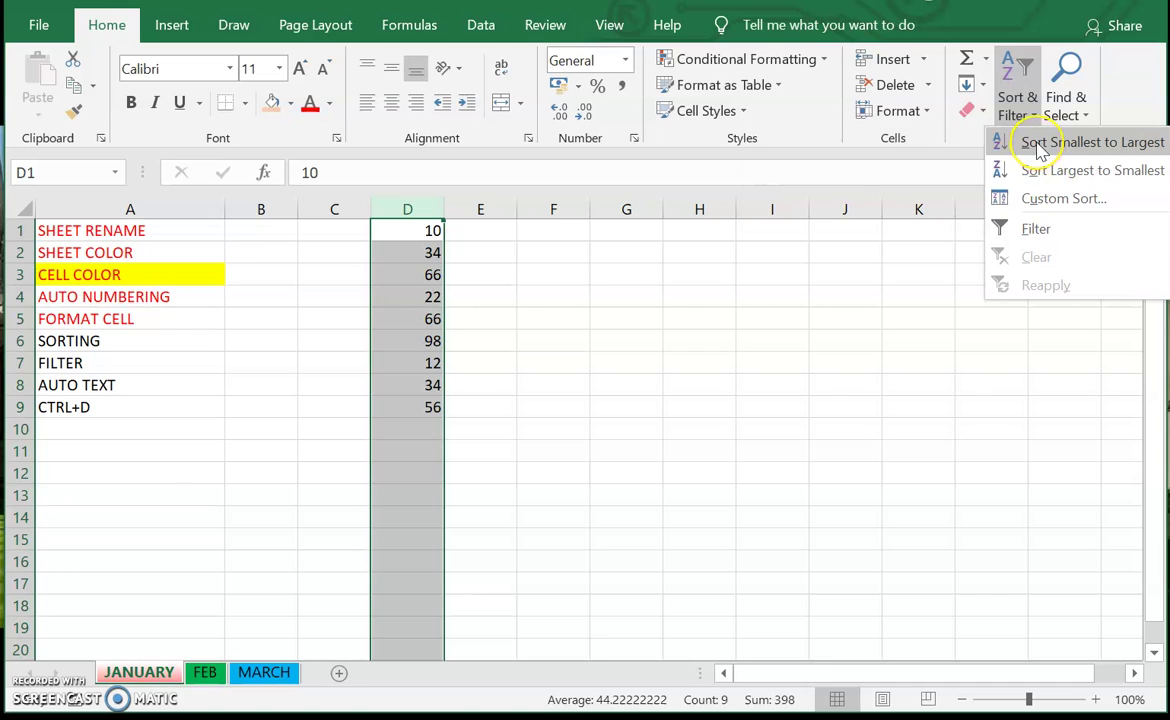
{"action": "left_click", "coordinate": [1040, 148]}
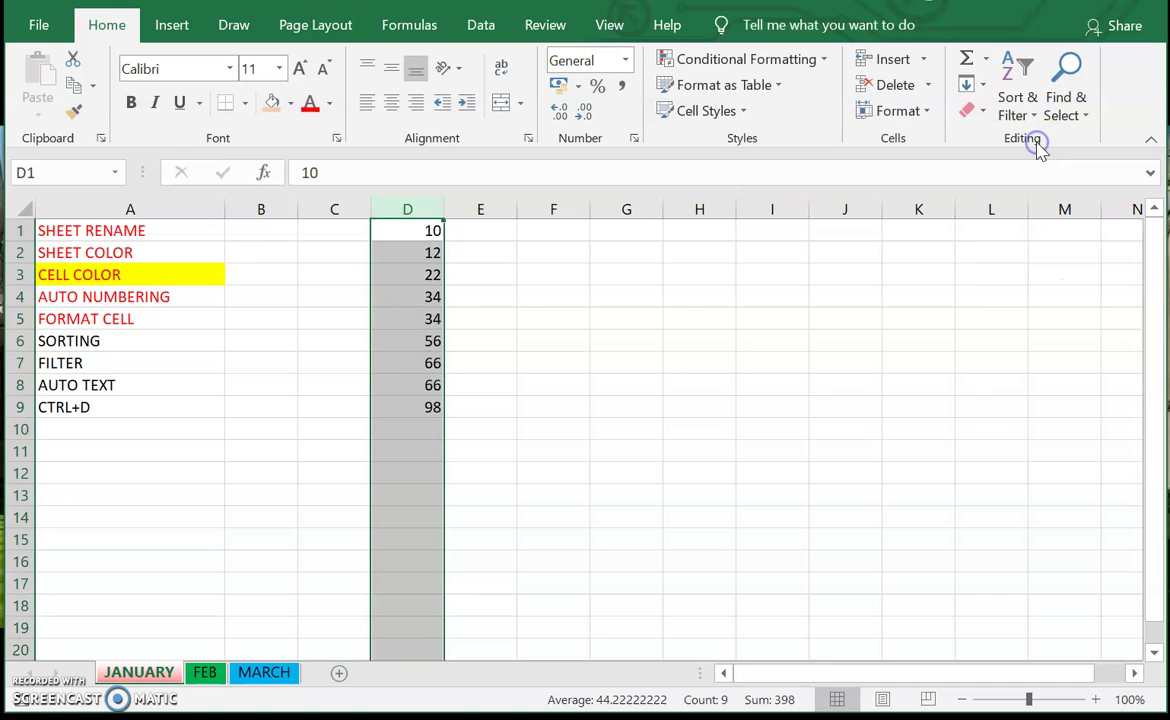
{"action": "left_click", "coordinate": [1030, 122]}
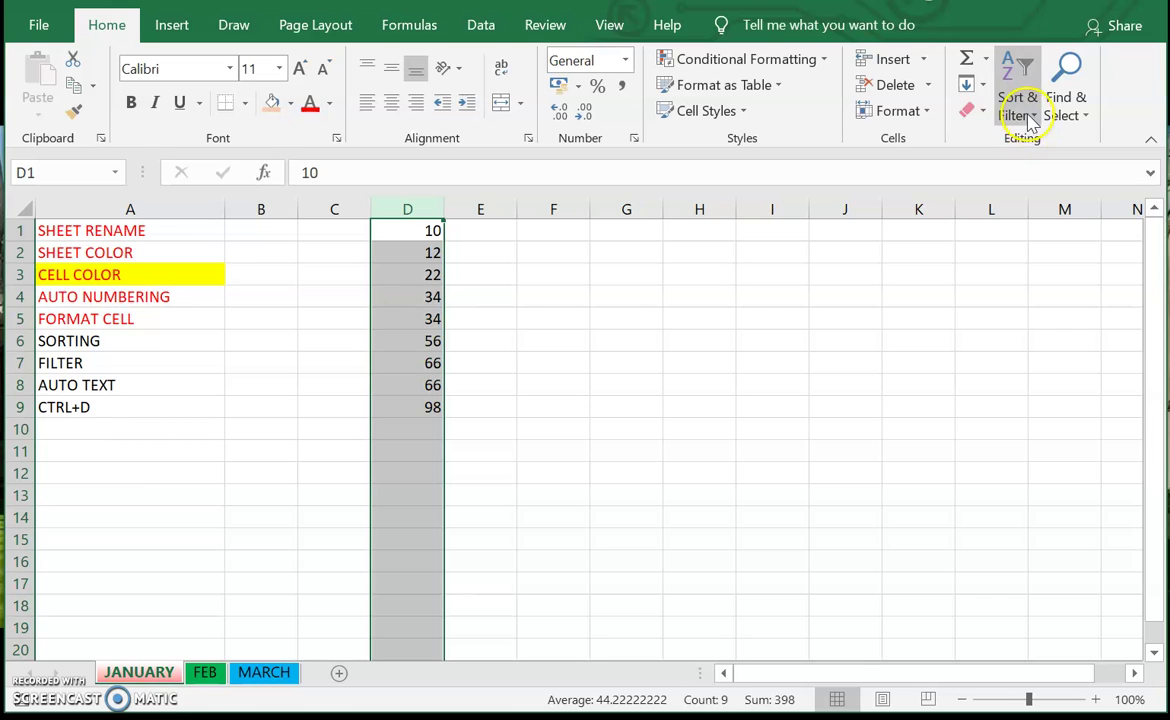
{"action": "left_click", "coordinate": [1031, 168]}
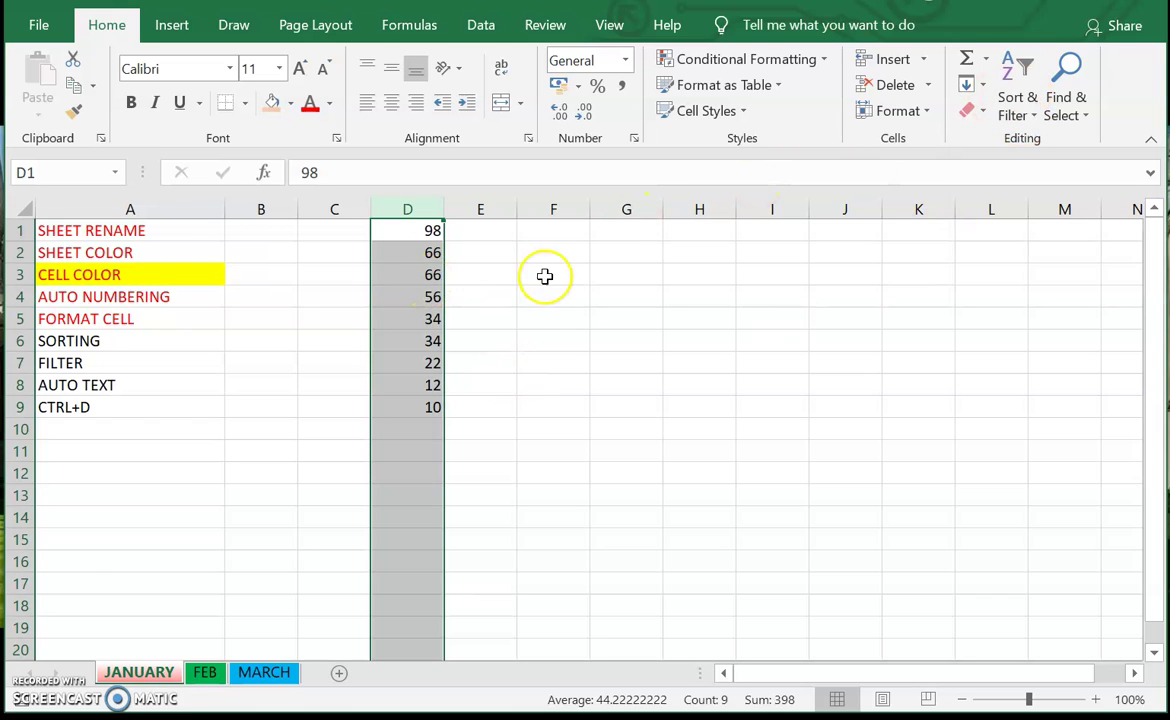
{"action": "key", "text": "ctrl+v"}
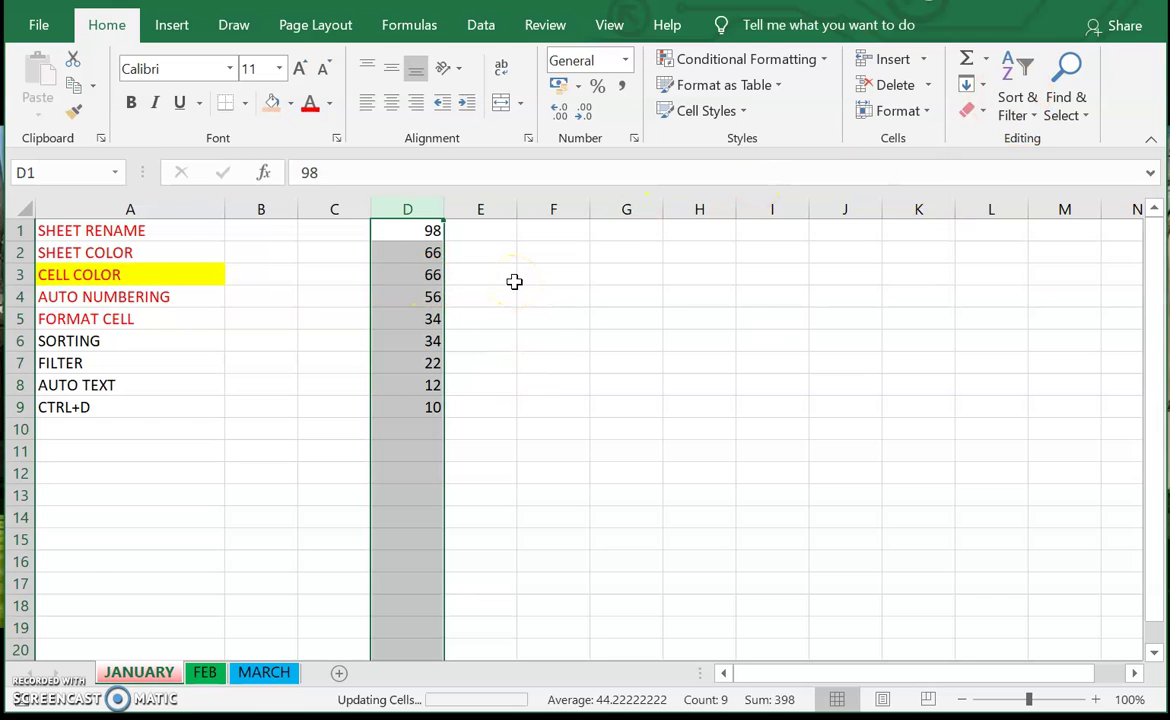
{"action": "key", "text": "ctrl+z"}
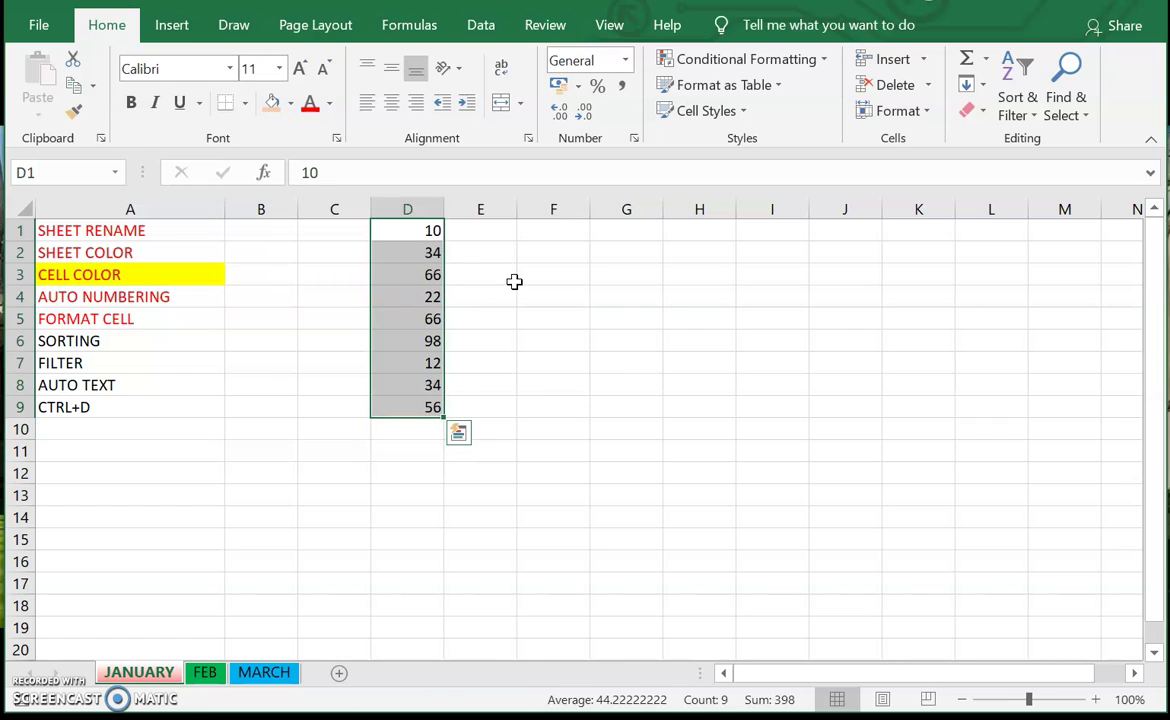
{"action": "left_click", "coordinate": [479, 233]}
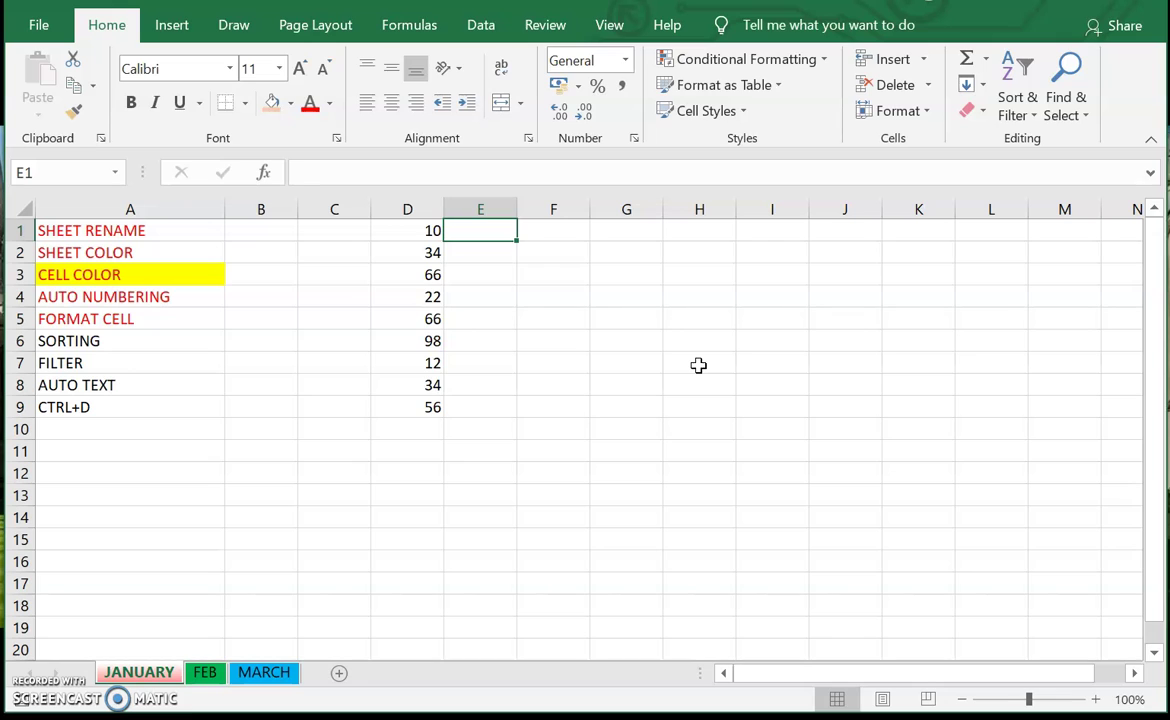
Step: Enter the letters A through I down E1:E9
{"action": "type", "text": "A"}
{"action": "key", "text": "Return"}
{"action": "type", "text": "B"}
{"action": "key", "text": "Return"}
{"action": "type", "text": "C"}
{"action": "key", "text": "Return"}
{"action": "type", "text": "D"}
{"action": "key", "text": "Return"}
{"action": "type", "text": "E"}
{"action": "key", "text": "Return"}
{"action": "type", "text": "F"}
{"action": "key", "text": "Return"}
{"action": "type", "text": "G"}
{"action": "key", "text": "Return"}
{"action": "type", "text": "H"}
{"action": "key", "text": "Return"}
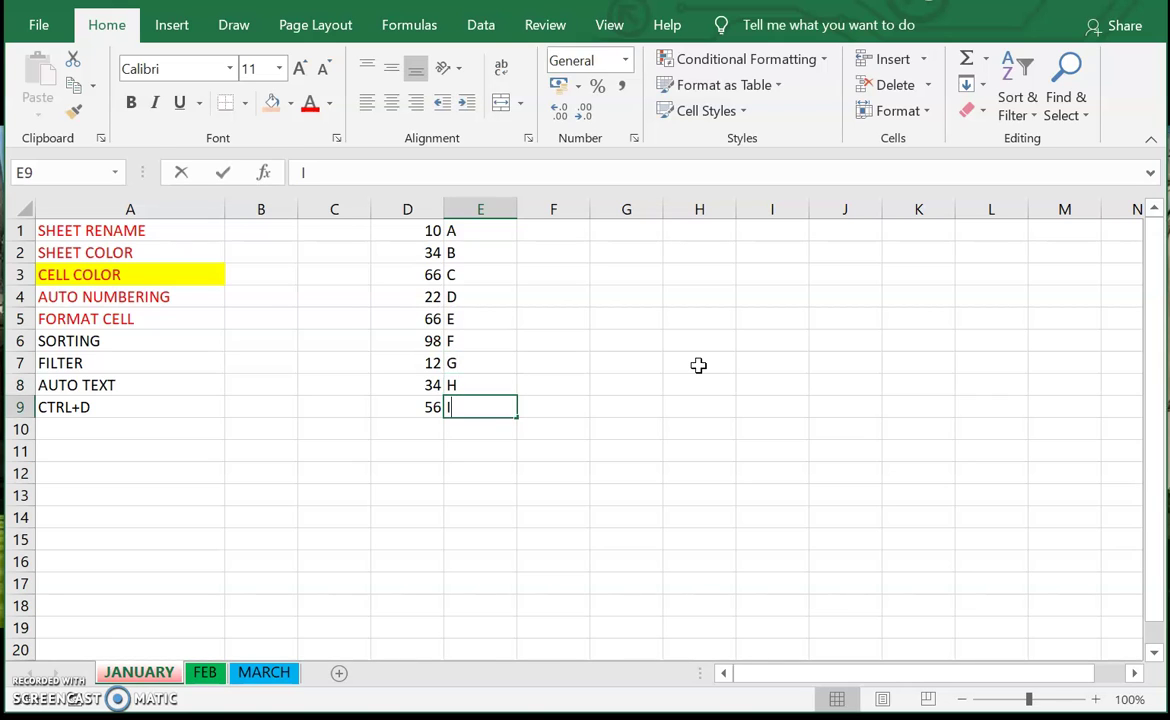
{"action": "key", "text": "Return"}
Step: Select the marks in column D starting from D1
{"action": "key", "text": "Up"}
{"action": "key", "text": "Up"}
{"action": "key", "text": "Up"}
{"action": "key", "text": "Up"}
{"action": "key", "text": "Up"}
{"action": "key", "text": "Up"}
{"action": "key", "text": "Up"}
{"action": "key", "text": "Up"}
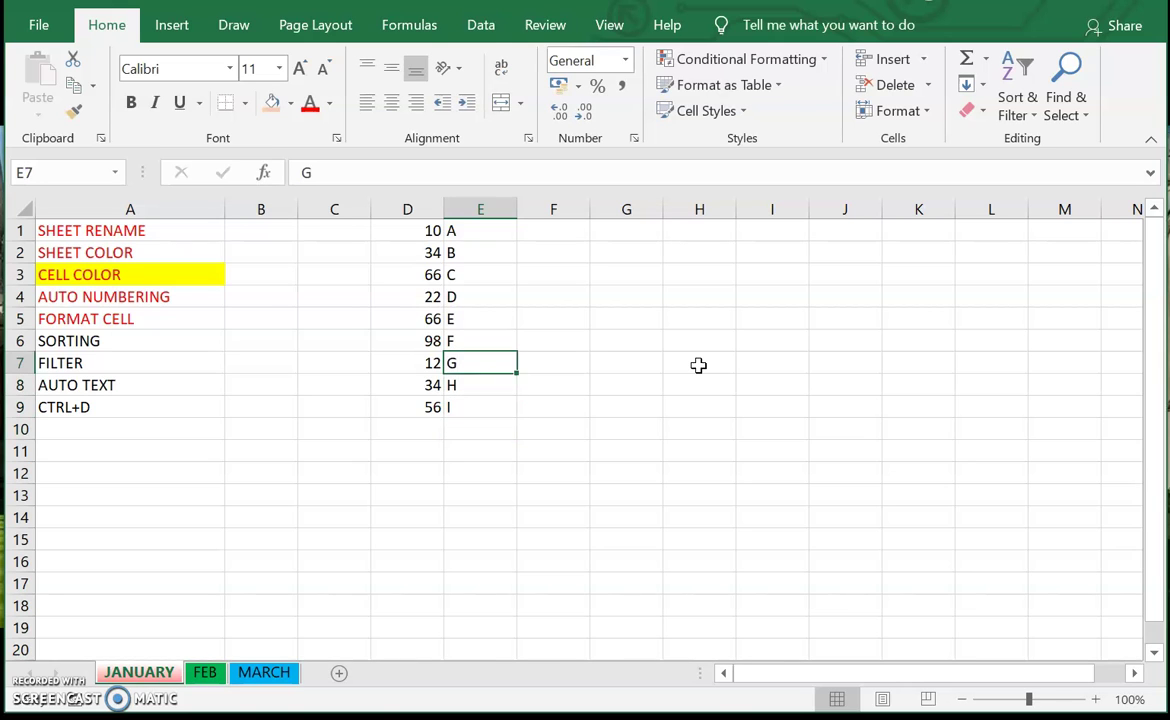
{"action": "key", "text": "Left"}
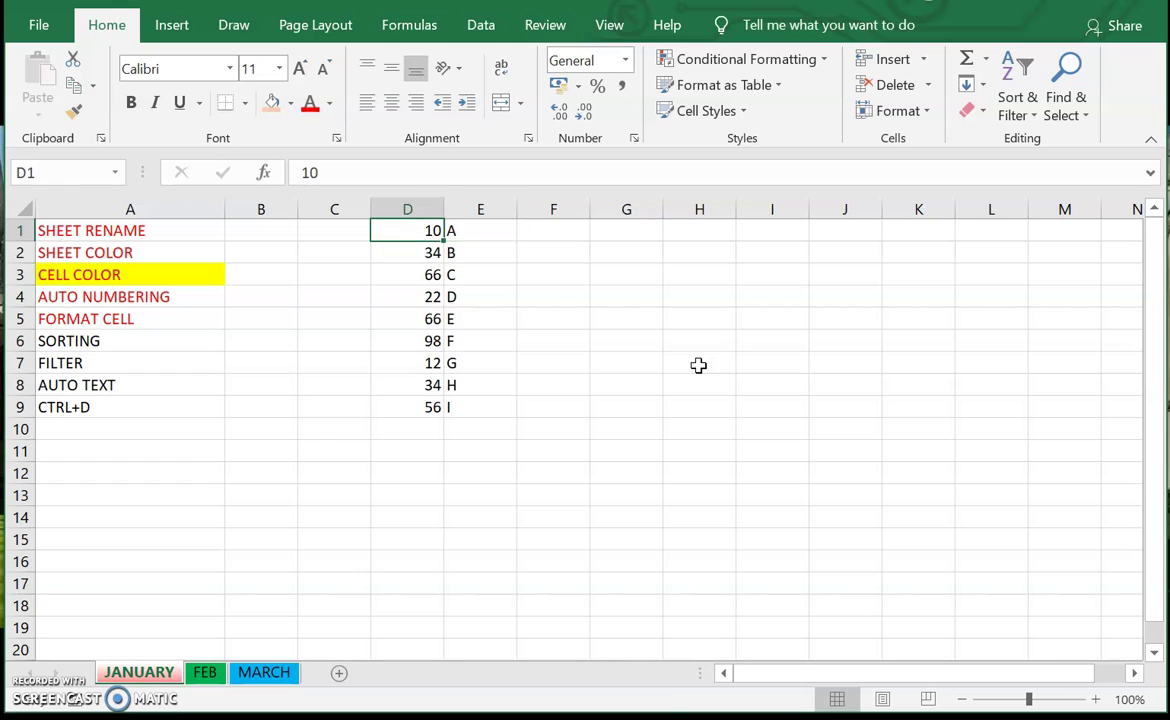
{"action": "key", "text": "shift+Down"}
{"action": "key", "text": "shift+Down"}
{"action": "key", "text": "shift+Down"}
{"action": "key", "text": "shift+Down"}
{"action": "key", "text": "shift+Down"}
{"action": "key", "text": "shift+Down"}
{"action": "key", "text": "shift+Down"}
{"action": "key", "text": "shift+Down"}
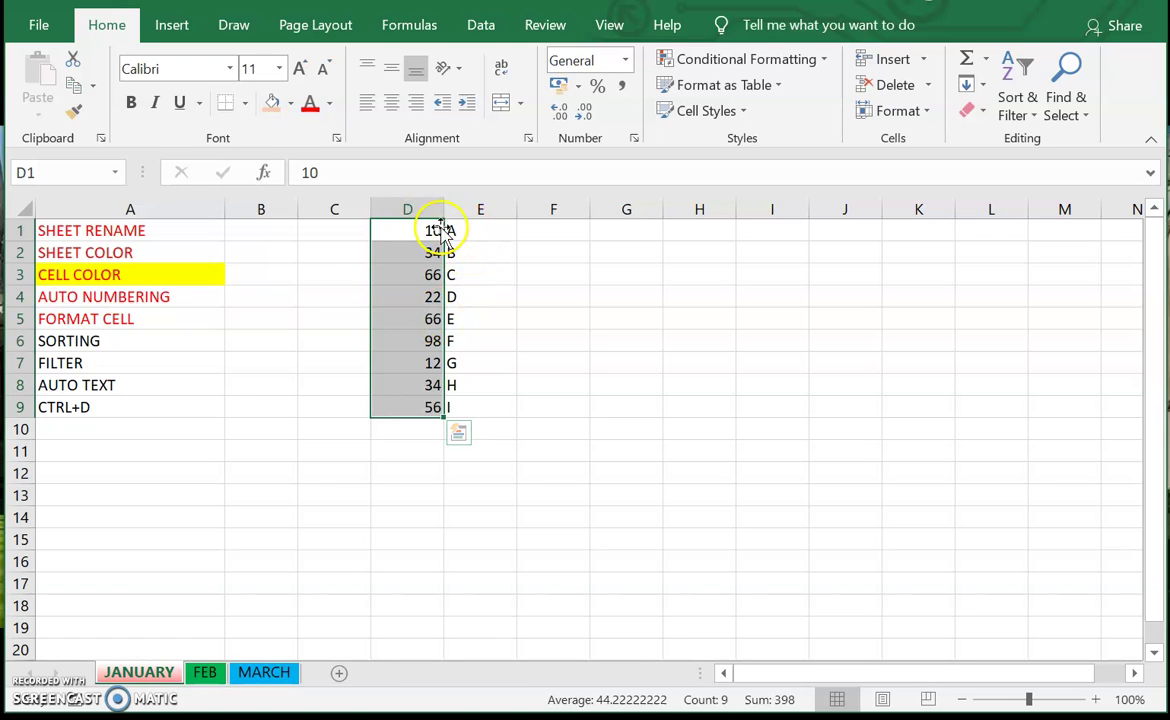
Step: Sort column D smallest to largest, expanding the selection so letters stay with their numbers
{"action": "key", "text": "shift+Right"}
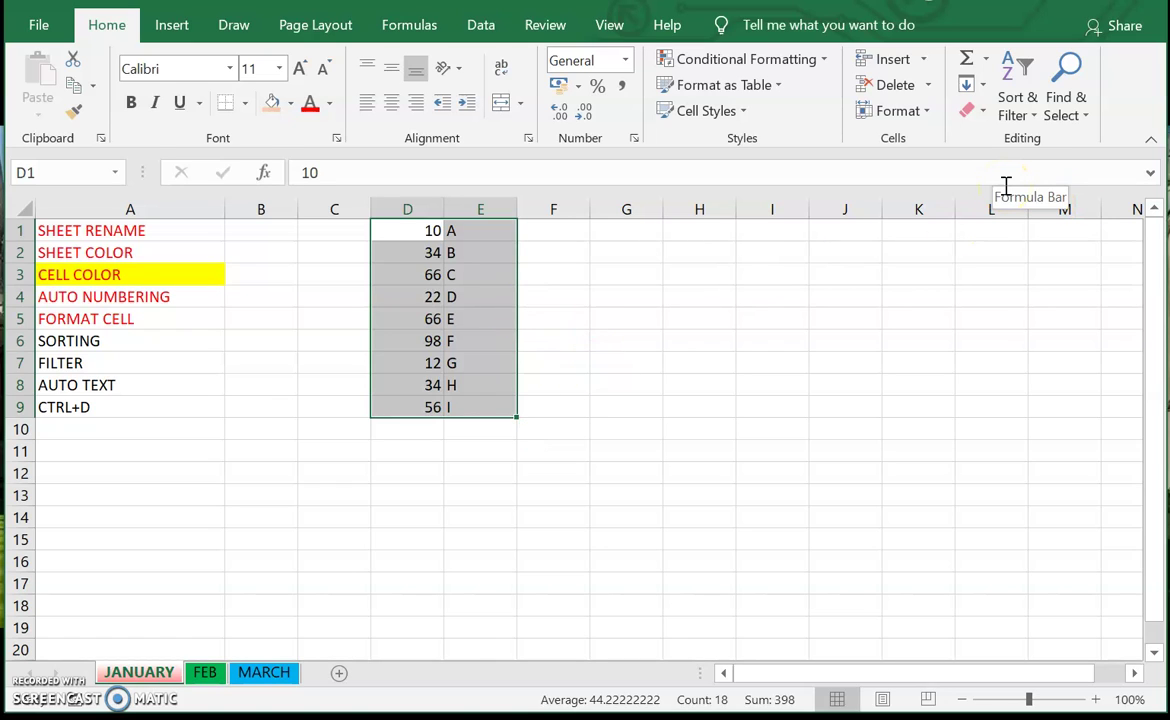
{"action": "left_click", "coordinate": [396, 209]}
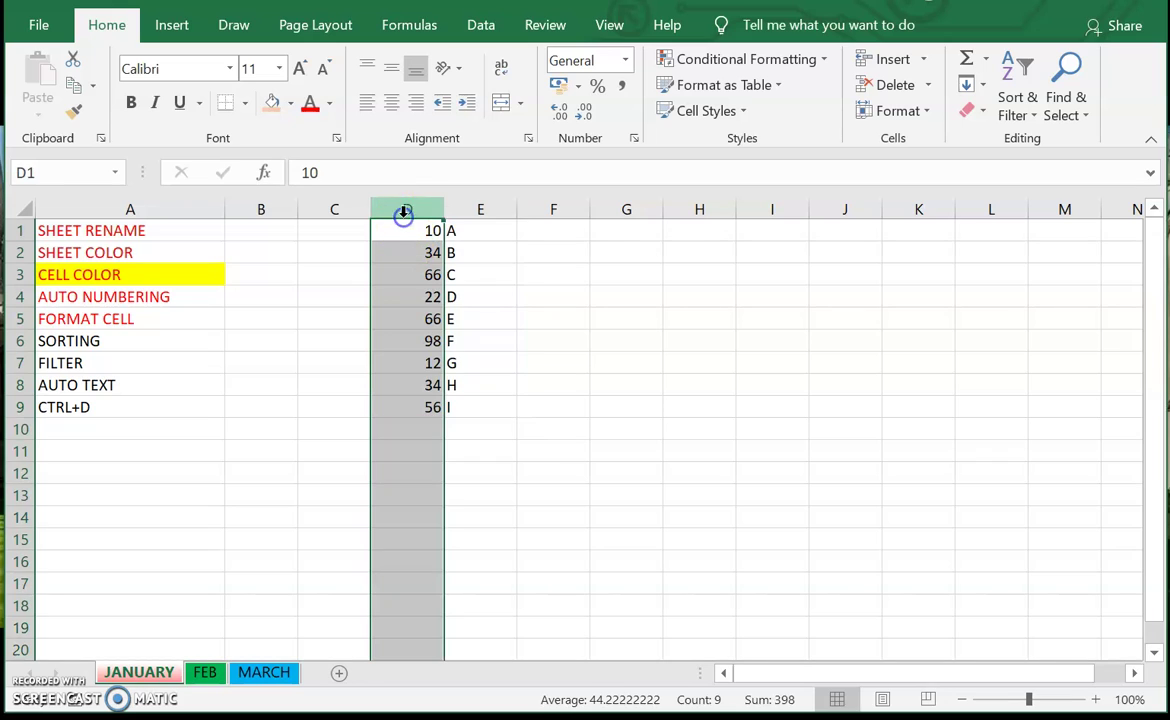
{"action": "left_click", "coordinate": [1030, 118]}
{"action": "left_click", "coordinate": [1039, 145]}
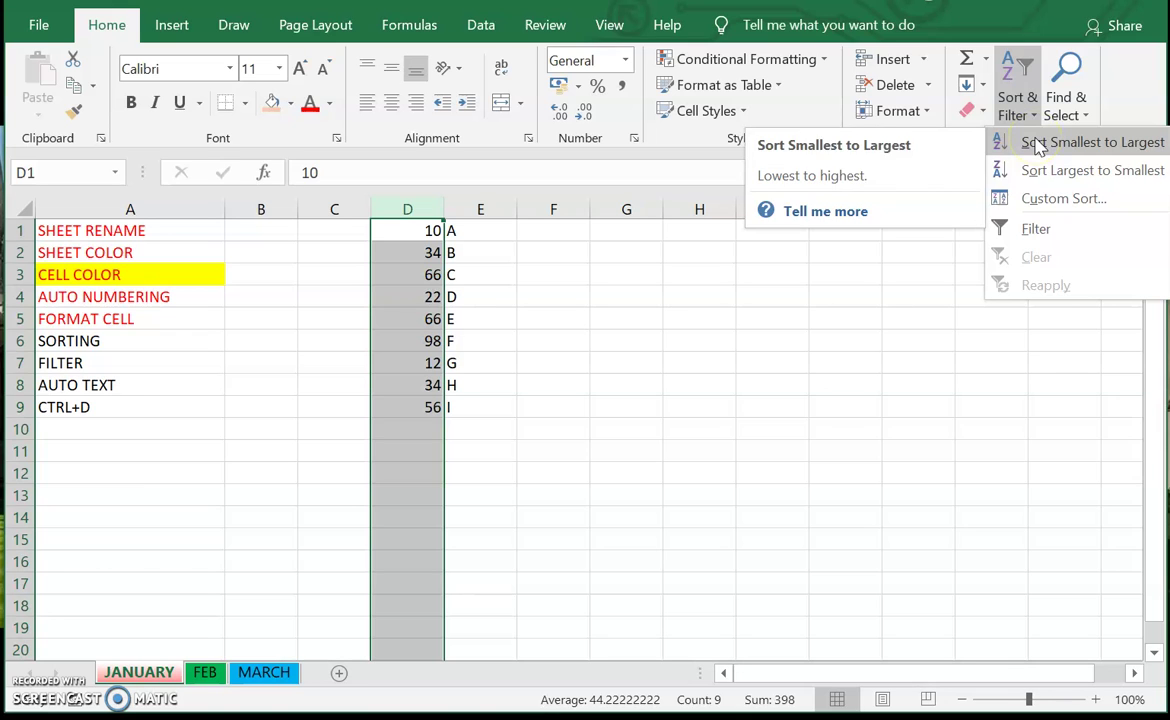
{"action": "left_click", "coordinate": [1039, 145]}
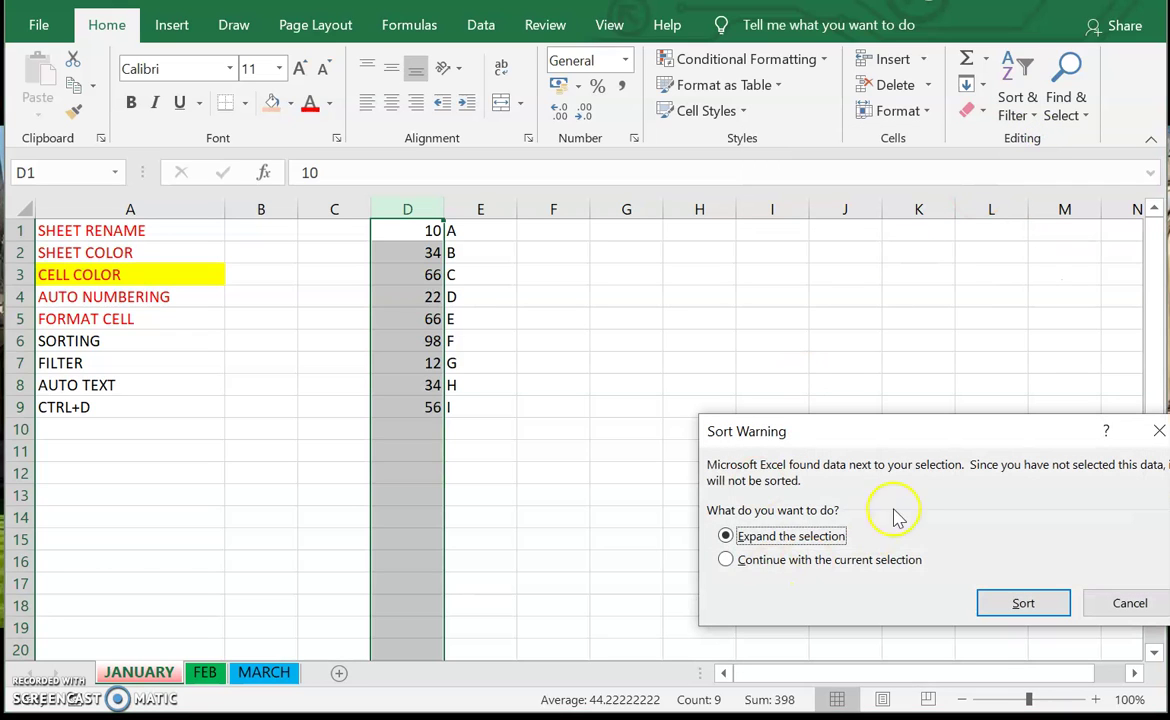
{"action": "left_click_drag", "start_coordinate": [887, 441], "coordinate": [798, 279]}
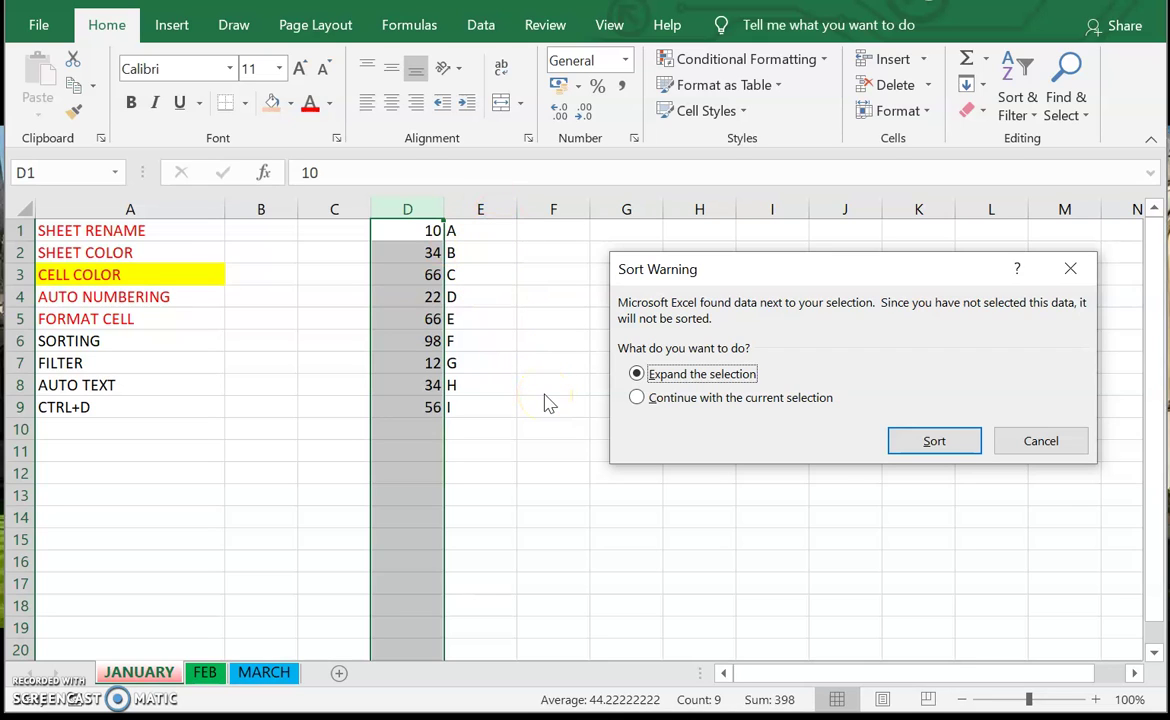
{"action": "left_click", "coordinate": [933, 444]}
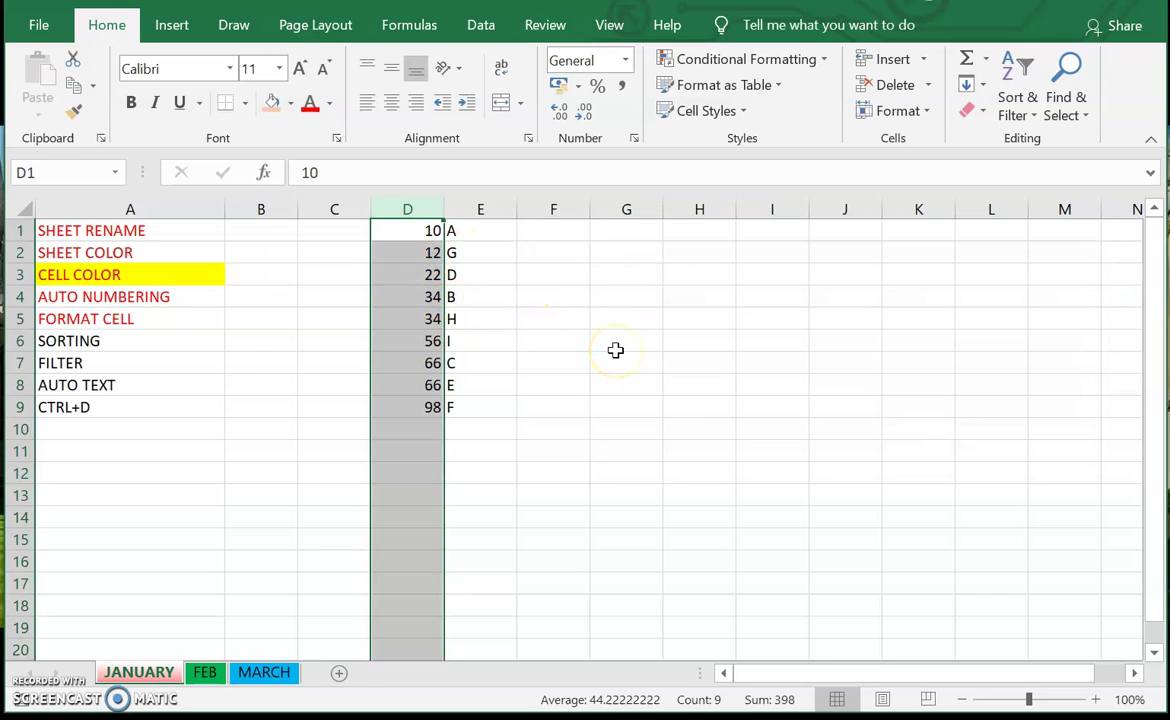
Step: Check the sorted D1:E9 pairs, running from 10 A to 98 F
{"action": "left_click", "coordinate": [615, 350]}
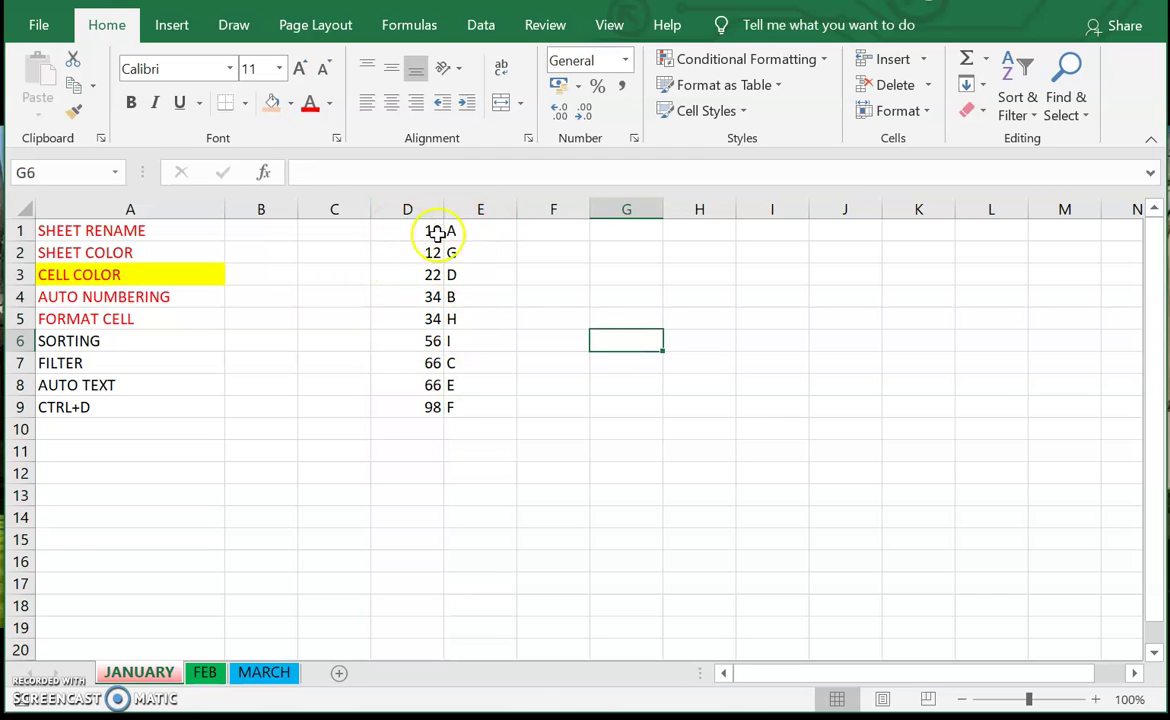
{"action": "left_click", "coordinate": [523, 428]}
{"action": "left_click_drag", "start_coordinate": [458, 232], "coordinate": [462, 248]}
{"action": "left_click", "coordinate": [462, 248]}
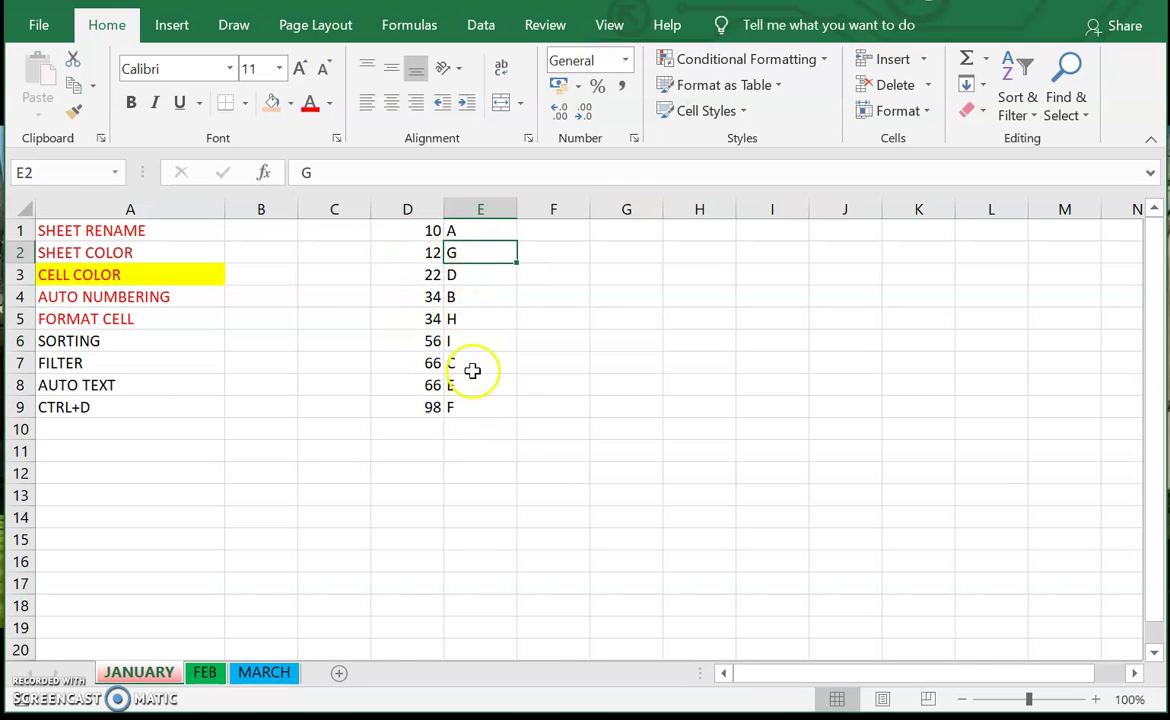
{"action": "left_click", "coordinate": [523, 494]}
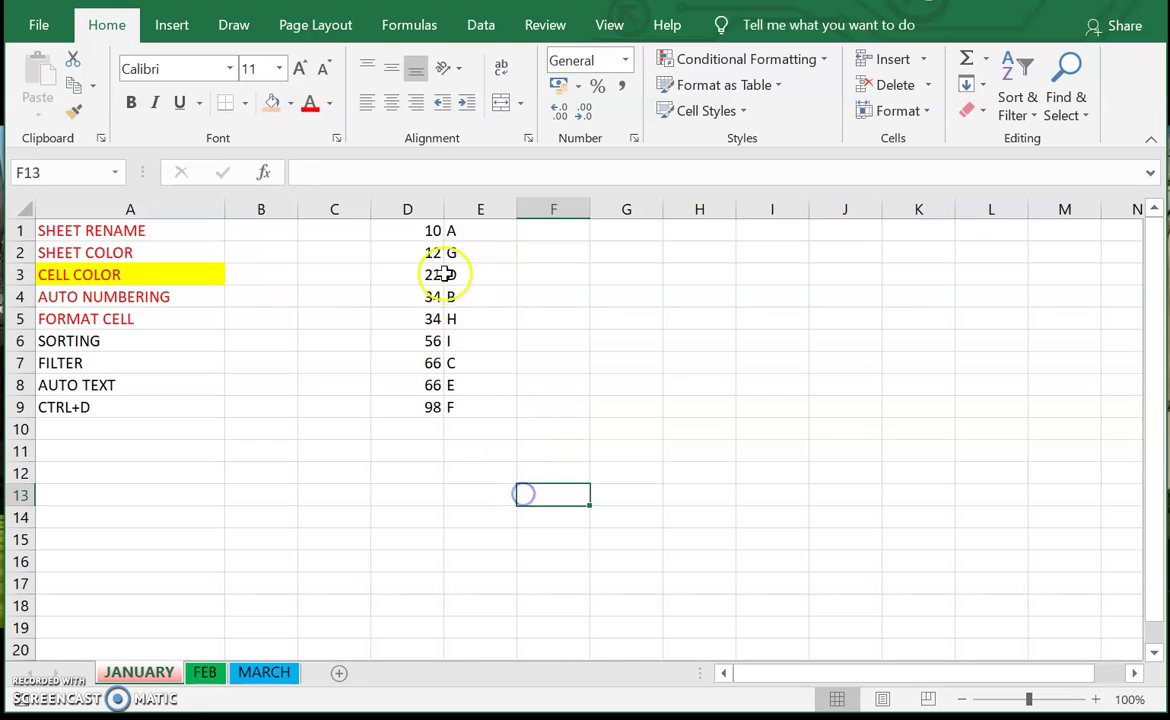
{"action": "left_click", "coordinate": [433, 229]}
{"action": "key", "text": "shift+Right"}
{"action": "key", "text": "shift+Down"}
{"action": "key", "text": "shift+Down"}
{"action": "key", "text": "shift+Down"}
{"action": "key", "text": "shift+Down"}
{"action": "key", "text": "shift+Down"}
{"action": "key", "text": "shift+Down"}
{"action": "key", "text": "shift+Down"}
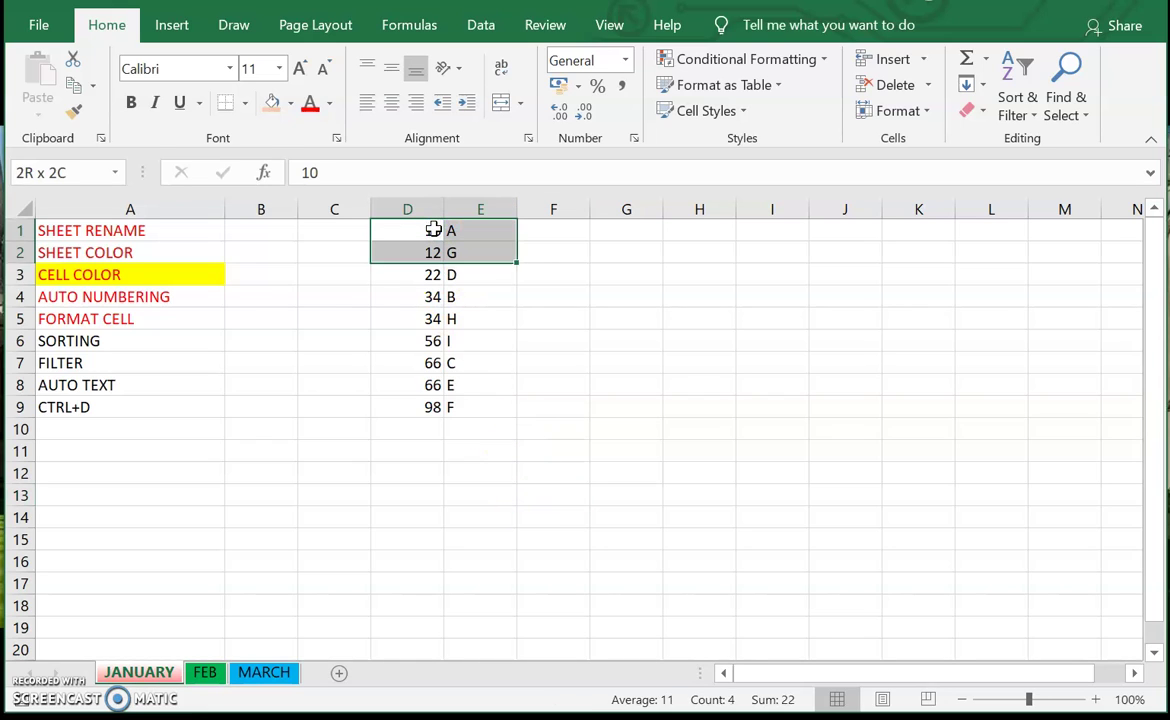
{"action": "key", "text": "shift+Down"}
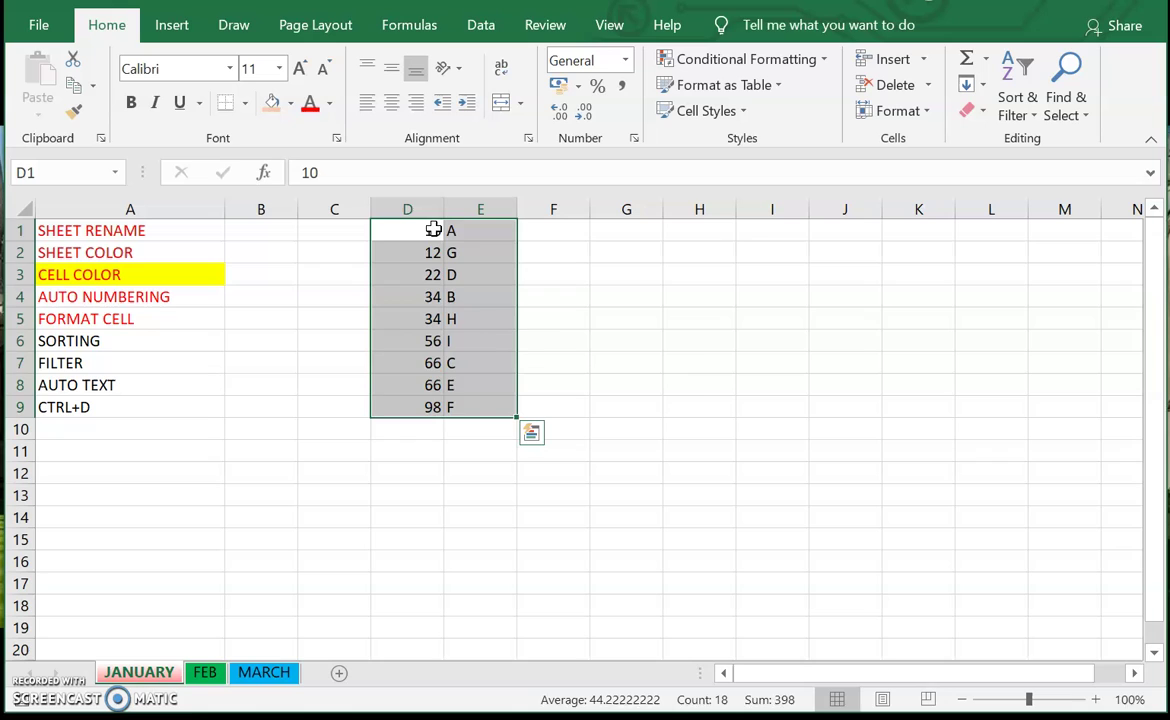
{"action": "left_click", "coordinate": [687, 373]}
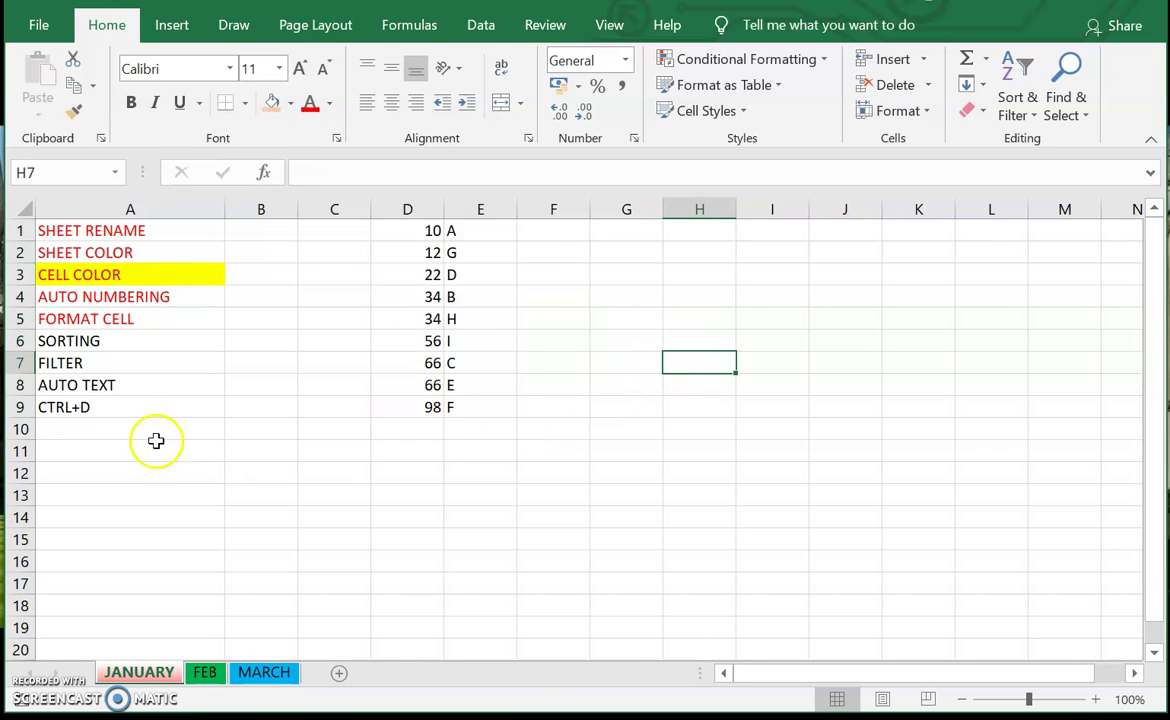
Step: Sort D1:E9 A to Z by the column E letters, expanding the selection so the marks follow
{"action": "left_click", "coordinate": [171, 344]}
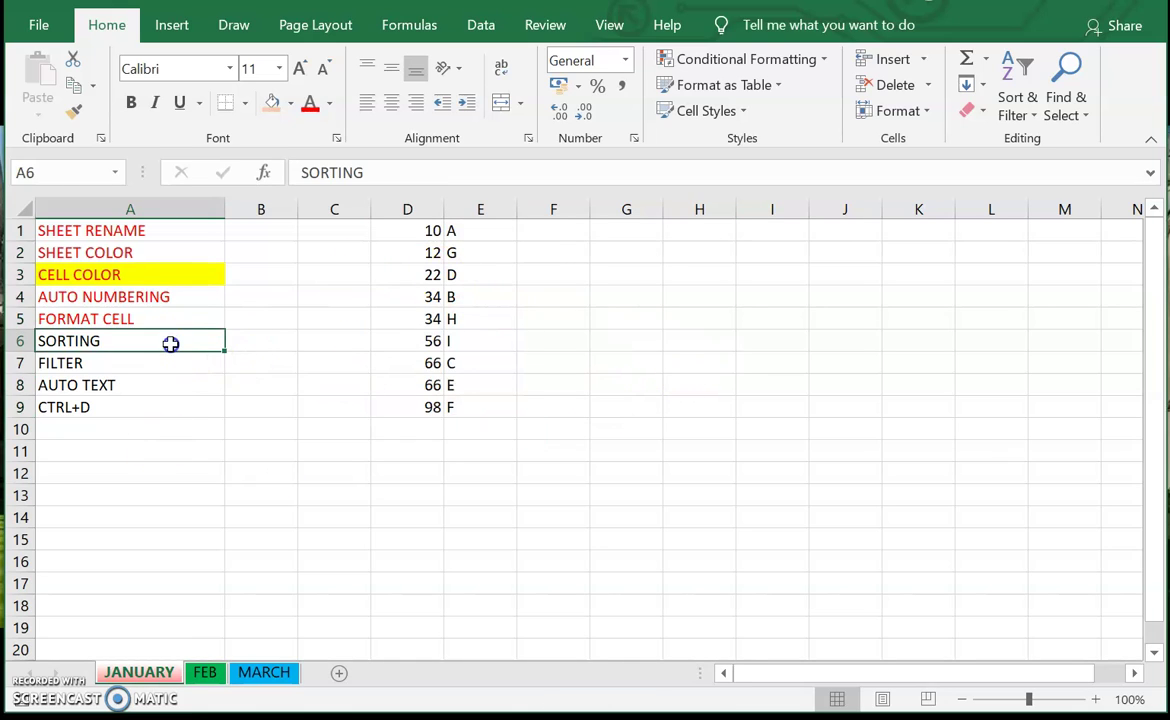
{"action": "left_click", "coordinate": [472, 211]}
{"action": "left_click", "coordinate": [1020, 112]}
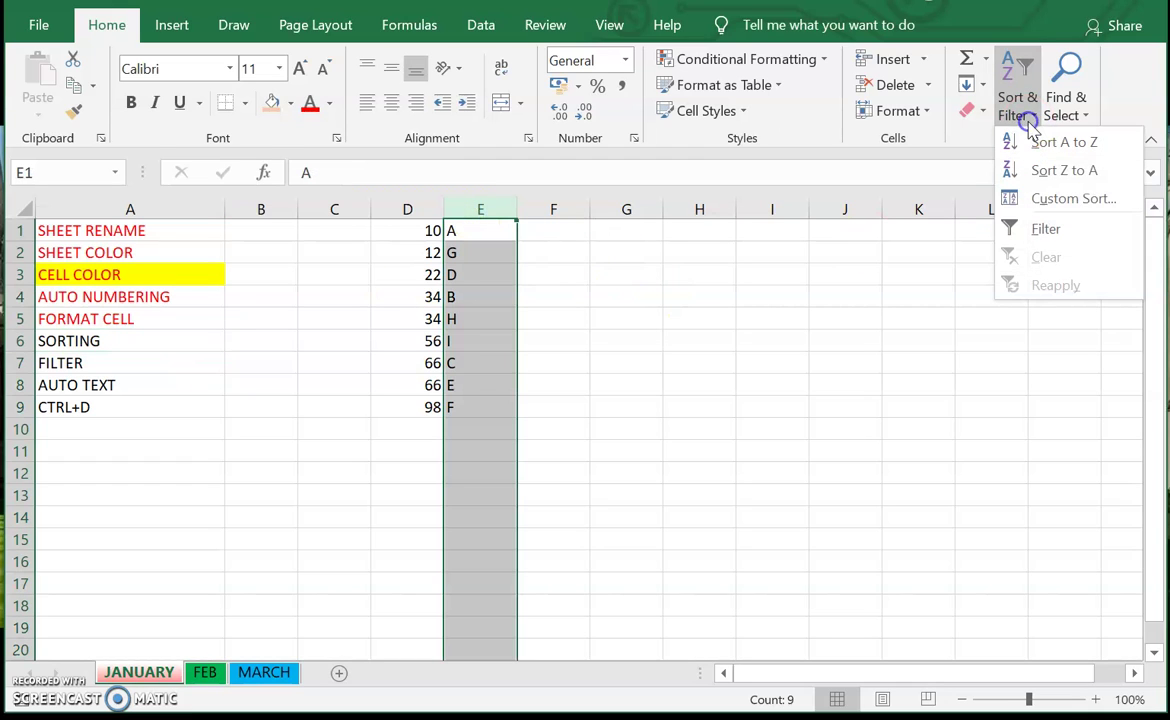
{"action": "left_click", "coordinate": [1040, 145]}
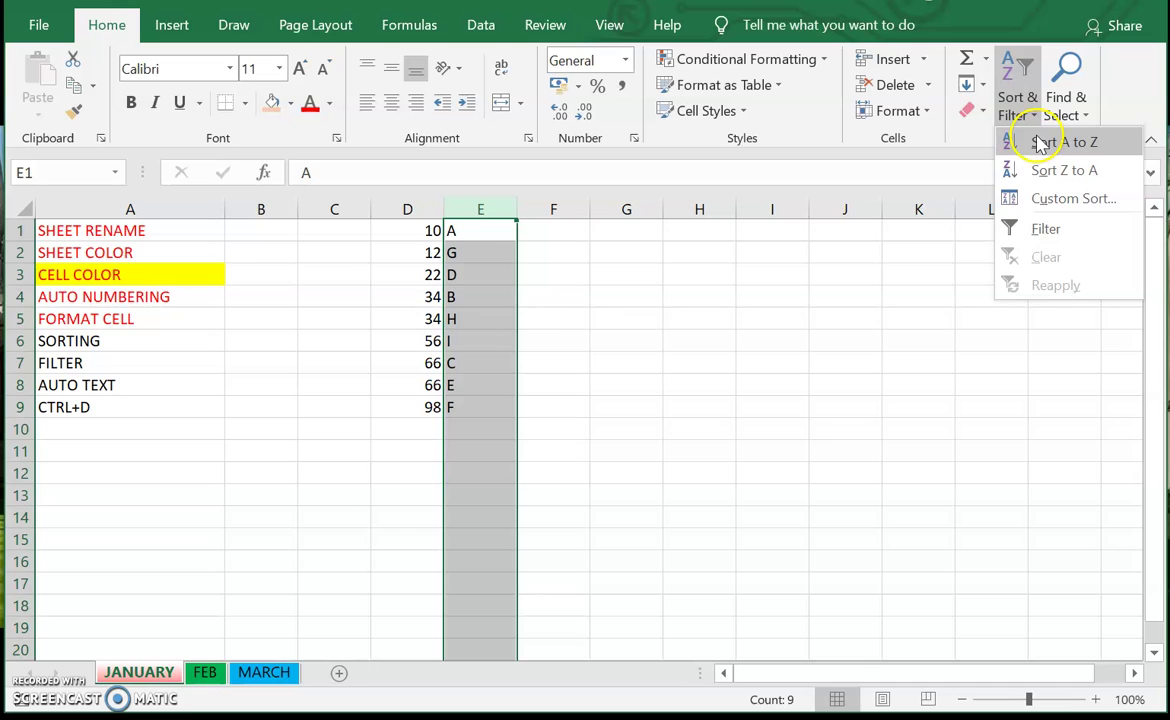
{"action": "left_click", "coordinate": [913, 443]}
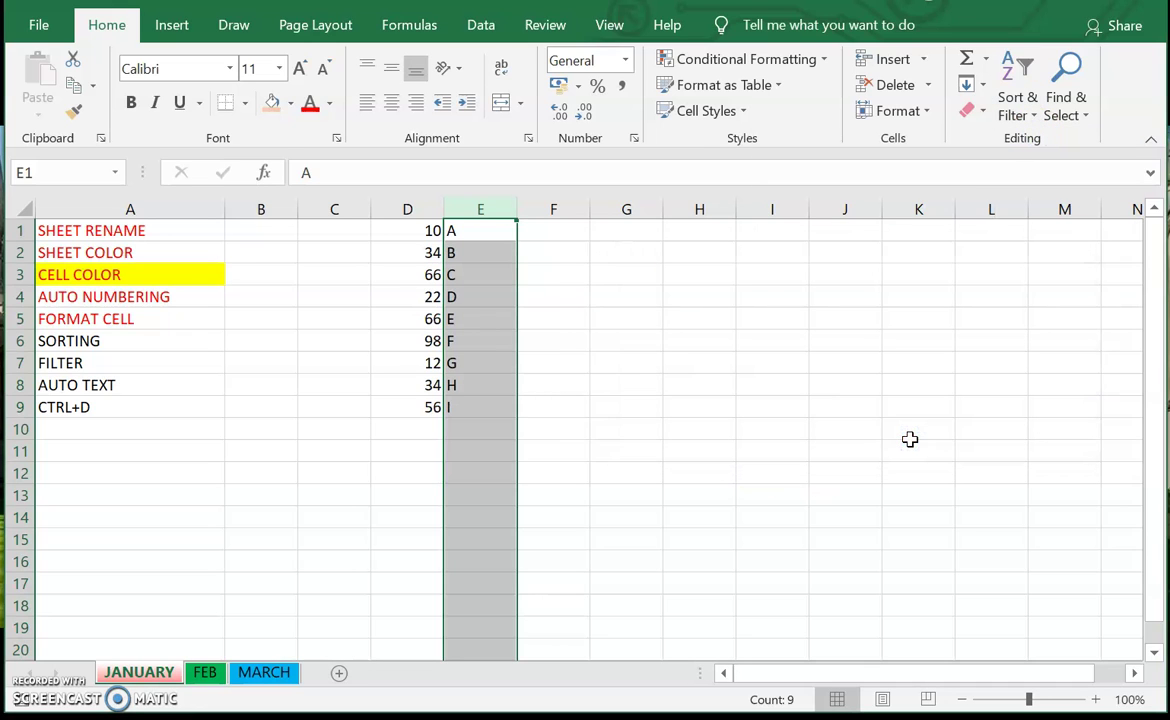
{"action": "left_click", "coordinate": [672, 443]}
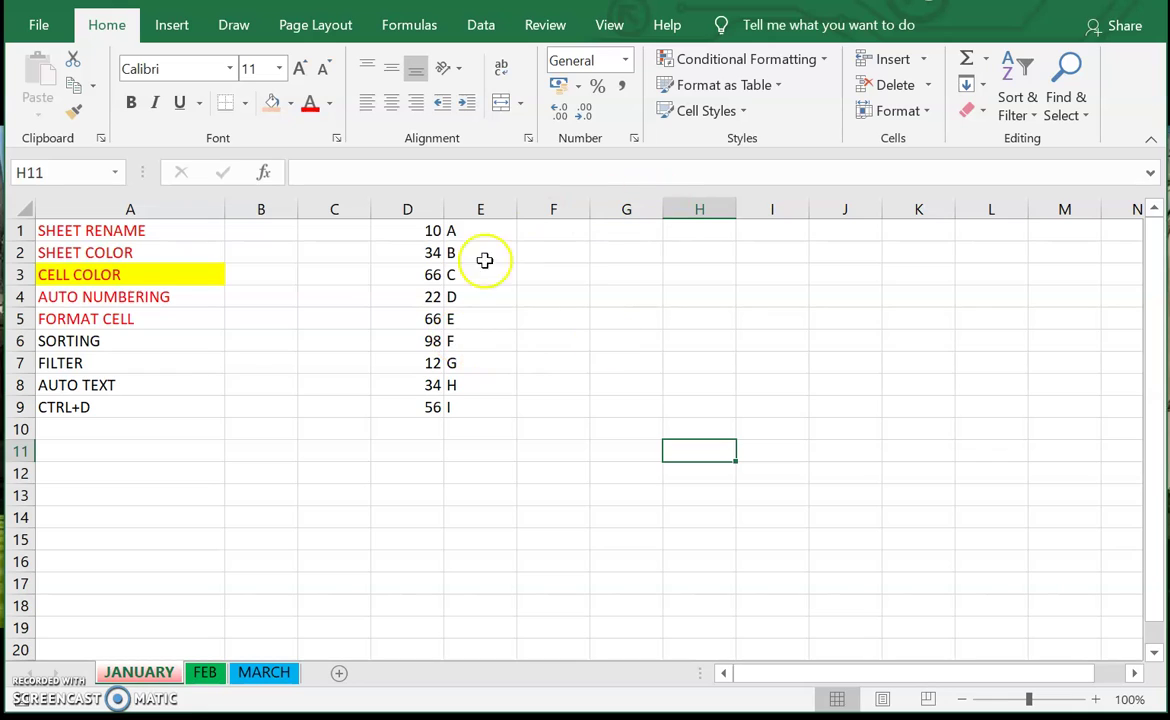
{"action": "left_click", "coordinate": [193, 336]}
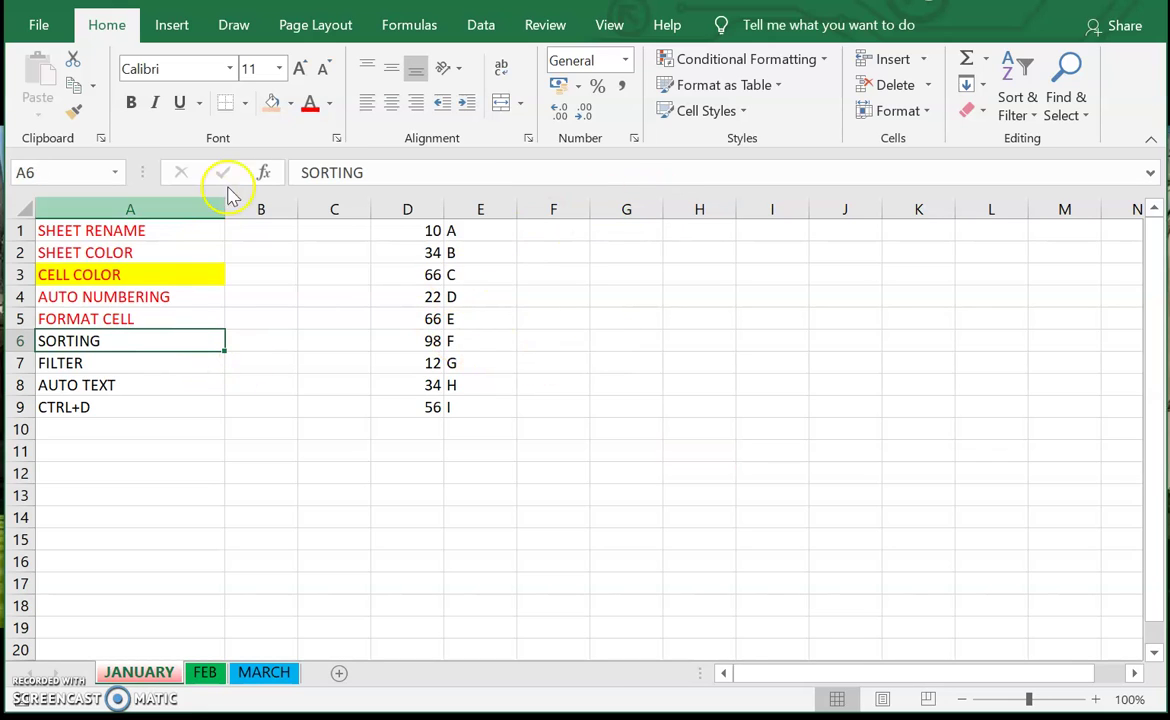
Step: Make the SORTING topic in A6 red and change the marks in D4 and D7 to 10
{"action": "left_click", "coordinate": [311, 106]}
{"action": "left_click", "coordinate": [629, 358]}
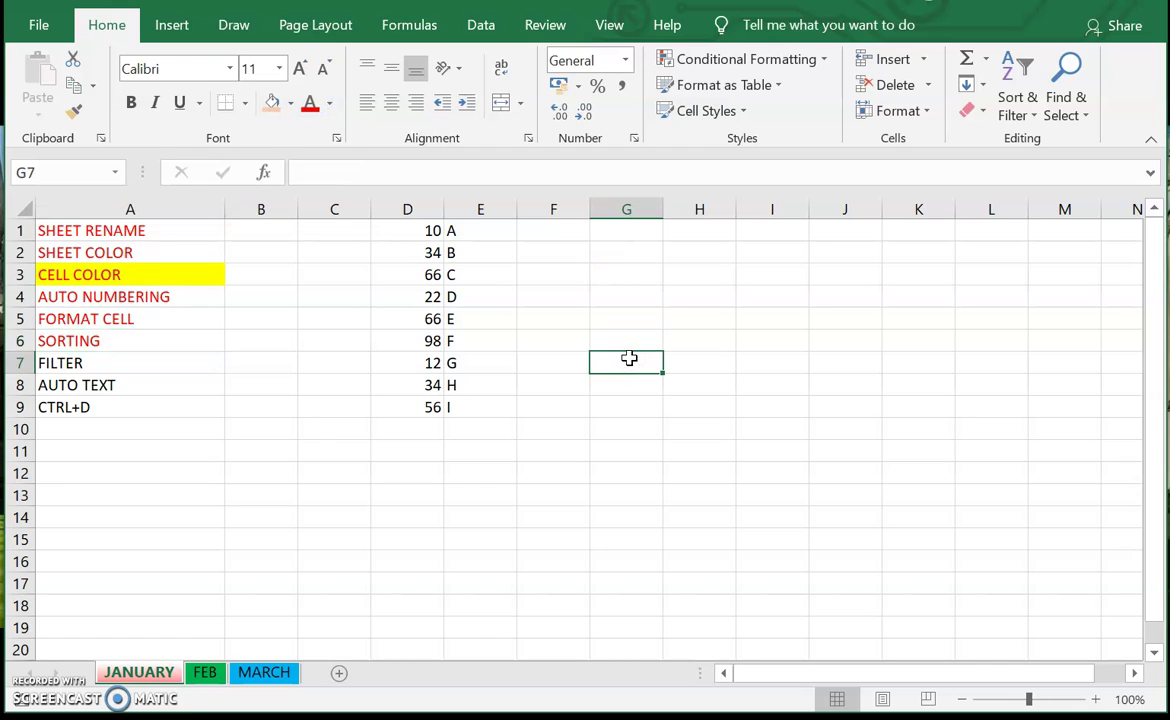
{"action": "left_click", "coordinate": [487, 297]}
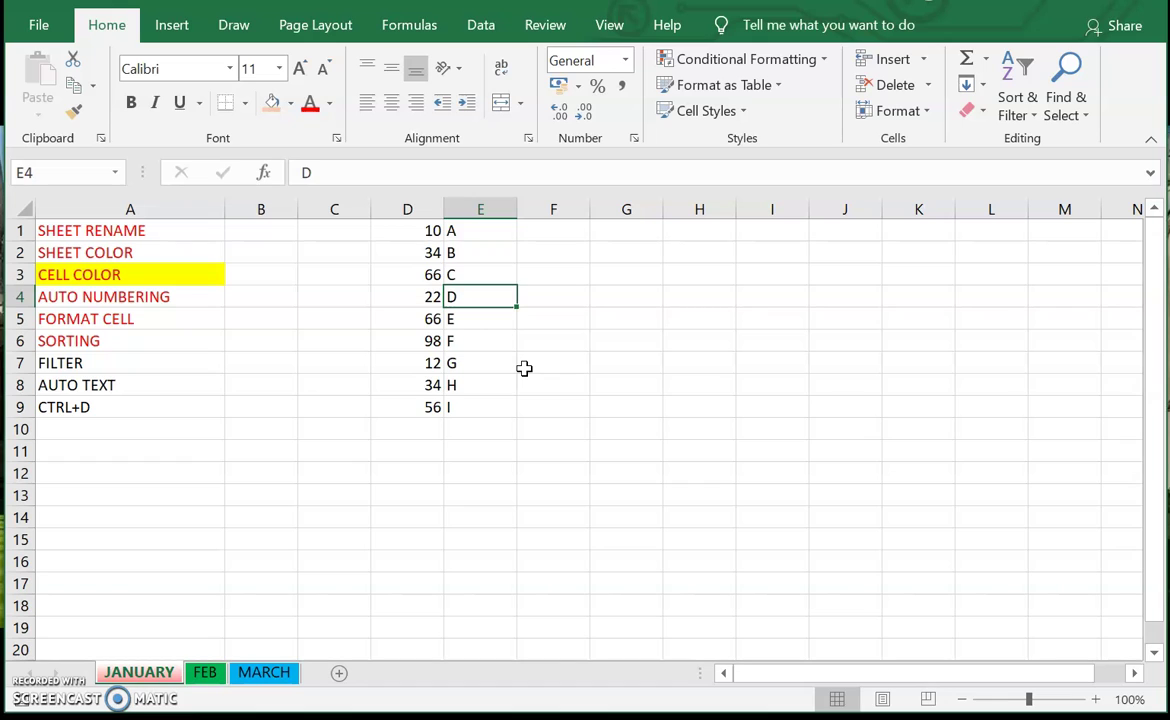
{"action": "key", "text": "Left"}
{"action": "type", "text": "10"}
{"action": "key", "text": "Down"}
{"action": "key", "text": "Down"}
{"action": "key", "text": "Down"}
{"action": "type", "text": "1"}
{"action": "key", "text": "Down"}
{"action": "key", "text": "Down"}
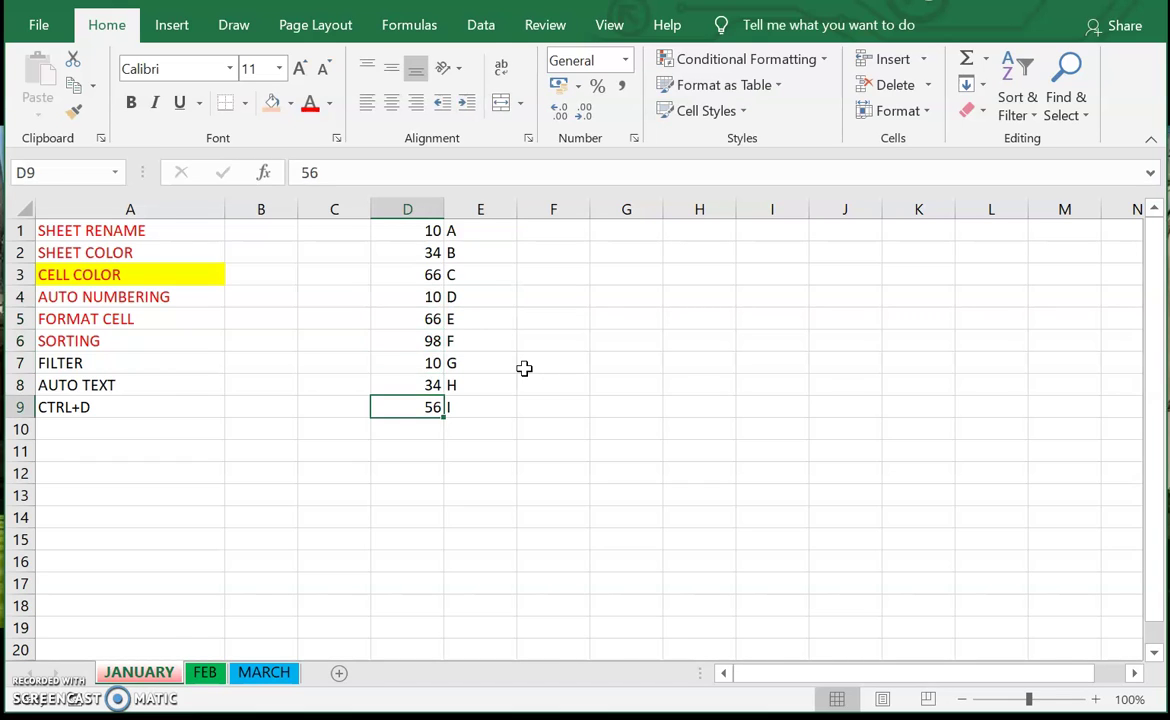
{"action": "key", "text": "Up"}
{"action": "key", "text": "Up"}
{"action": "key", "text": "Up"}
{"action": "key", "text": "Up"}
{"action": "key", "text": "Up"}
{"action": "key", "text": "Up"}
{"action": "key", "text": "Up"}
{"action": "key", "text": "Down"}
{"action": "key", "text": "Down"}
{"action": "key", "text": "Down"}
{"action": "left_click", "coordinate": [524, 368]}
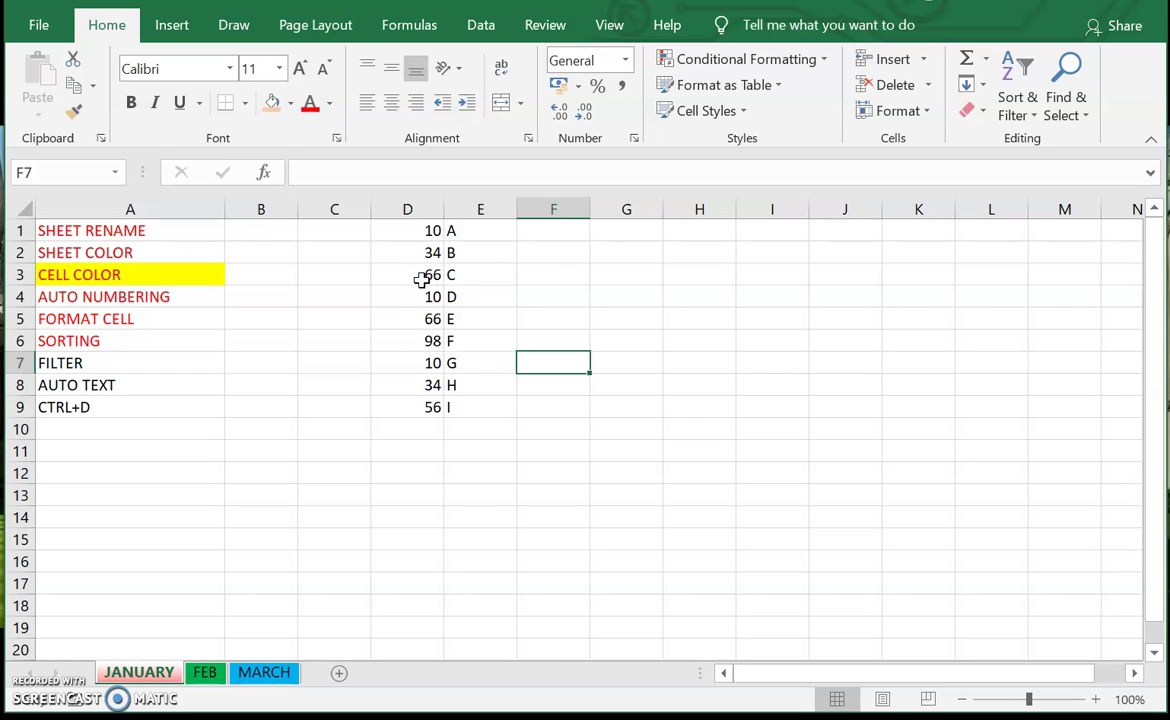
{"action": "left_click", "coordinate": [419, 201]}
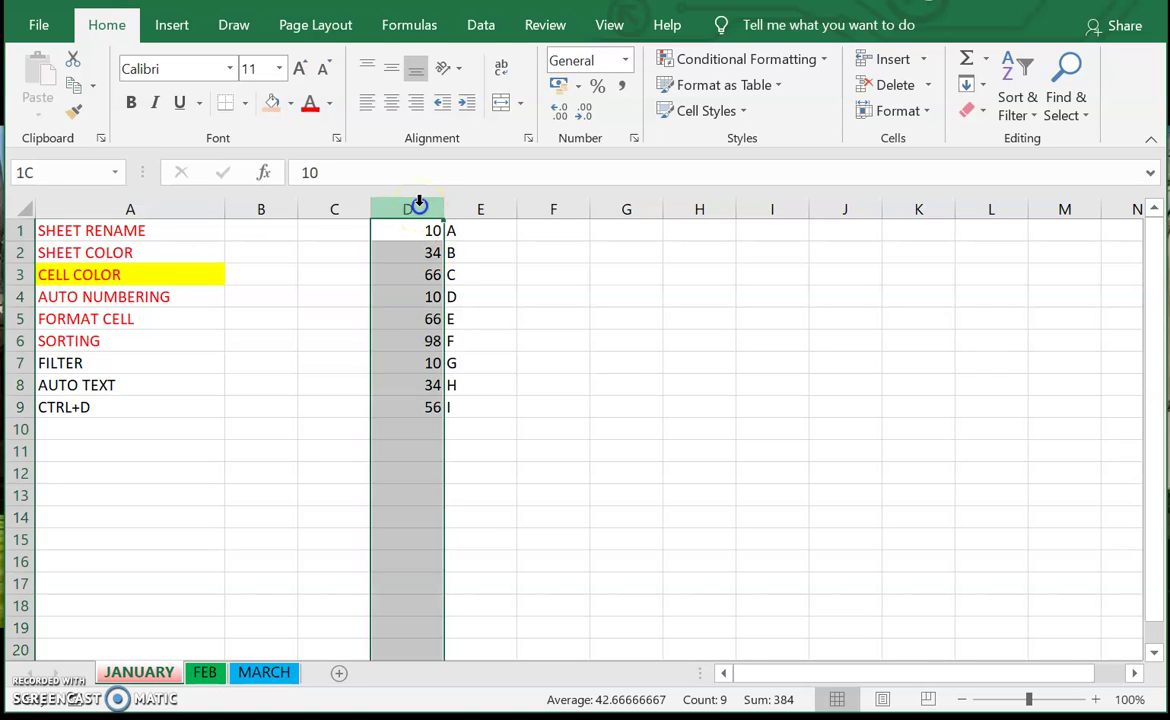
{"action": "left_click", "coordinate": [1022, 118]}
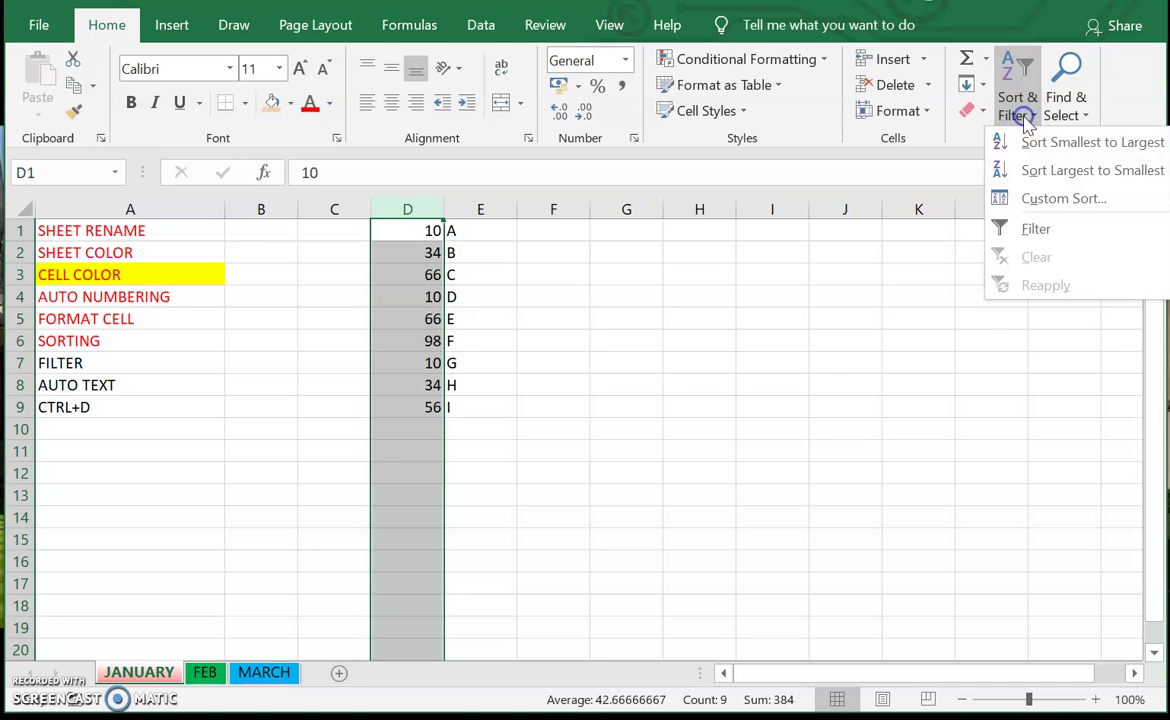
{"action": "left_click", "coordinate": [1040, 229]}
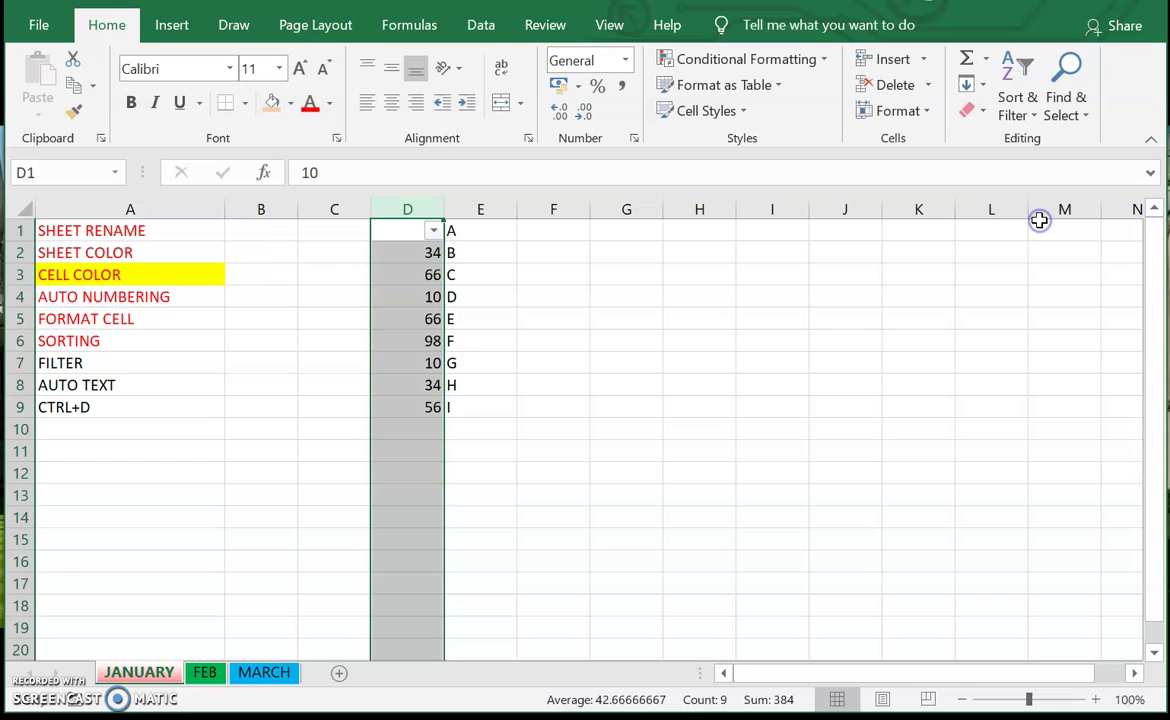
{"action": "left_click", "coordinate": [666, 342]}
{"action": "left_click", "coordinate": [433, 230]}
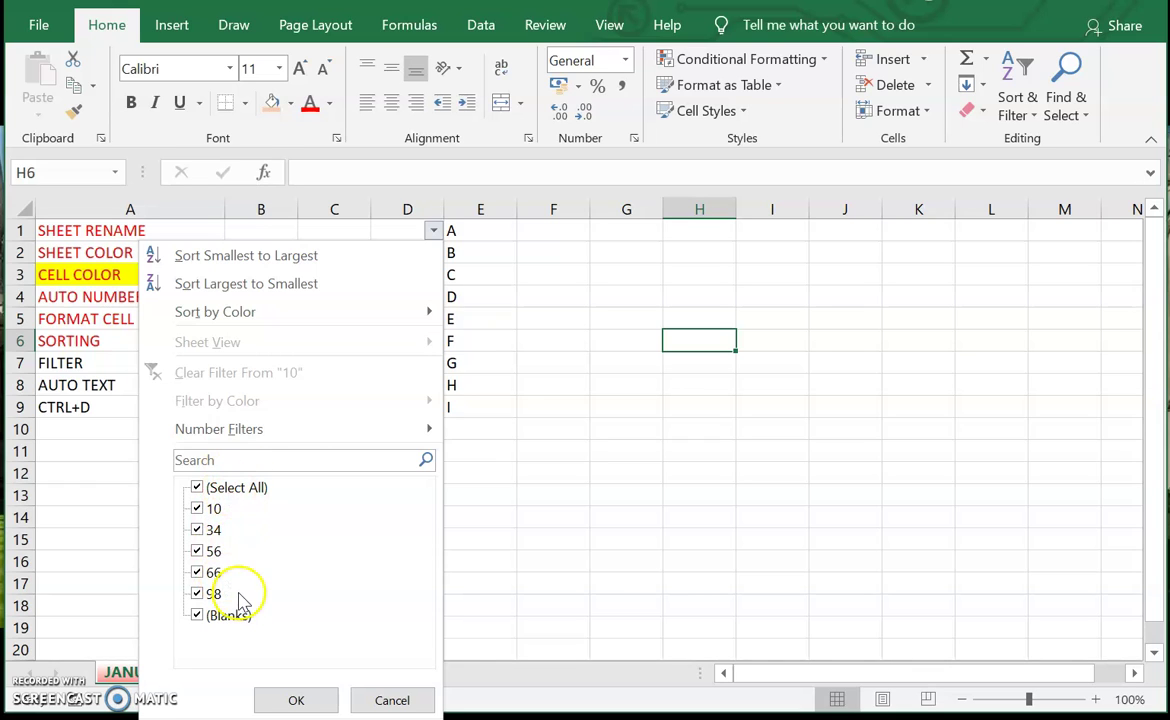
{"action": "left_click", "coordinate": [197, 487]}
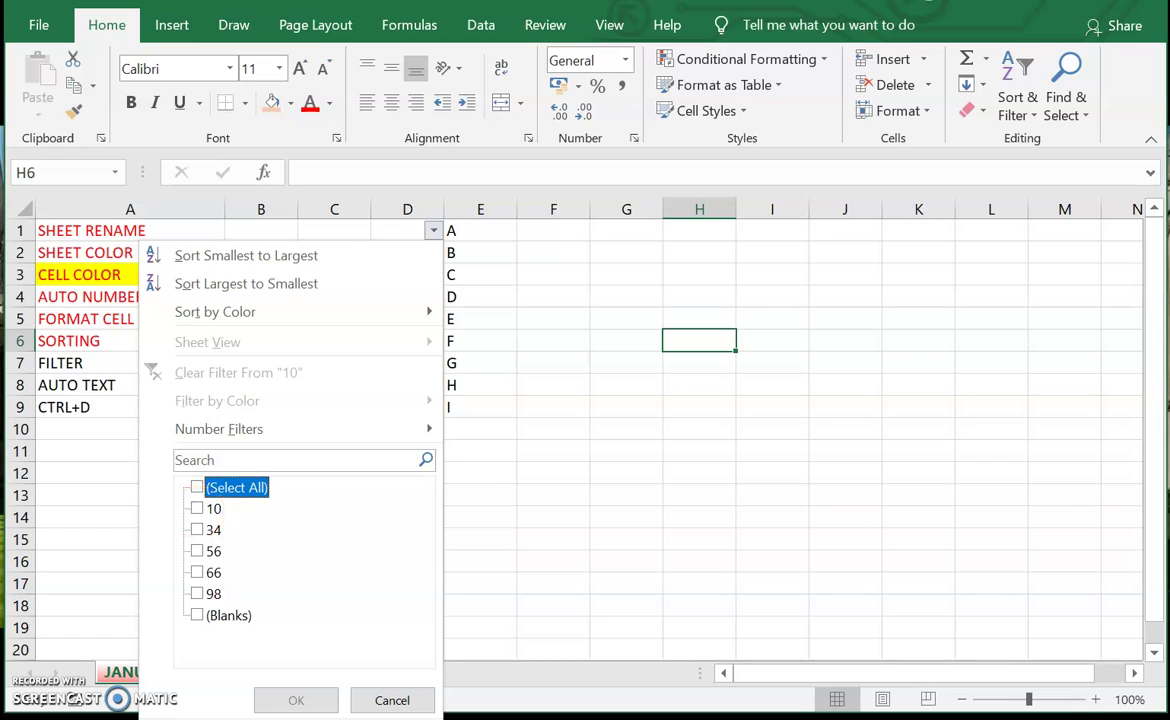
{"action": "left_click", "coordinate": [198, 508]}
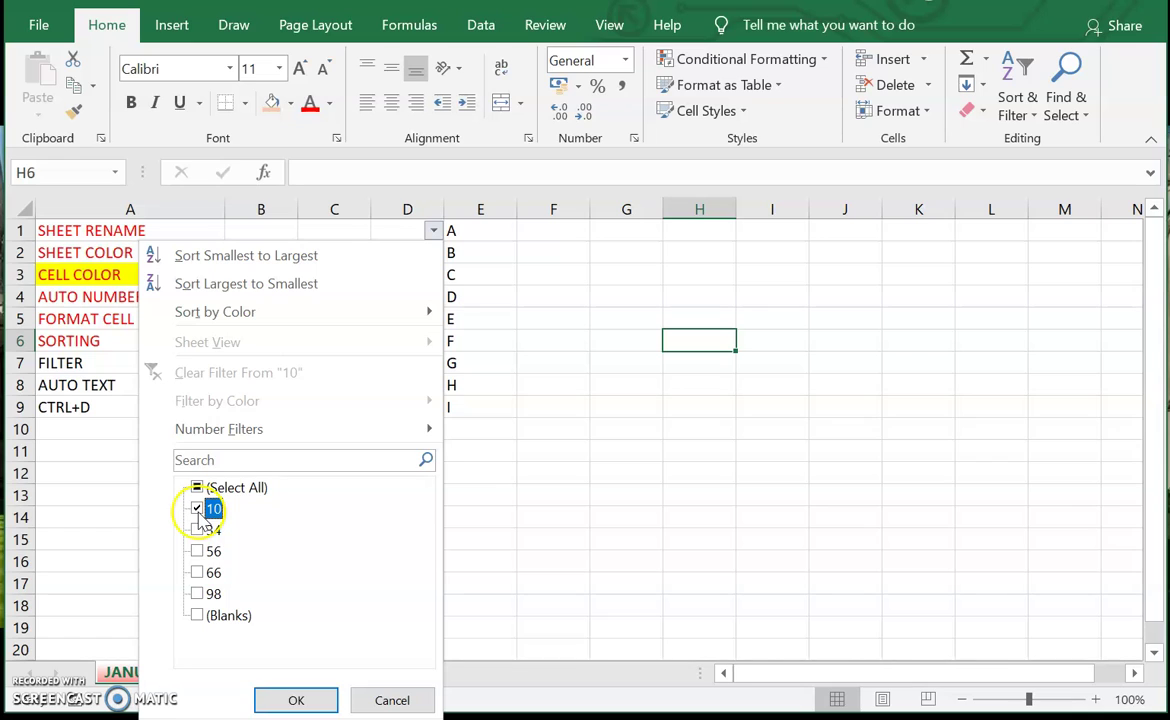
{"action": "left_click", "coordinate": [318, 703]}
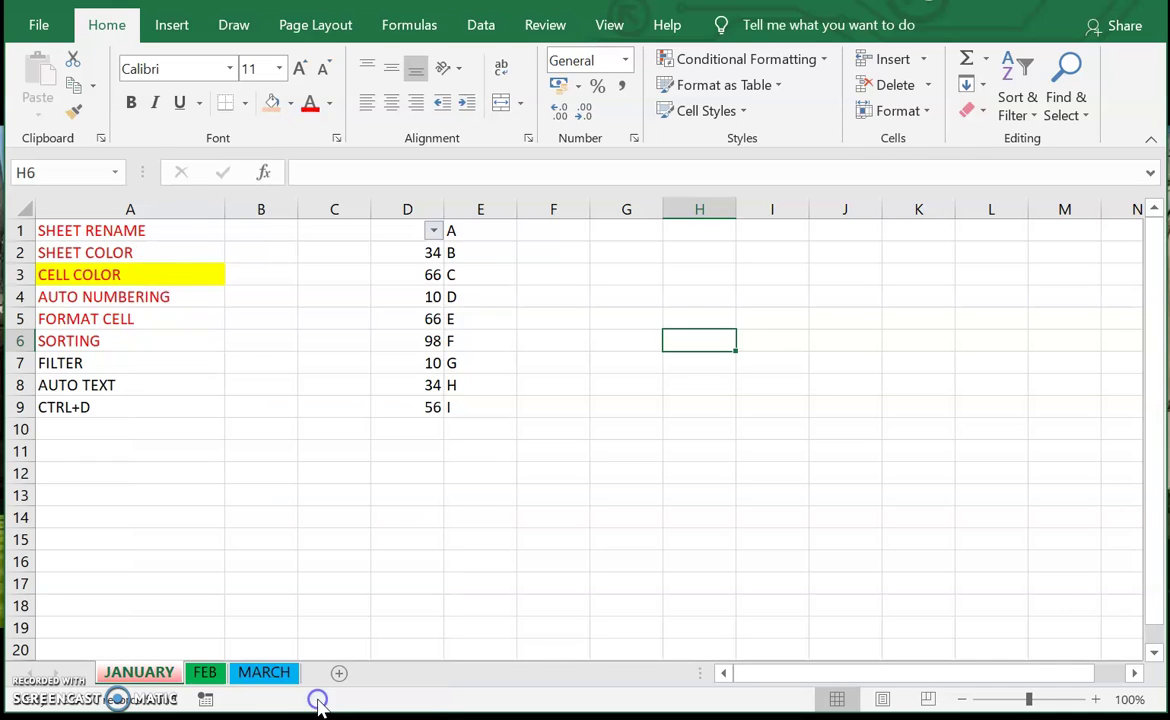
{"action": "left_click", "coordinate": [435, 231]}
{"action": "left_click", "coordinate": [196, 506]}
{"action": "left_click", "coordinate": [197, 530]}
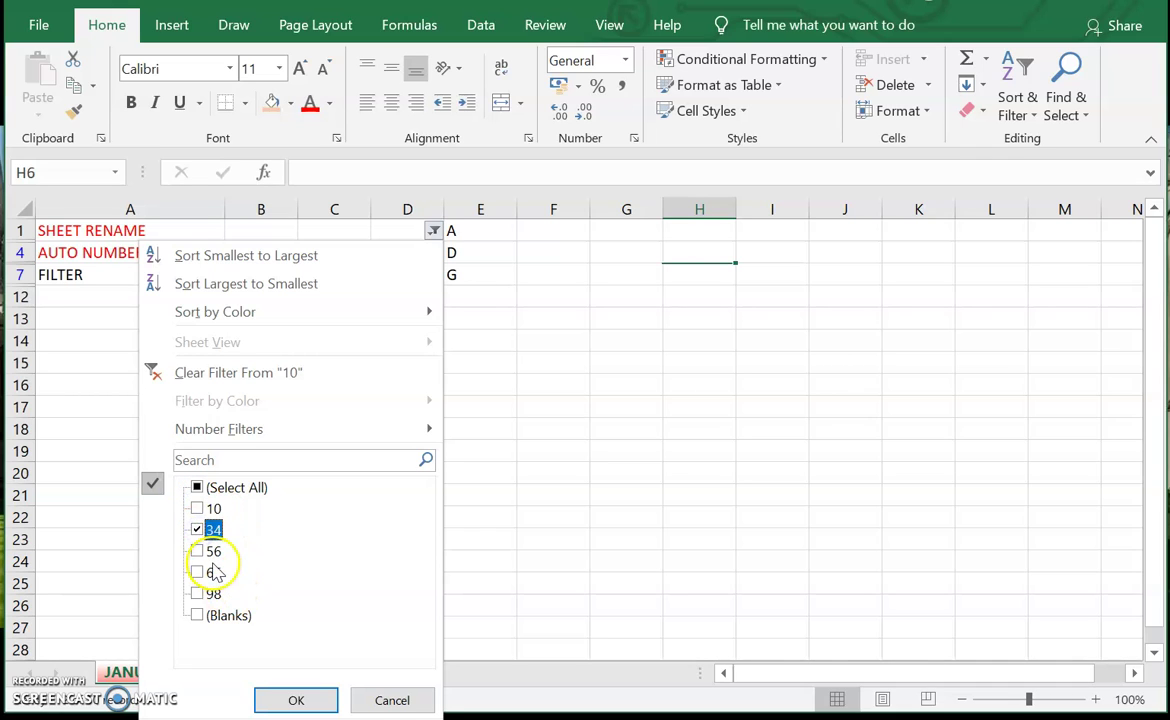
{"action": "left_click", "coordinate": [298, 700]}
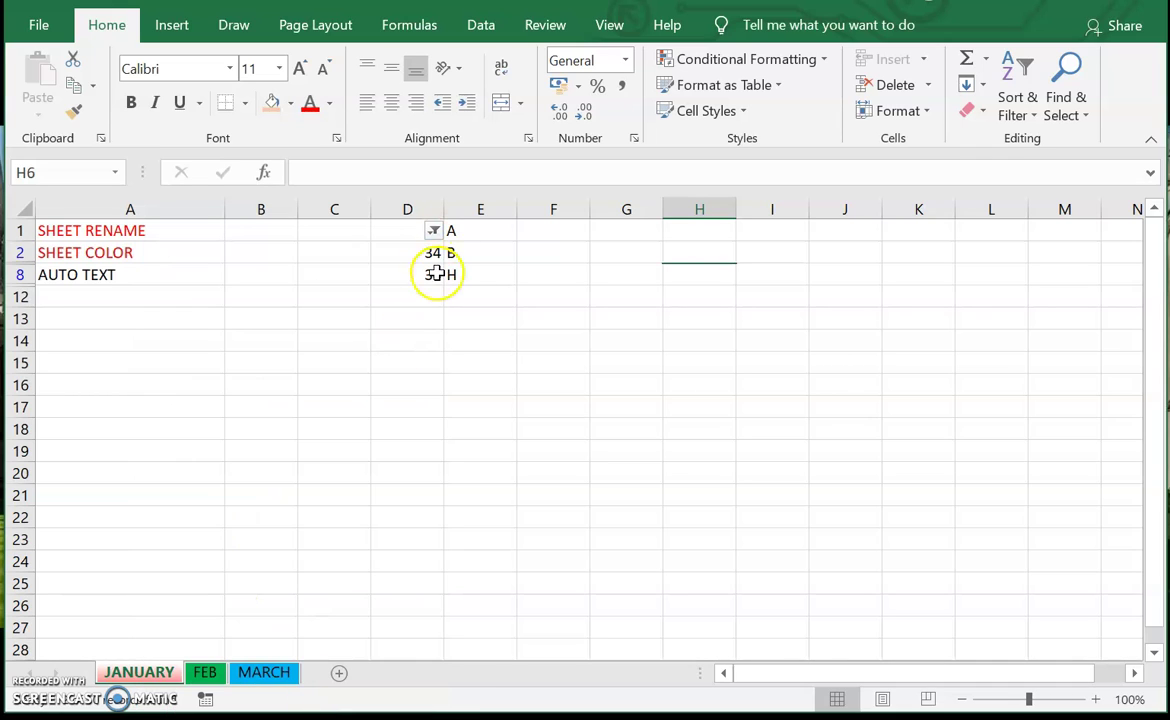
{"action": "left_click", "coordinate": [435, 231]}
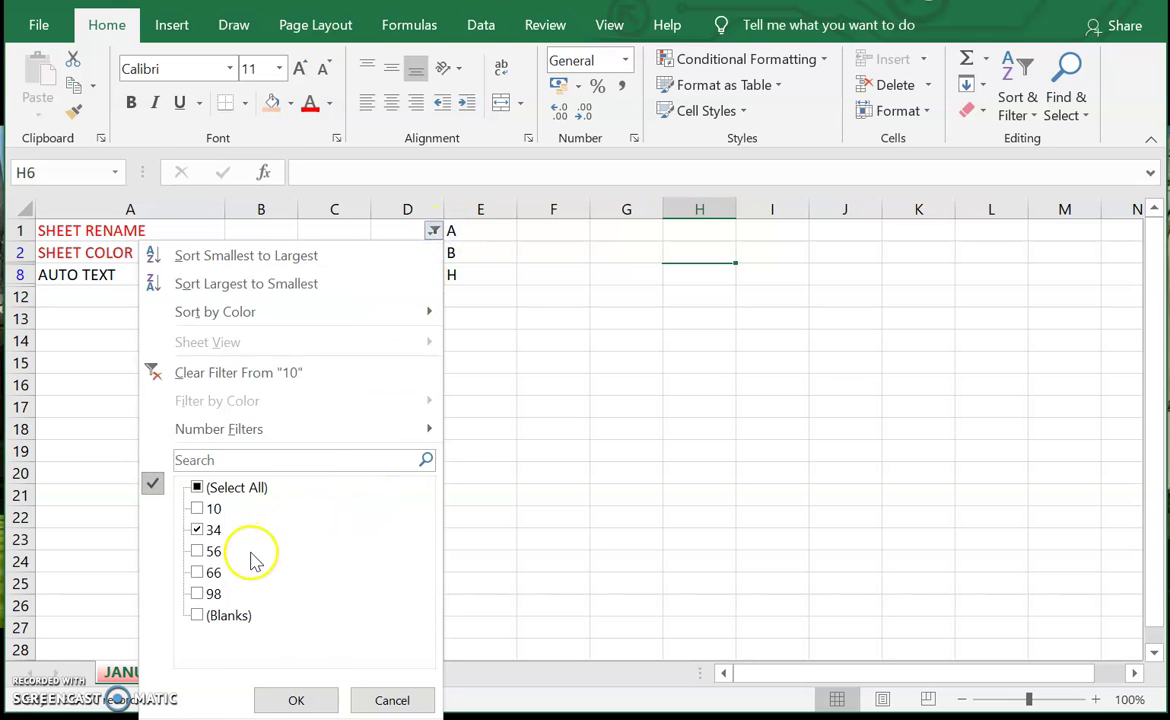
{"action": "left_click", "coordinate": [376, 704]}
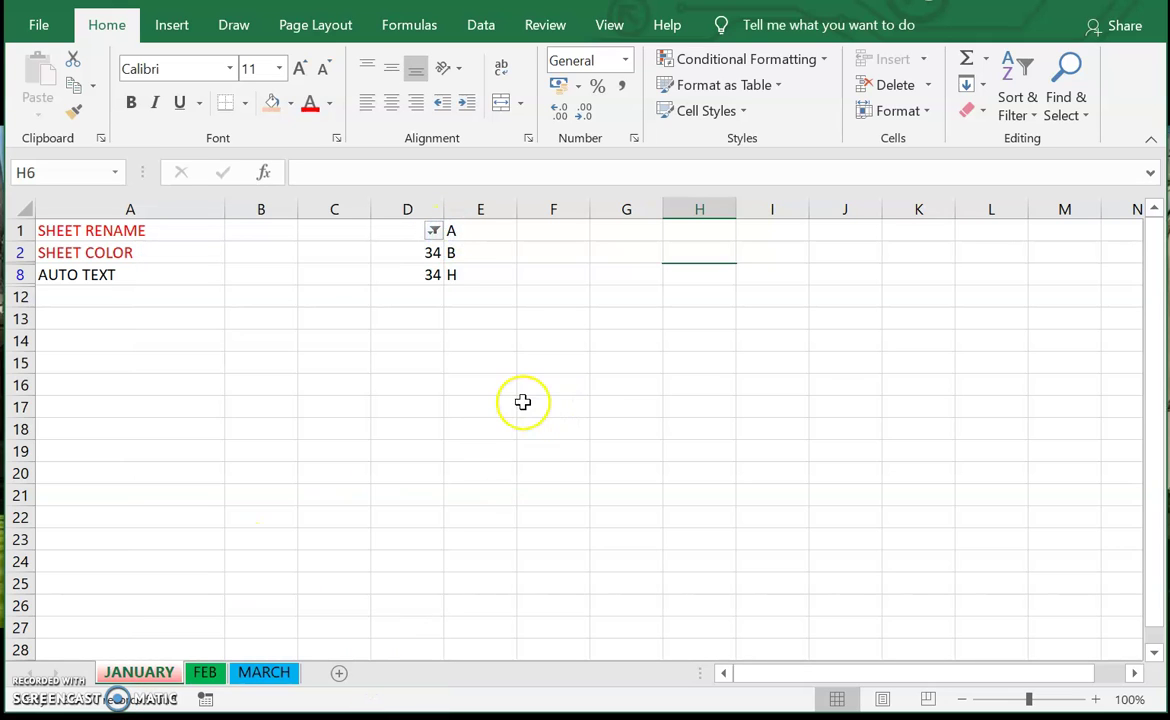
{"action": "left_click", "coordinate": [433, 233]}
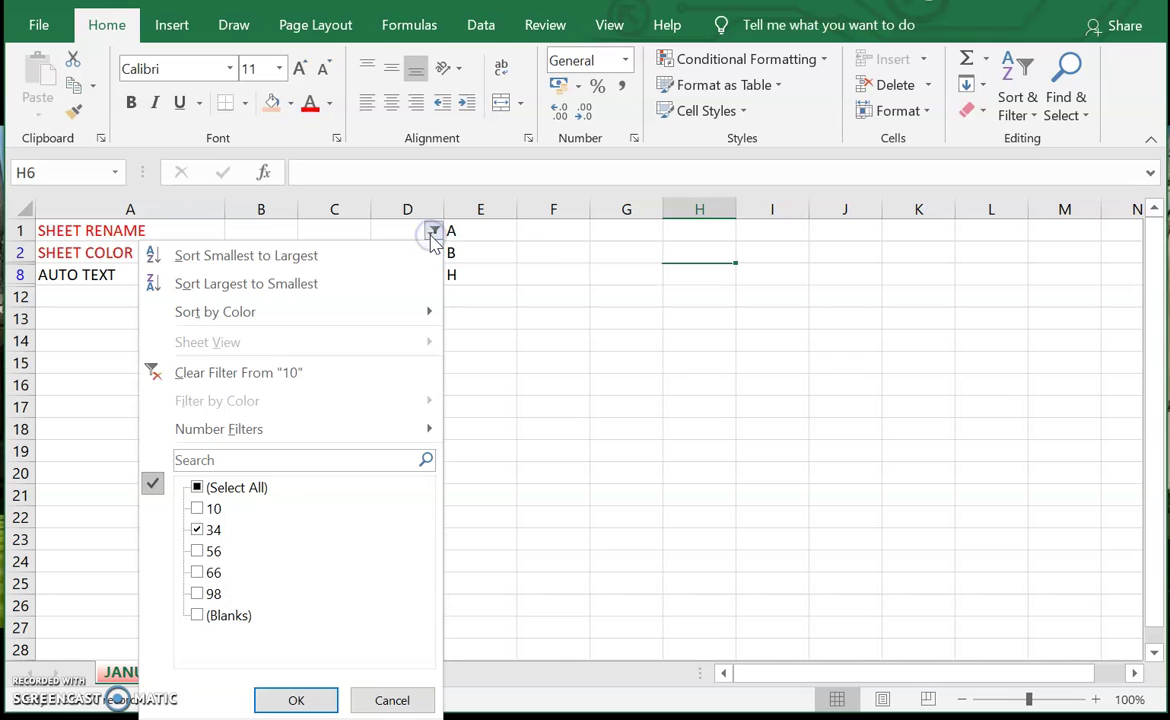
{"action": "left_click", "coordinate": [199, 488]}
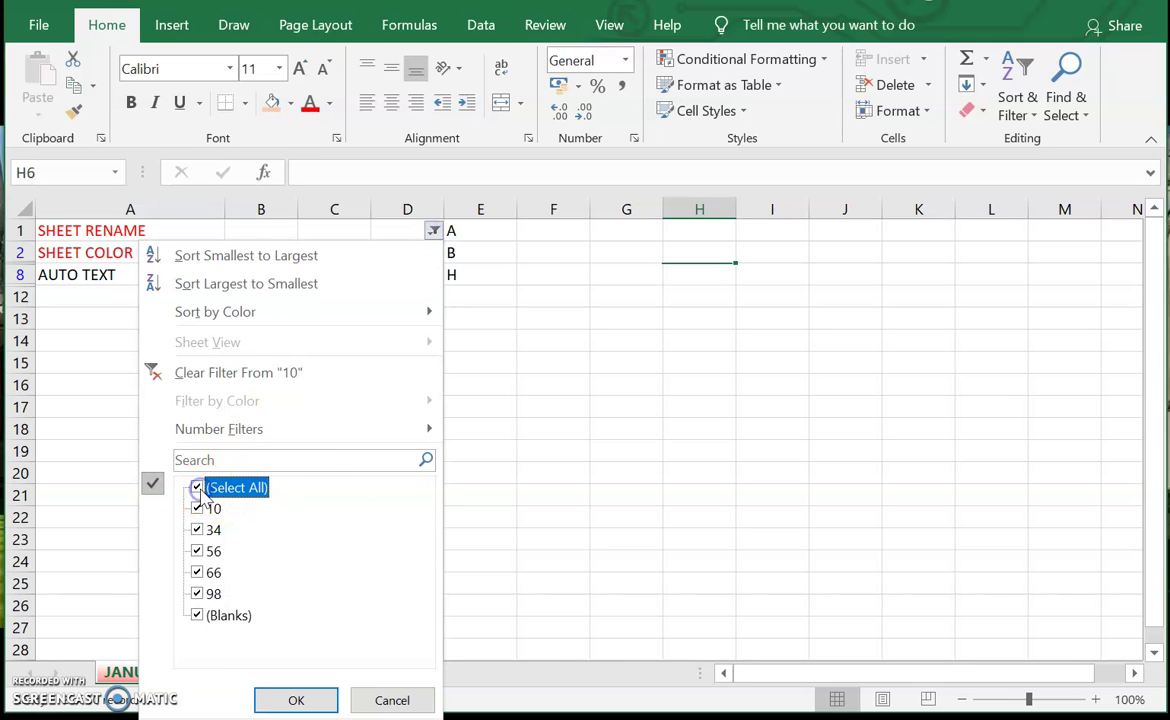
{"action": "left_click", "coordinate": [296, 700]}
{"action": "left_click", "coordinate": [608, 502]}
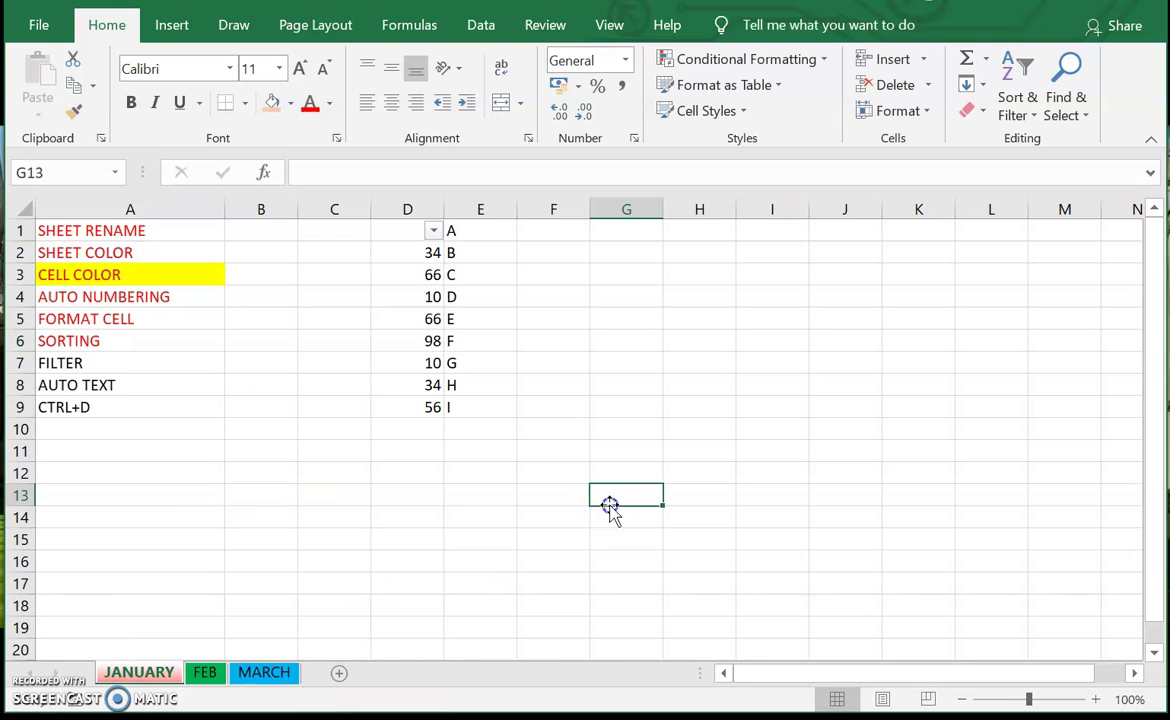
{"action": "left_click", "coordinate": [408, 231]}
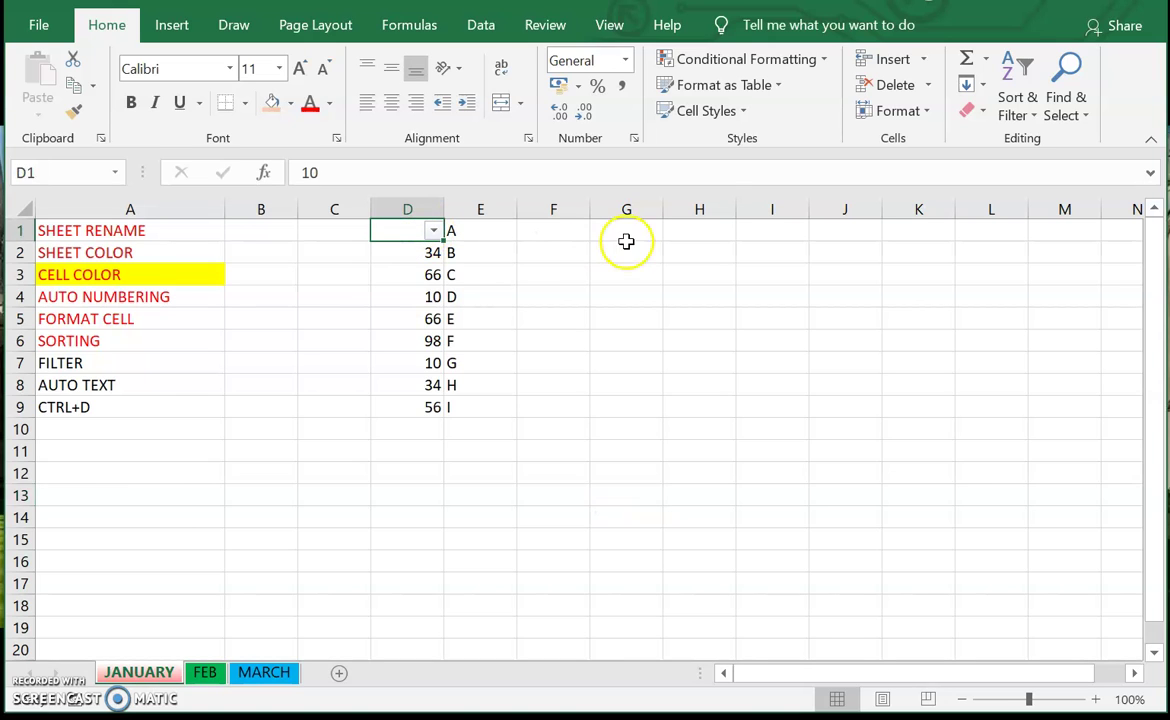
{"action": "left_click", "coordinate": [1015, 112]}
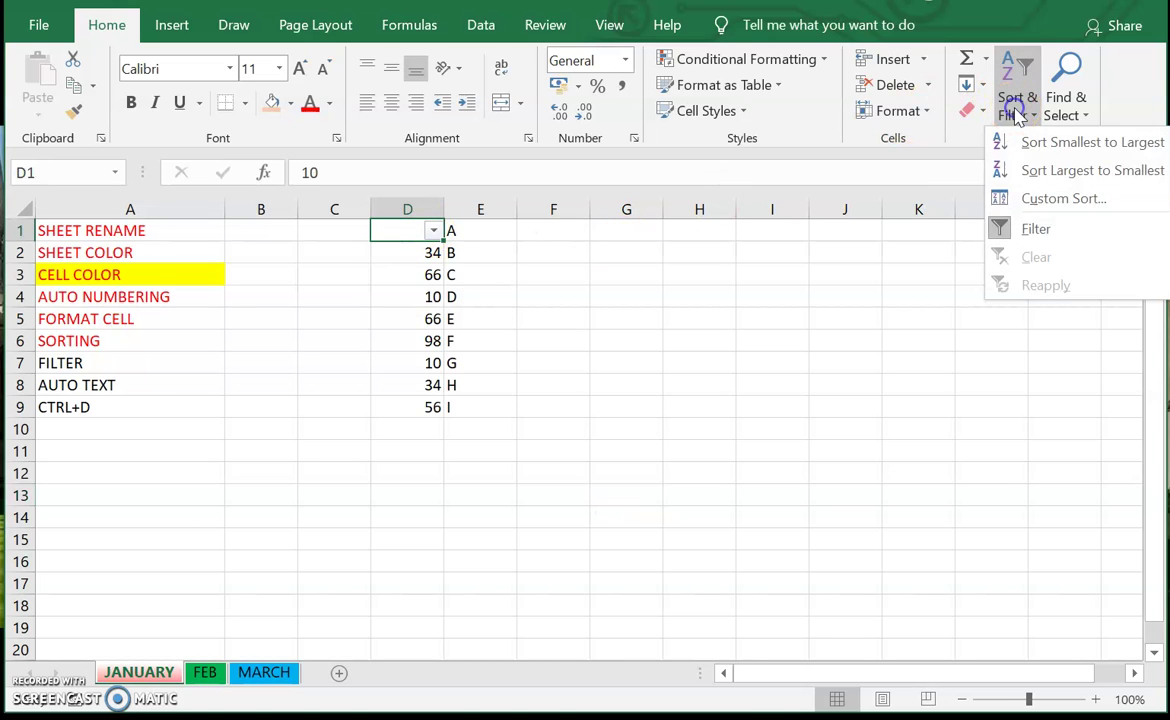
{"action": "left_click", "coordinate": [1008, 227]}
{"action": "left_click", "coordinate": [702, 334]}
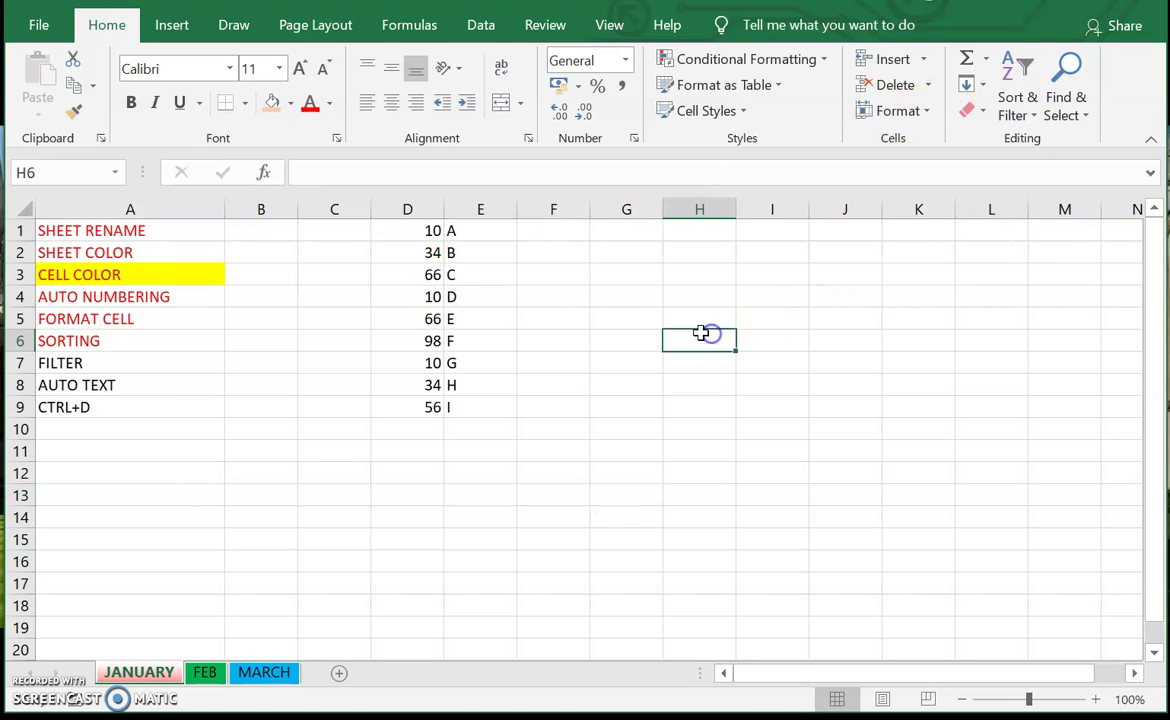
Step: Insert a blank row above row 1 of the data
{"action": "left_click", "coordinate": [20, 231]}
{"action": "right_click", "coordinate": [18, 233]}
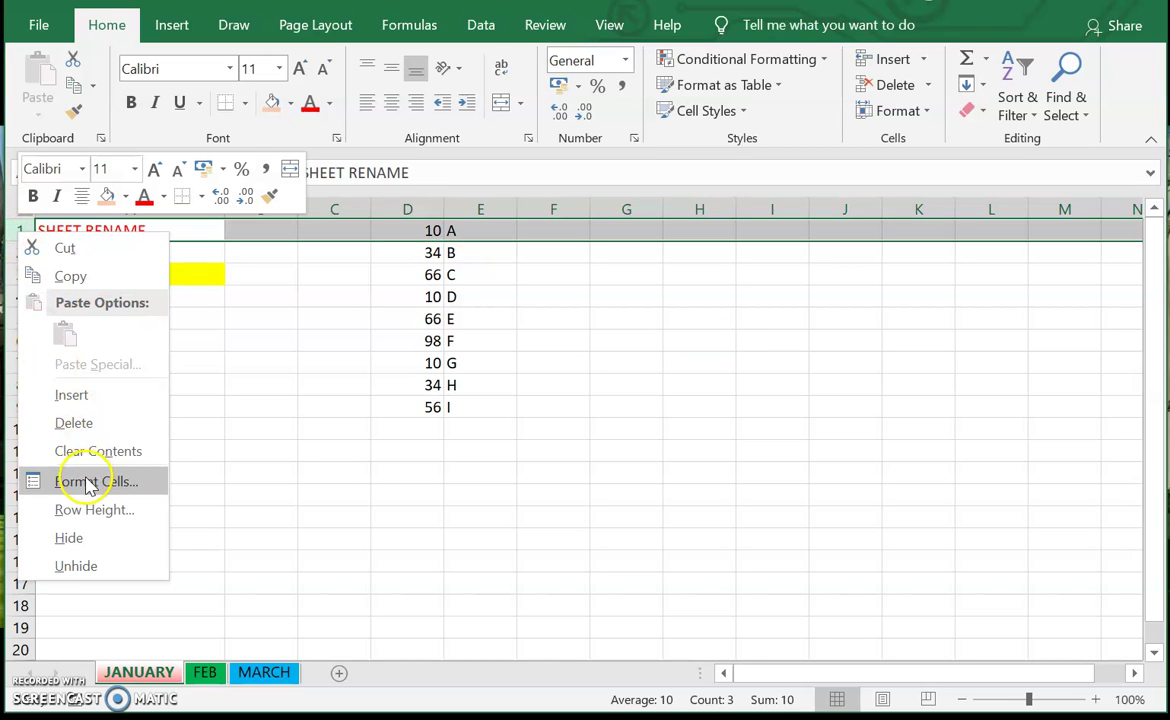
{"action": "left_click", "coordinate": [105, 396]}
Step: Enter the headers MARKS in D1 and NAME in E1
{"action": "left_click", "coordinate": [416, 230]}
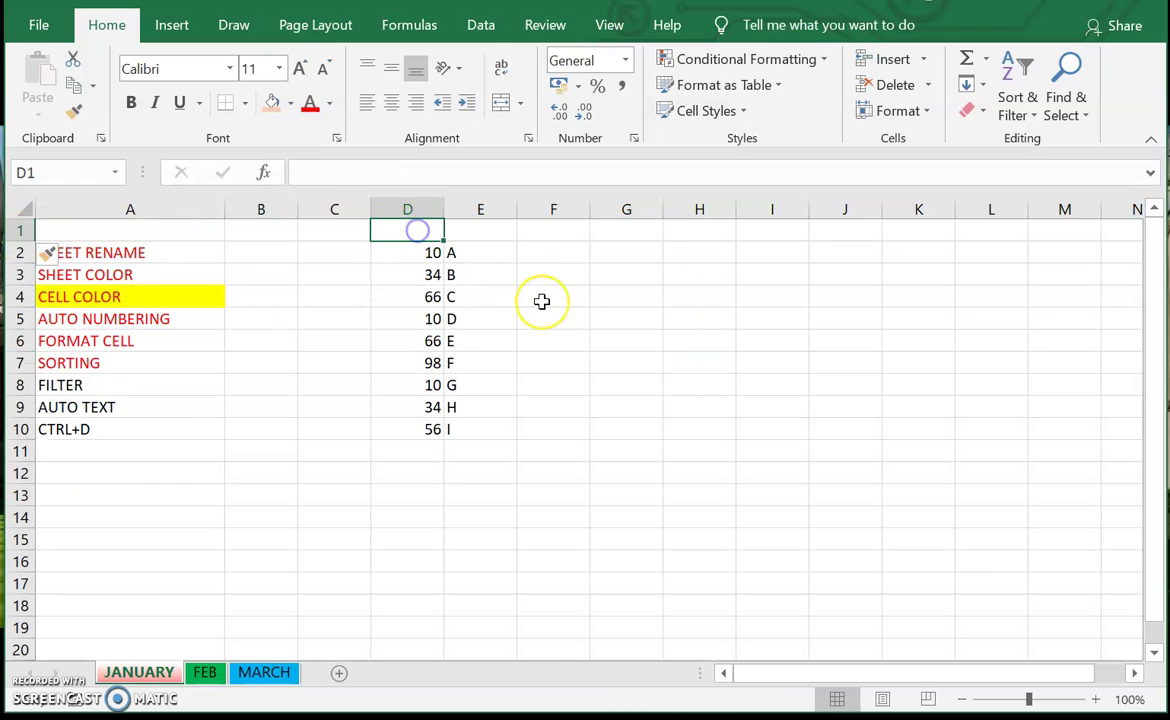
{"action": "type", "text": "MARKS"}
{"action": "key", "text": "Tab"}
{"action": "type", "text": "NAME"}
{"action": "key", "text": "Return"}
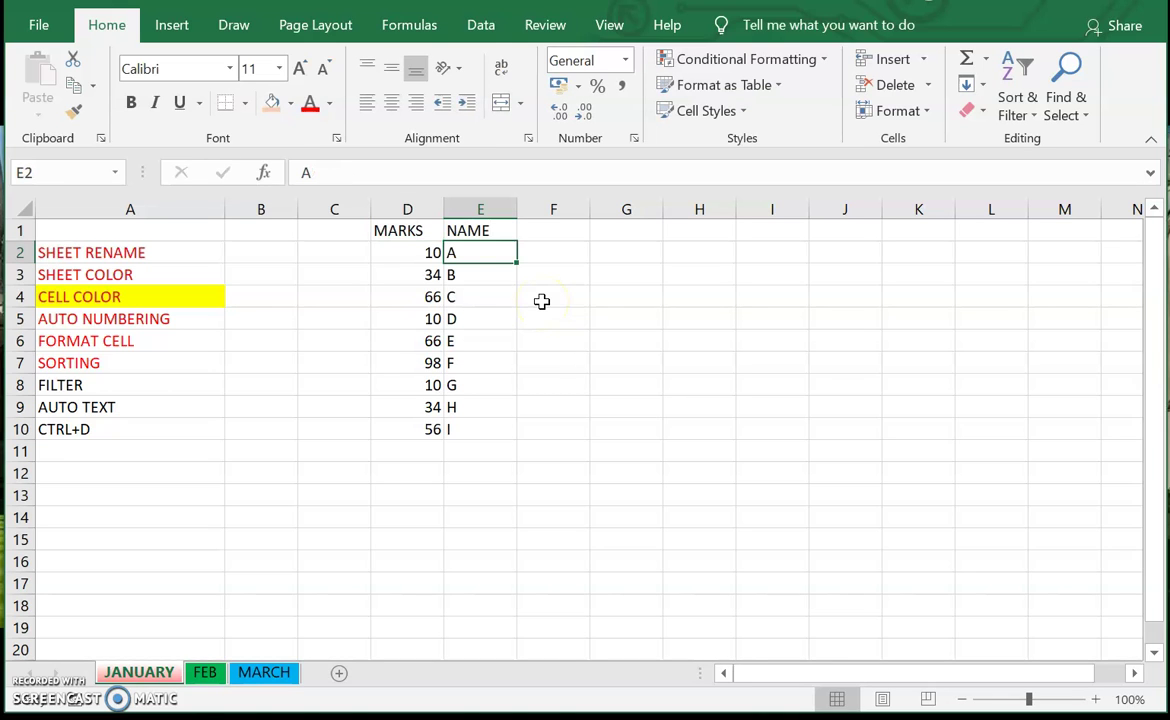
{"action": "left_click", "coordinate": [418, 228]}
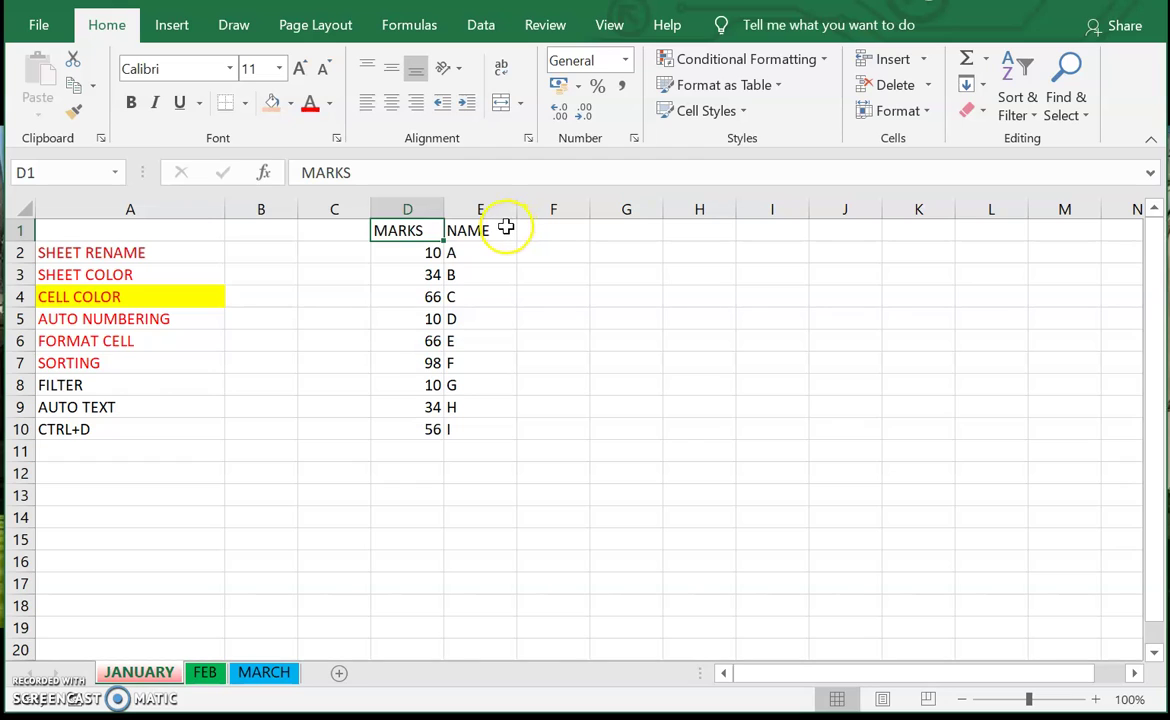
{"action": "left_click", "coordinate": [141, 385]}
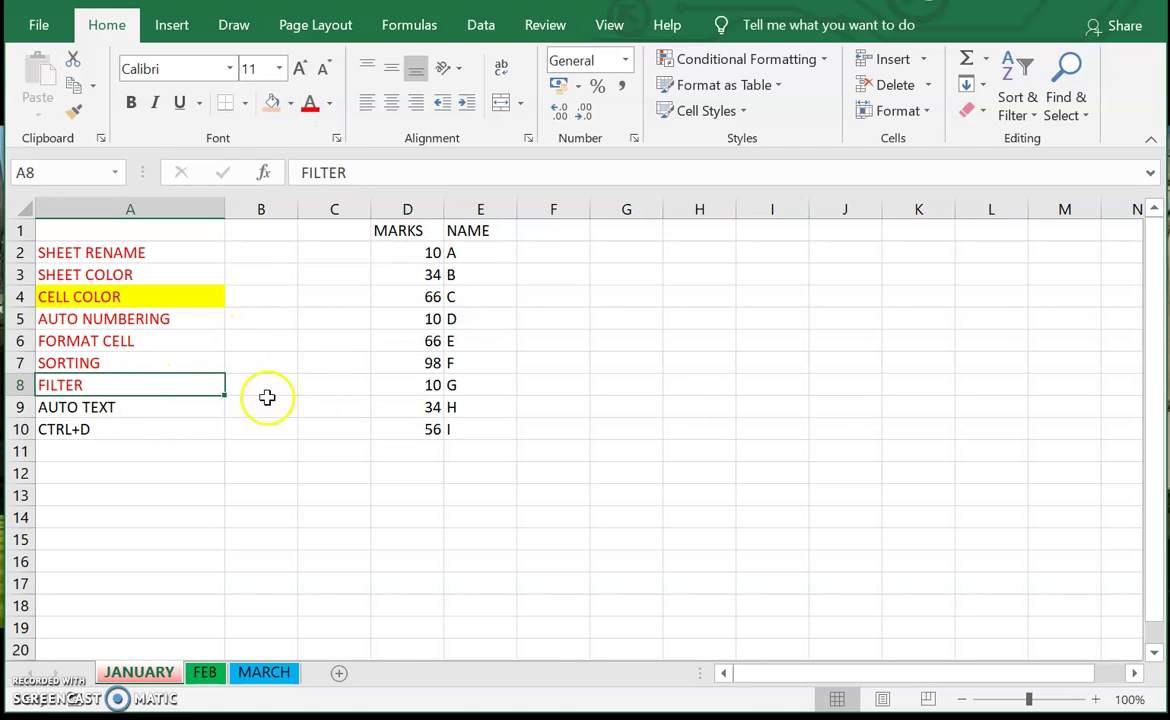
Step: Type A, B, C into G1:G3 and autofill that series down to G8
{"action": "left_click", "coordinate": [122, 407]}
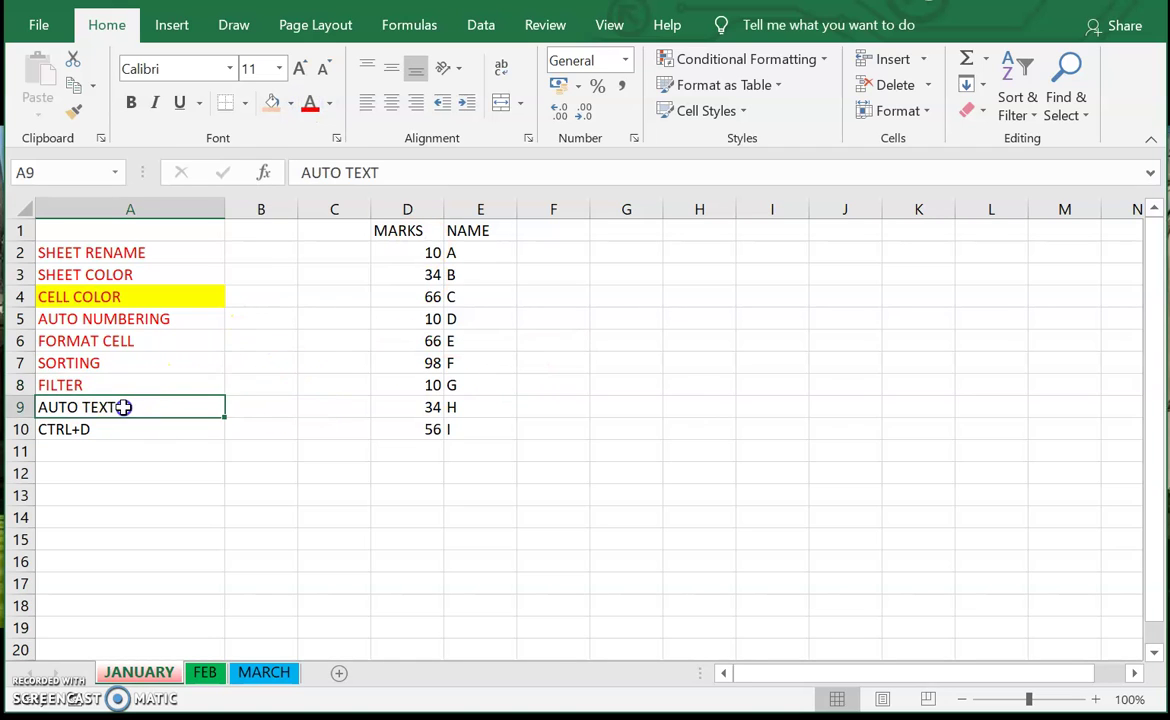
{"action": "left_click", "coordinate": [627, 230]}
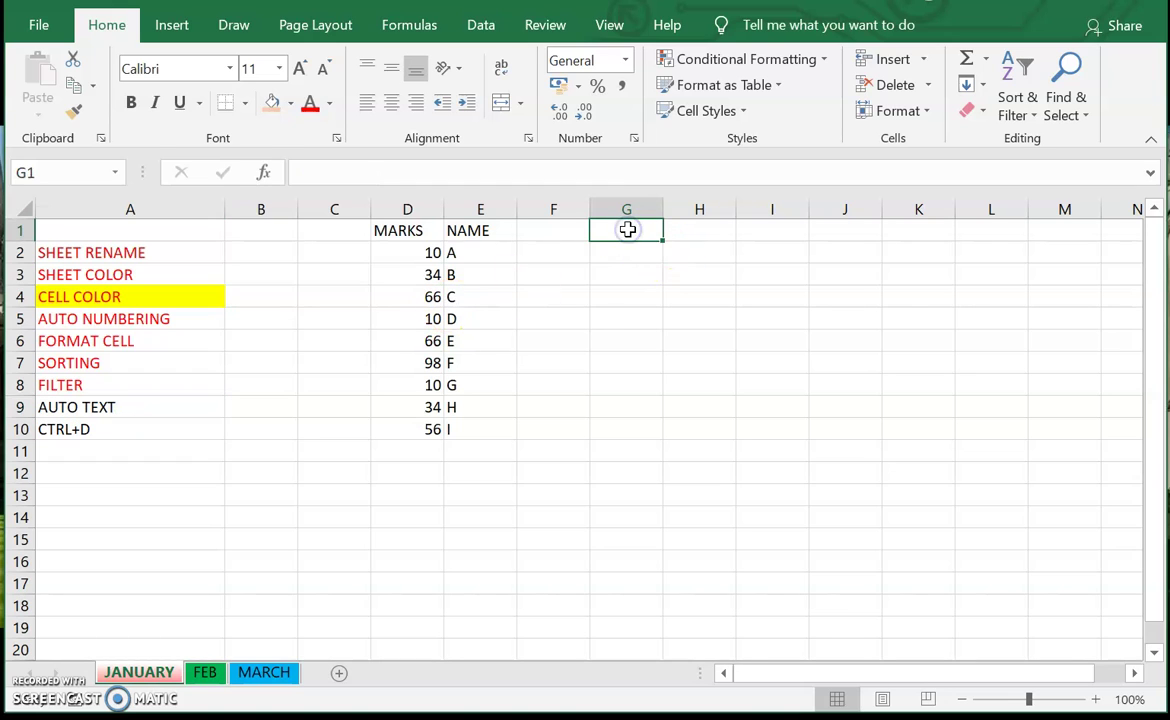
{"action": "type", "text": "A"}
{"action": "key", "text": "Return"}
{"action": "type", "text": "B"}
{"action": "key", "text": "Return"}
{"action": "type", "text": "C"}
{"action": "key", "text": "Return"}
{"action": "key", "text": "Up"}
{"action": "key", "text": "Up"}
{"action": "key", "text": "Up"}
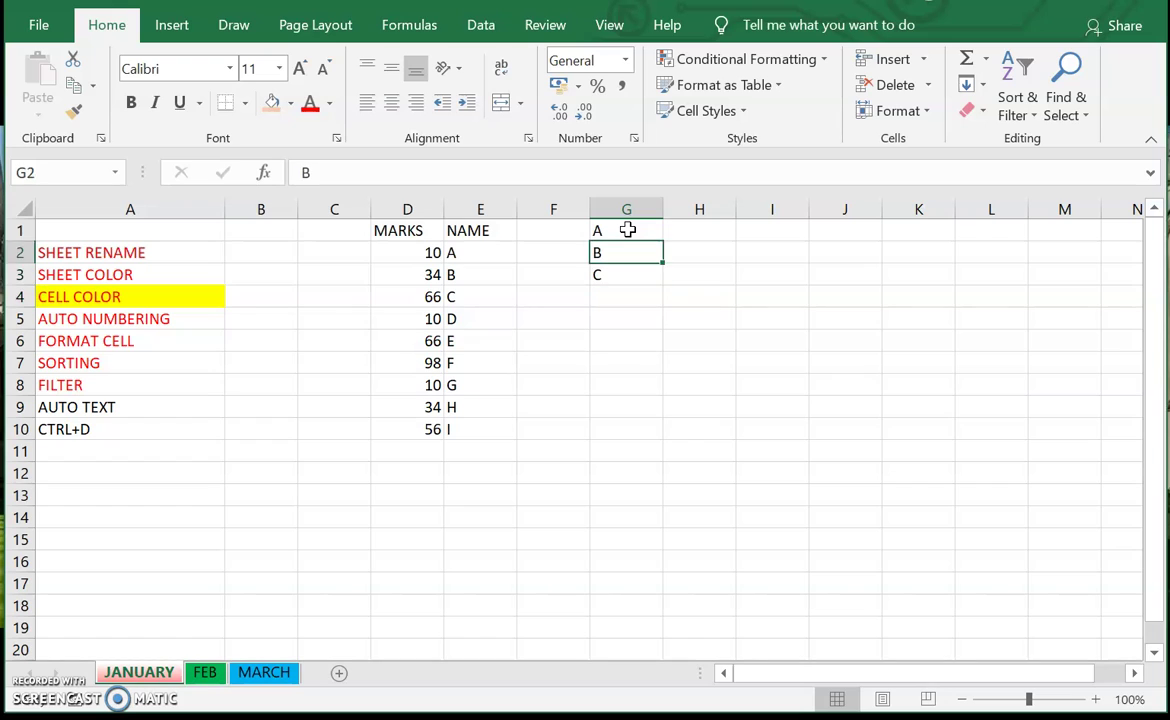
{"action": "key", "text": "shift+Down"}
{"action": "key", "text": "shift+Down"}
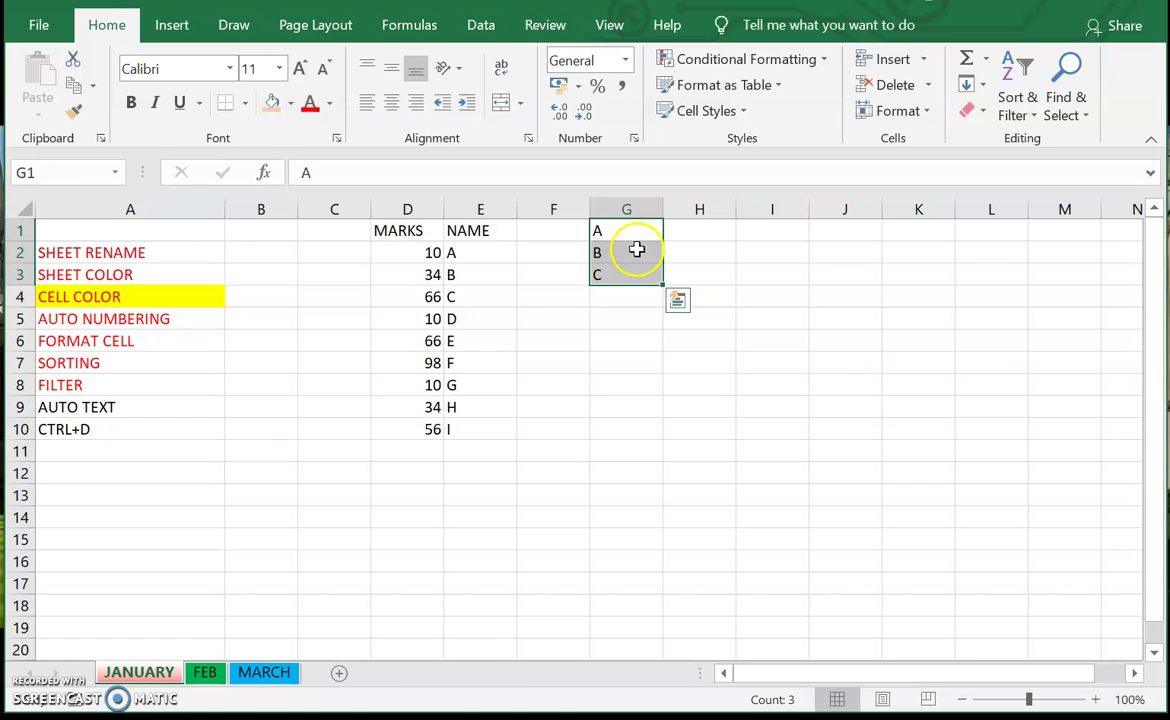
{"action": "left_click_drag", "start_coordinate": [662, 285], "coordinate": [676, 564]}
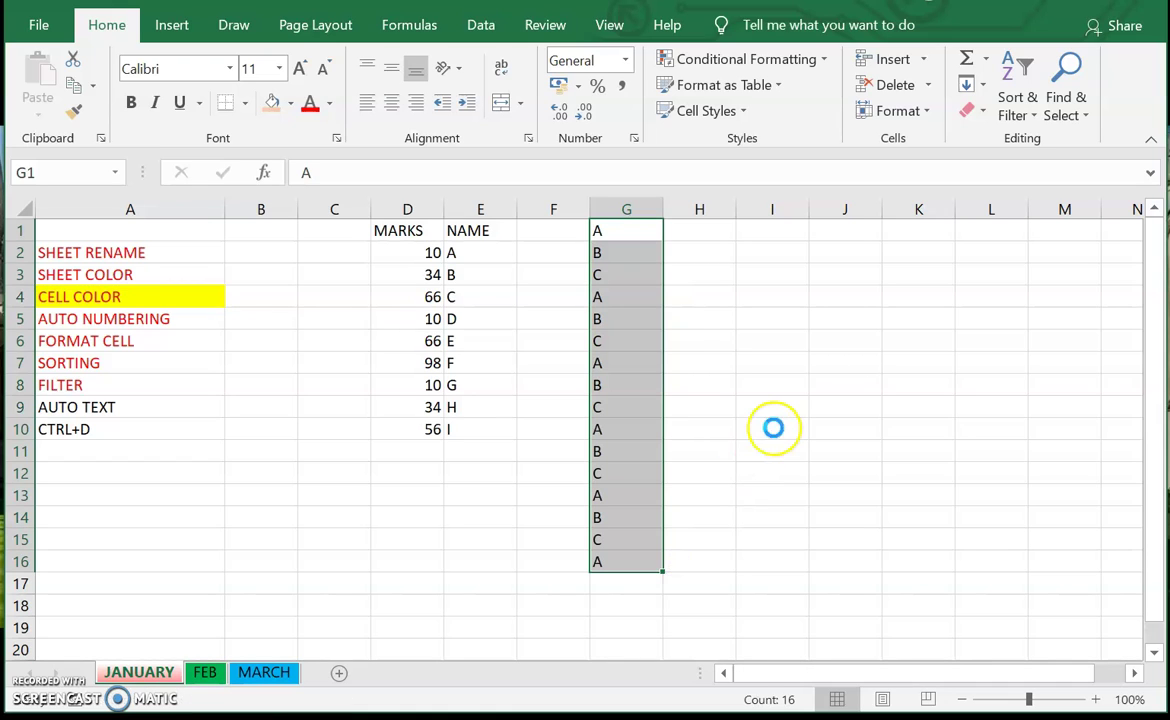
Step: Undo that fill, add D and E in G4:G5, and fill the C–E pattern down to row 15
{"action": "key", "text": "ctrl+z"}
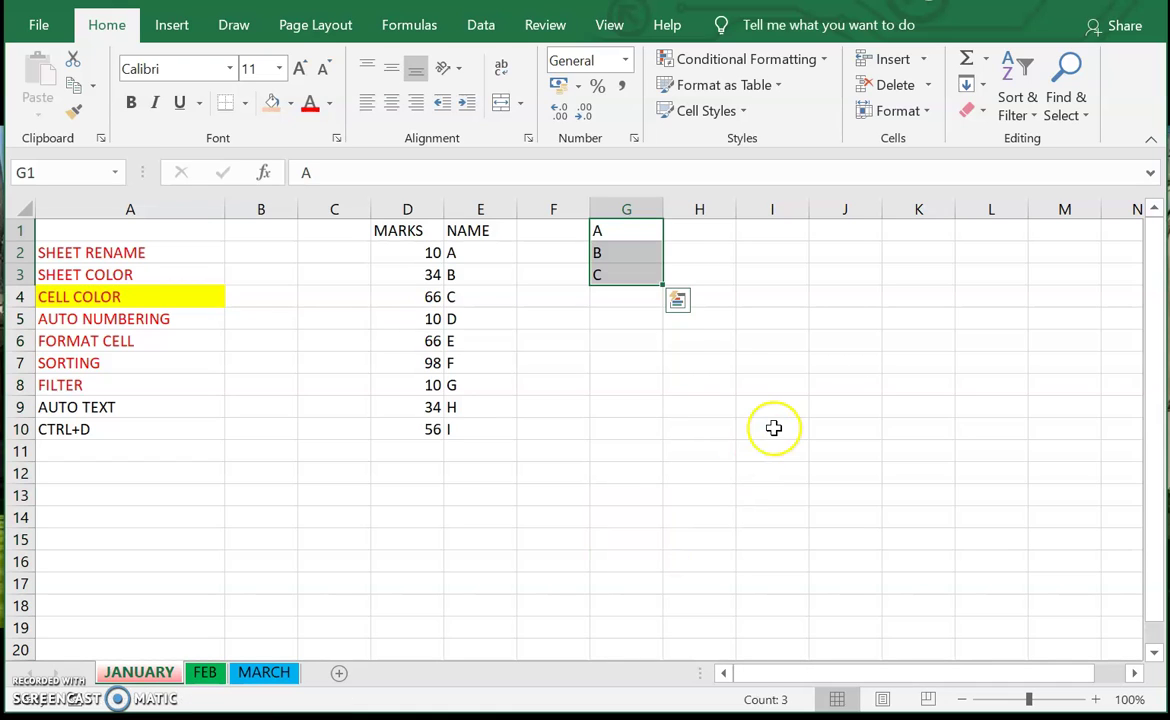
{"action": "left_click", "coordinate": [642, 294]}
{"action": "type", "text": "d"}
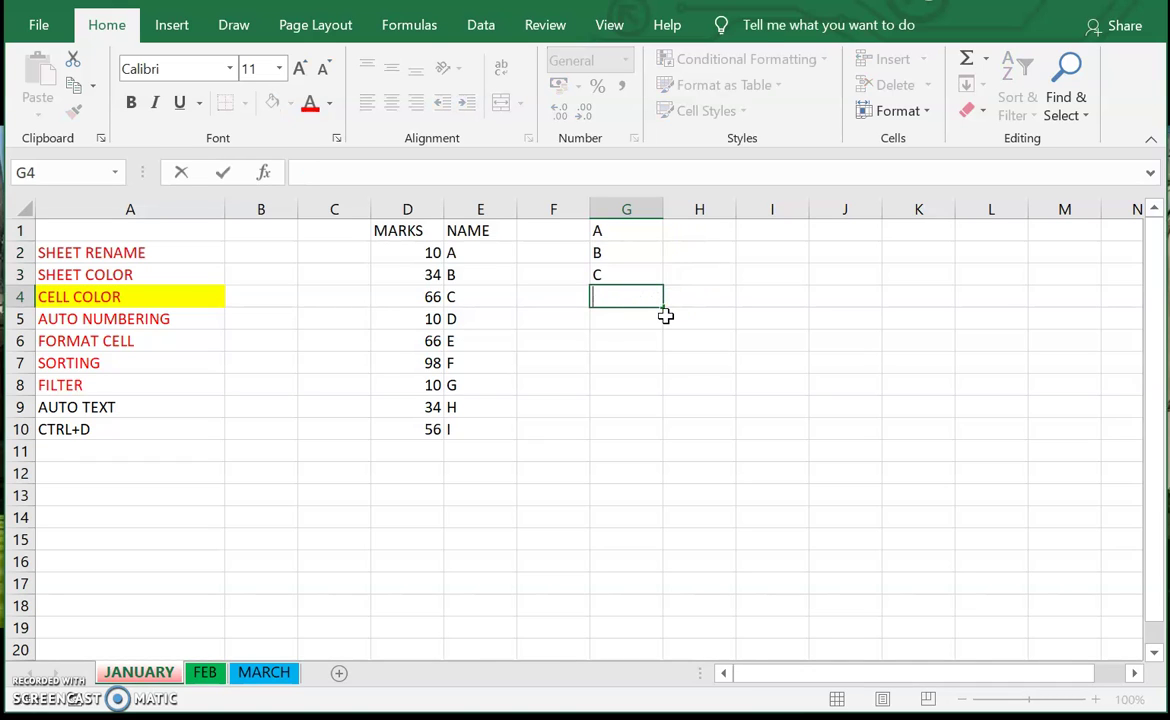
{"action": "type", "text": "D"}
{"action": "key", "text": "Return"}
{"action": "type", "text": "E"}
{"action": "key", "text": "Return"}
{"action": "key", "text": "Up"}
{"action": "key", "text": "Up"}
{"action": "key", "text": "Up"}
{"action": "key", "text": "Up"}
{"action": "key", "text": "Down"}
{"action": "key", "text": "shift+Down"}
{"action": "key", "text": "shift+Down"}
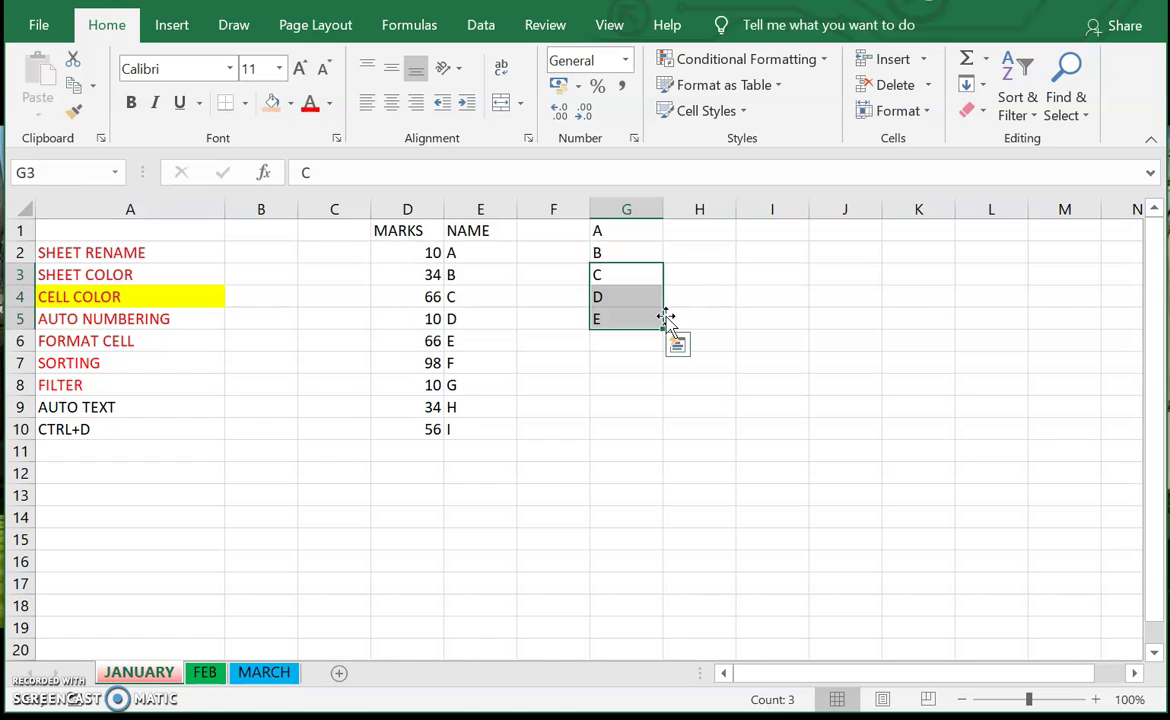
{"action": "left_click_drag", "start_coordinate": [664, 325], "coordinate": [670, 557]}
{"action": "left_click", "coordinate": [757, 412]}
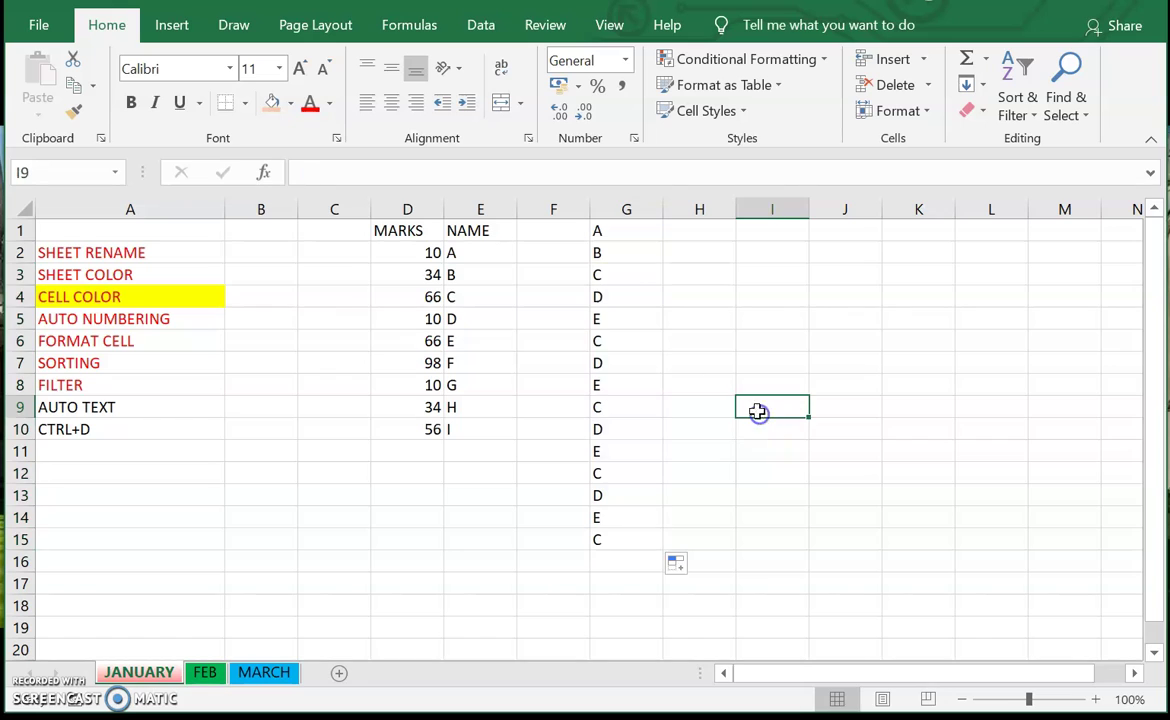
Step: Undo the C–E fill and autofill the A–E letters from G1:G5 down to G16
{"action": "key", "text": "ctrl+z"}
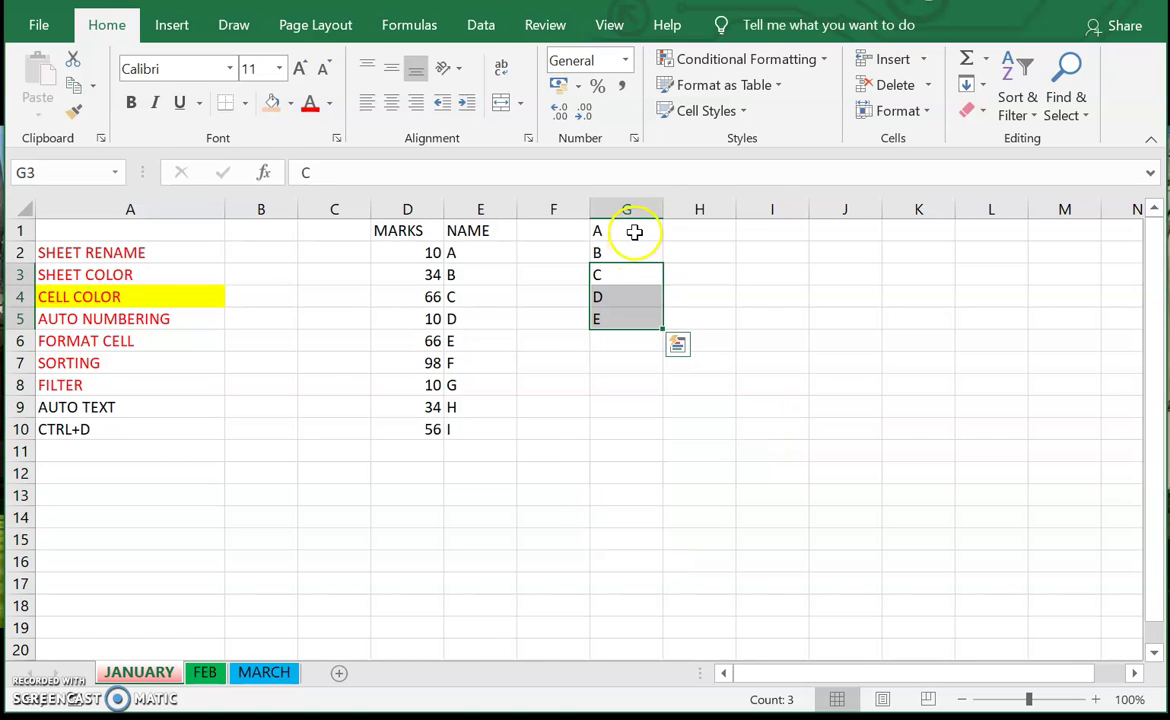
{"action": "left_click_drag", "start_coordinate": [634, 231], "coordinate": [663, 563]}
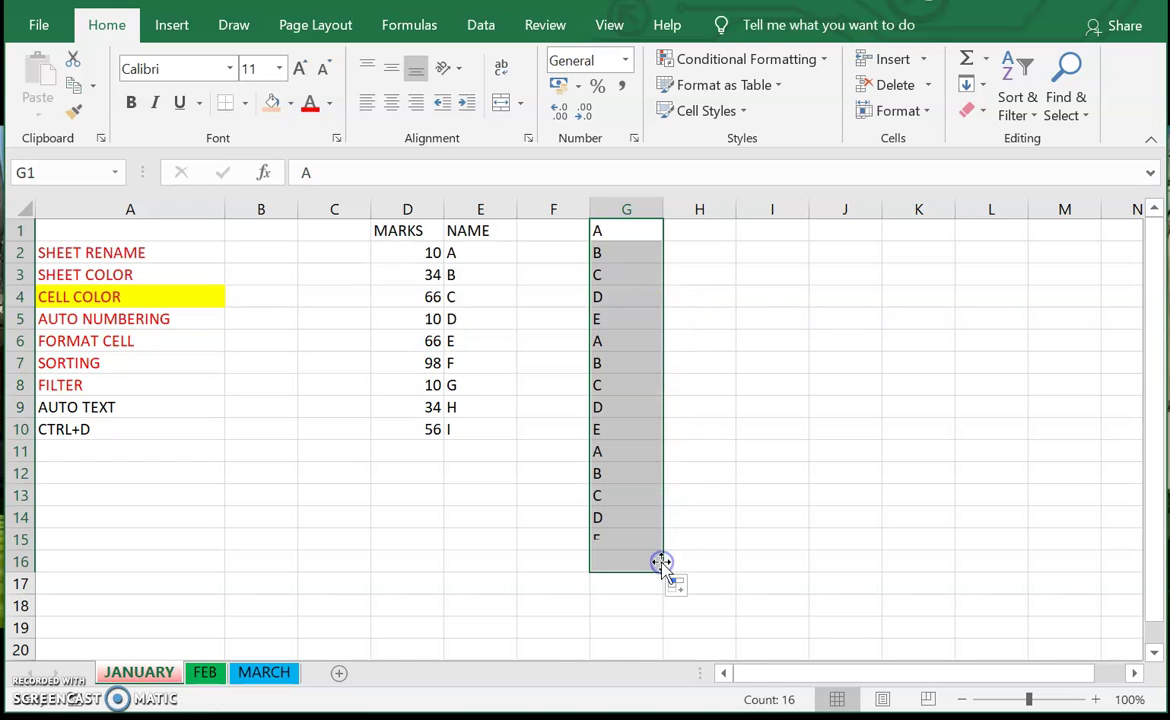
{"action": "left_click", "coordinate": [748, 472]}
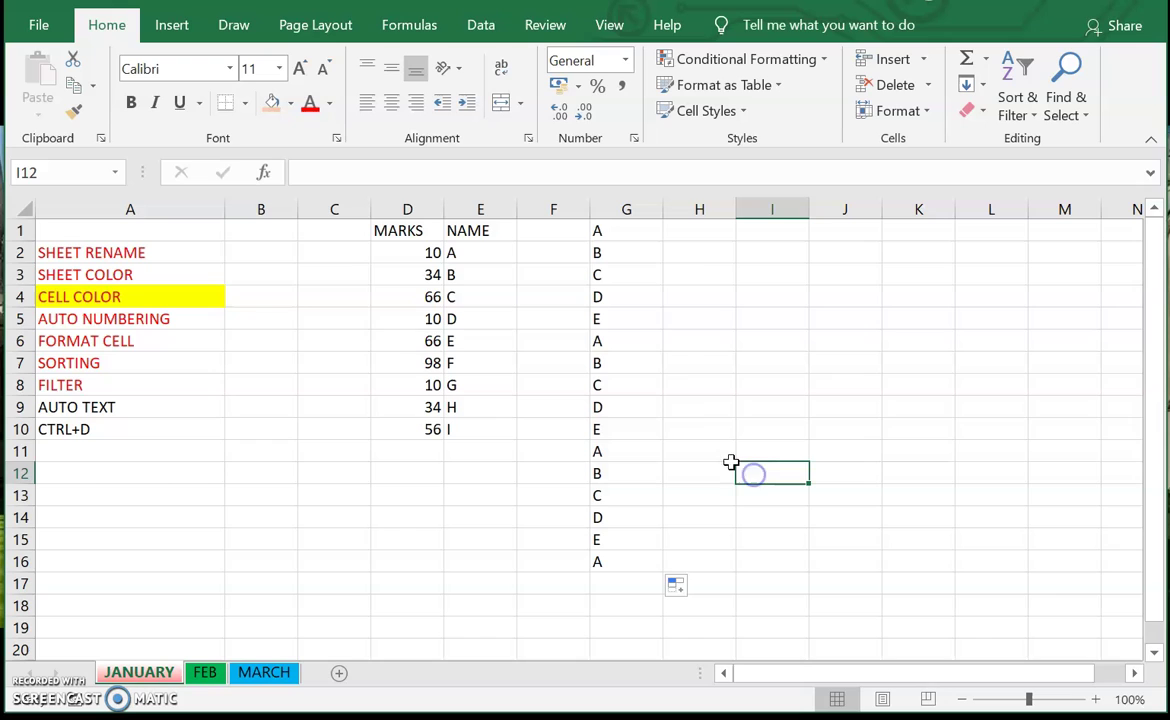
{"action": "left_click", "coordinate": [706, 226]}
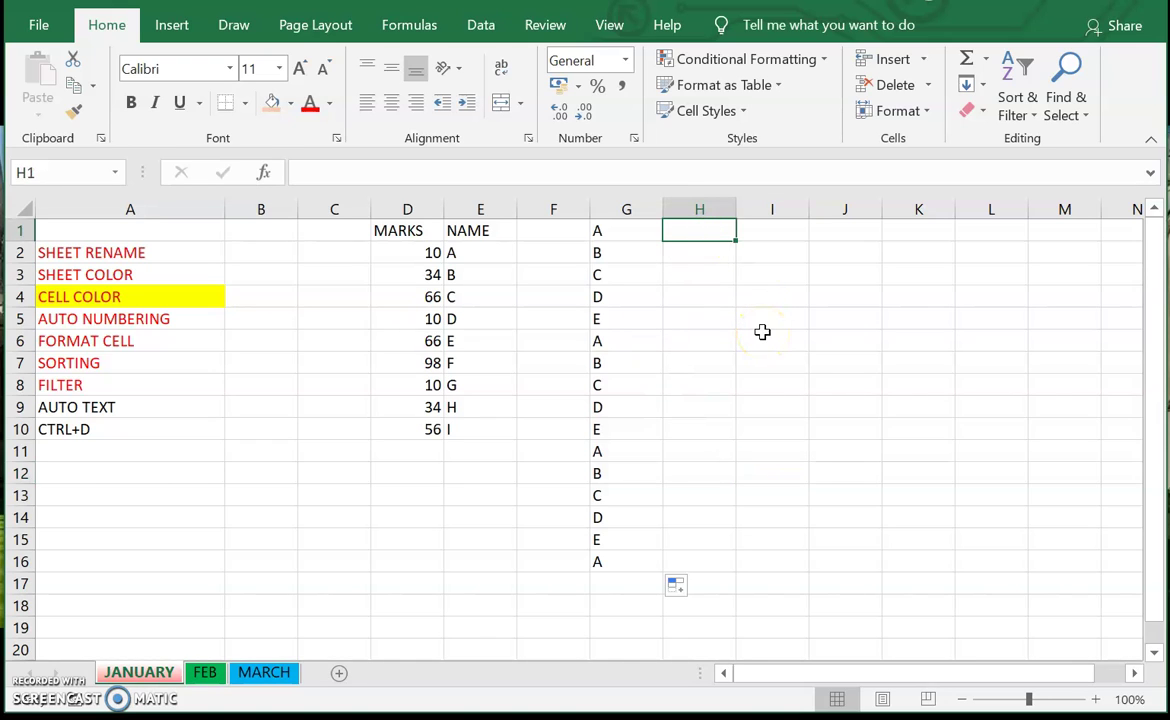
Step: Enter JANUARY, FEBRUARY, MARCH in H1:H3 and autofill the months down to H16
{"action": "type", "text": "JANU"}
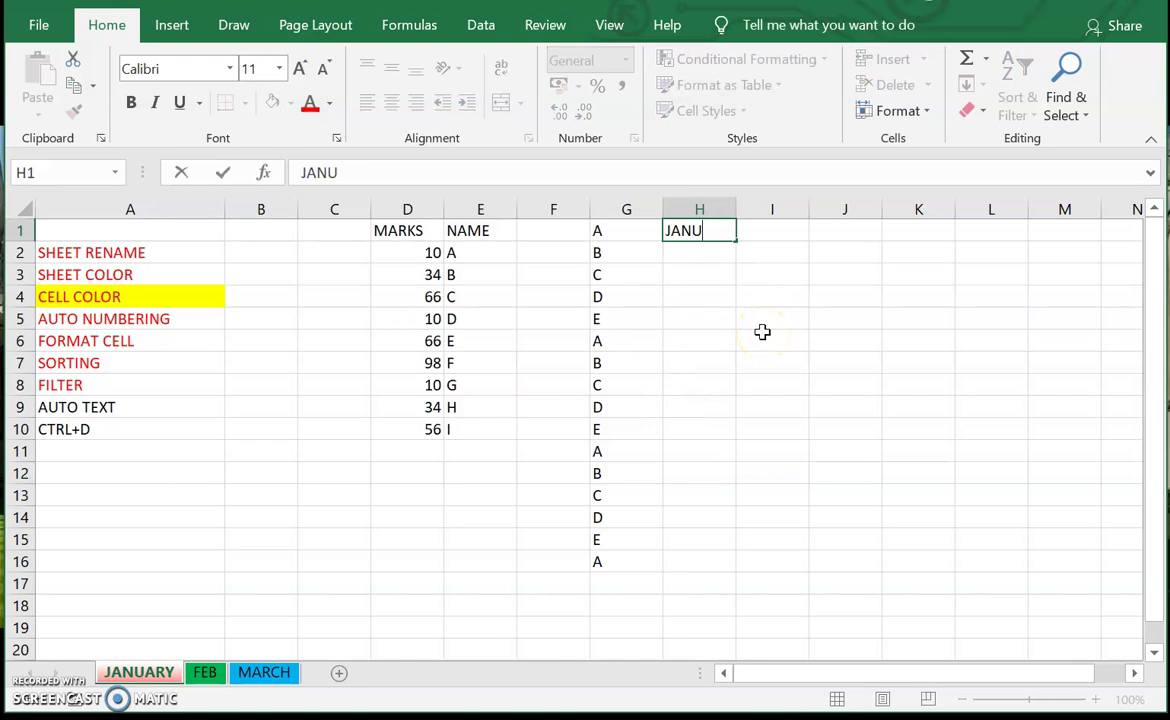
{"action": "key", "text": "Return"}
{"action": "type", "text": "FEBRUARY"}
{"action": "key", "text": "Return"}
{"action": "type", "text": "MARCH"}
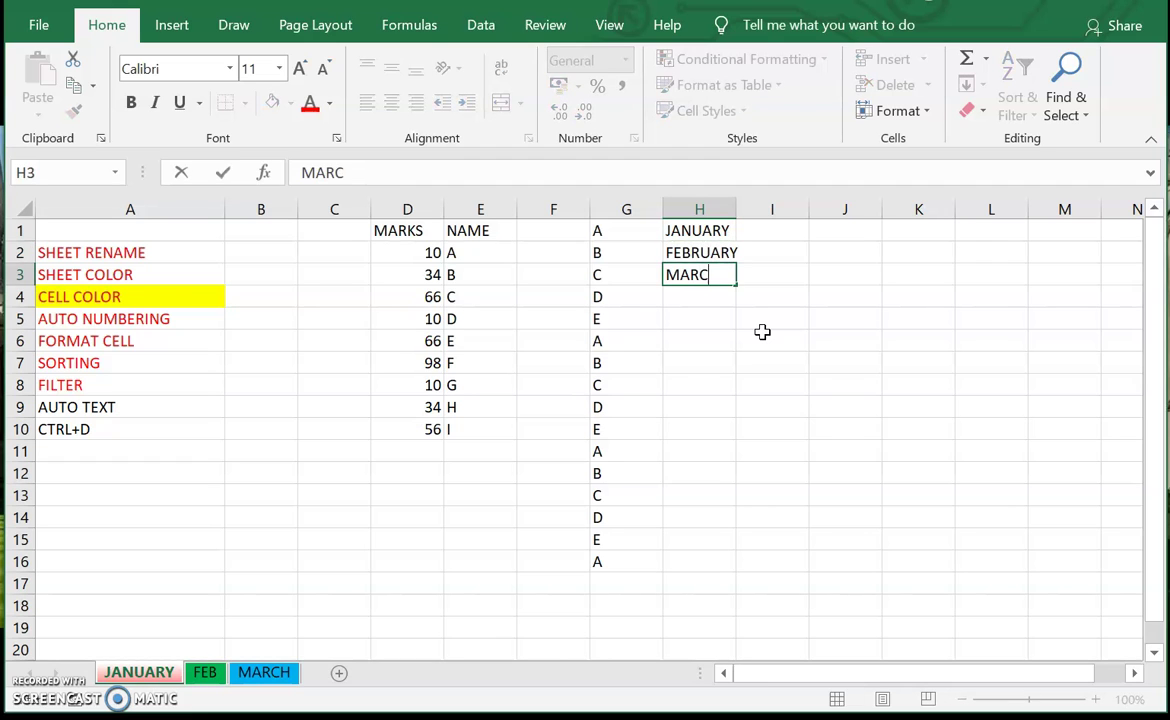
{"action": "key", "text": "Return"}
{"action": "key", "text": "Up"}
{"action": "key", "text": "Up"}
{"action": "key", "text": "Up"}
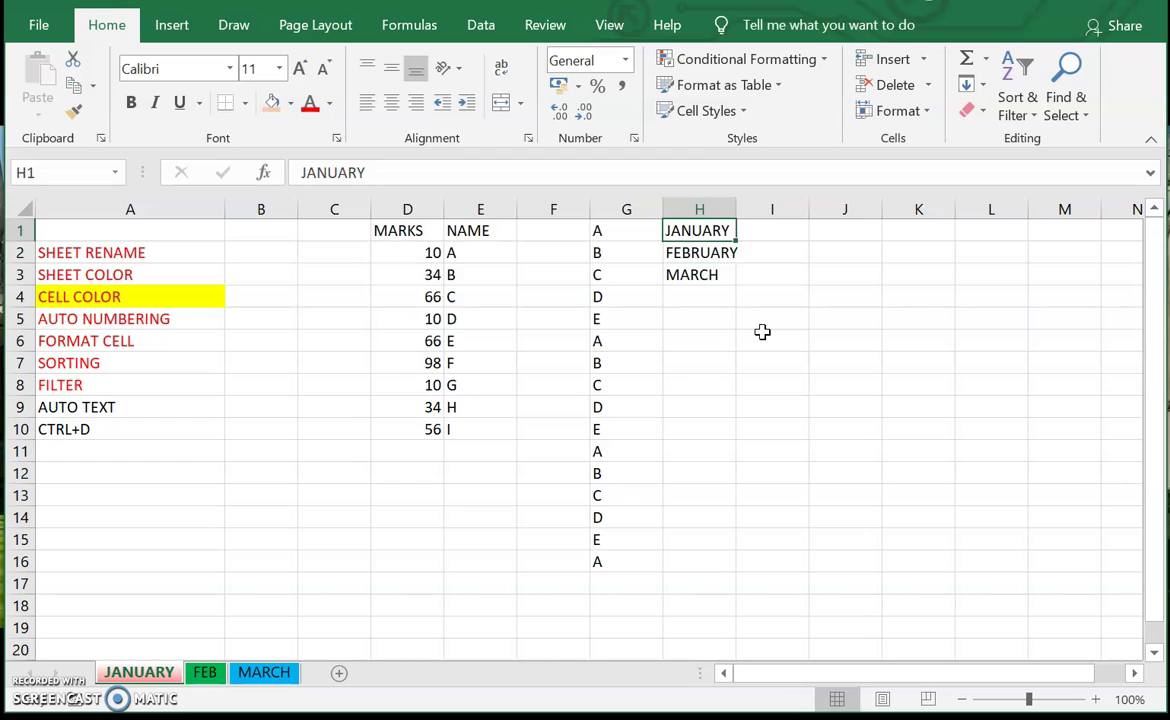
{"action": "key", "text": "shift+Down"}
{"action": "key", "text": "shift+Down"}
{"action": "left_click_drag", "start_coordinate": [737, 286], "coordinate": [745, 580]}
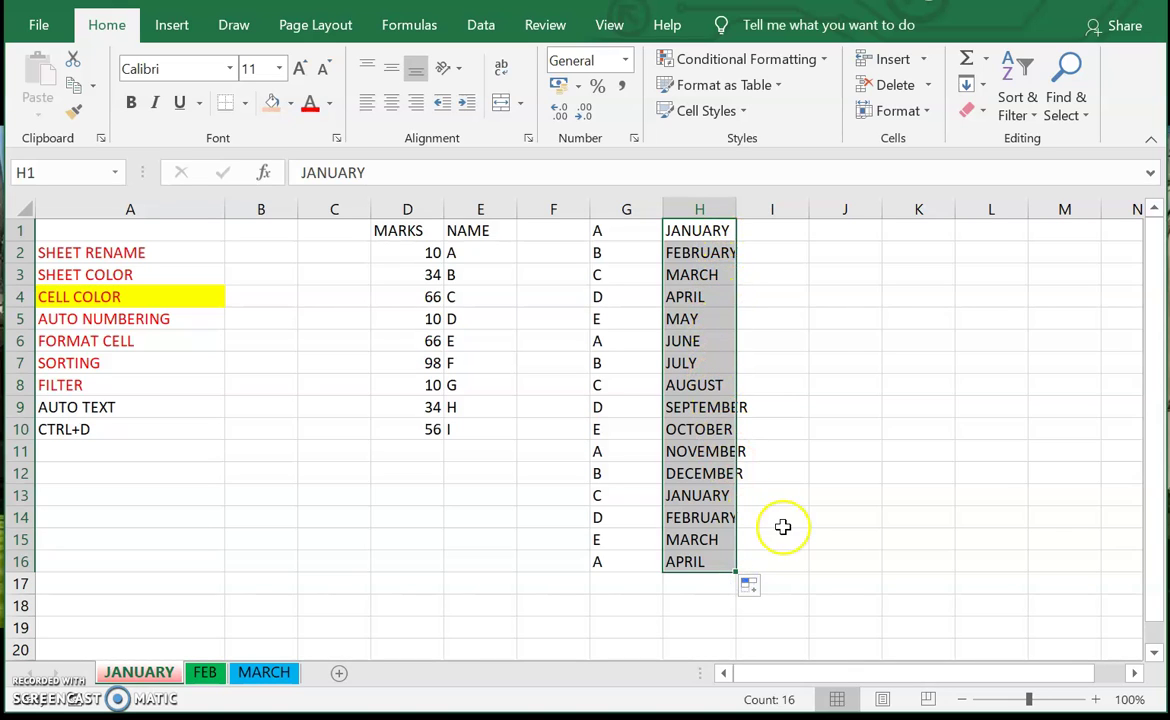
{"action": "left_click", "coordinate": [848, 338]}
Step: Enter SUNDAY, MONDAY, TUESDAY in J1:J3 and autofill the weekdays down to J15
{"action": "left_click", "coordinate": [837, 229]}
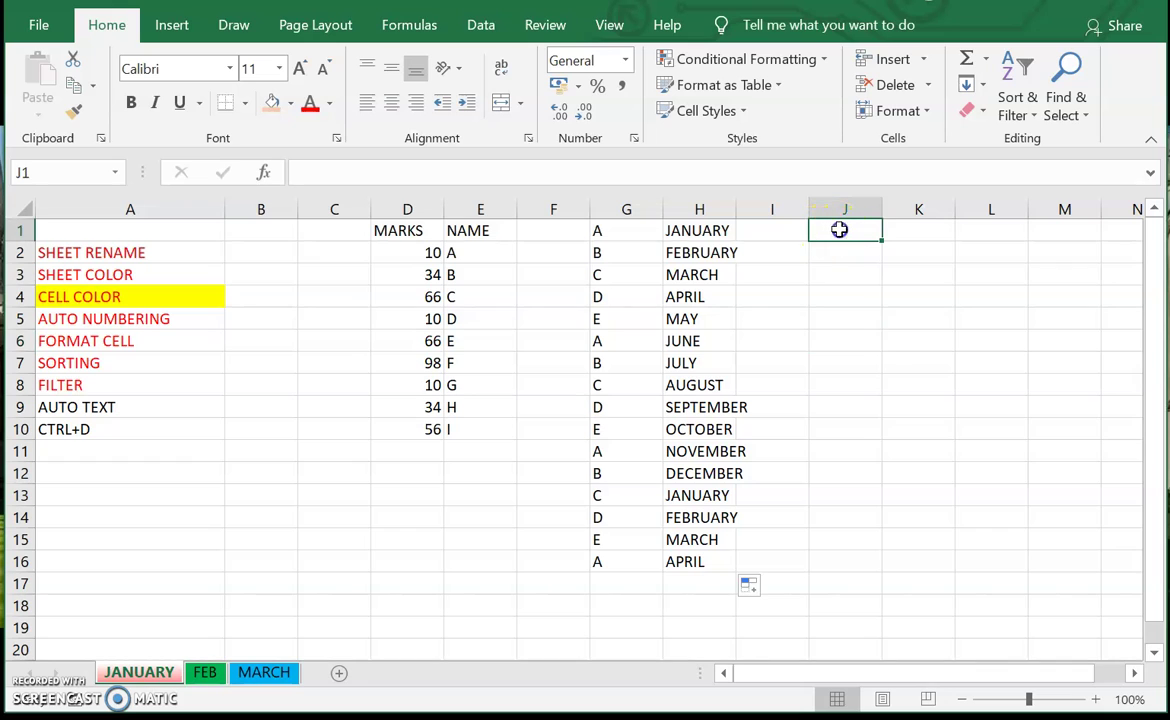
{"action": "type", "text": "SUND"}
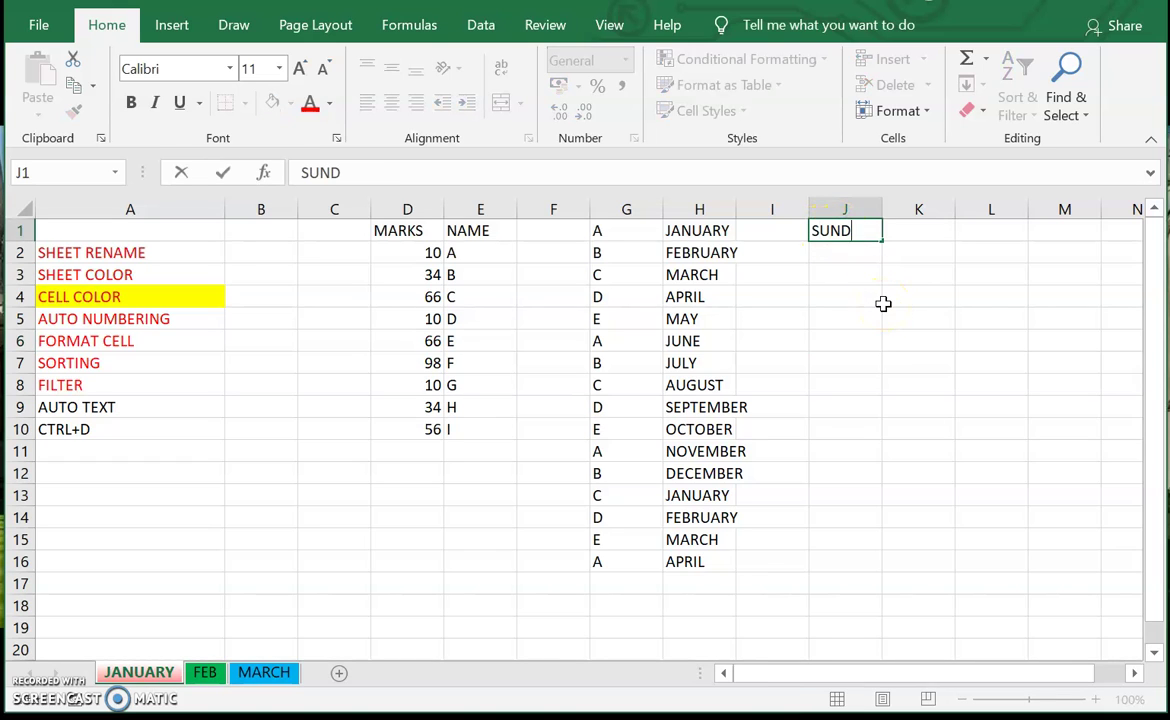
{"action": "key", "text": "Return"}
{"action": "type", "text": "MONDAY"}
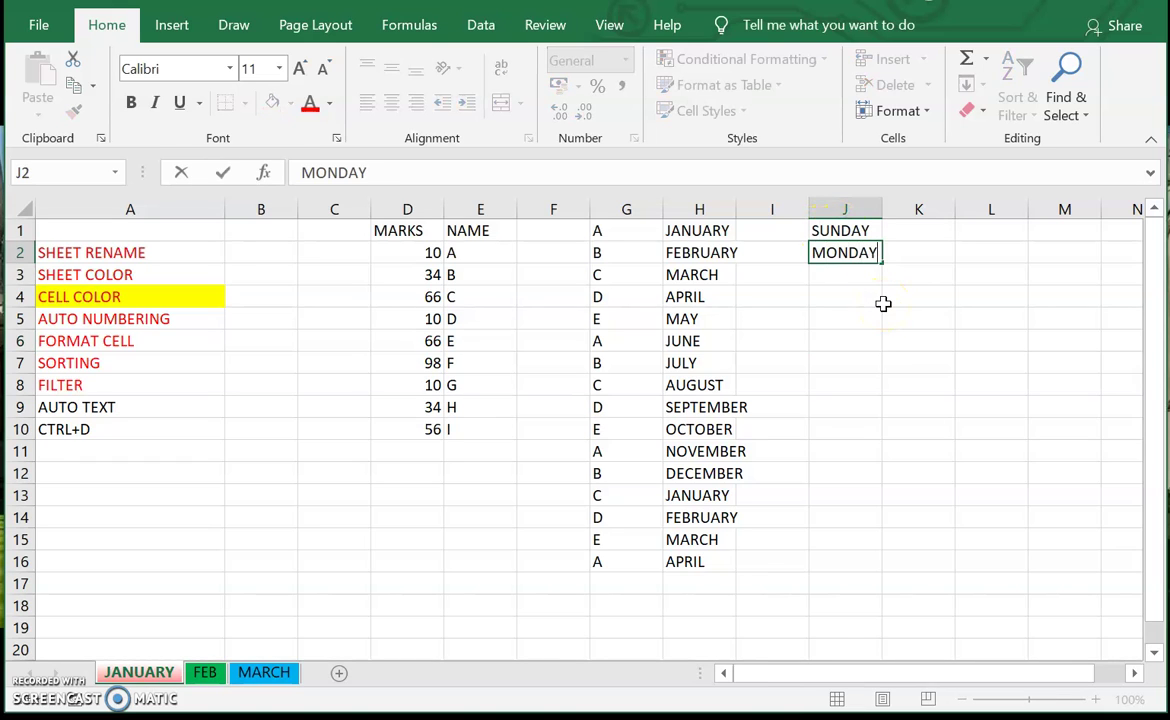
{"action": "key", "text": "Return"}
{"action": "type", "text": "TUESDAY"}
{"action": "key", "text": "Return"}
{"action": "key", "text": "Up"}
{"action": "key", "text": "Up"}
{"action": "key", "text": "Up"}
{"action": "key", "text": "shift+Down"}
{"action": "key", "text": "shift+Down"}
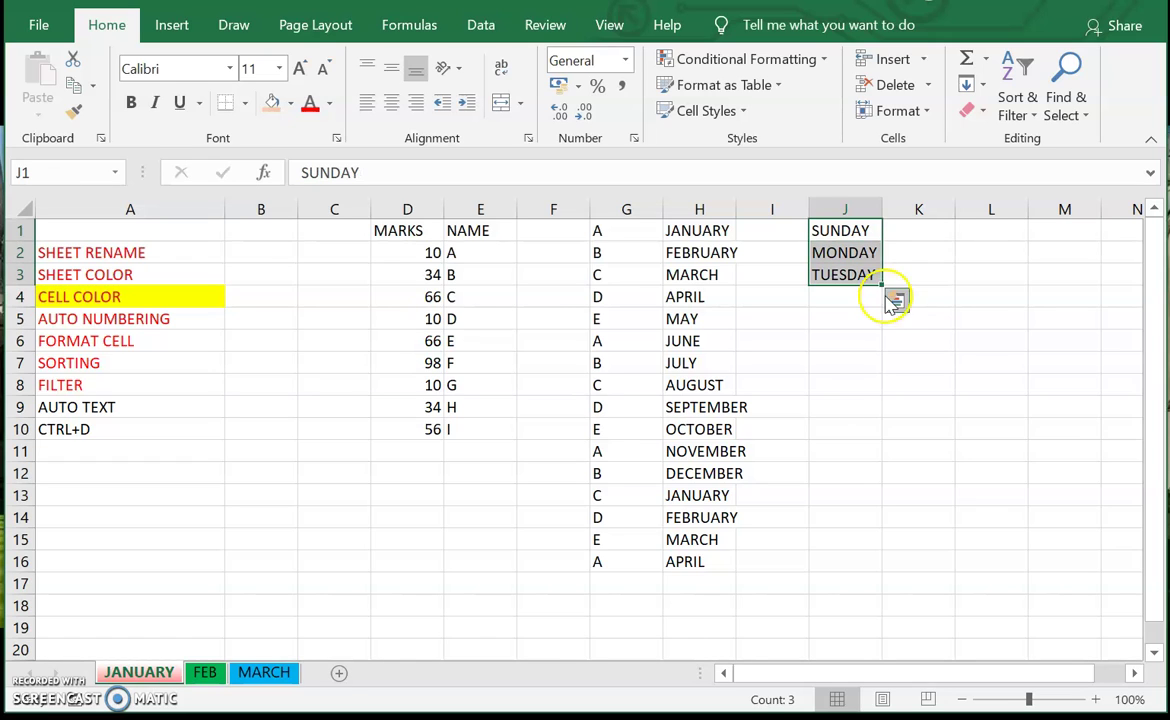
{"action": "left_click_drag", "start_coordinate": [882, 284], "coordinate": [880, 556]}
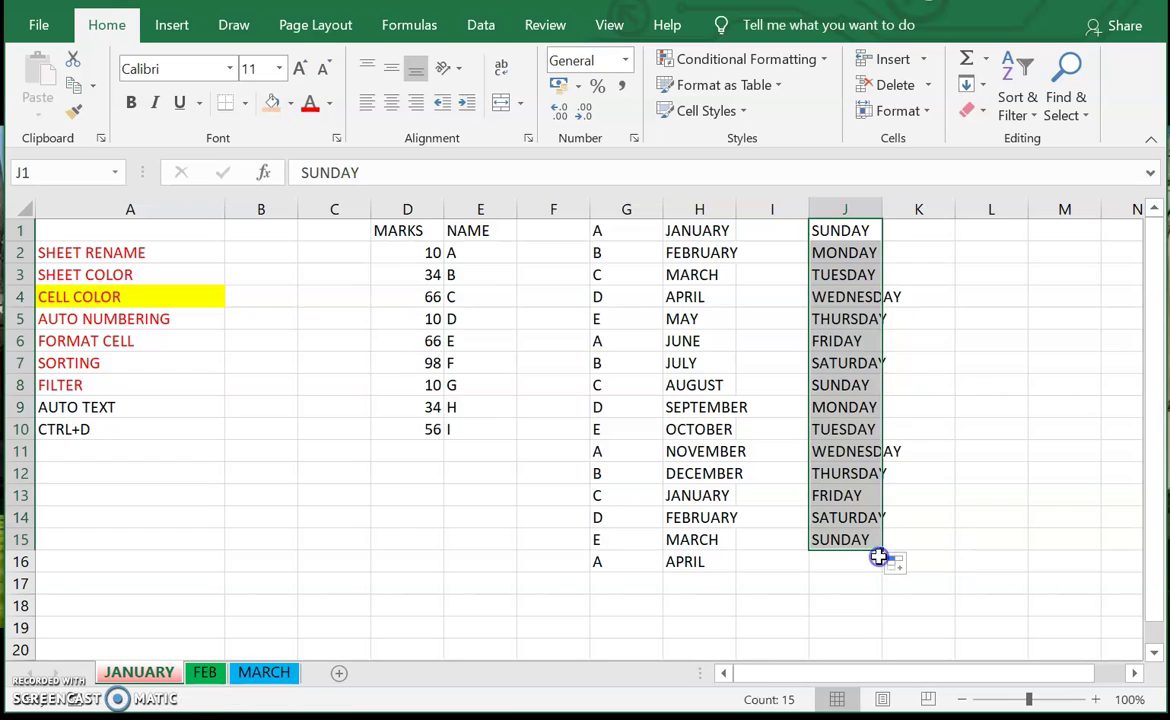
{"action": "left_click", "coordinate": [1013, 381]}
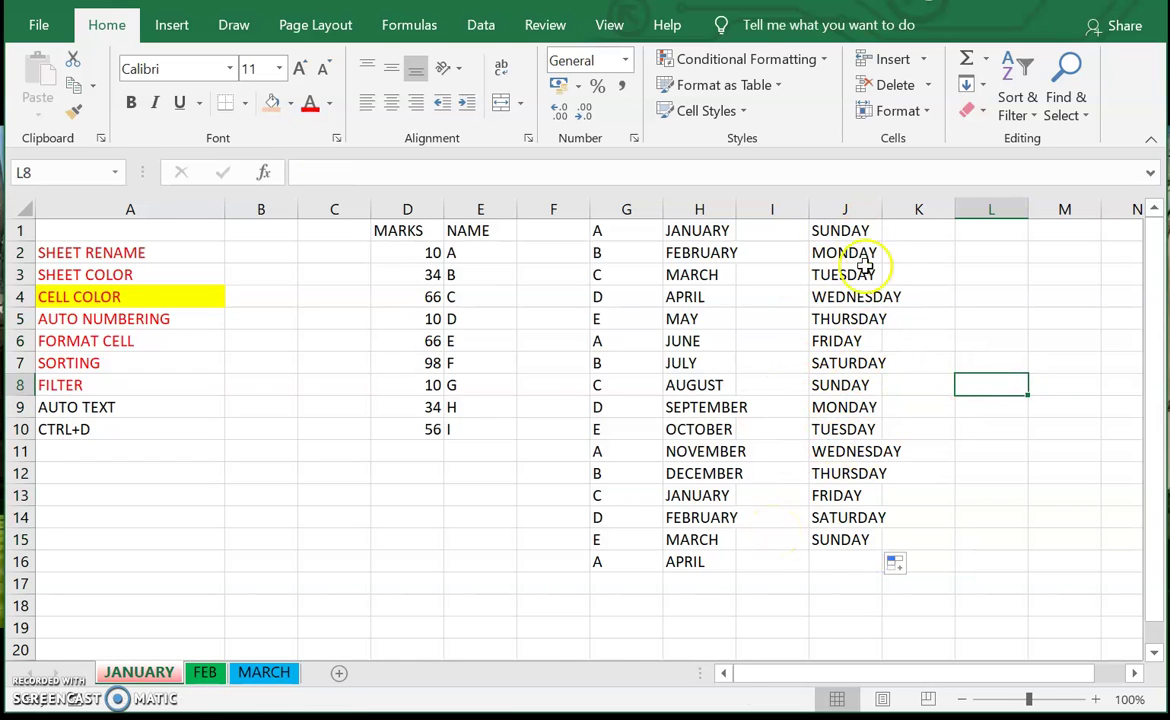
Step: Apply the red font colour to the AUTO TEXT topic in cell A9
{"action": "left_click", "coordinate": [133, 407]}
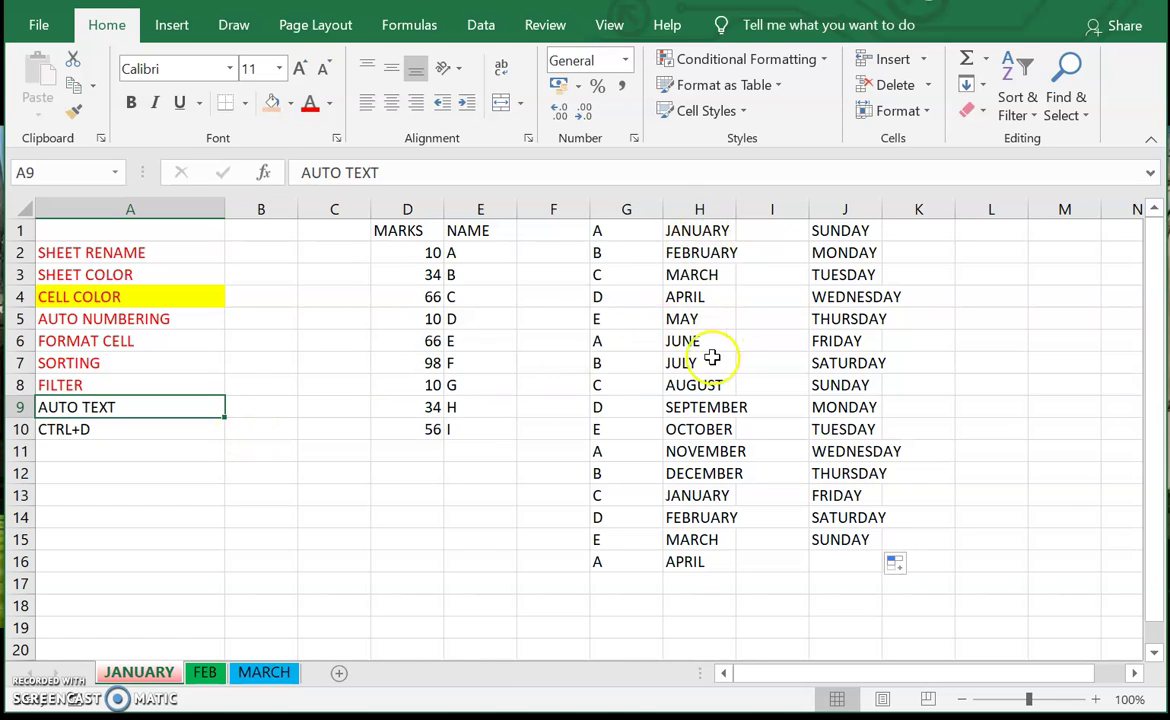
{"action": "left_click", "coordinate": [603, 238]}
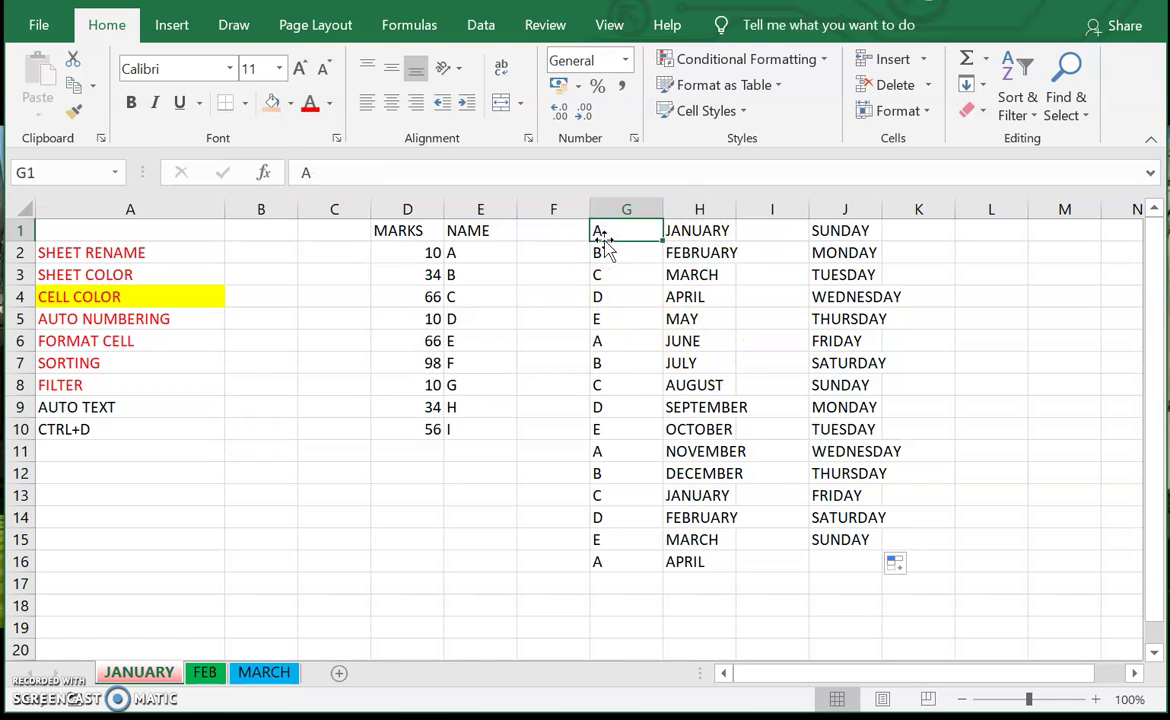
{"action": "left_click_drag", "start_coordinate": [603, 238], "coordinate": [603, 272]}
{"action": "key", "text": "shift+Down"}
{"action": "key", "text": "shift+Down"}
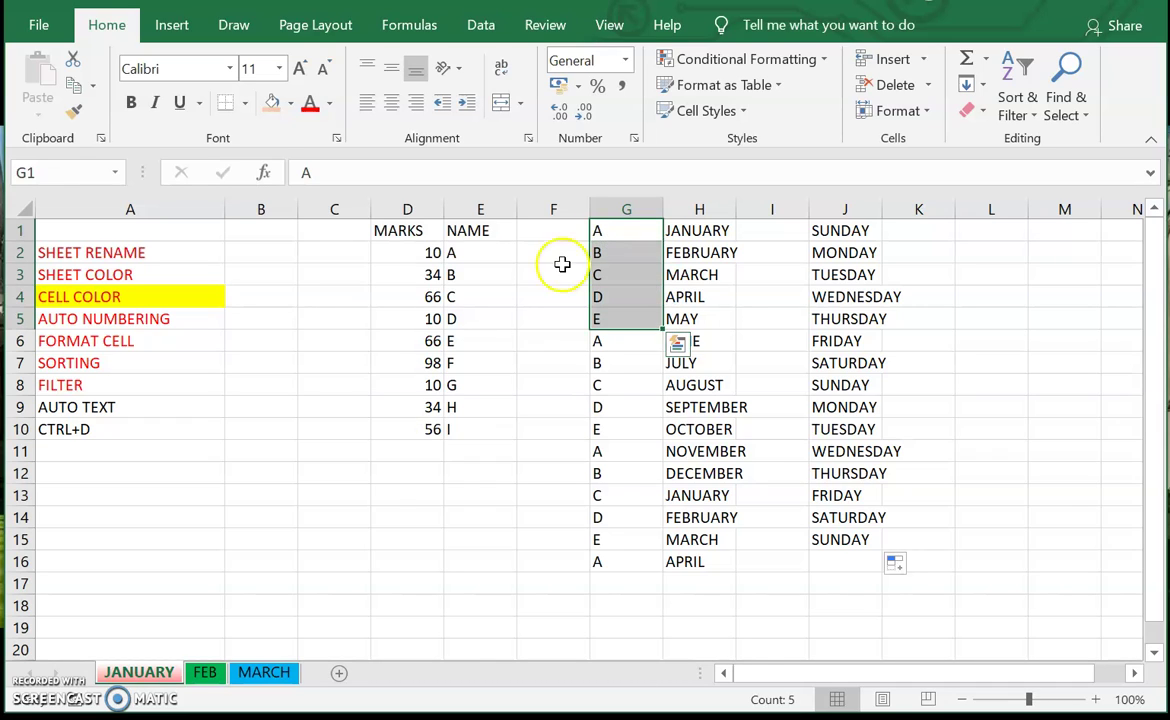
{"action": "left_click", "coordinate": [373, 510]}
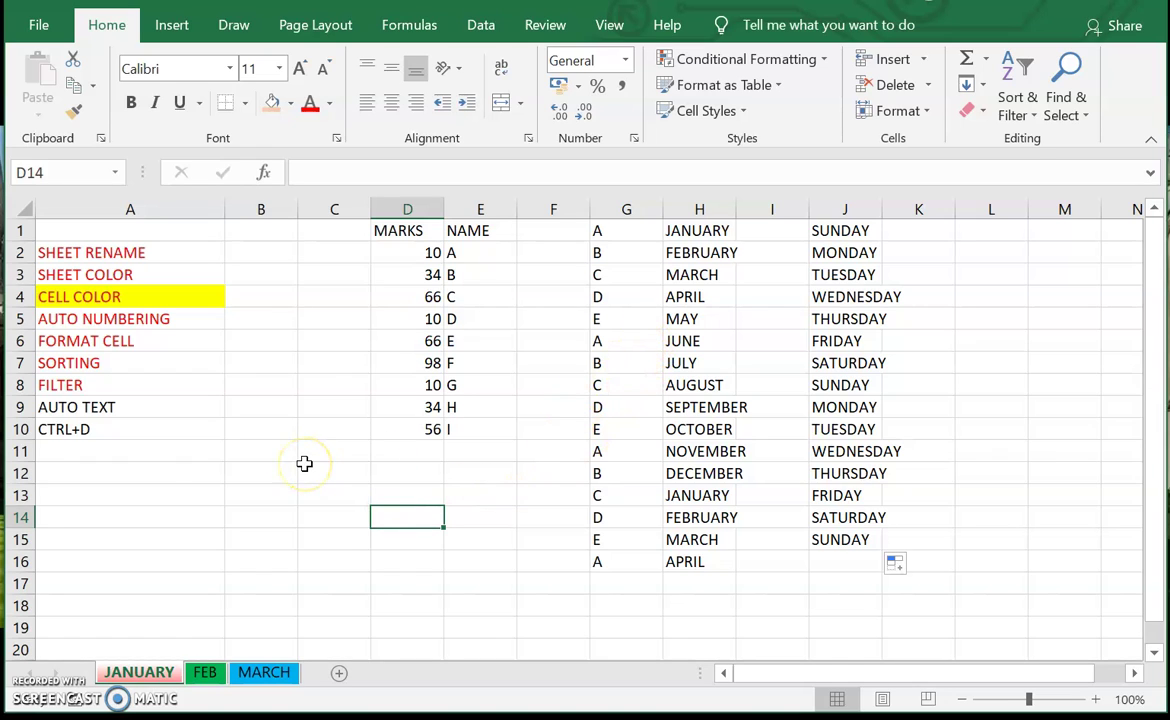
{"action": "left_click", "coordinate": [117, 410]}
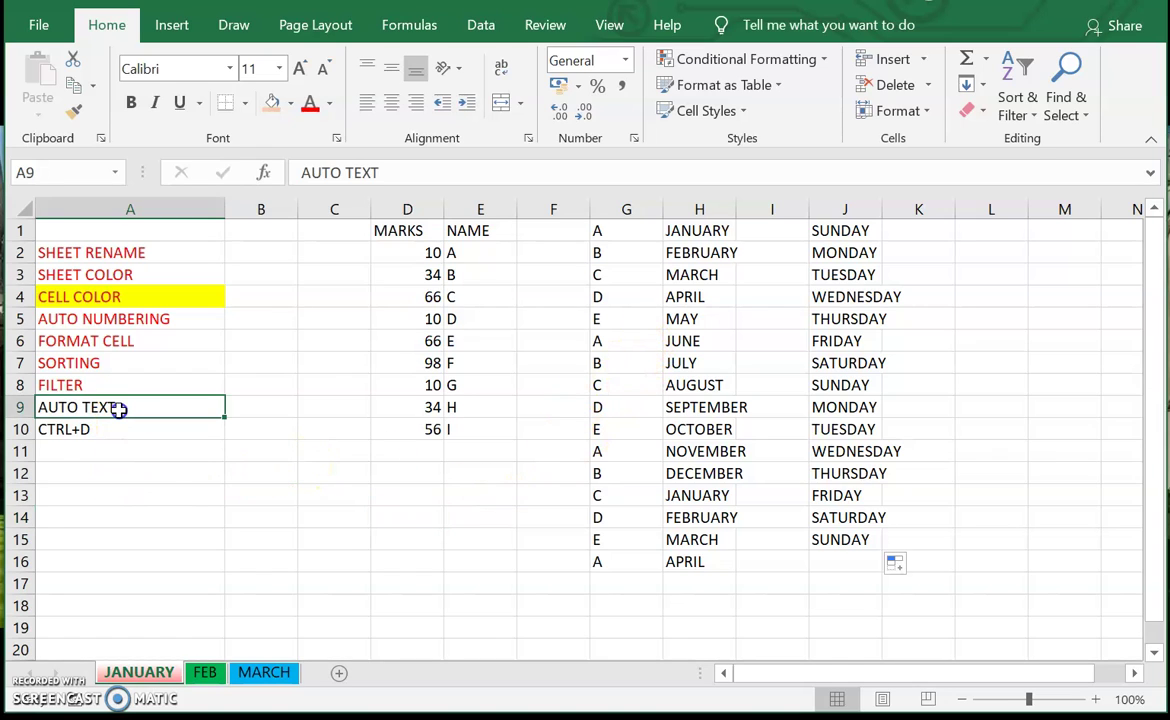
{"action": "left_click", "coordinate": [309, 103]}
{"action": "left_click", "coordinate": [123, 434]}
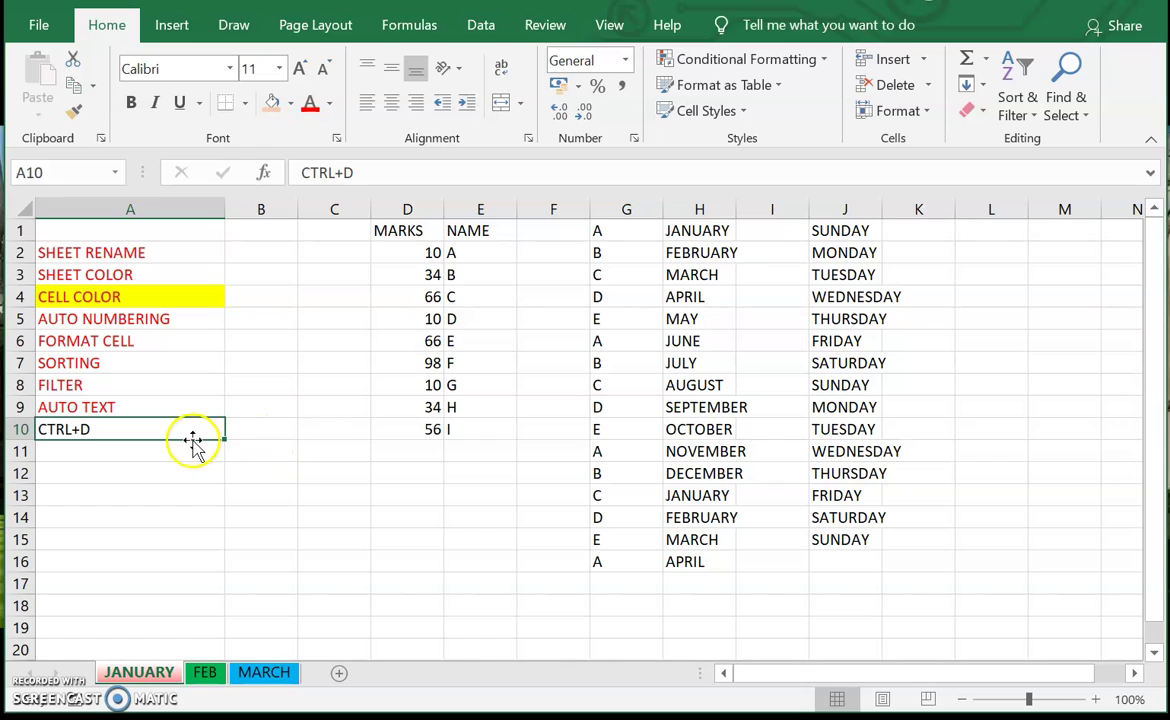
Step: Type HELLO in B10 and copy it into B11, B12 and B13 with Ctrl+D
{"action": "left_click", "coordinate": [256, 432]}
{"action": "type", "text": "HELLO"}
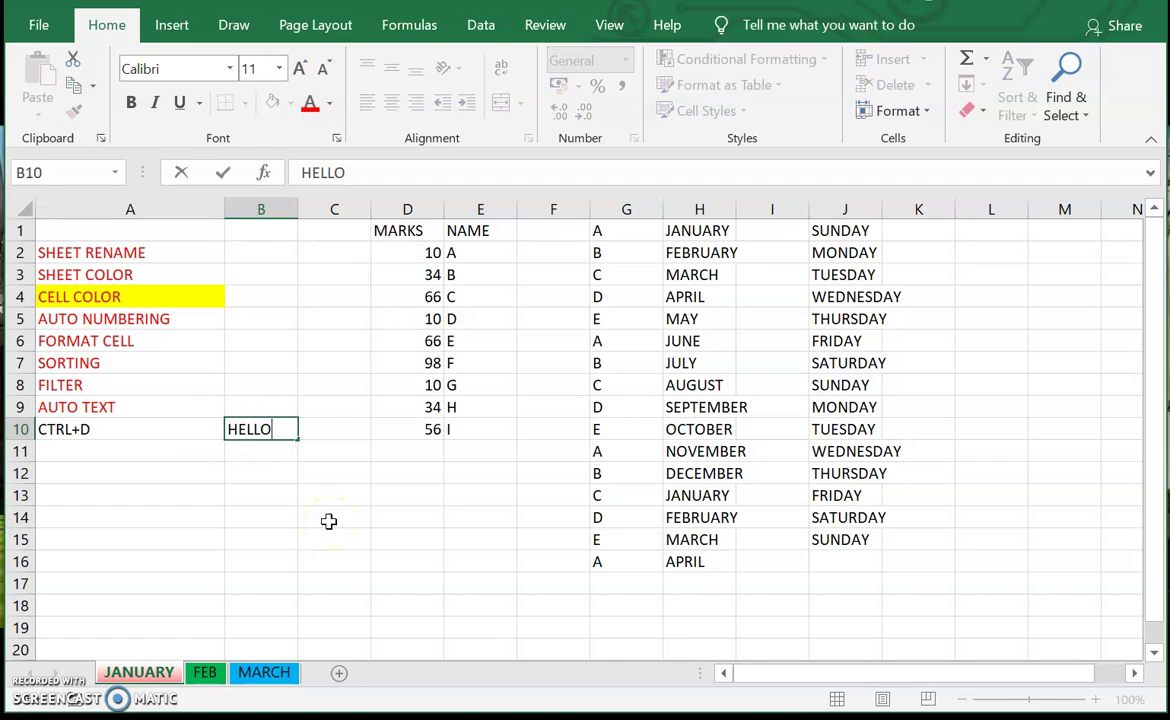
{"action": "key", "text": "Return"}
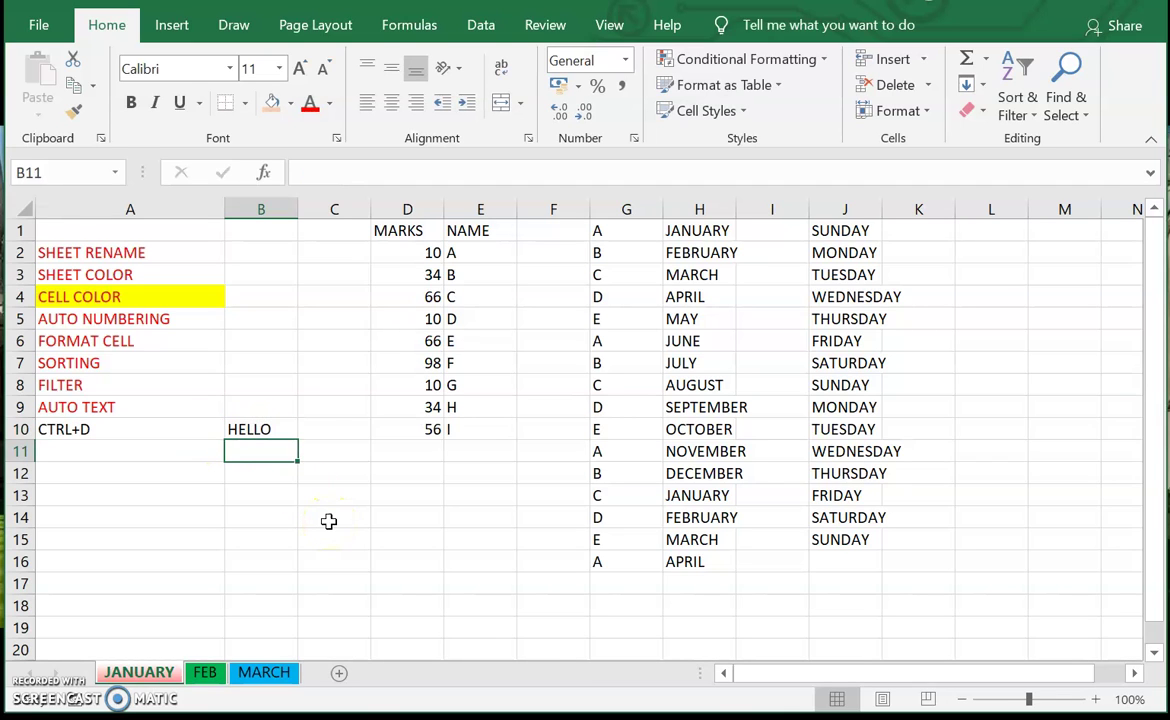
{"action": "key", "text": "Up"}
{"action": "key", "text": "Down"}
{"action": "key", "text": "ctrl+d"}
{"action": "key", "text": "Down"}
{"action": "key", "text": "ctrl+d"}
{"action": "key", "text": "Down"}
{"action": "key", "text": "ctrl+d"}
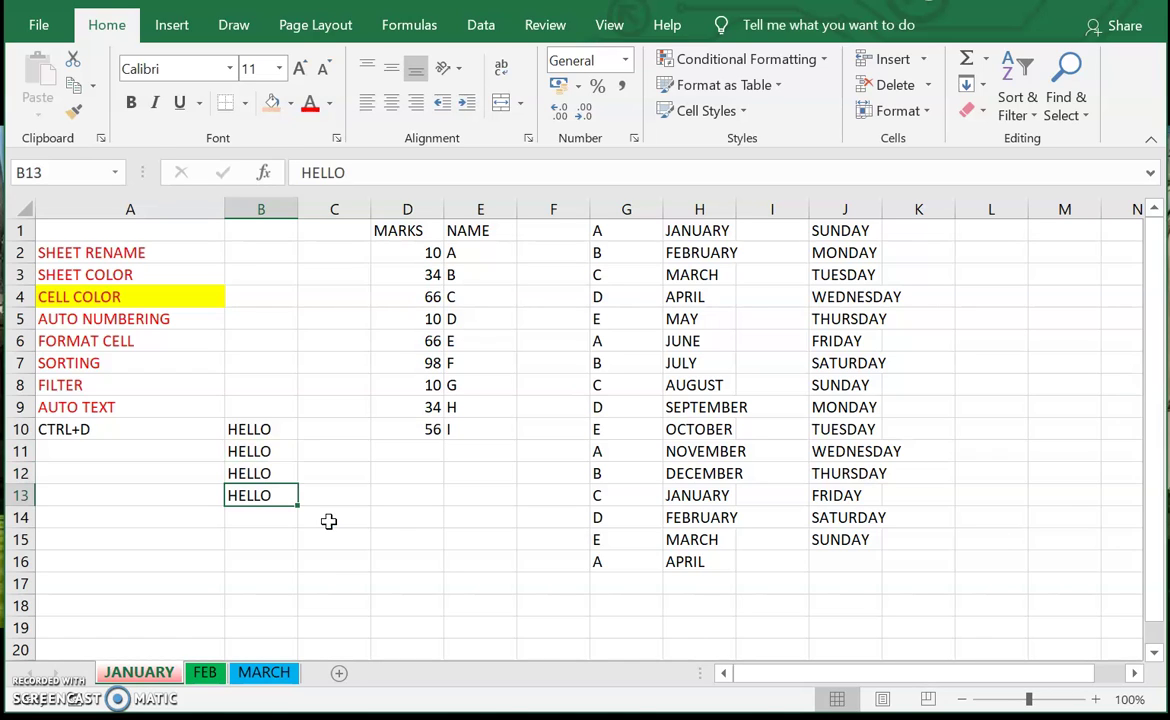
Step: Go to D11 and E11 in row 11 to repeat 56 and I from row 10
{"action": "key", "text": "Right"}
{"action": "key", "text": "Right"}
{"action": "key", "text": "Right"}
{"action": "key", "text": "Up"}
{"action": "key", "text": "Up"}
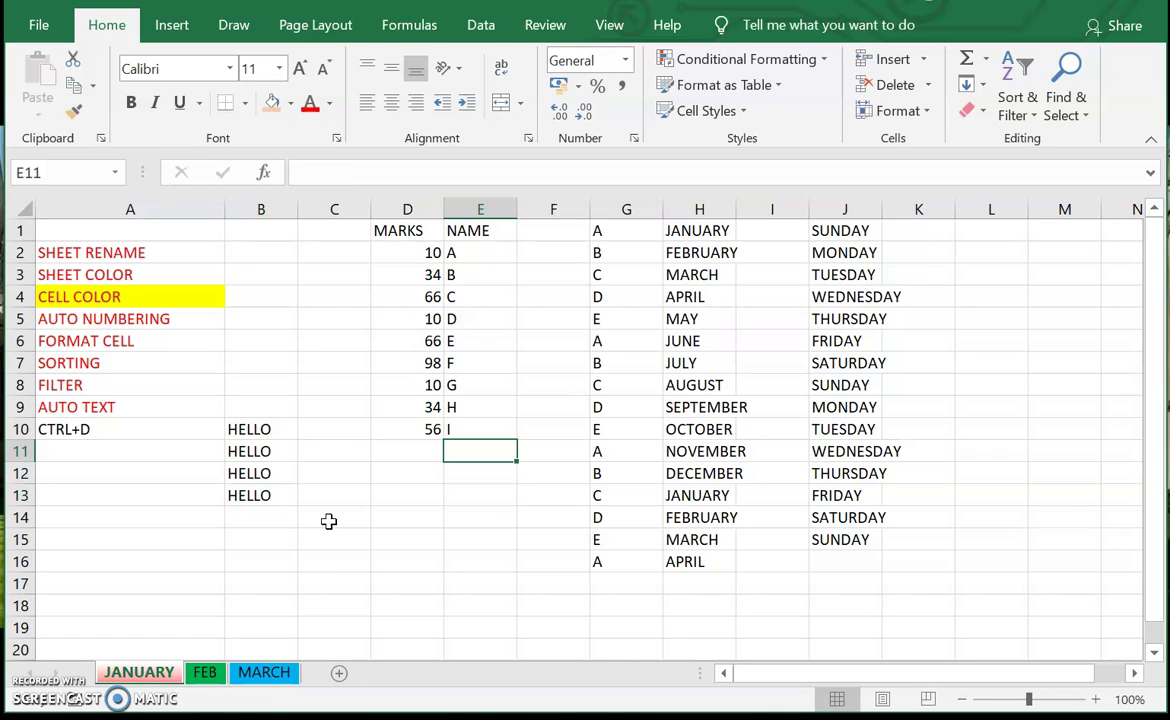
{"action": "key", "text": "Left"}
{"action": "key", "text": "Right"}
{"action": "key", "text": "Left"}
{"action": "key", "text": "Left"}
{"action": "key", "text": "Left"}
{"action": "key", "text": "Left"}
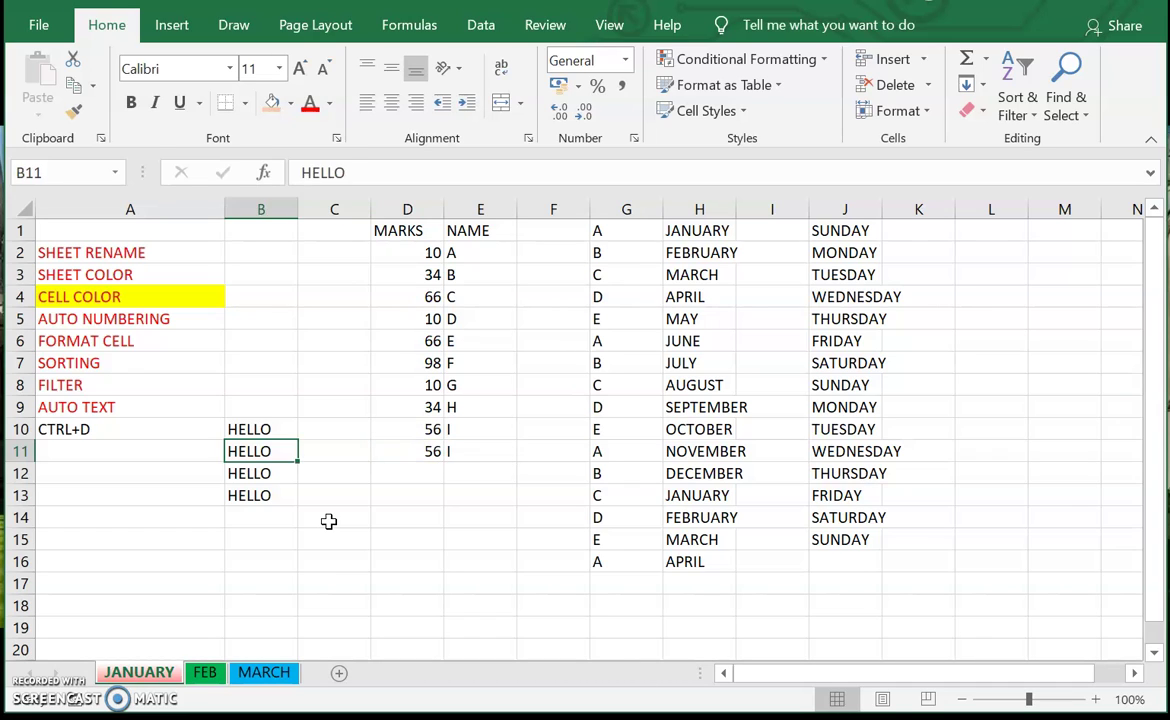